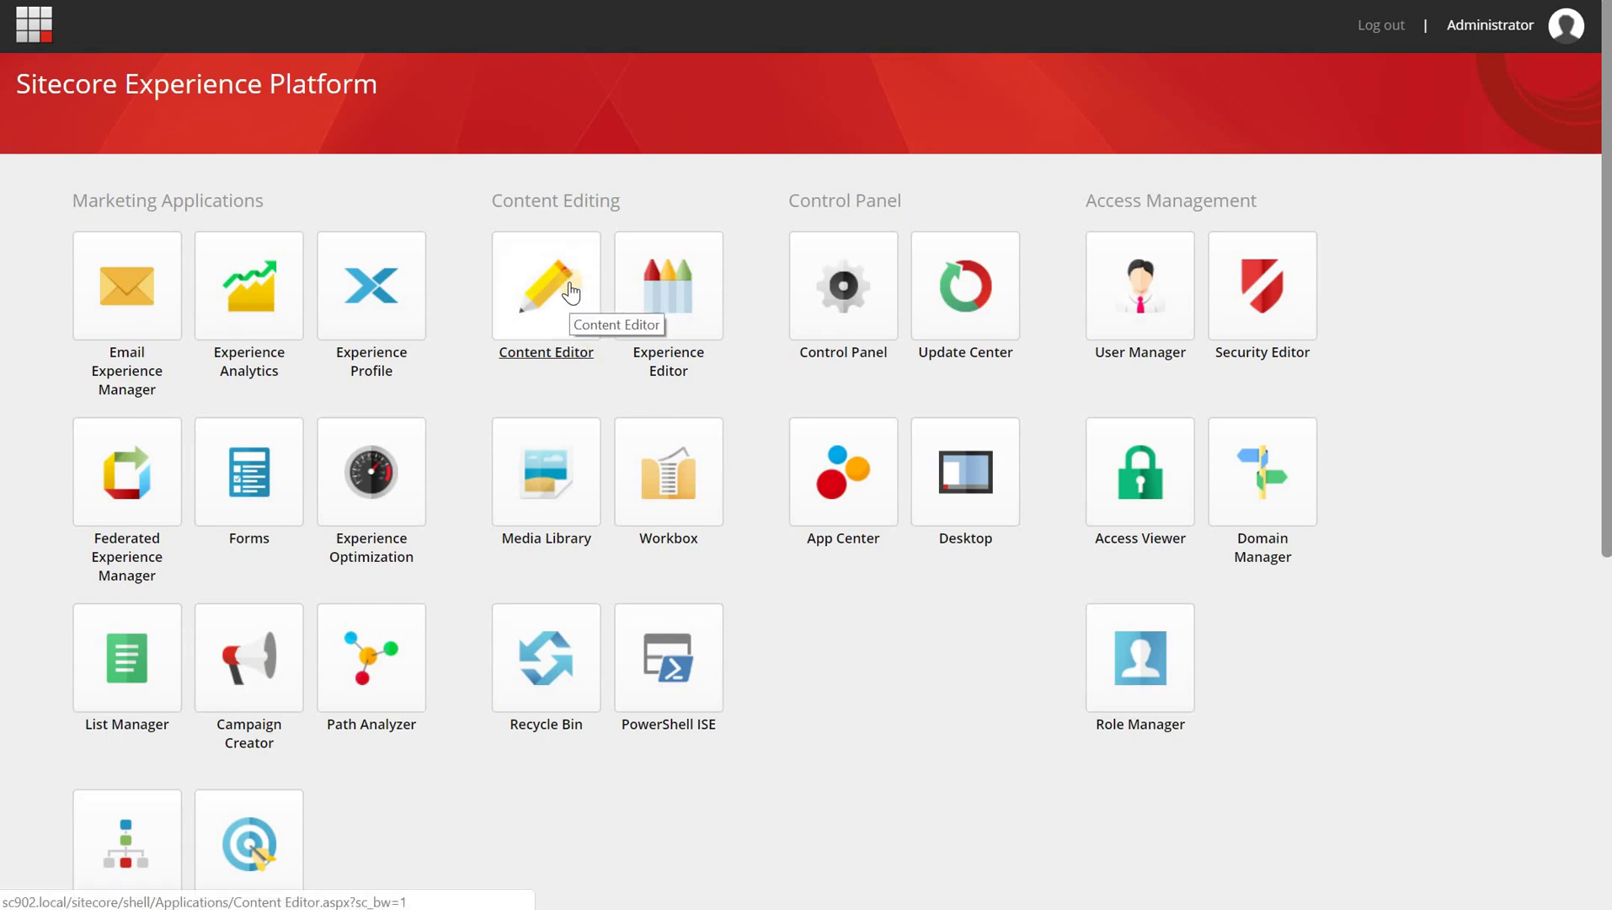
Step: Open the Content Editor and launch the Promo component page under Brand A corporate website's Home in the Experience Editor
{"action": "left_click", "coordinate": [570, 282]}
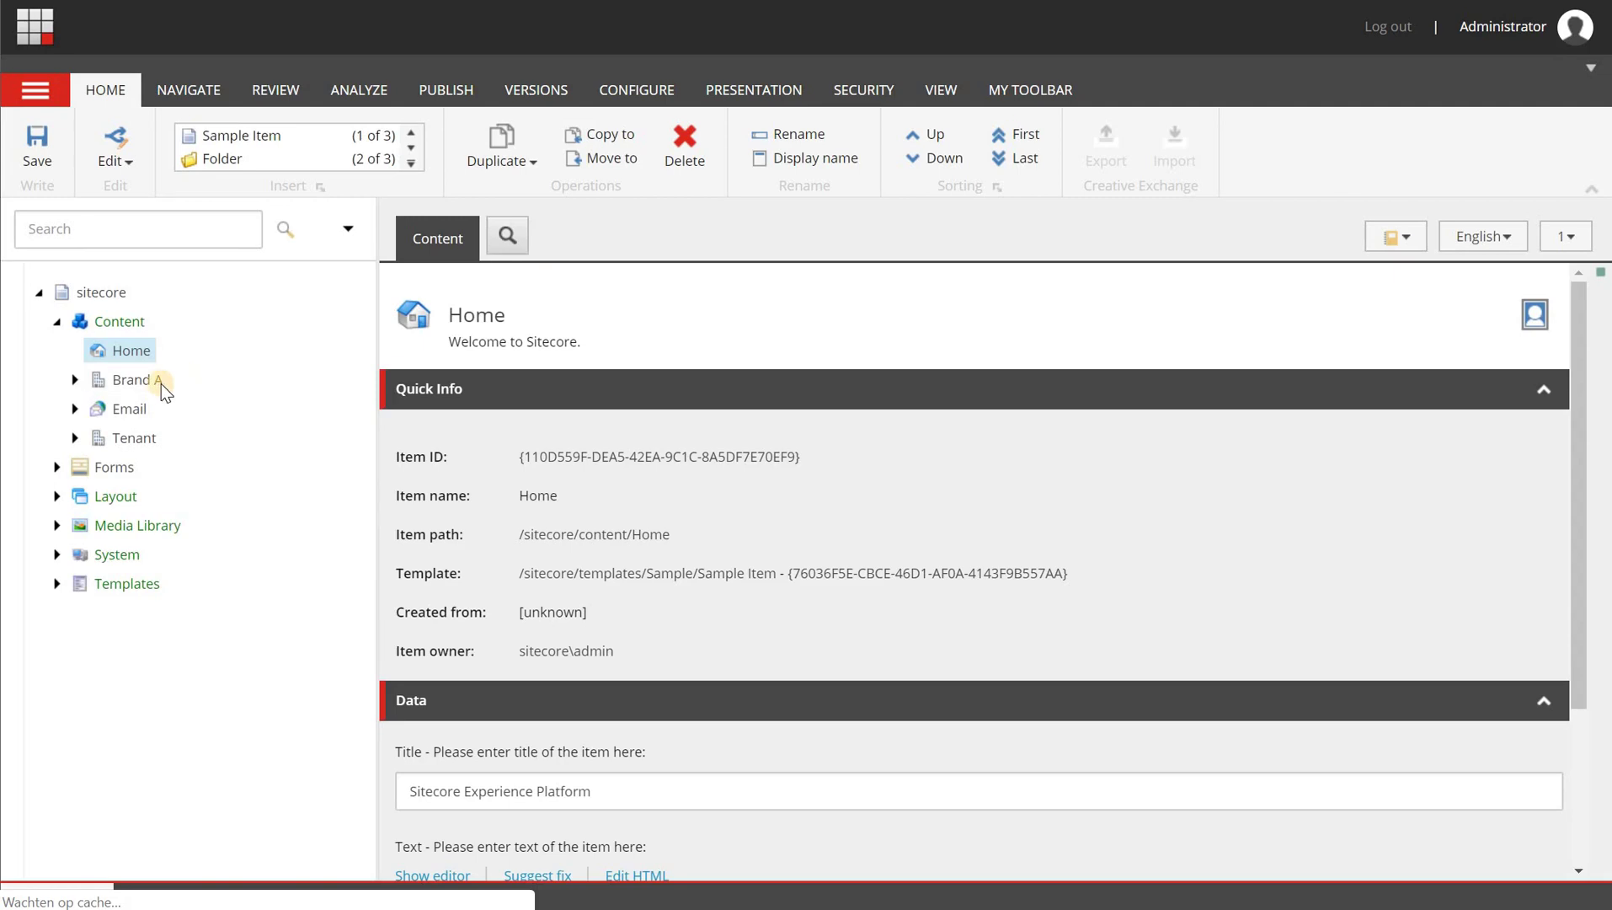
{"action": "left_click", "coordinate": [75, 380]}
{"action": "left_click", "coordinate": [91, 409]}
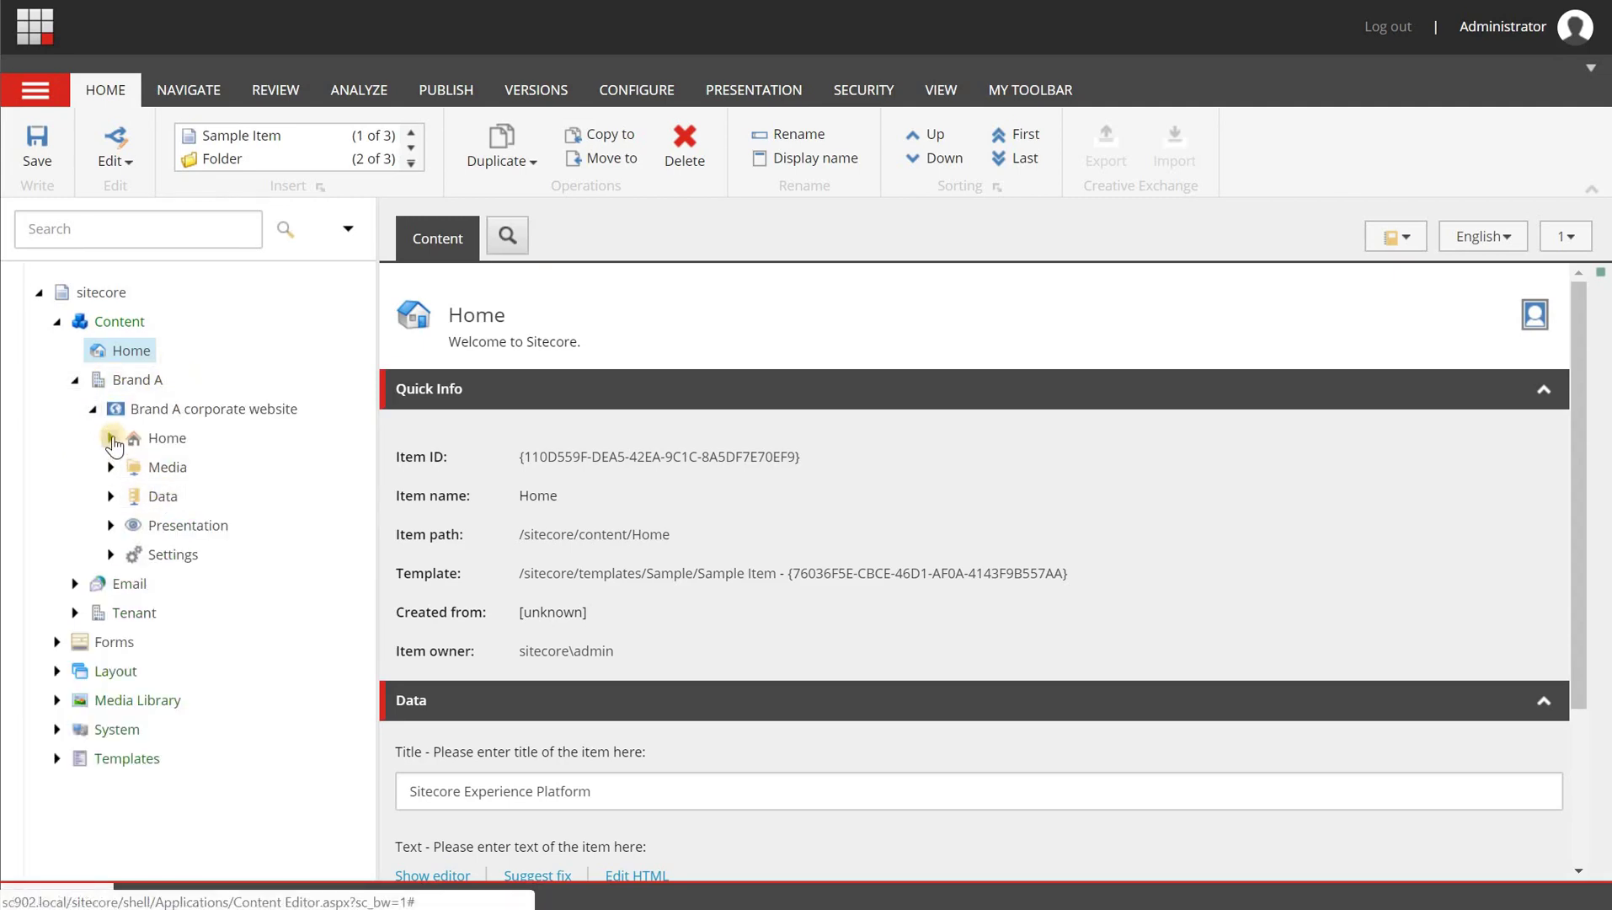
{"action": "left_click", "coordinate": [110, 438]}
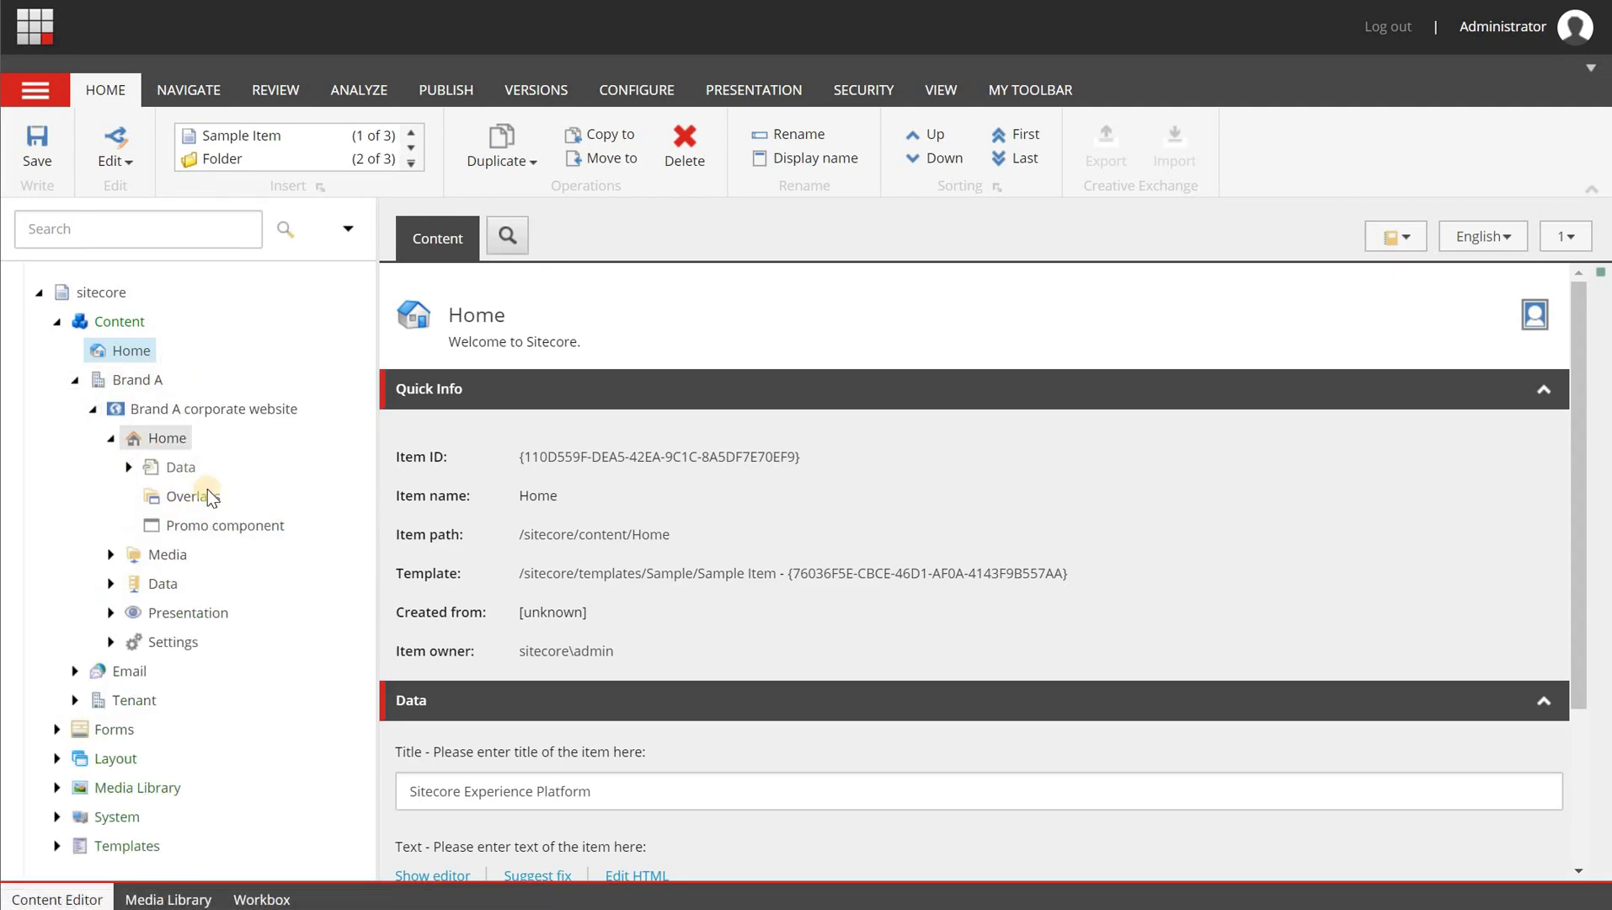
{"action": "right_click", "coordinate": [256, 528]}
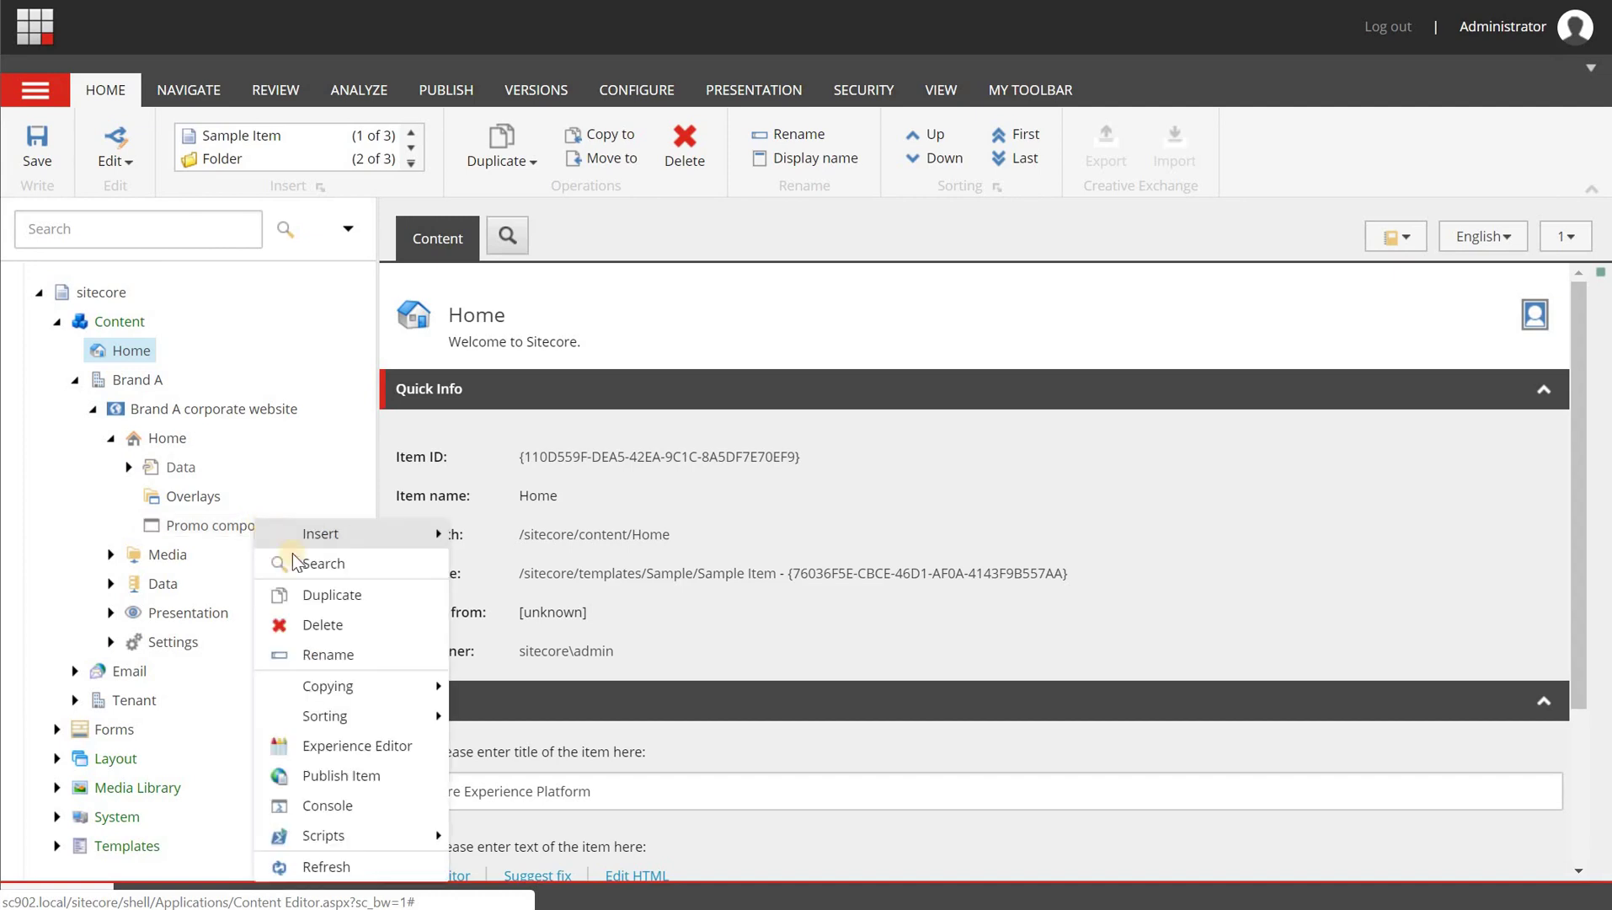
{"action": "left_click", "coordinate": [371, 738]}
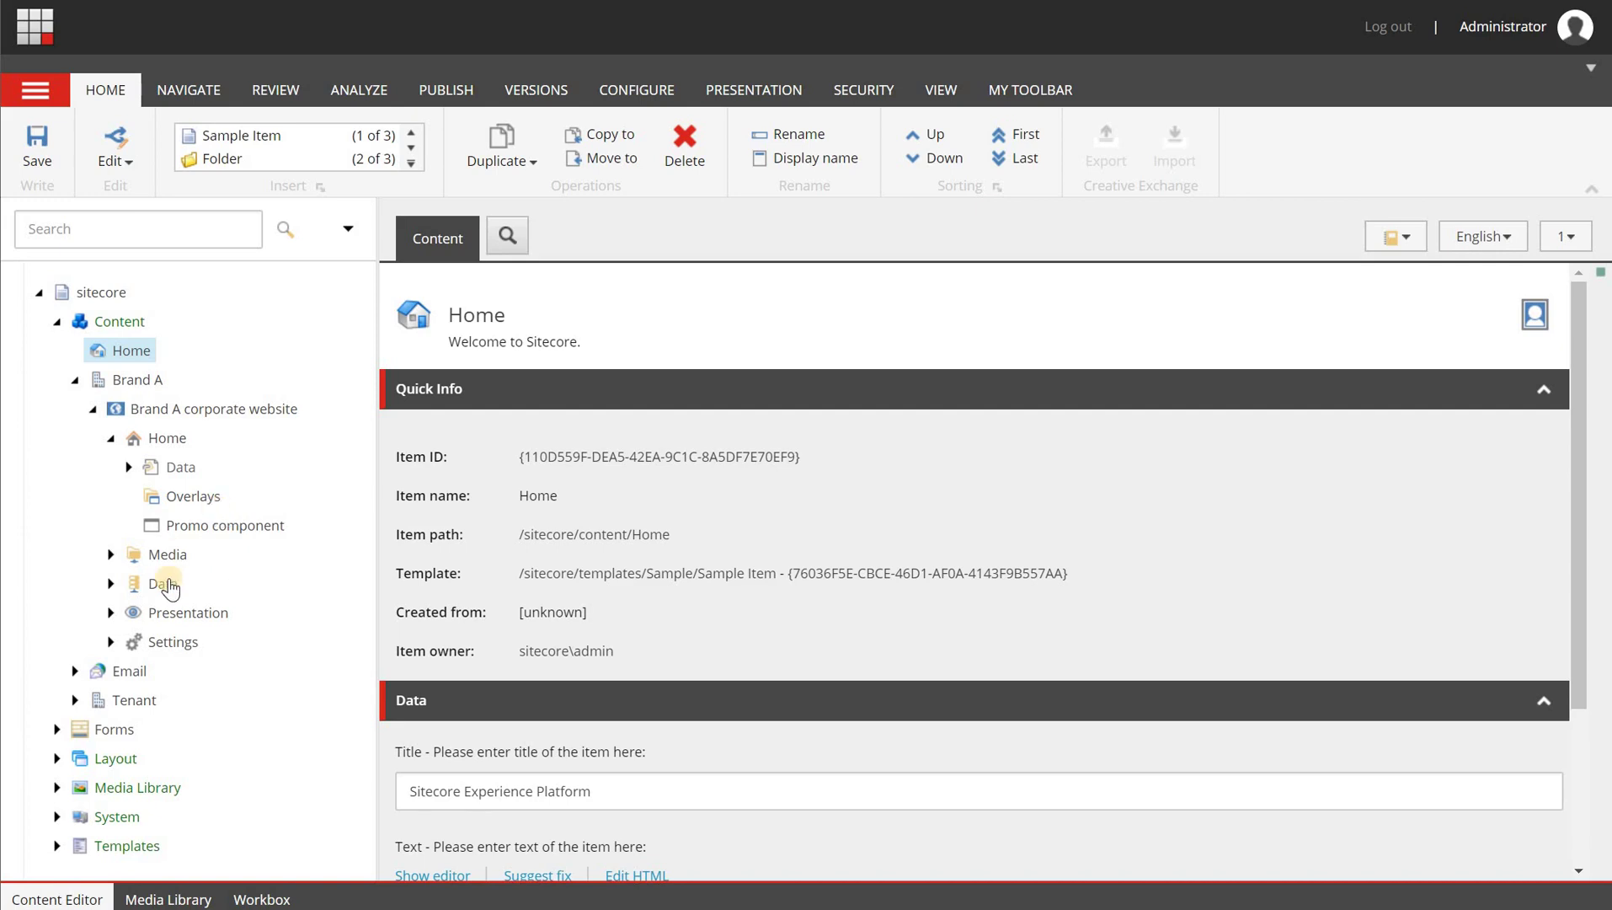
Step: Open the Promo 1 item in the Promos folder of the Brand A corporate website's Data
{"action": "left_click", "coordinate": [116, 583]}
{"action": "scroll", "coordinate": [157, 459], "scroll_direction": "down", "scroll_amount": 8}
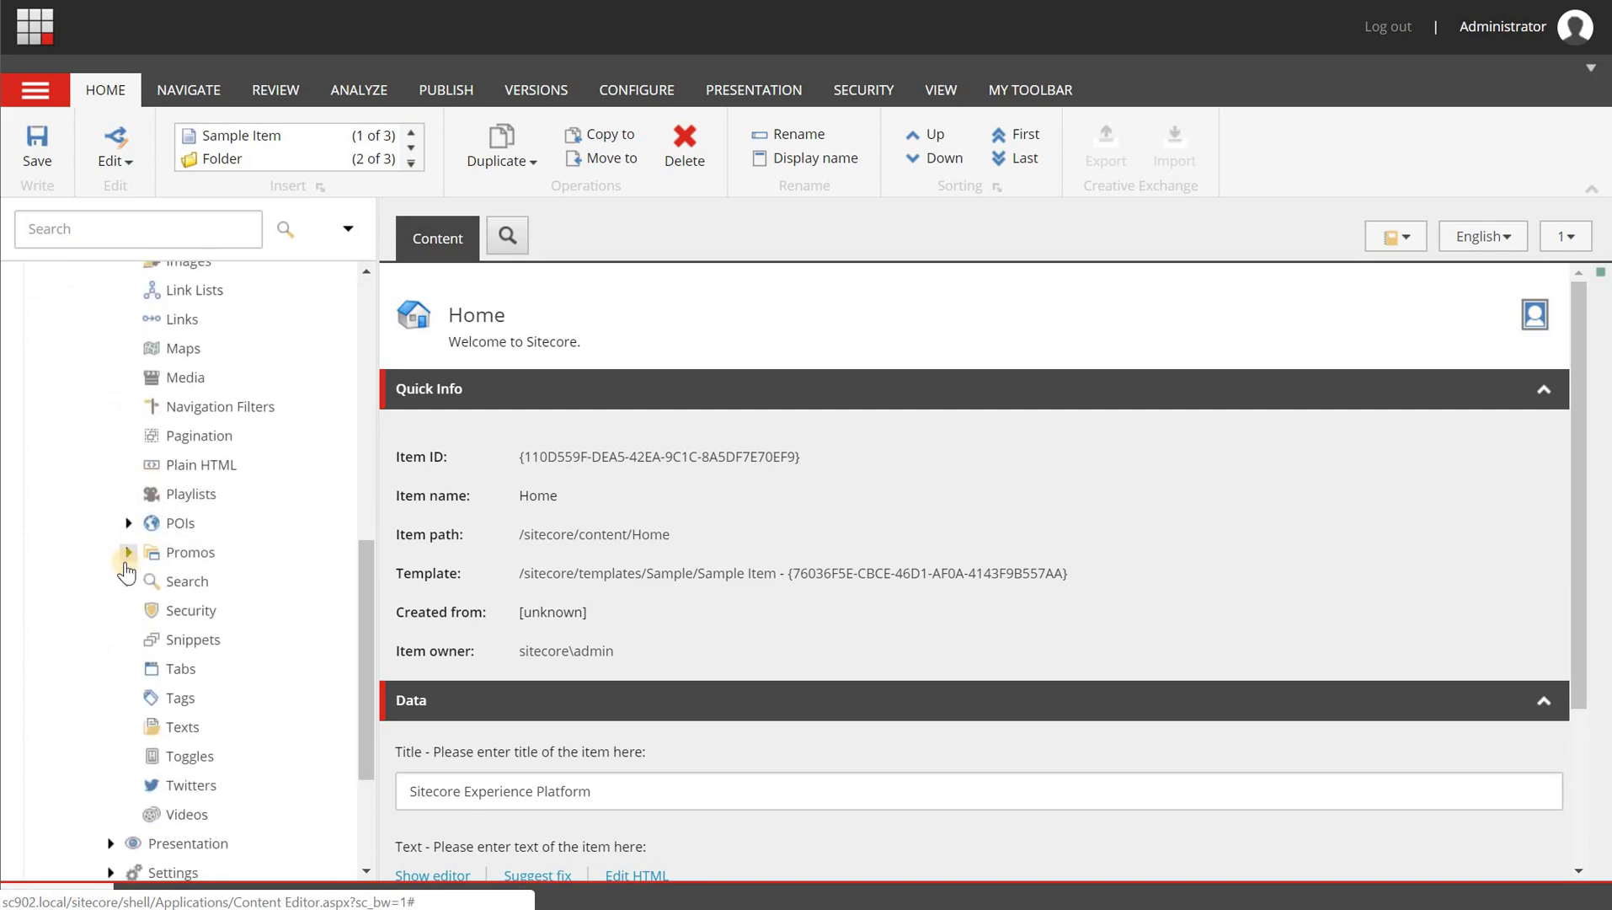
{"action": "left_click", "coordinate": [127, 554]}
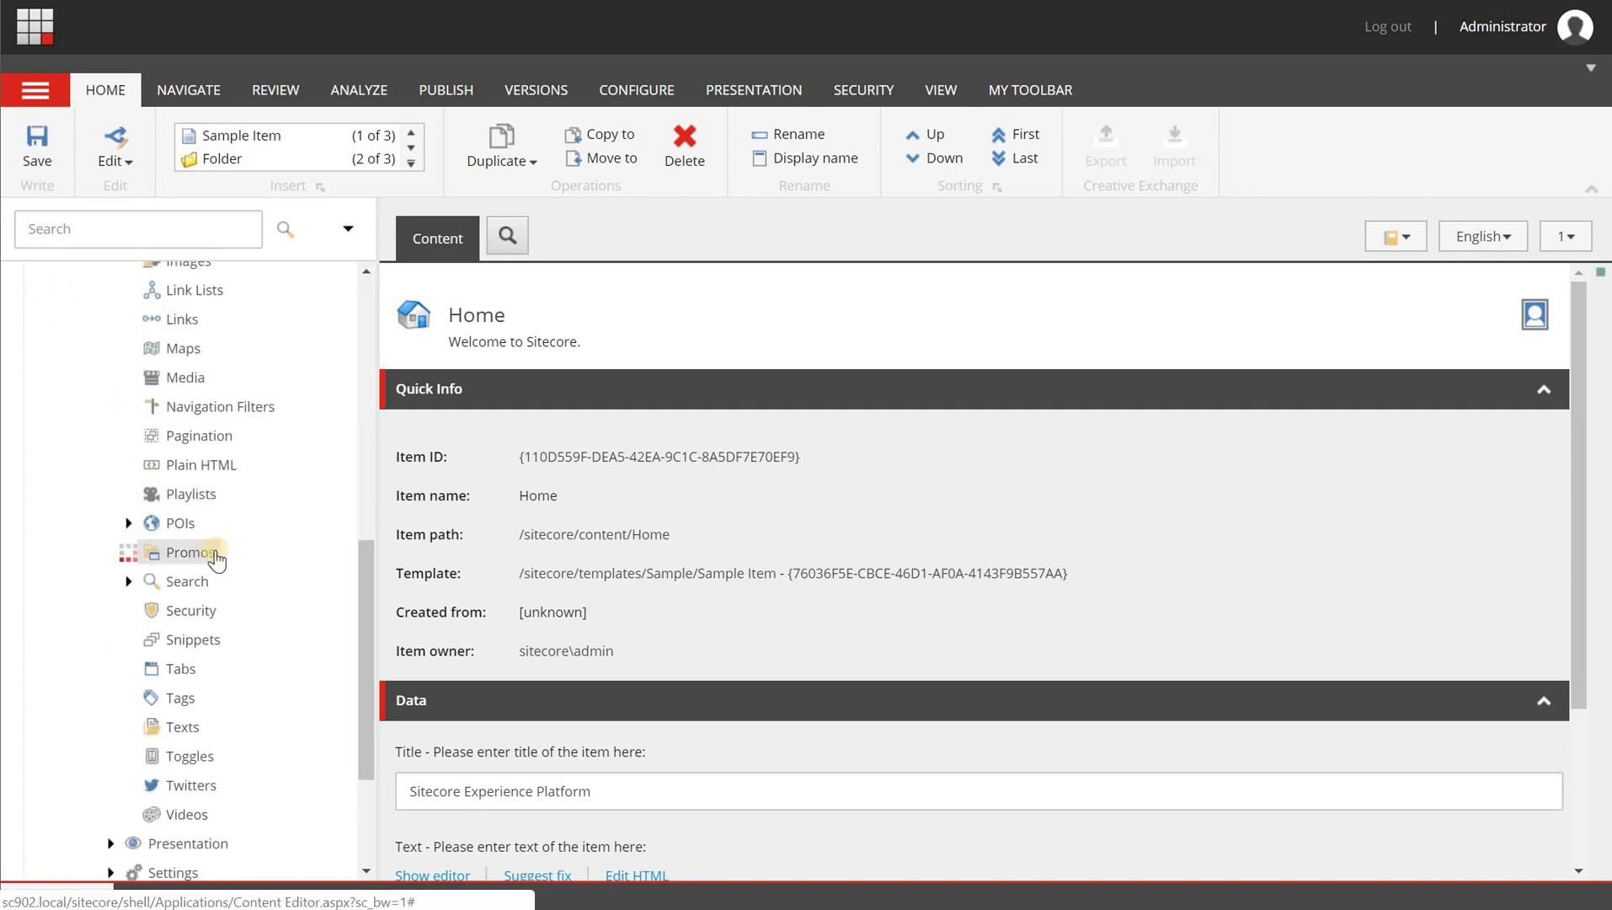
{"action": "left_click", "coordinate": [232, 590]}
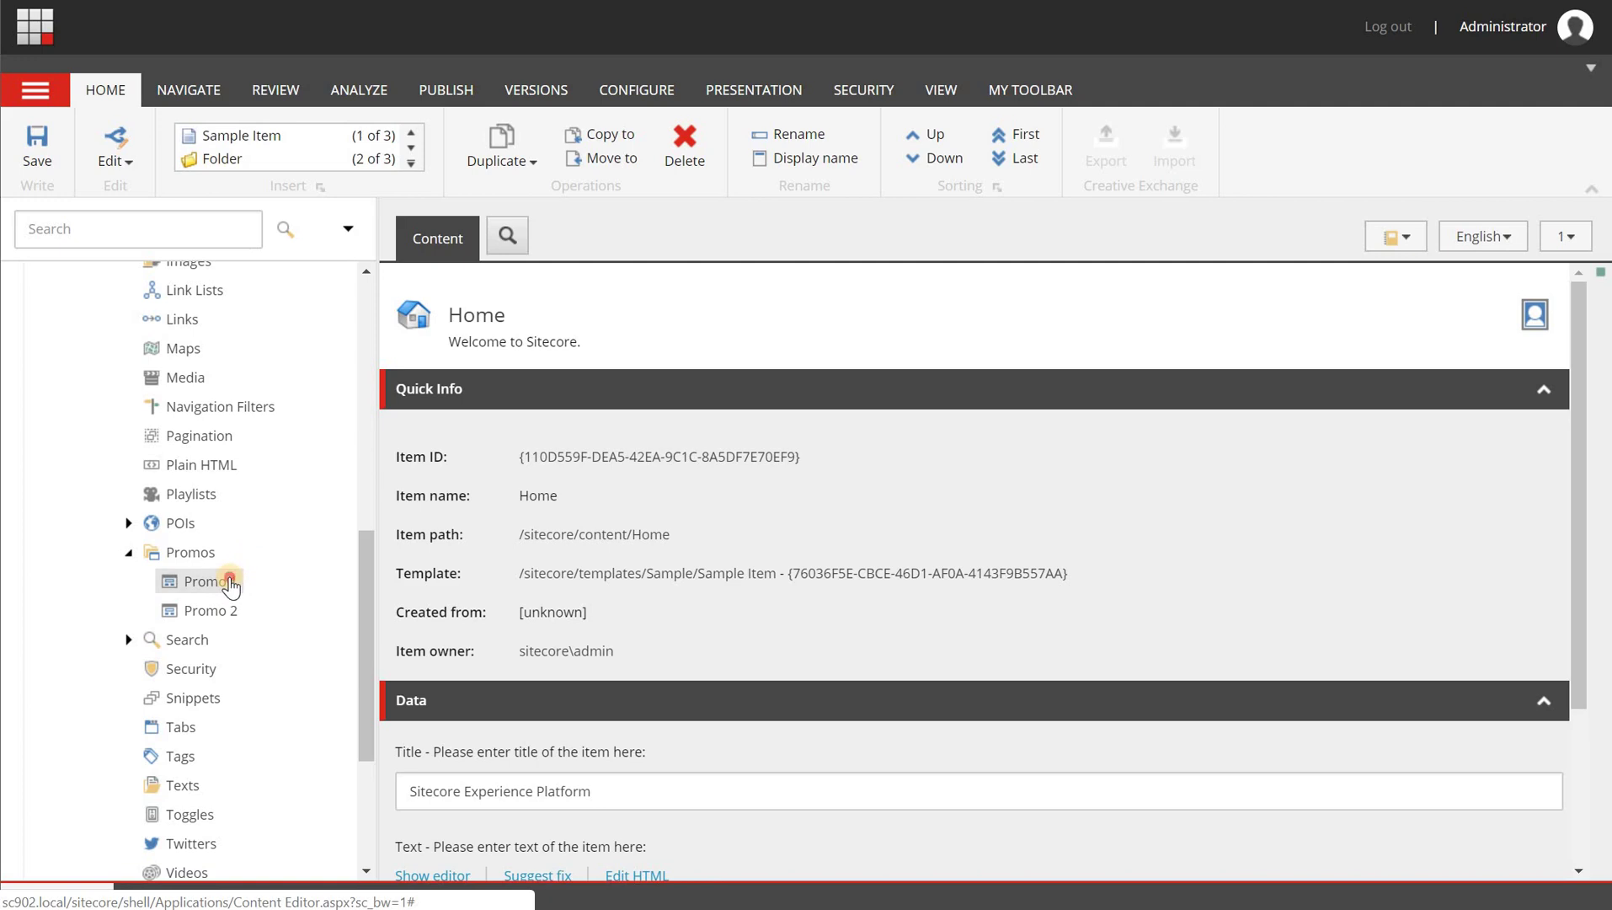
Step: Examine the fields in the Promo section of the Promo 1 item, from Text through Image 2
{"action": "scroll", "coordinate": [553, 564], "scroll_direction": "down", "scroll_amount": 2}
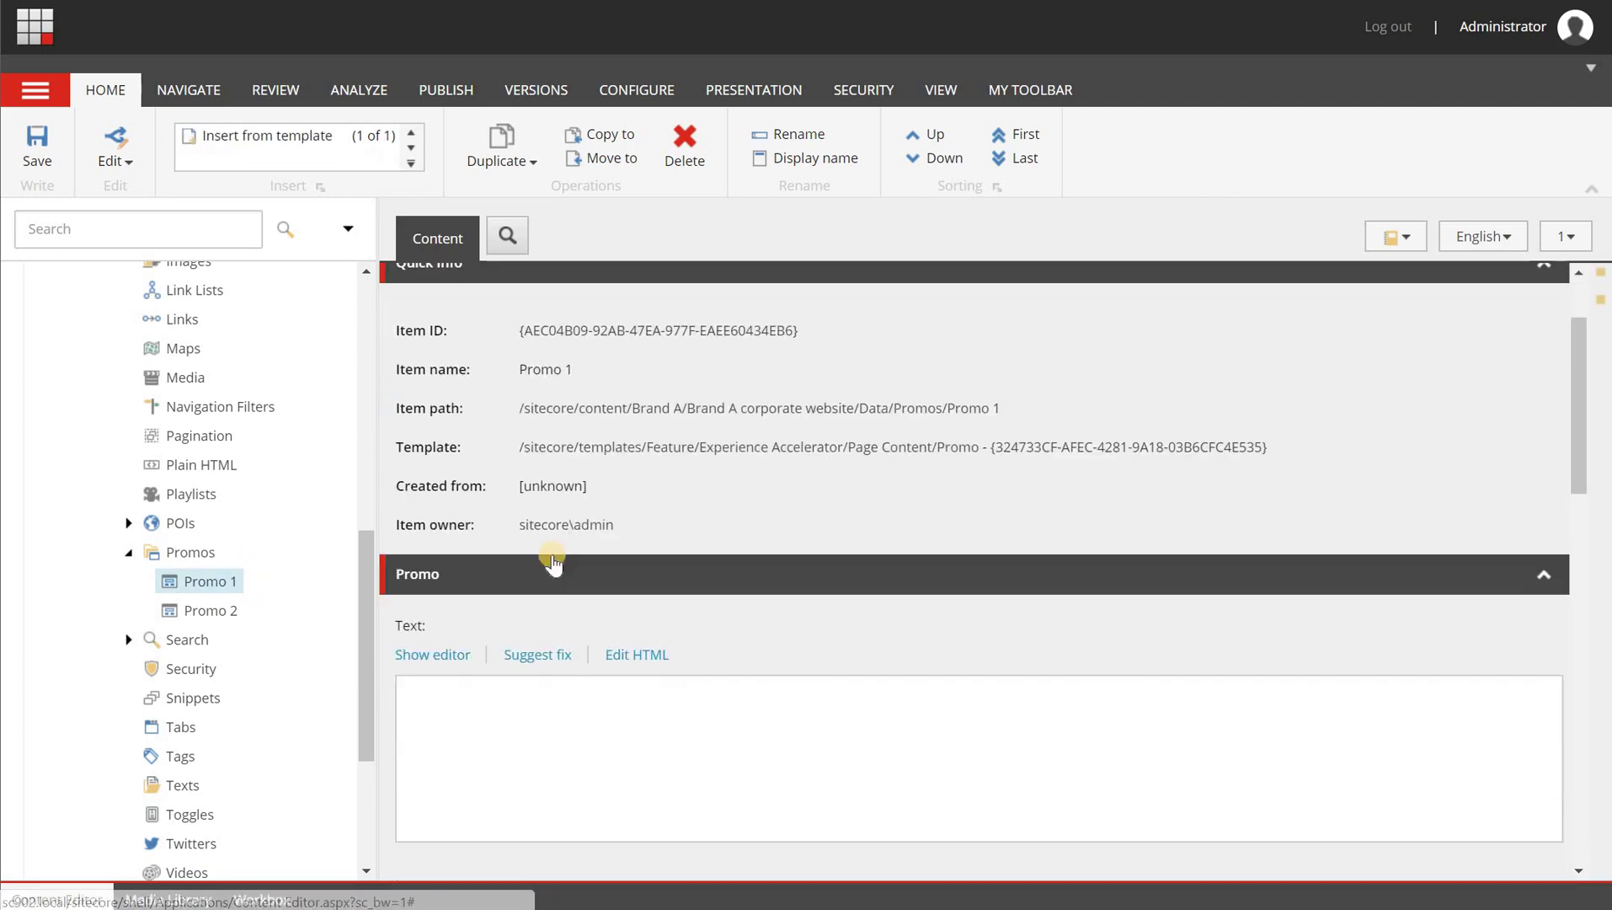
{"action": "scroll", "coordinate": [554, 564], "scroll_direction": "down", "scroll_amount": 3}
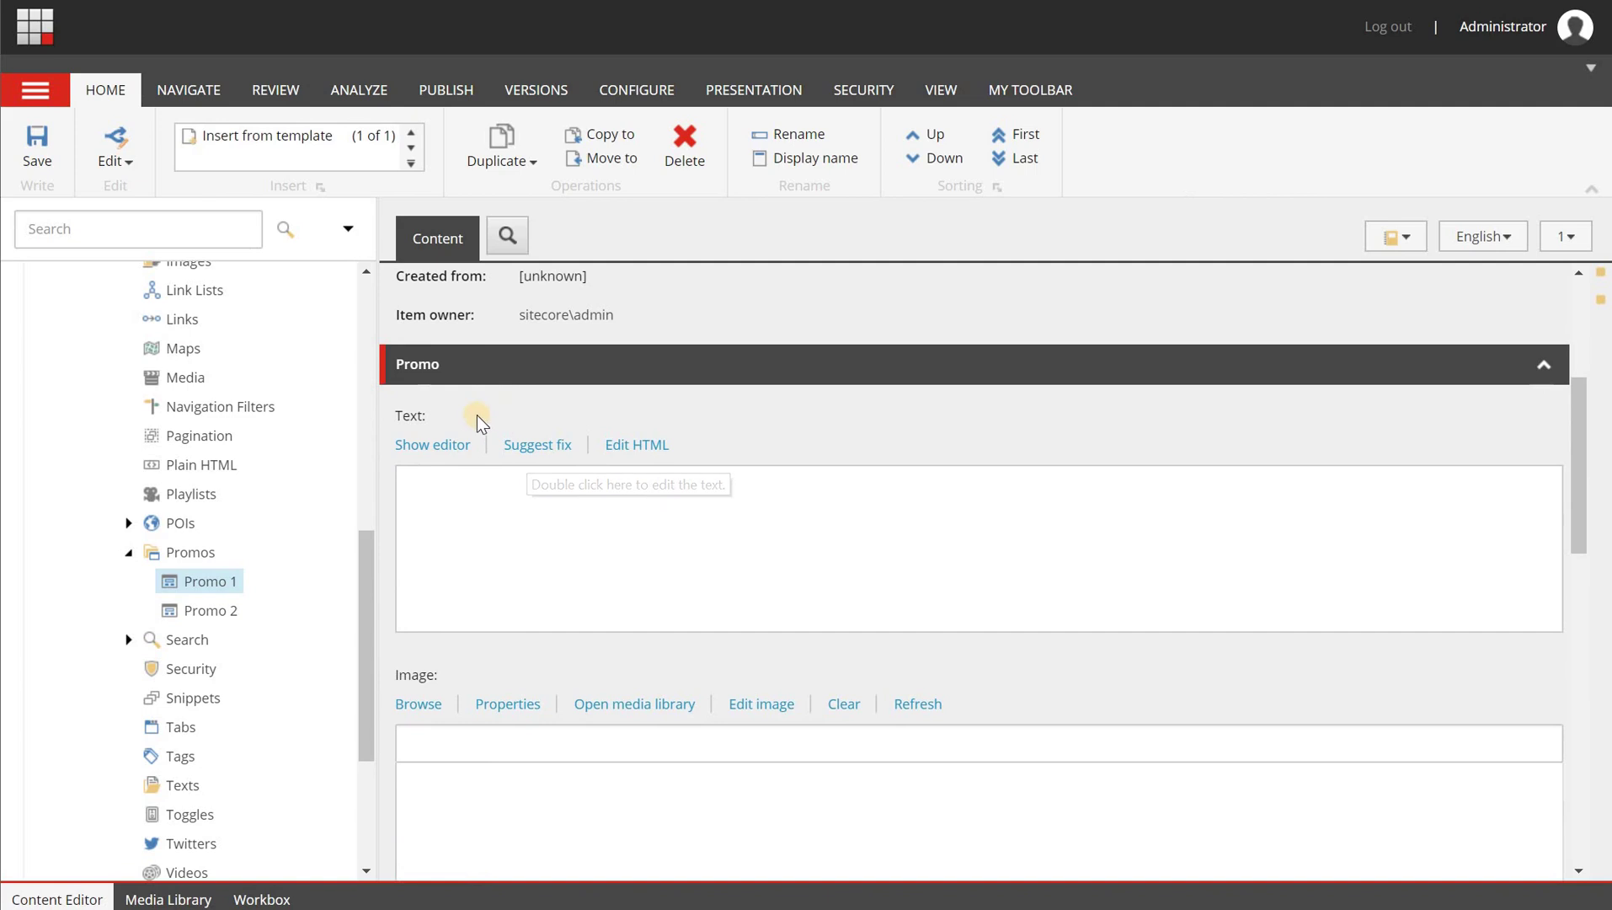
{"action": "scroll", "coordinate": [474, 417], "scroll_direction": "down", "scroll_amount": 2}
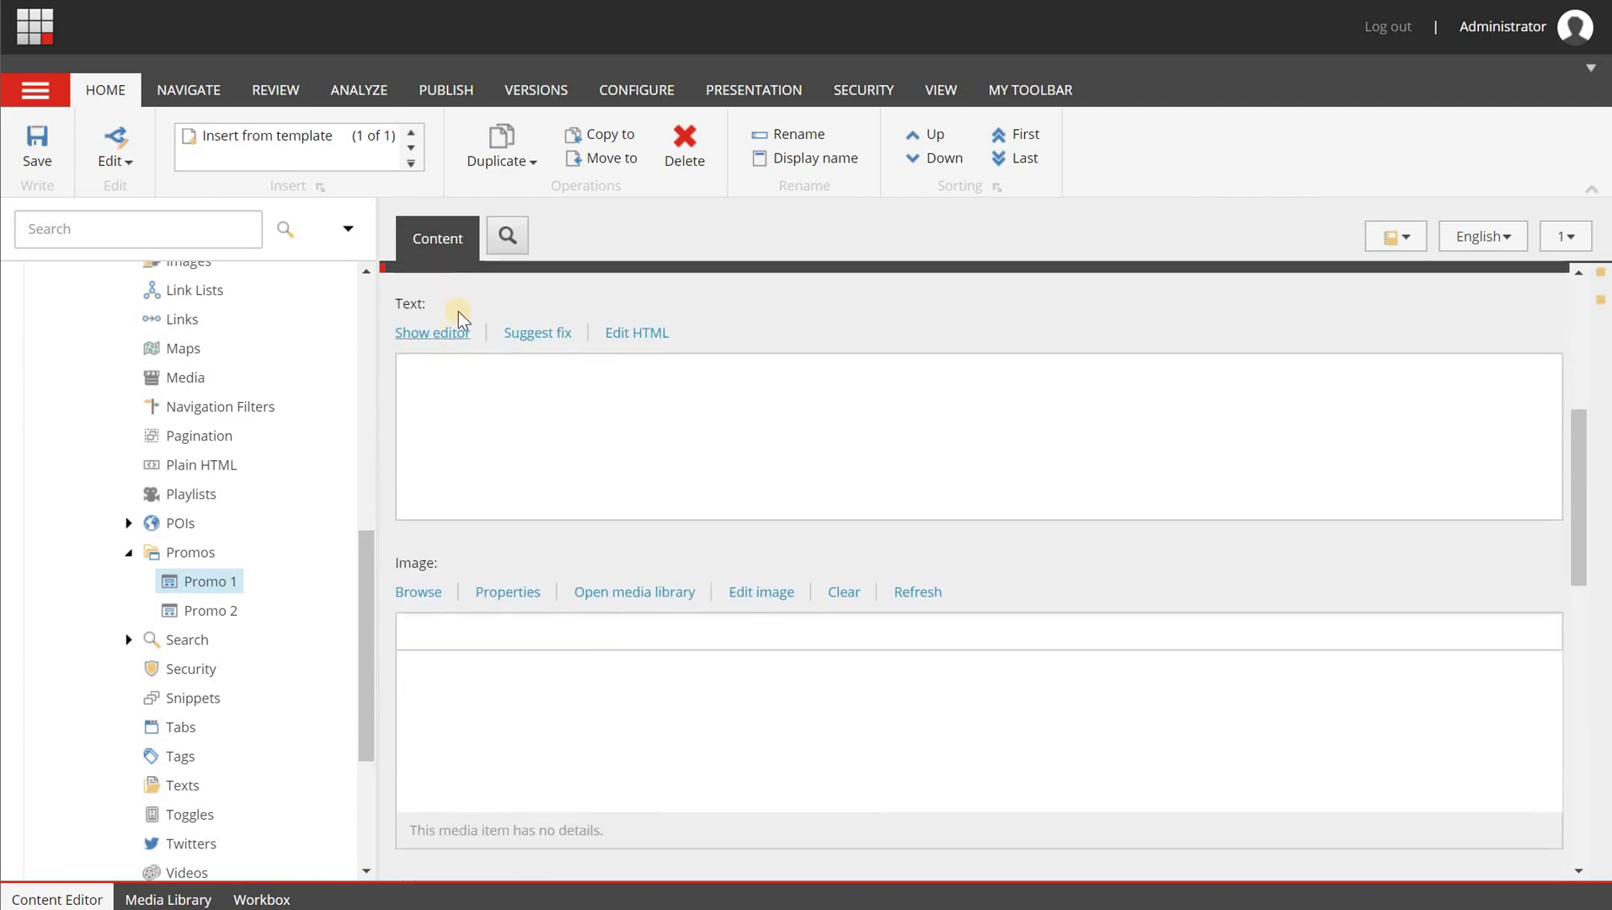
{"action": "scroll", "coordinate": [483, 438], "scroll_direction": "down", "scroll_amount": 4}
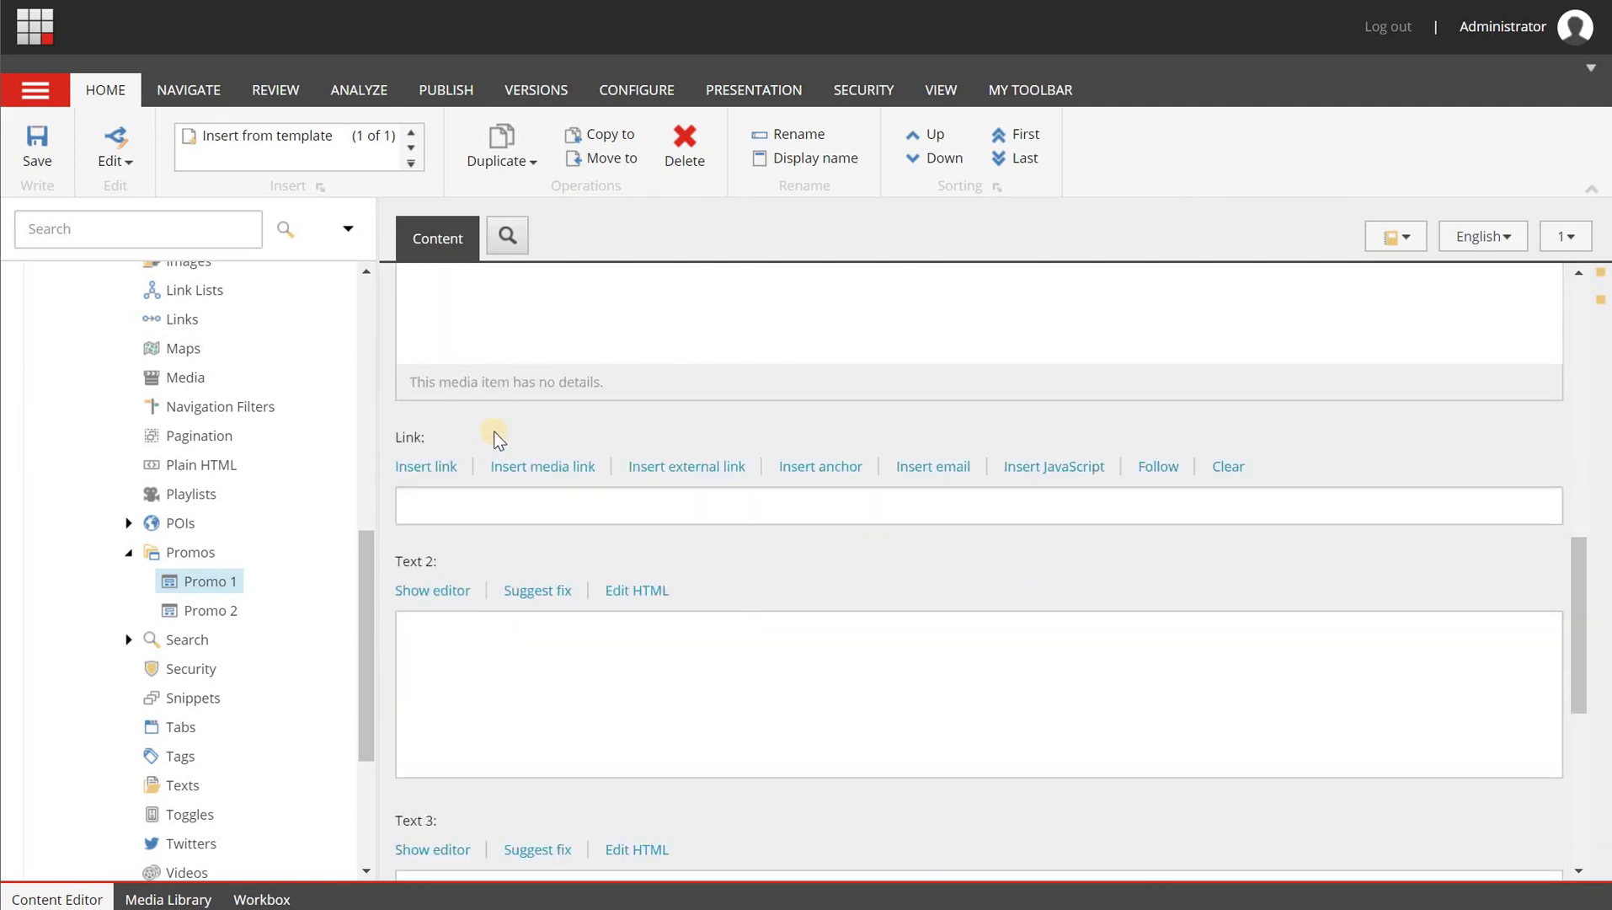
{"action": "scroll", "coordinate": [515, 548], "scroll_direction": "down", "scroll_amount": 4}
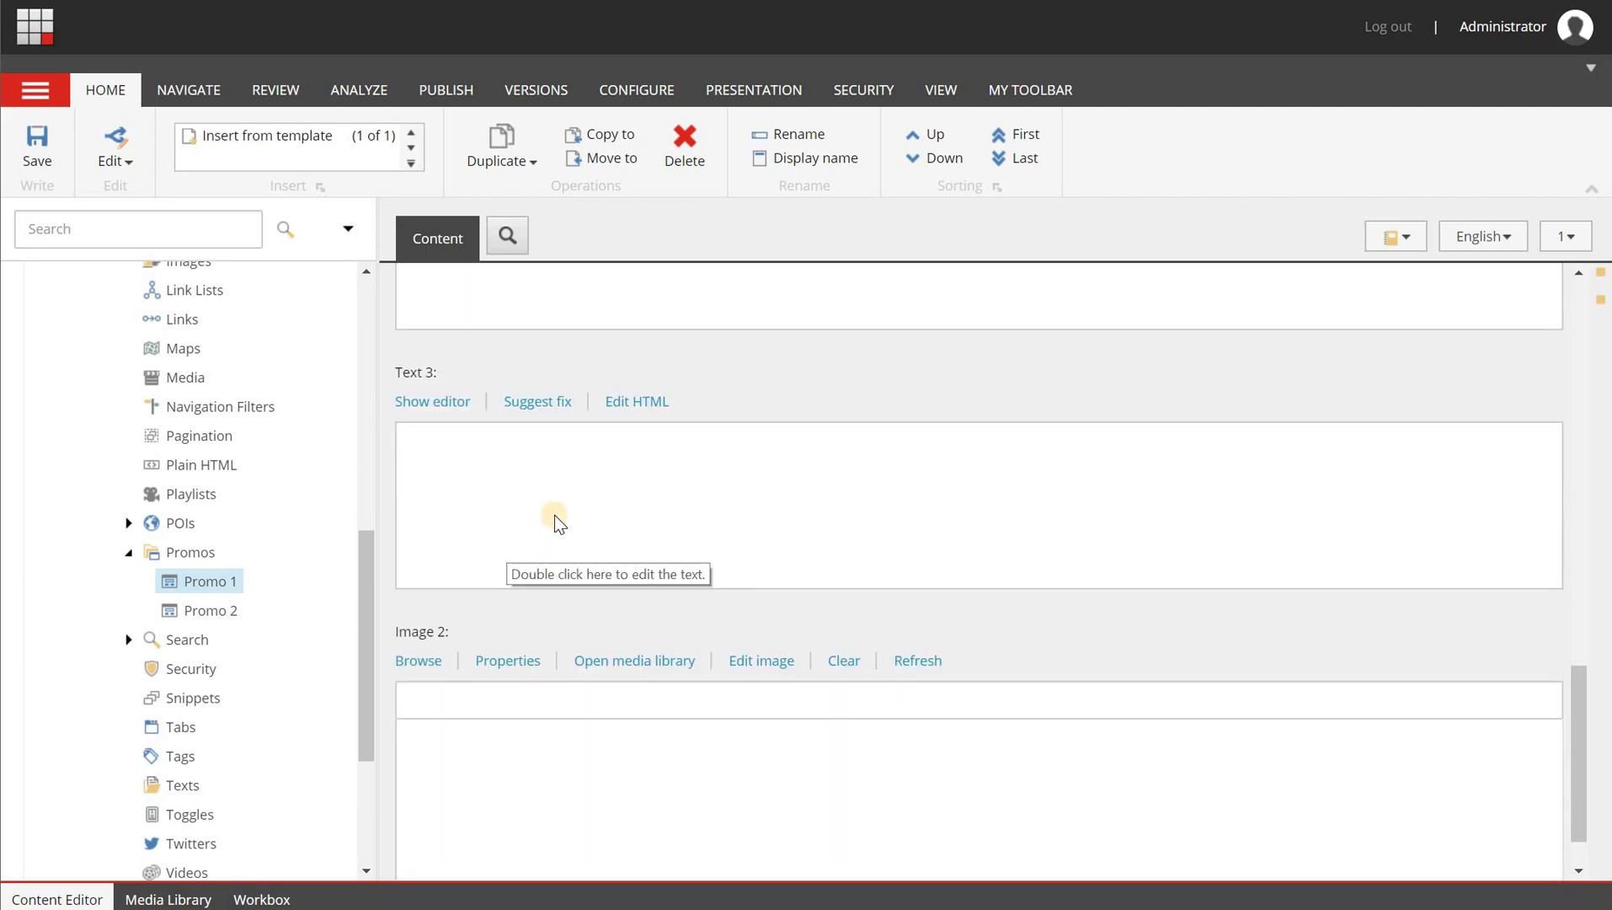
{"action": "scroll", "coordinate": [555, 516], "scroll_direction": "up", "scroll_amount": 5}
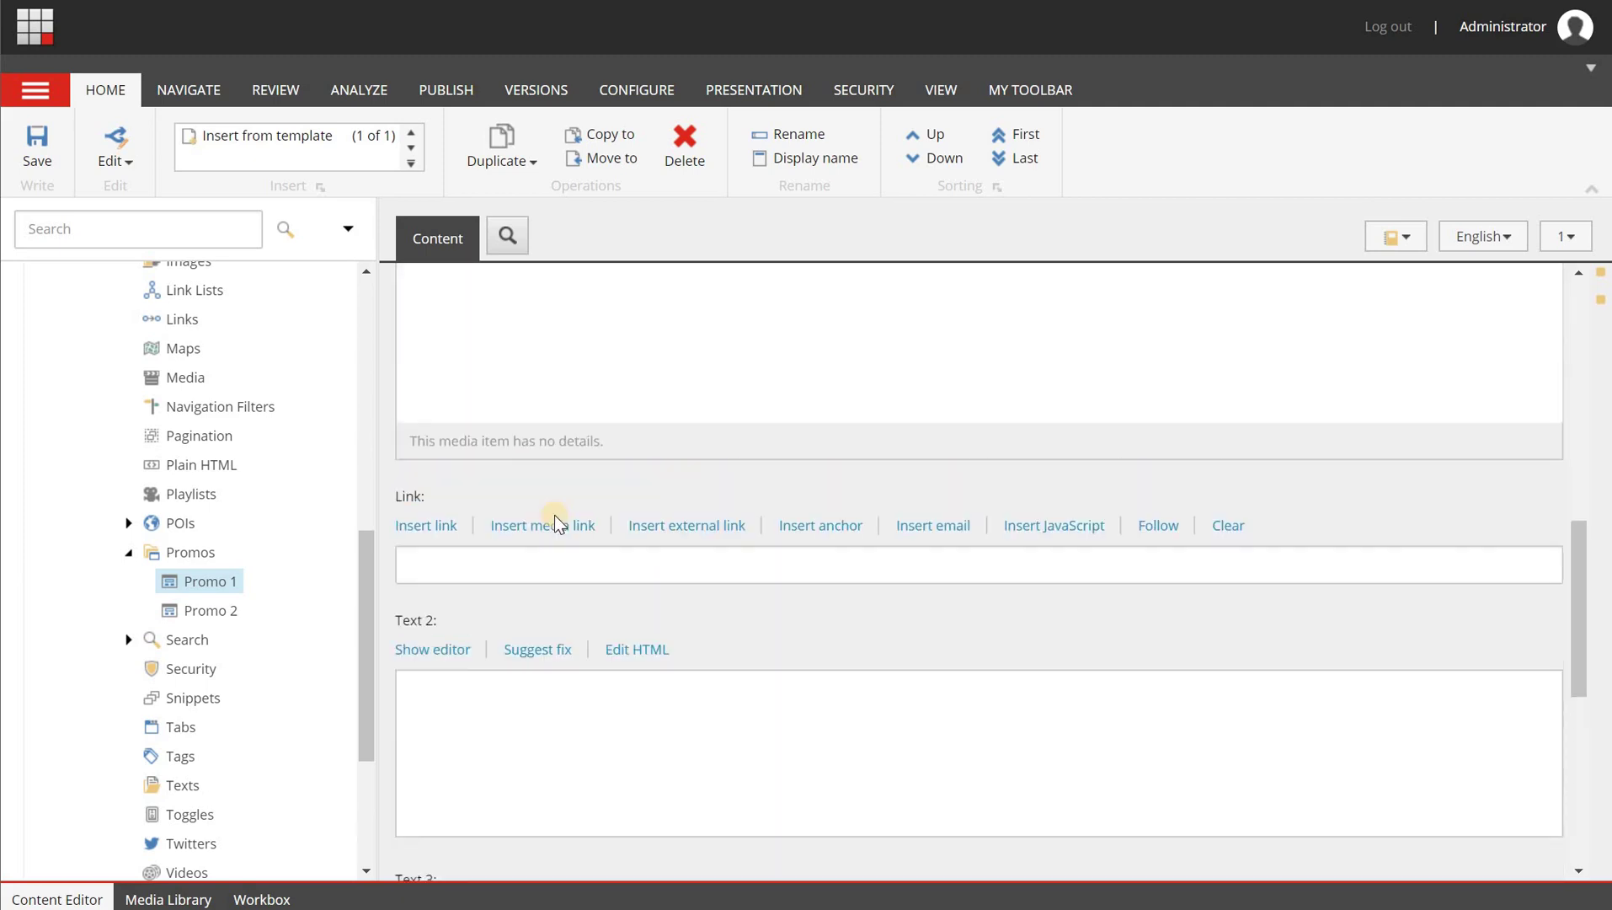
{"action": "scroll", "coordinate": [554, 515], "scroll_direction": "up", "scroll_amount": 4}
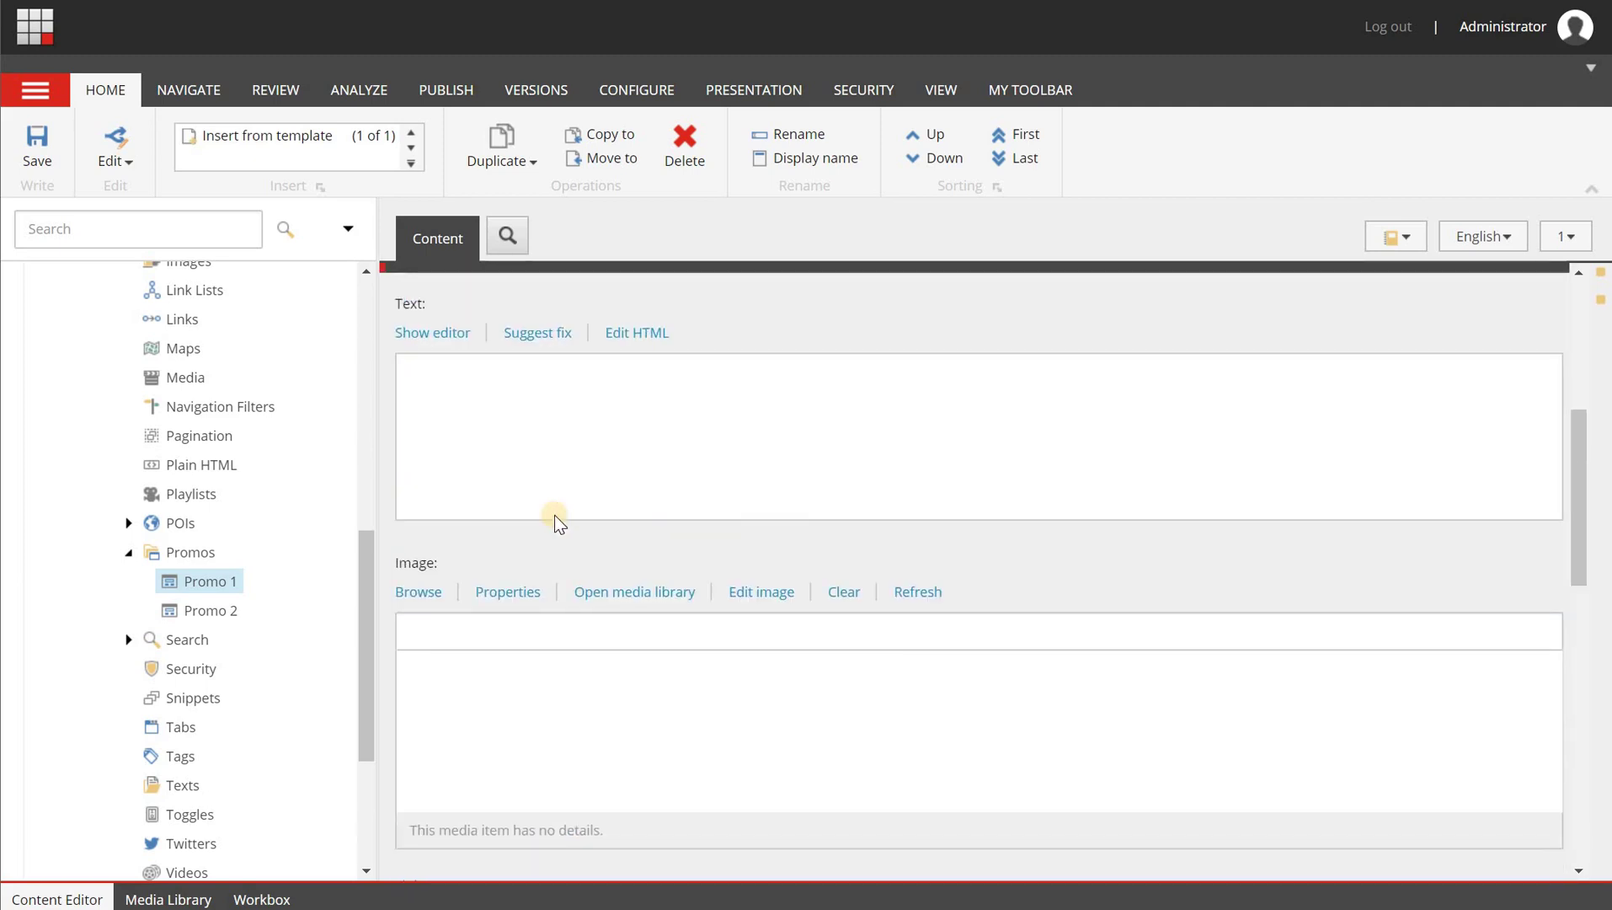
{"action": "scroll", "coordinate": [554, 515], "scroll_direction": "up", "scroll_amount": 2}
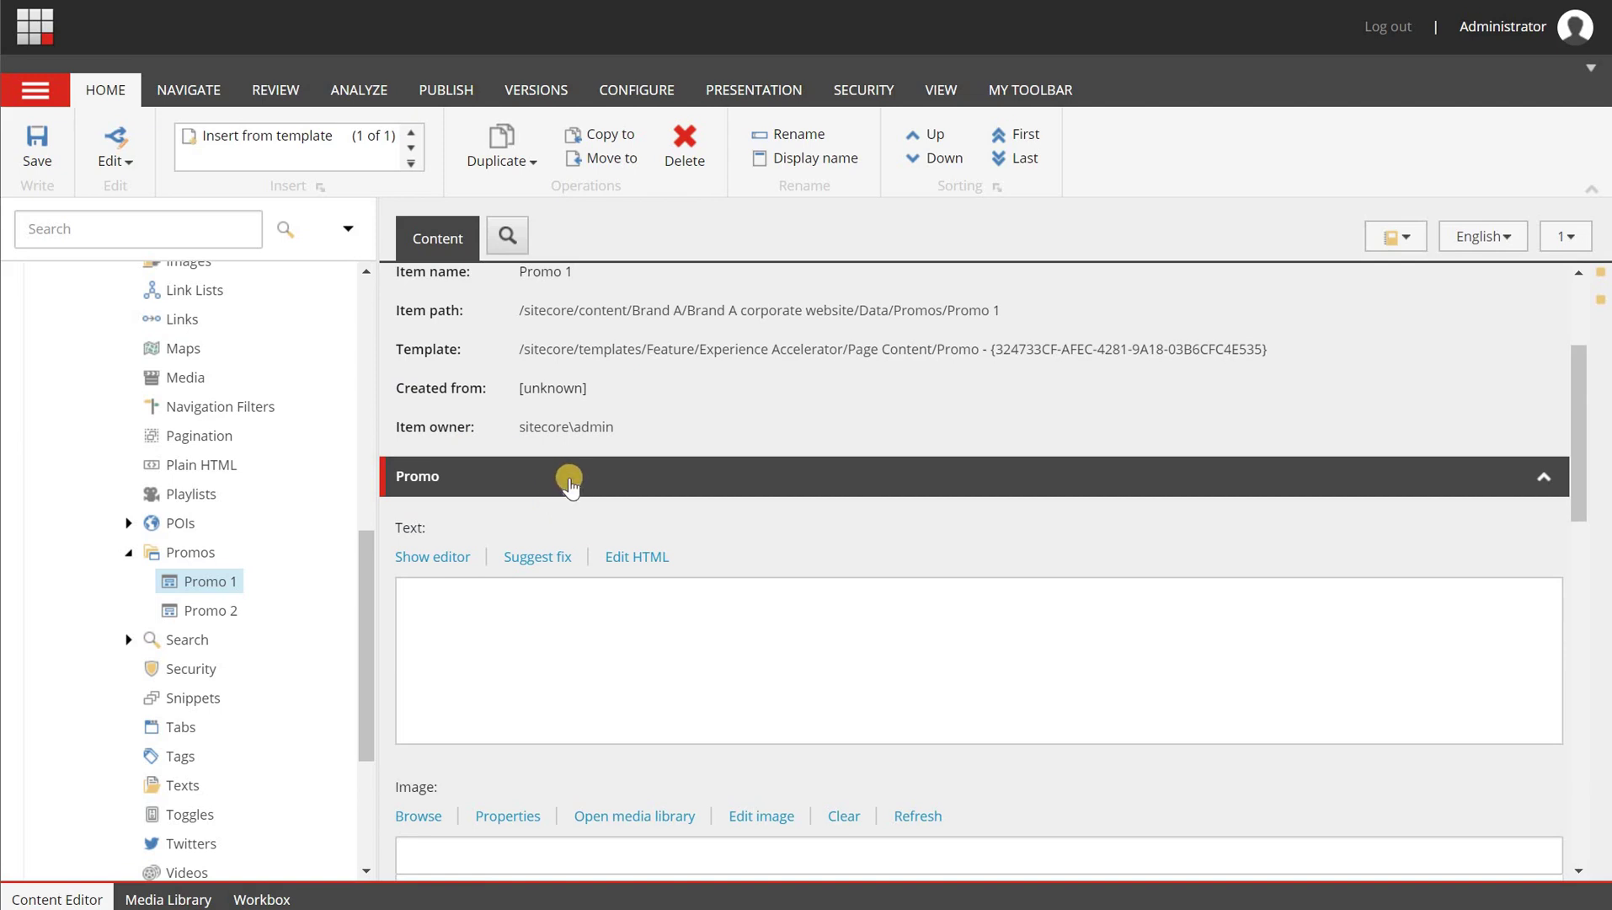
Step: Collapse the Promos folder and the site's Data folder in the content tree
{"action": "left_click", "coordinate": [131, 553]}
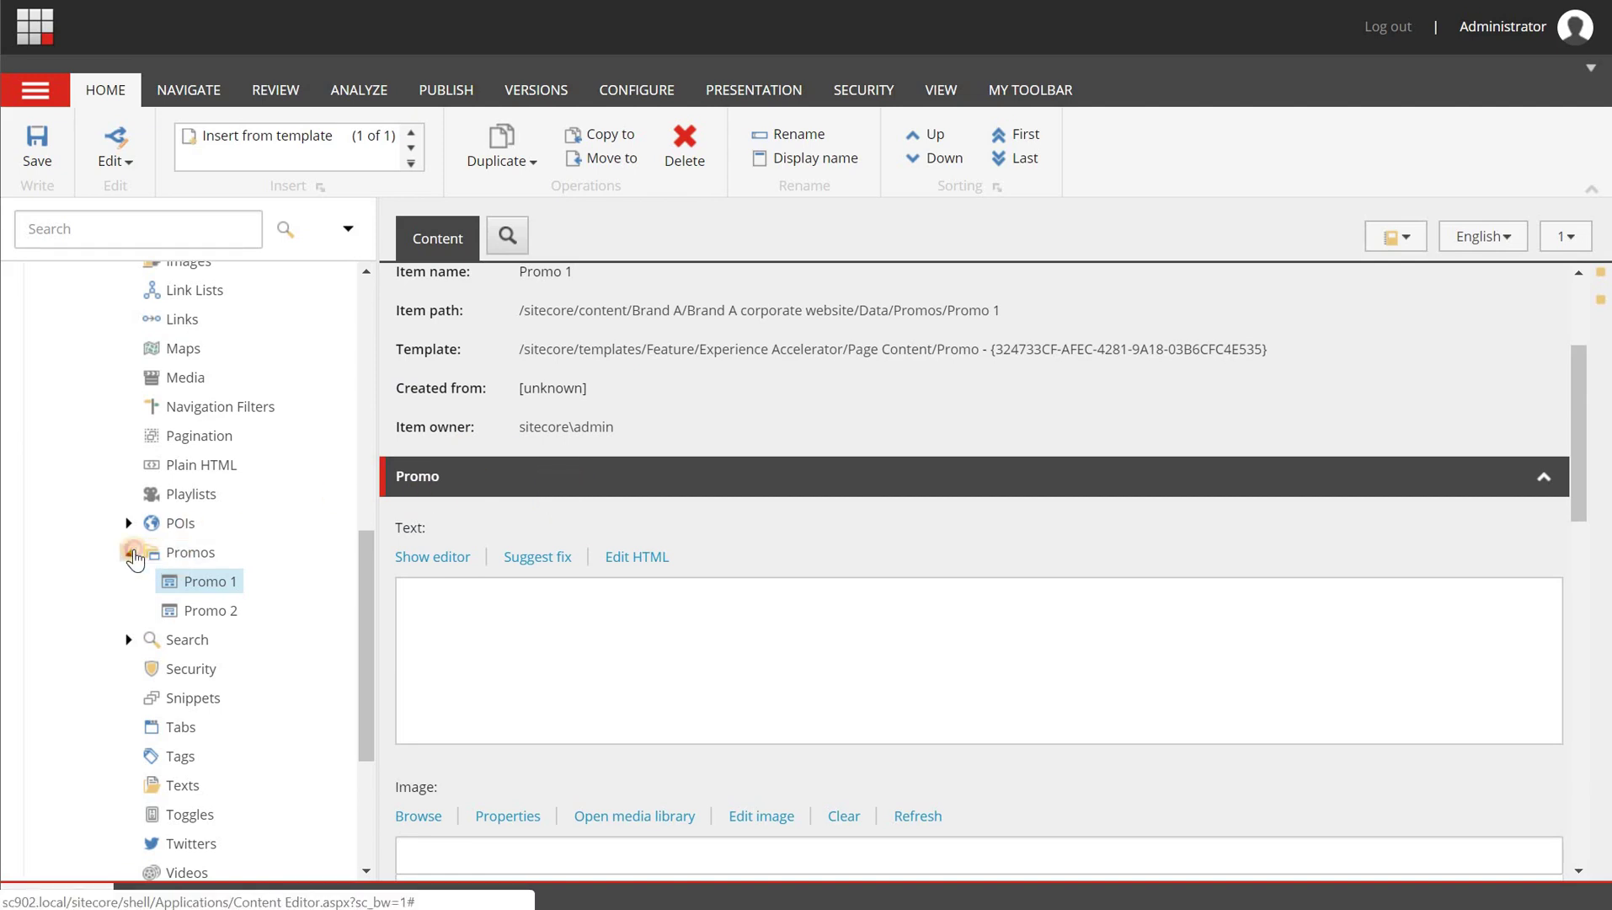
{"action": "scroll", "coordinate": [134, 556], "scroll_direction": "up", "scroll_amount": 3}
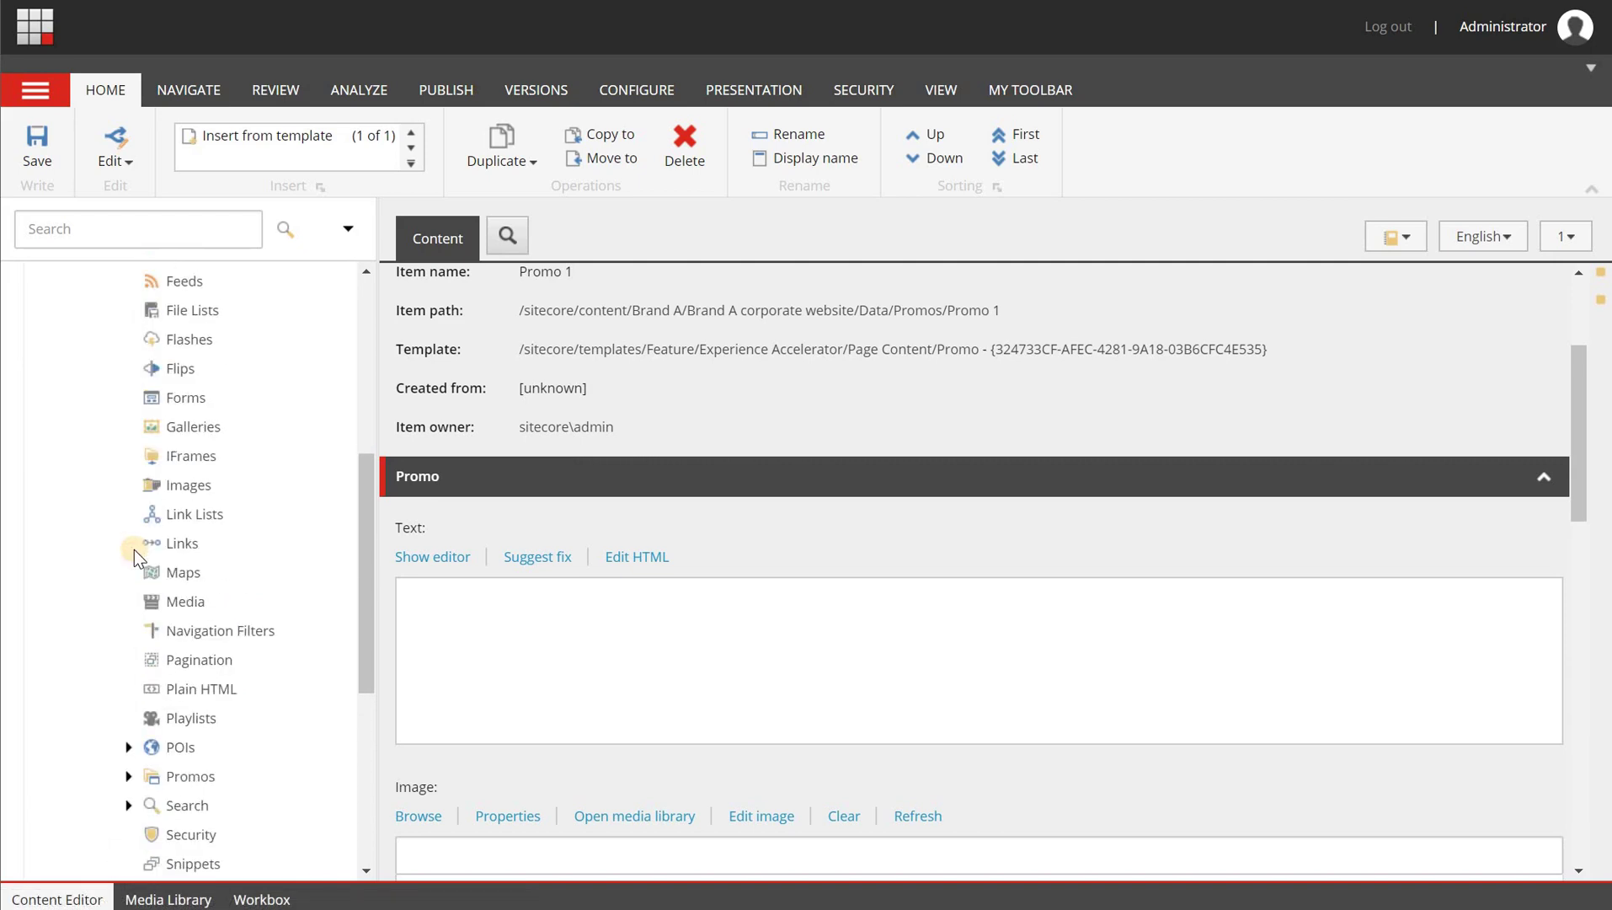
{"action": "scroll", "coordinate": [134, 549], "scroll_direction": "up", "scroll_amount": 1}
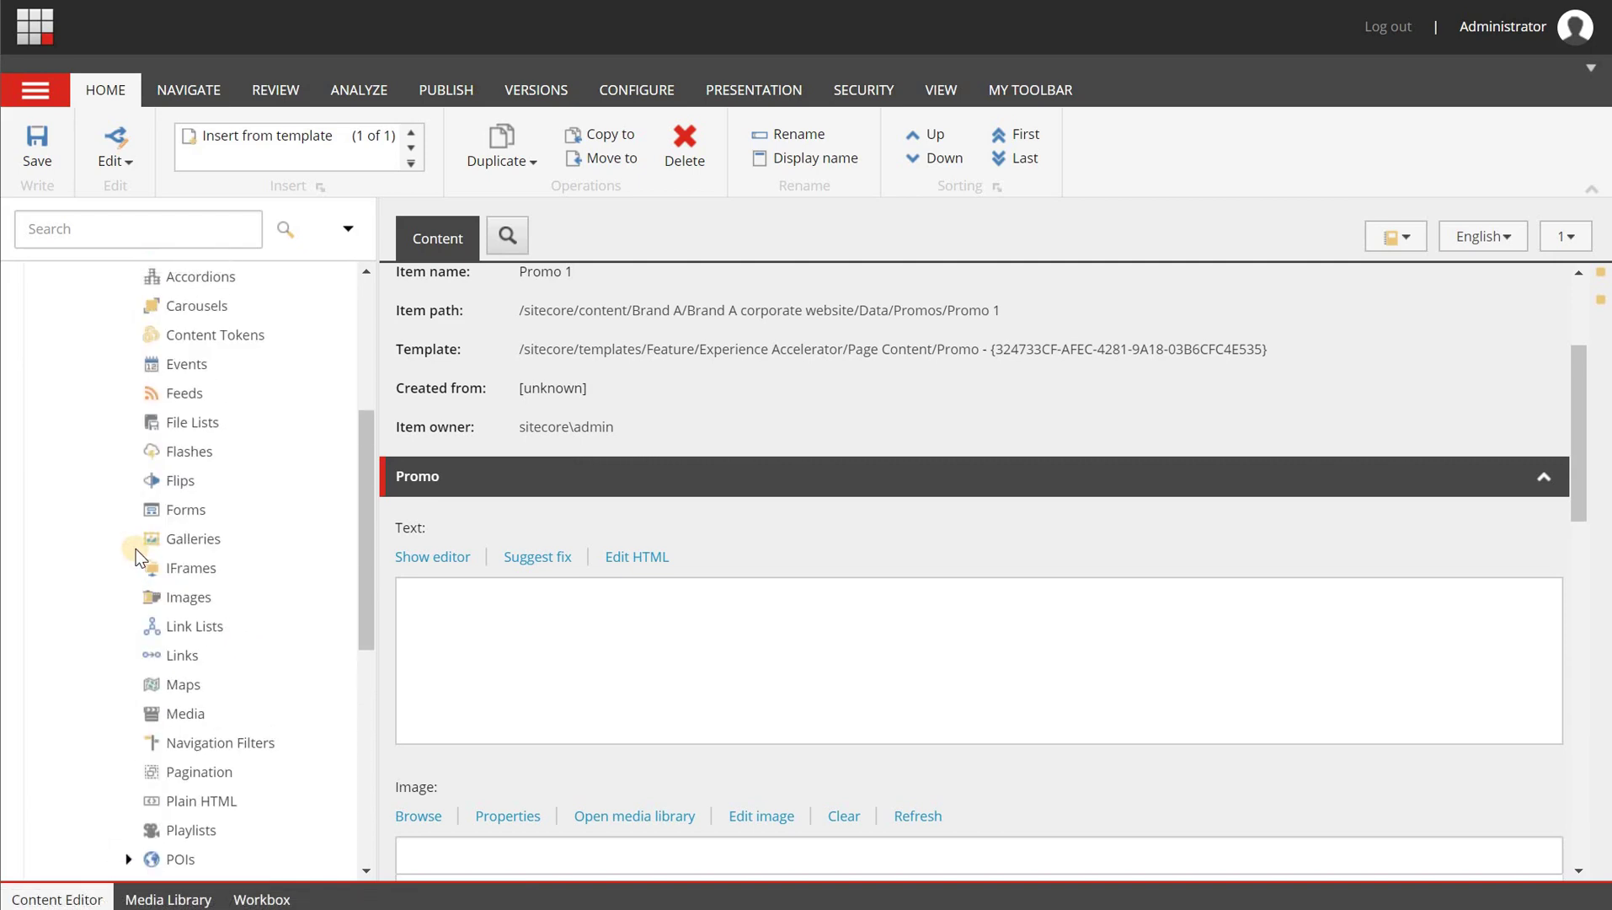
{"action": "scroll", "coordinate": [135, 548], "scroll_direction": "up", "scroll_amount": 1}
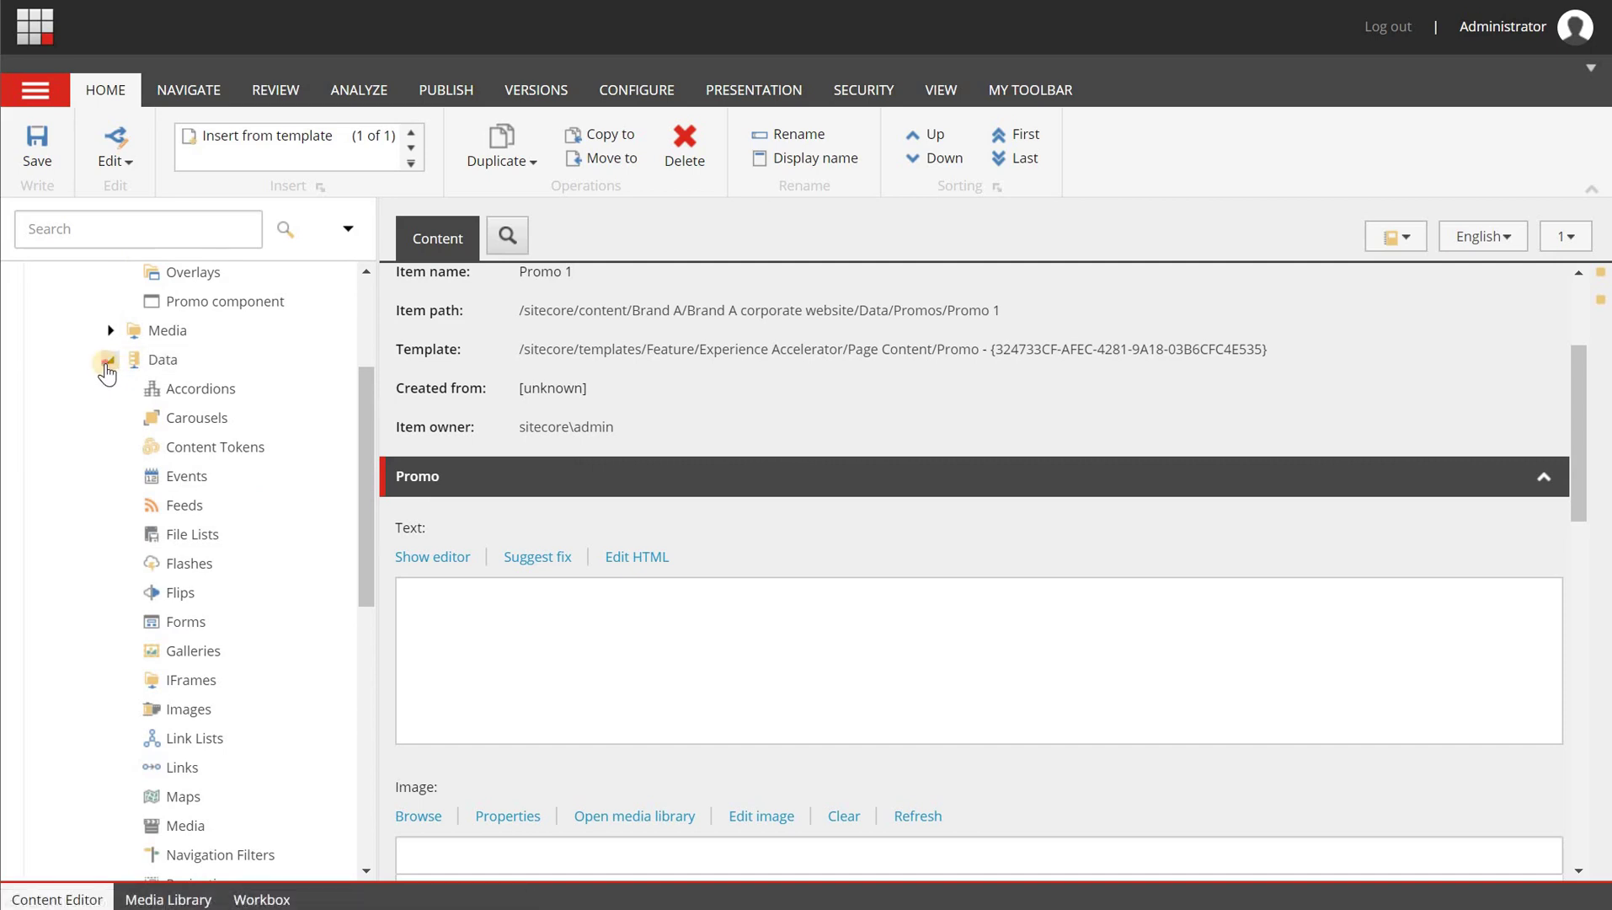
{"action": "left_click", "coordinate": [107, 363]}
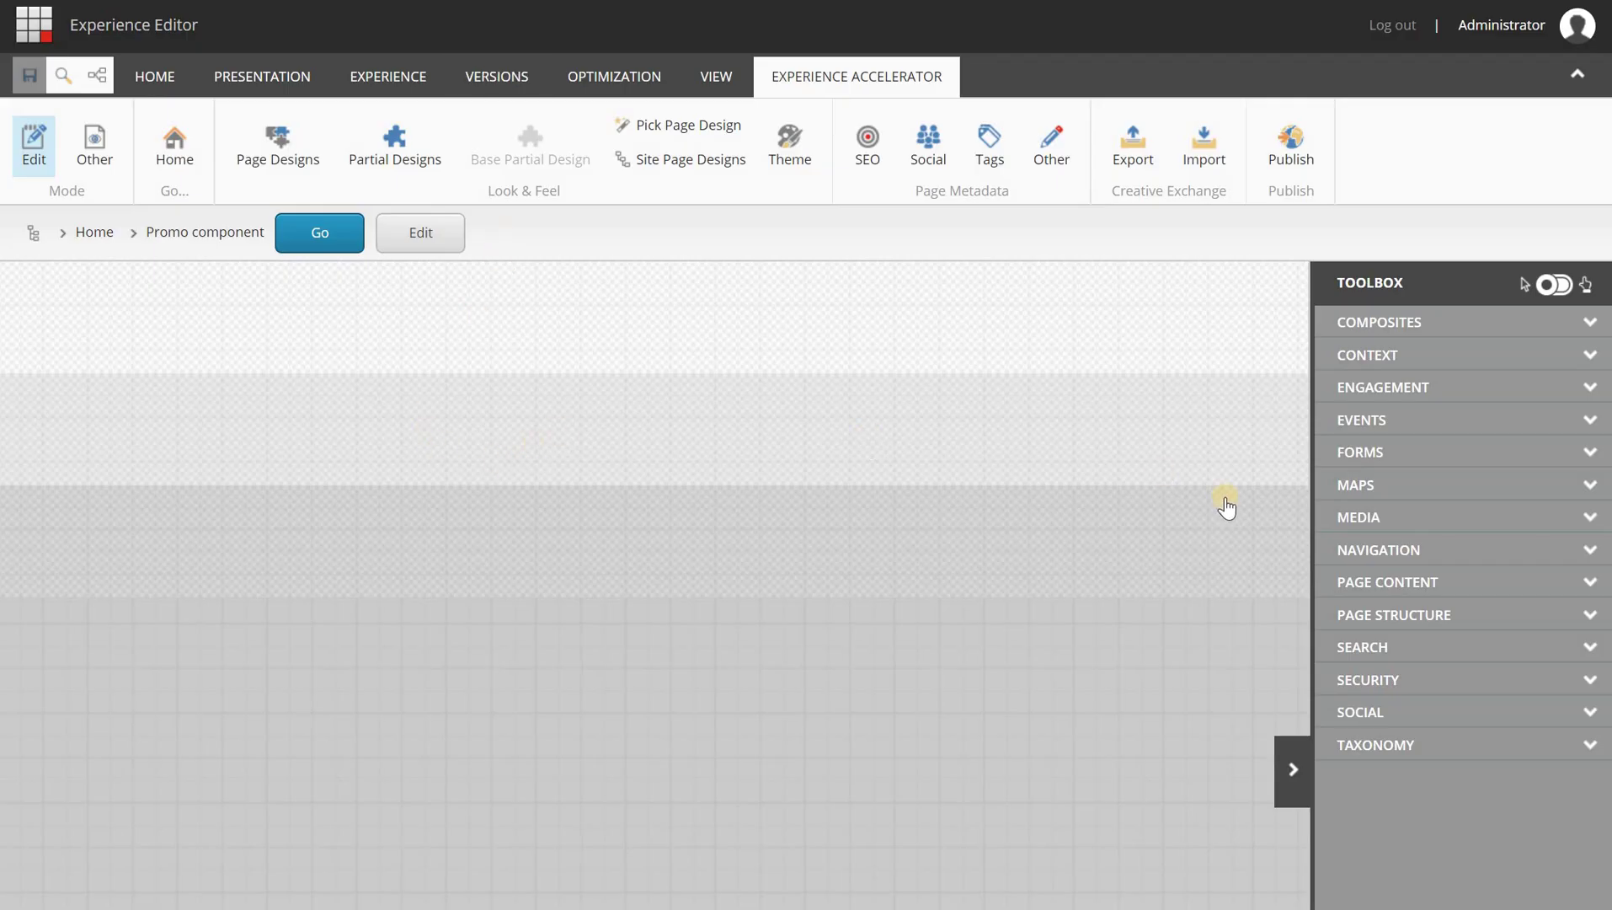
Step: Add a Promo component to the page's main area and create its datasource named Promo 1 under the page's Data item
{"action": "left_click", "coordinate": [1421, 581]}
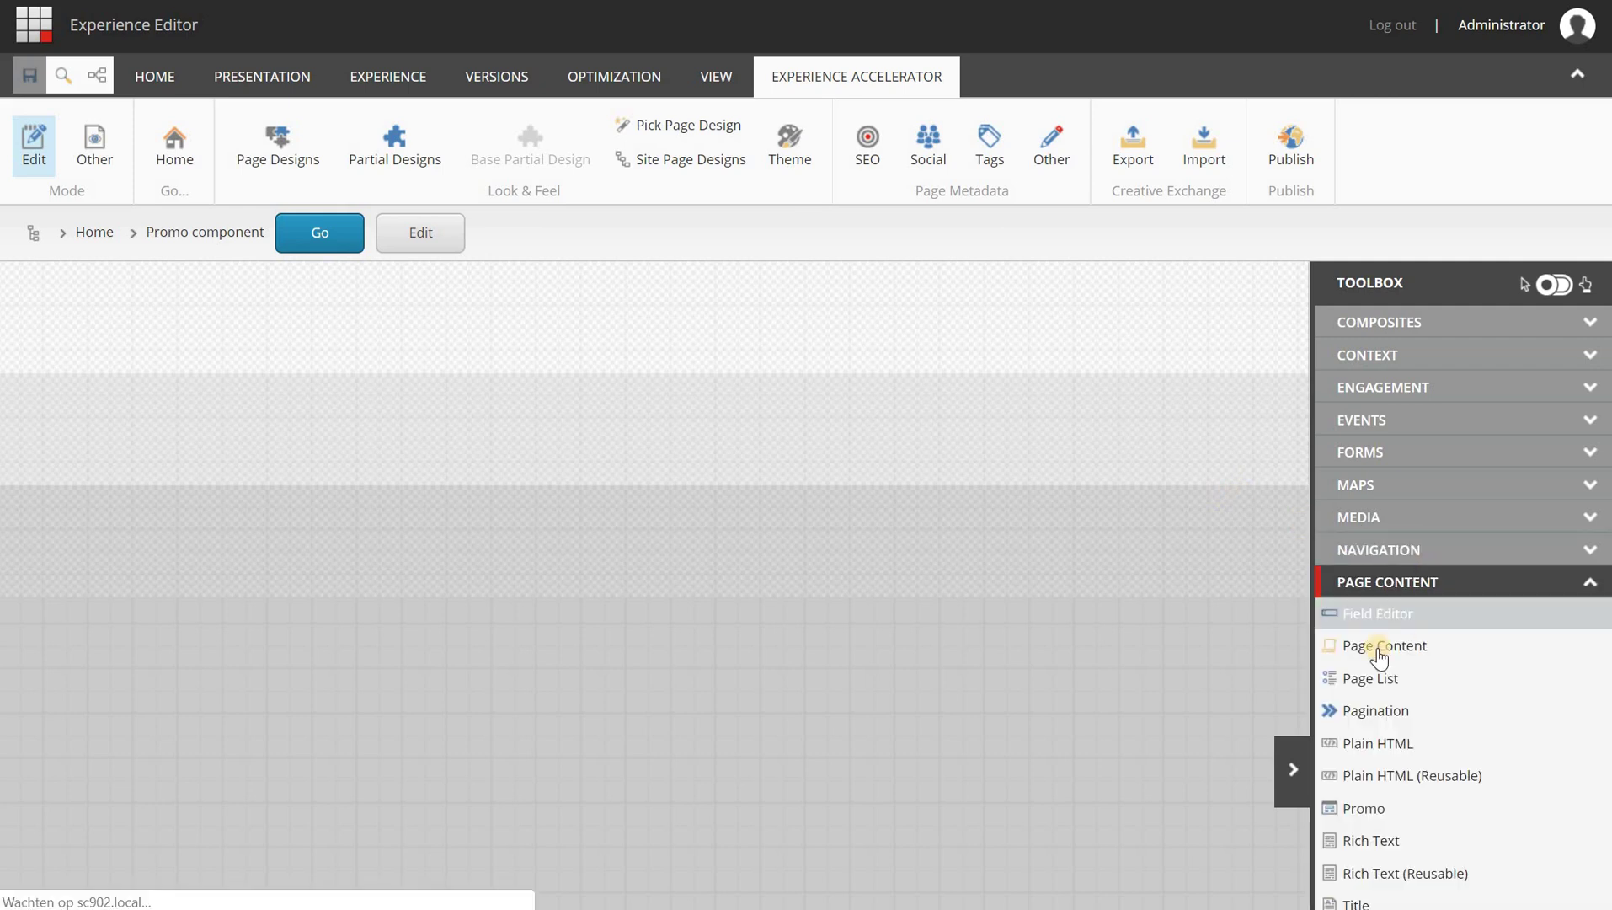
{"action": "left_click_drag", "start_coordinate": [1371, 808], "coordinate": [272, 407]}
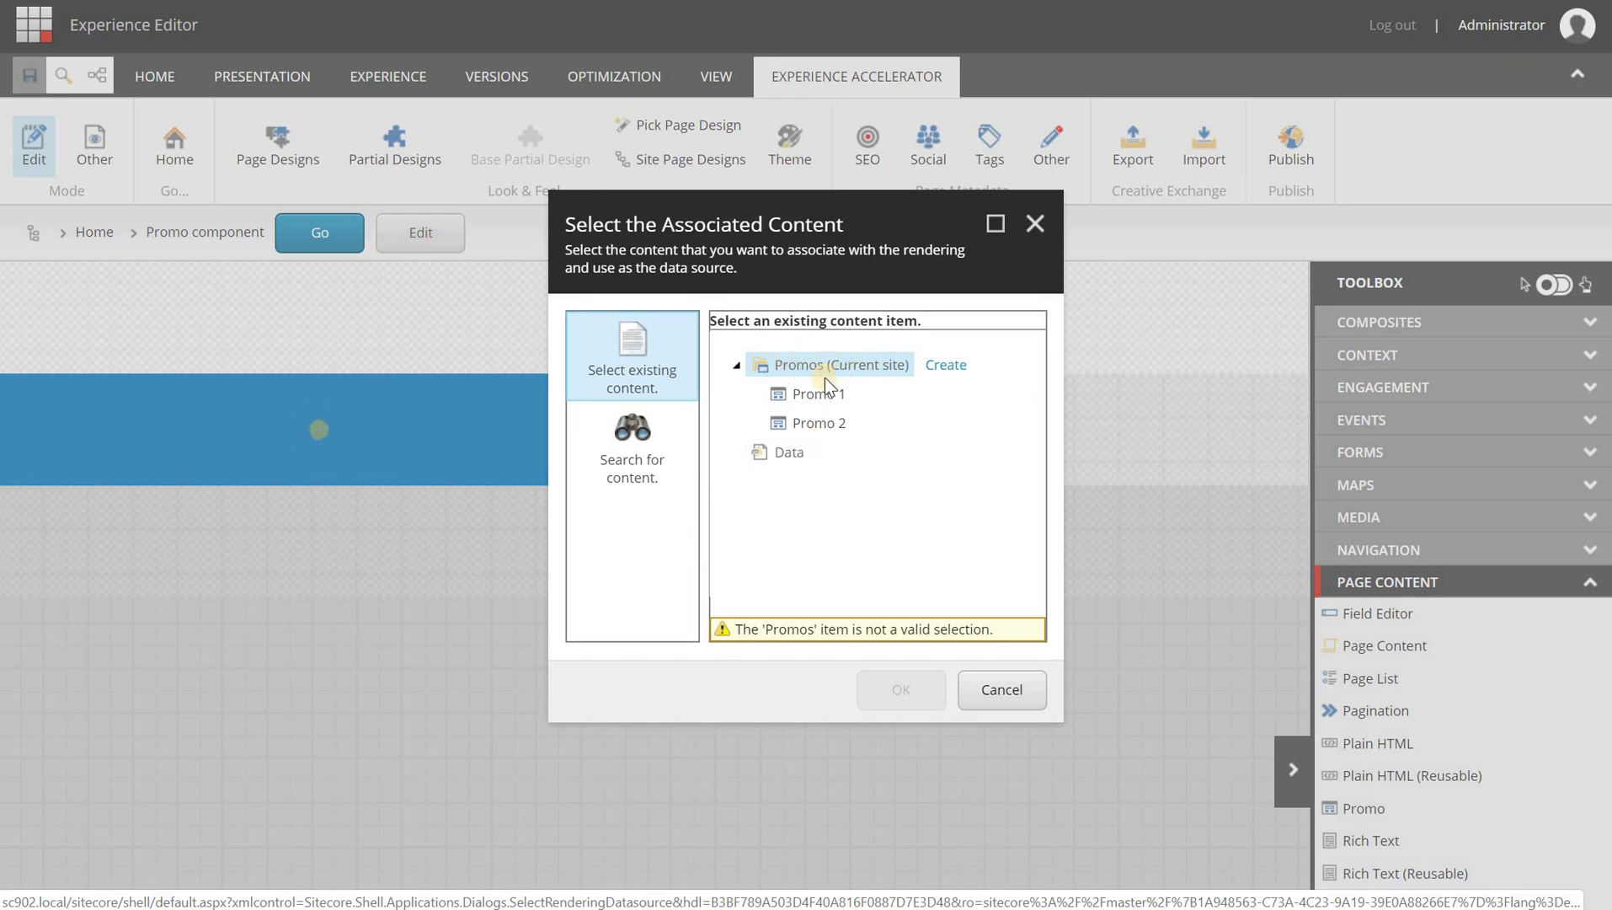
{"action": "left_click", "coordinate": [792, 453]}
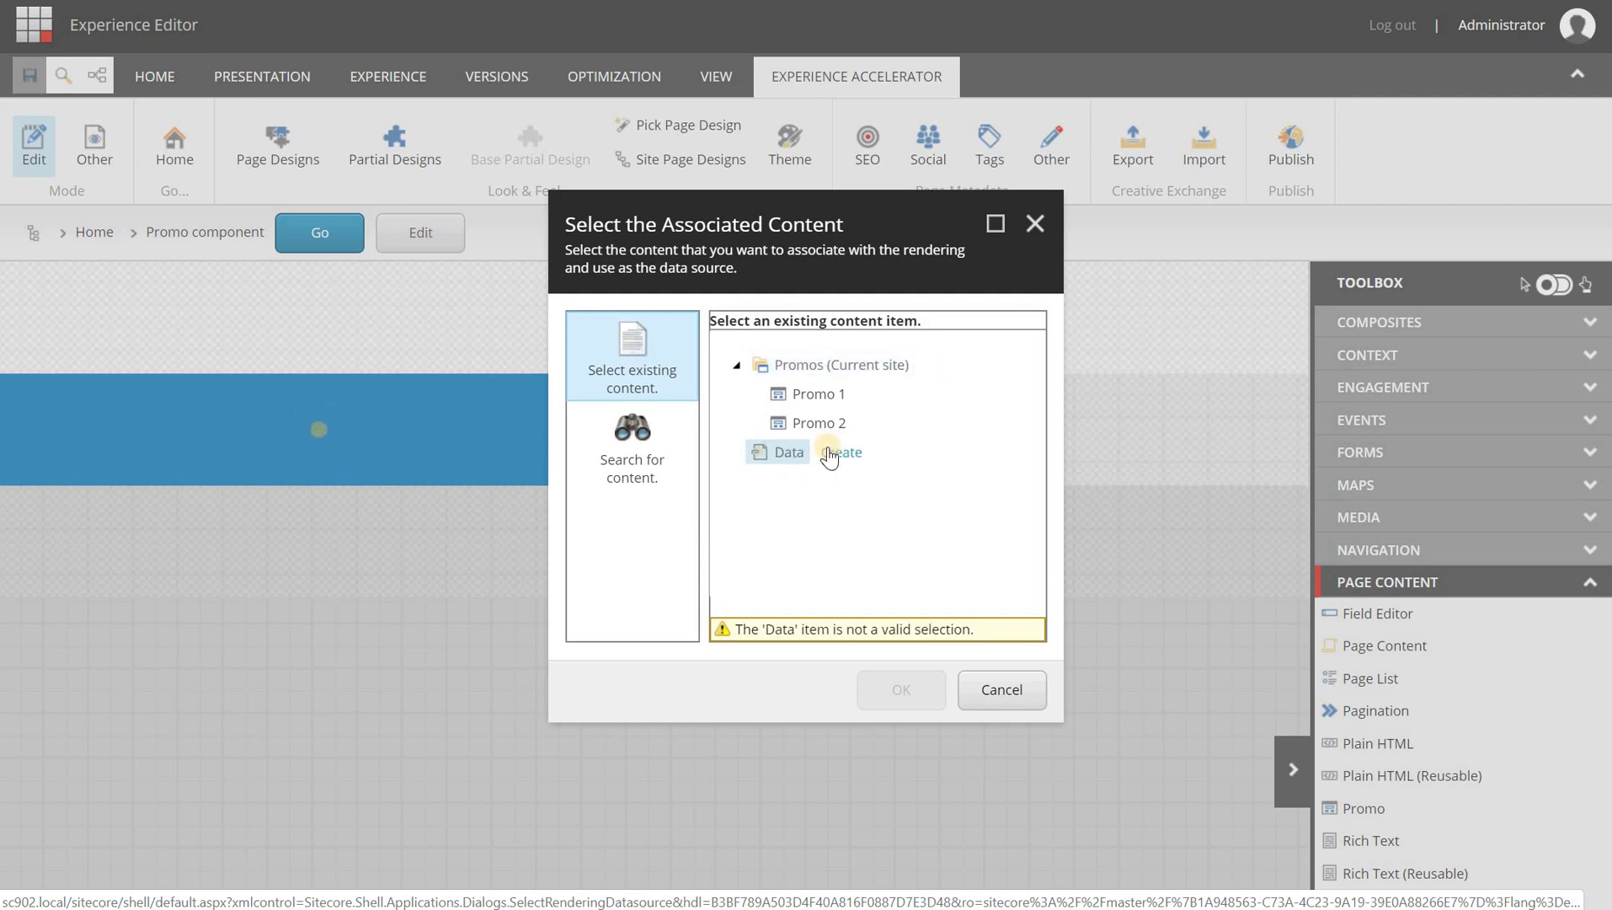
{"action": "left_click", "coordinate": [847, 451]}
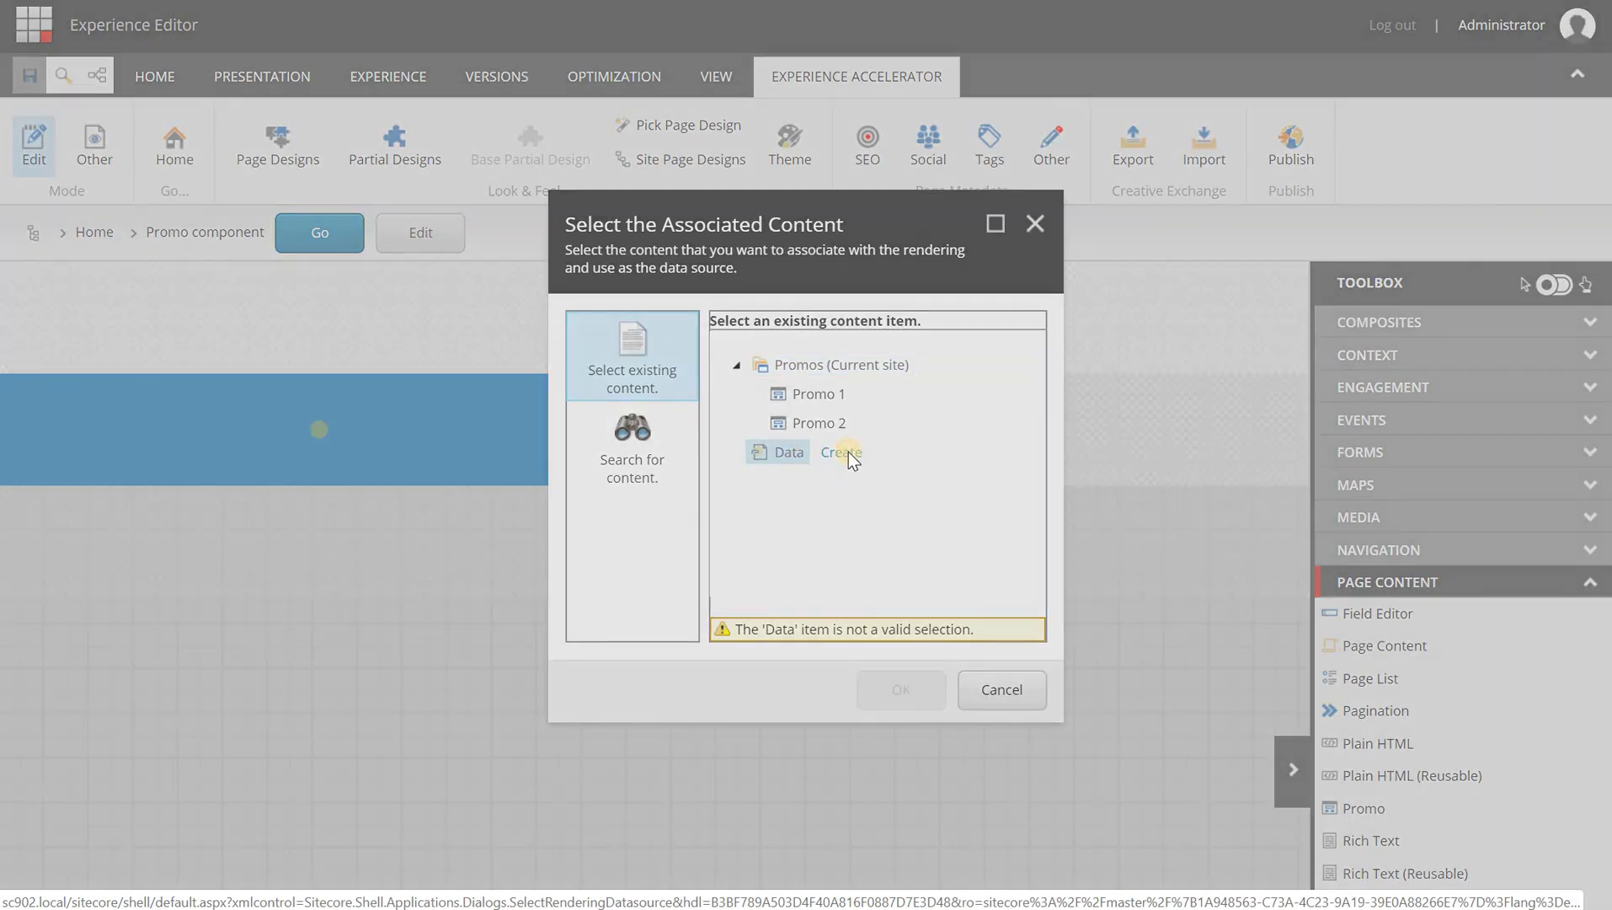
{"action": "type", "text": "Promo 1"}
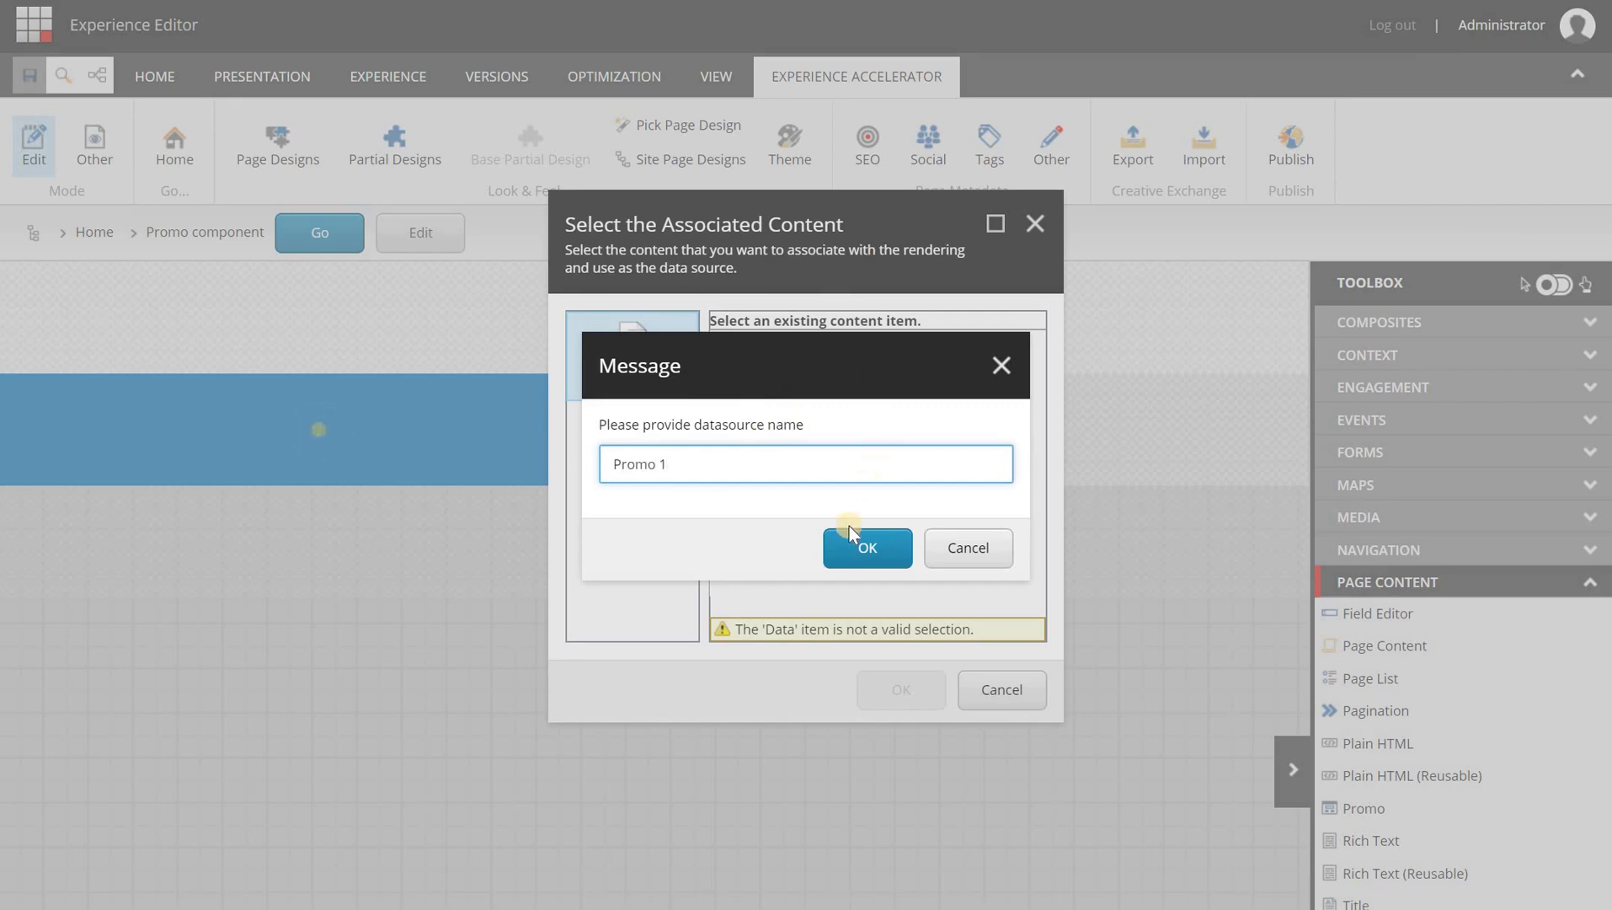
{"action": "left_click", "coordinate": [856, 552]}
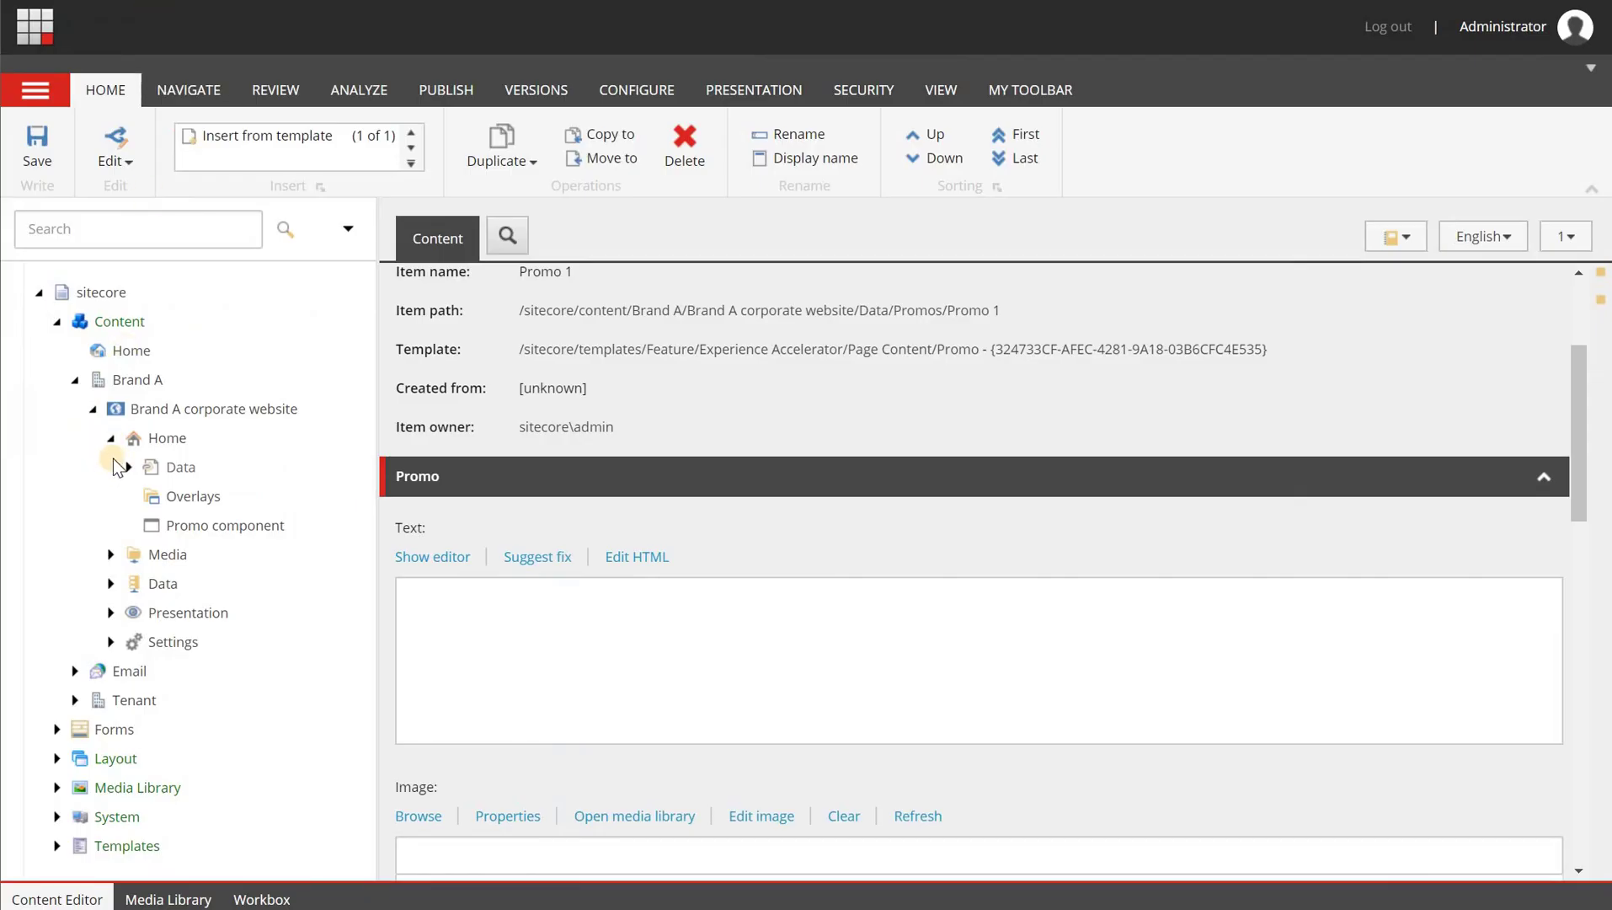
Step: Refresh the Home branch, open Promo 1 in the Promo component page's Data folder and review its item details
{"action": "left_click", "coordinate": [111, 438]}
{"action": "left_click", "coordinate": [110, 438]}
{"action": "left_click", "coordinate": [128, 524]}
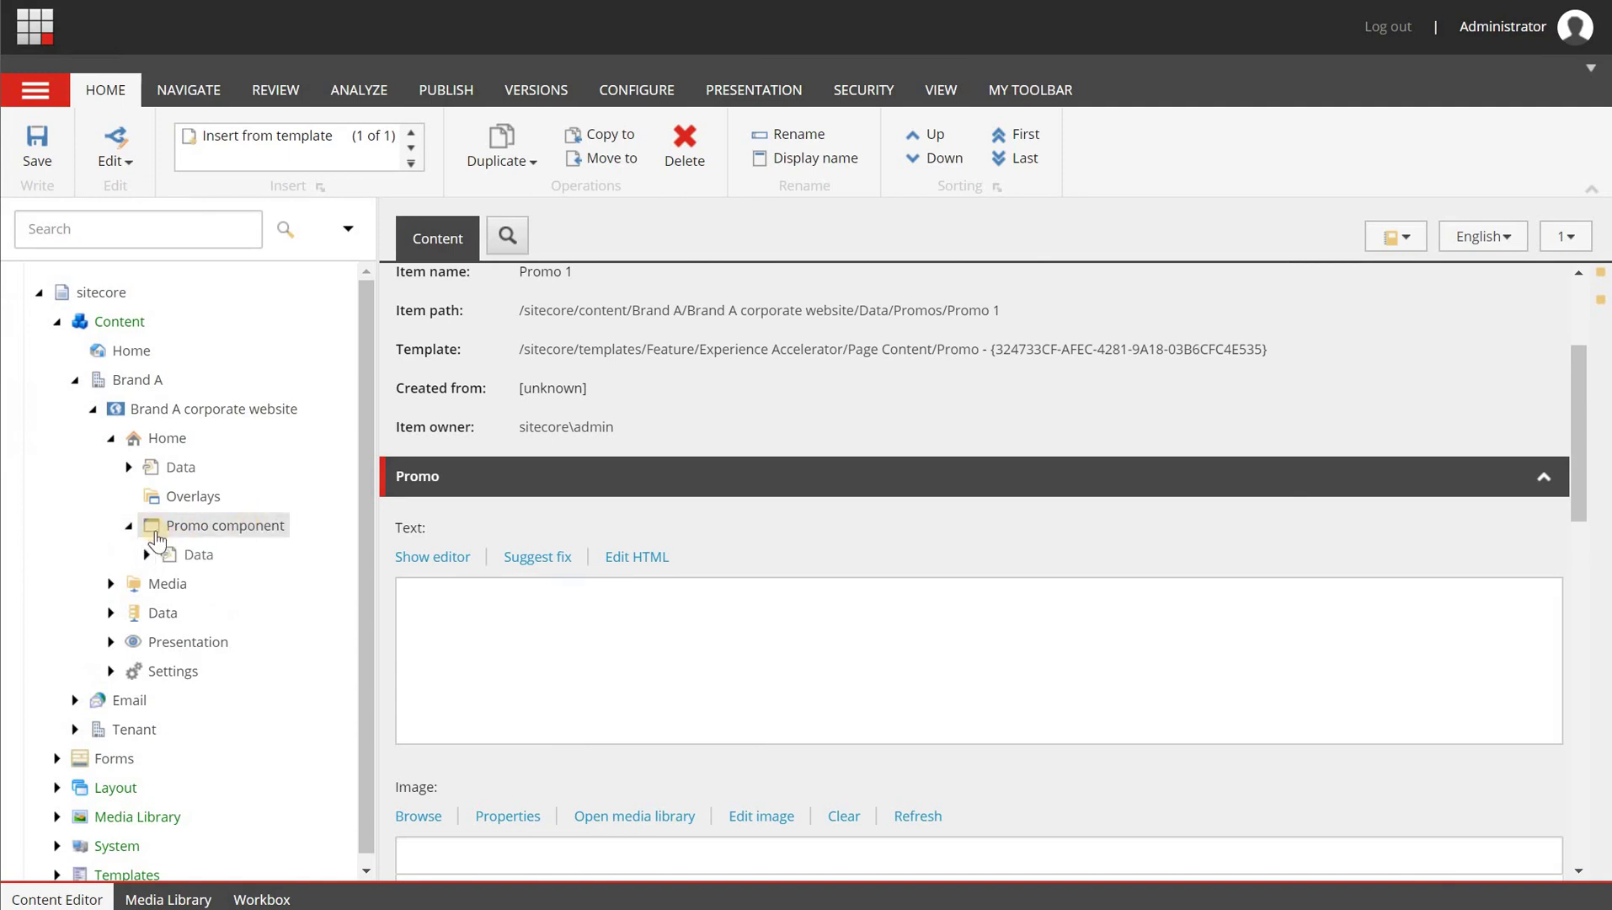
{"action": "left_click", "coordinate": [147, 554]}
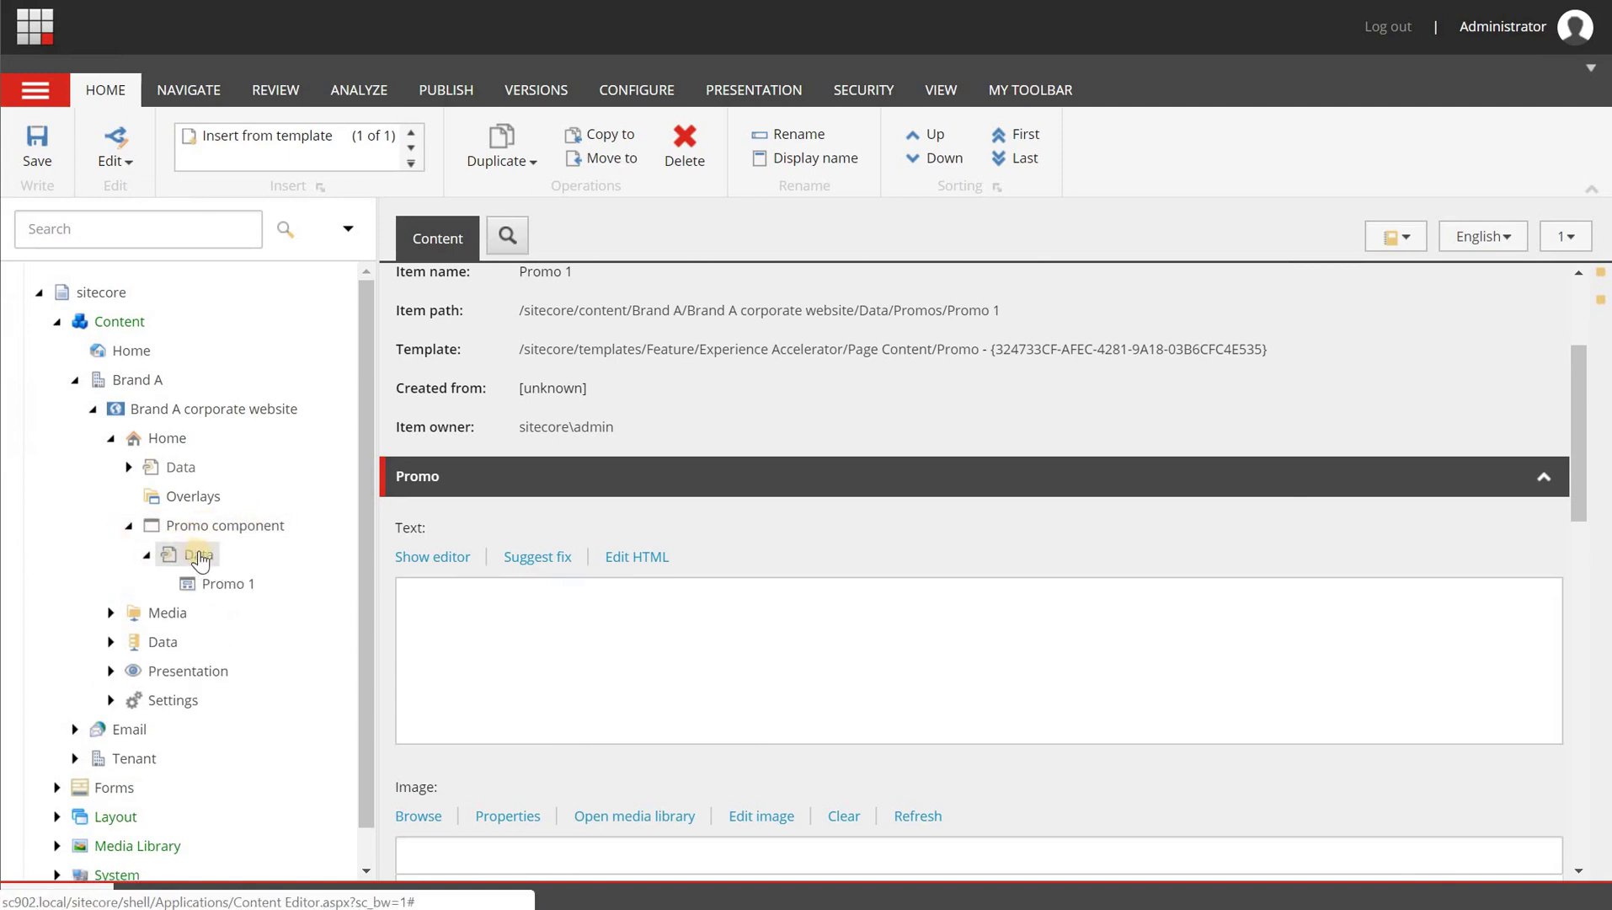
{"action": "left_click", "coordinate": [239, 584]}
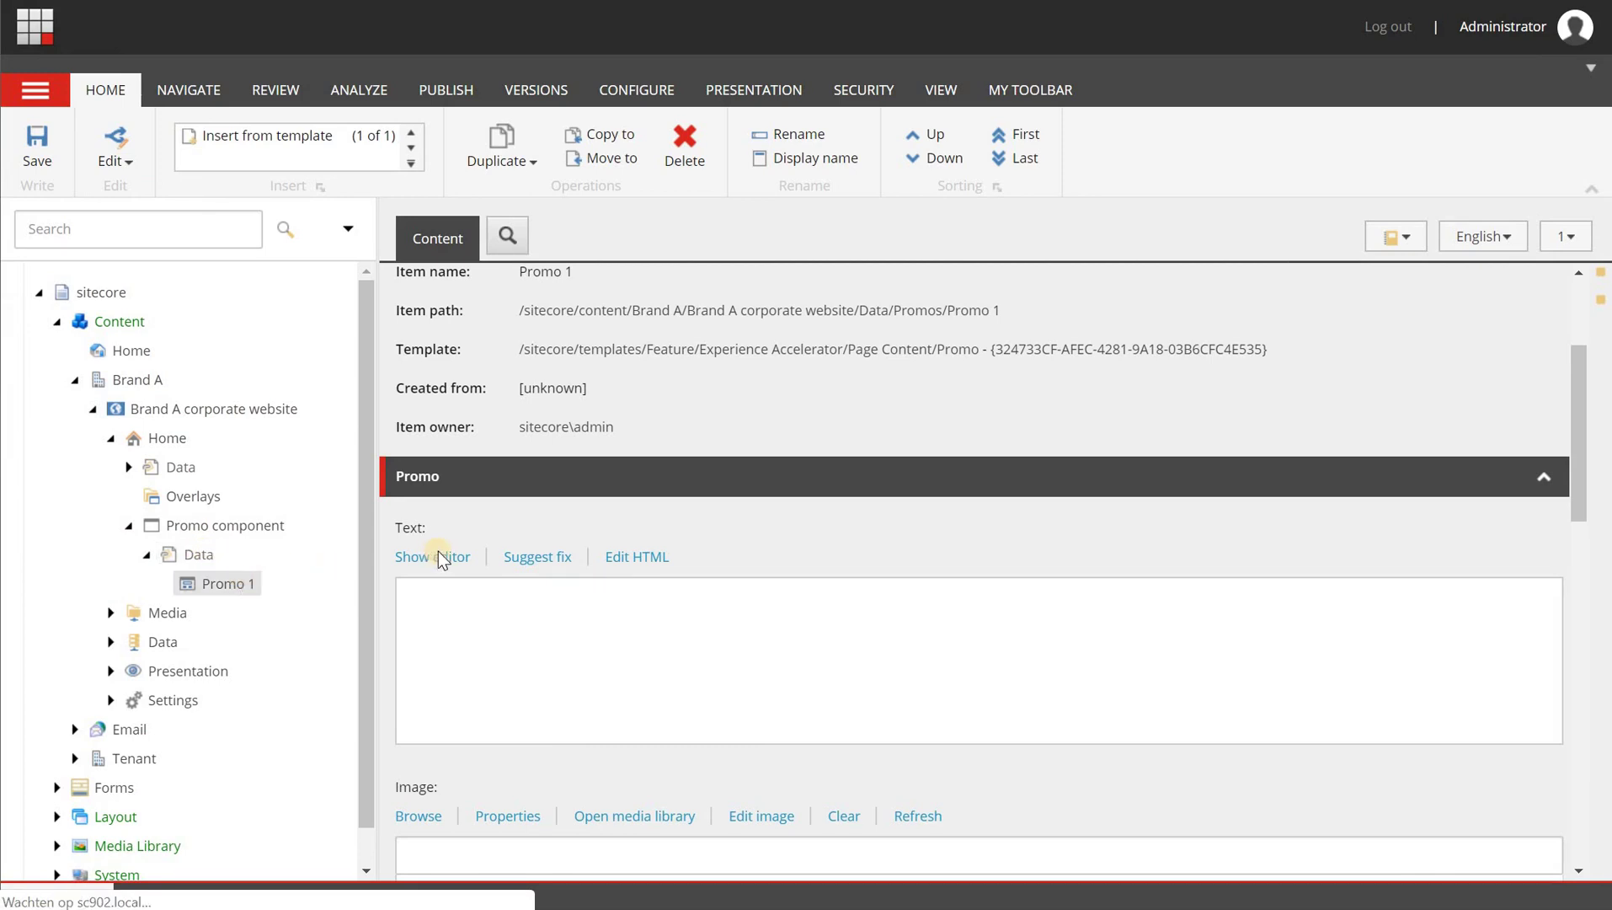
{"action": "scroll", "coordinate": [430, 539], "scroll_direction": "down", "scroll_amount": 5}
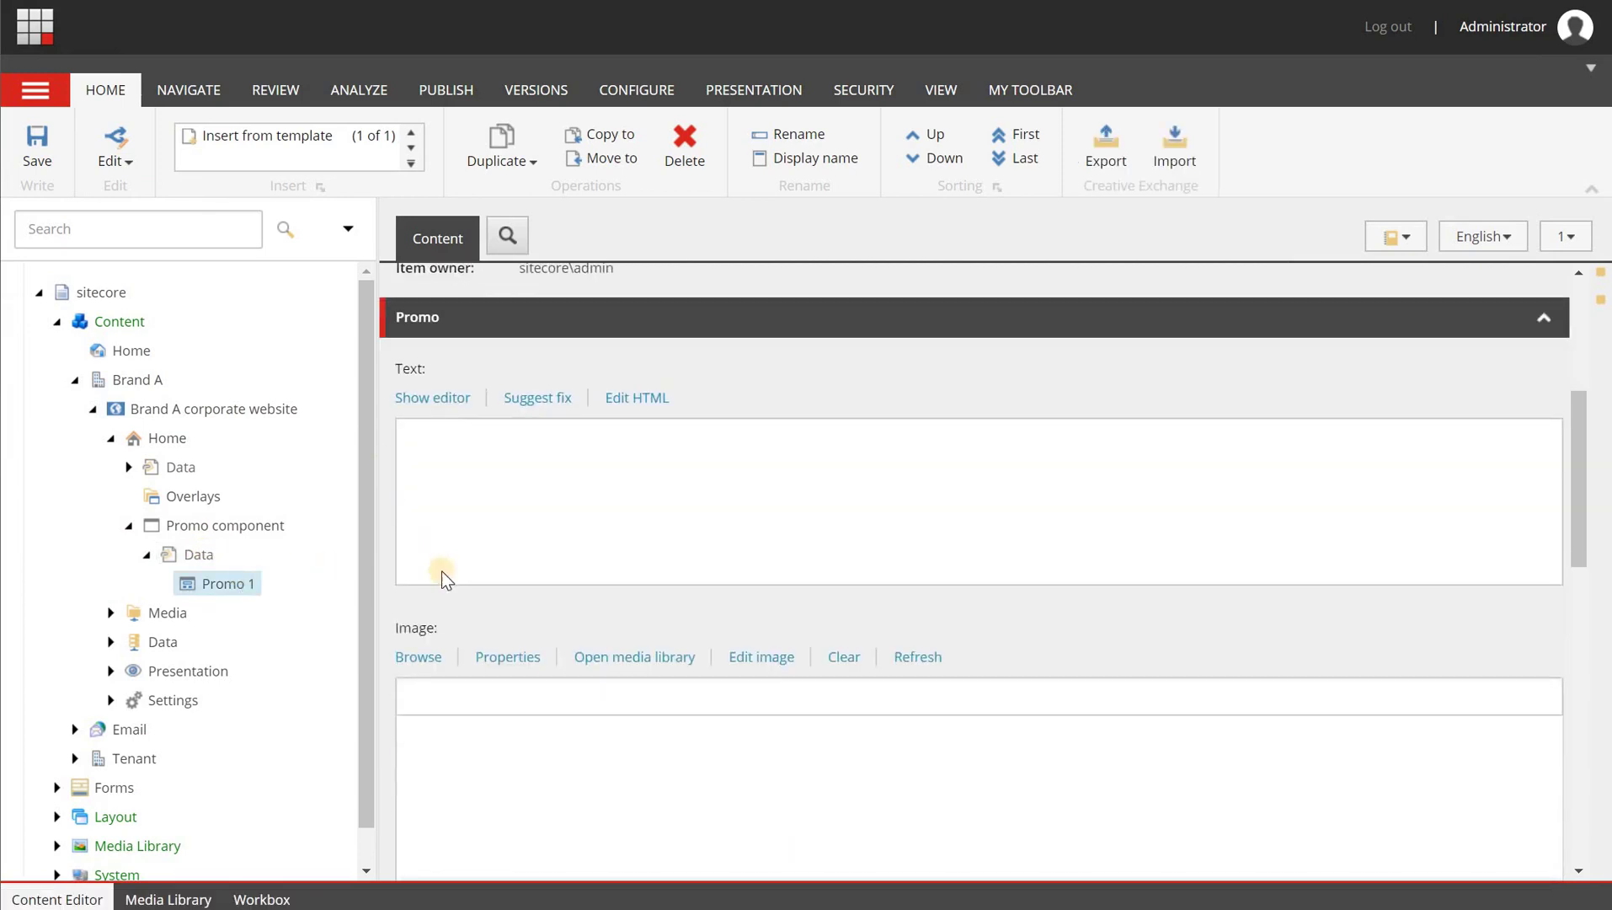
{"action": "scroll", "coordinate": [450, 561], "scroll_direction": "up", "scroll_amount": 6}
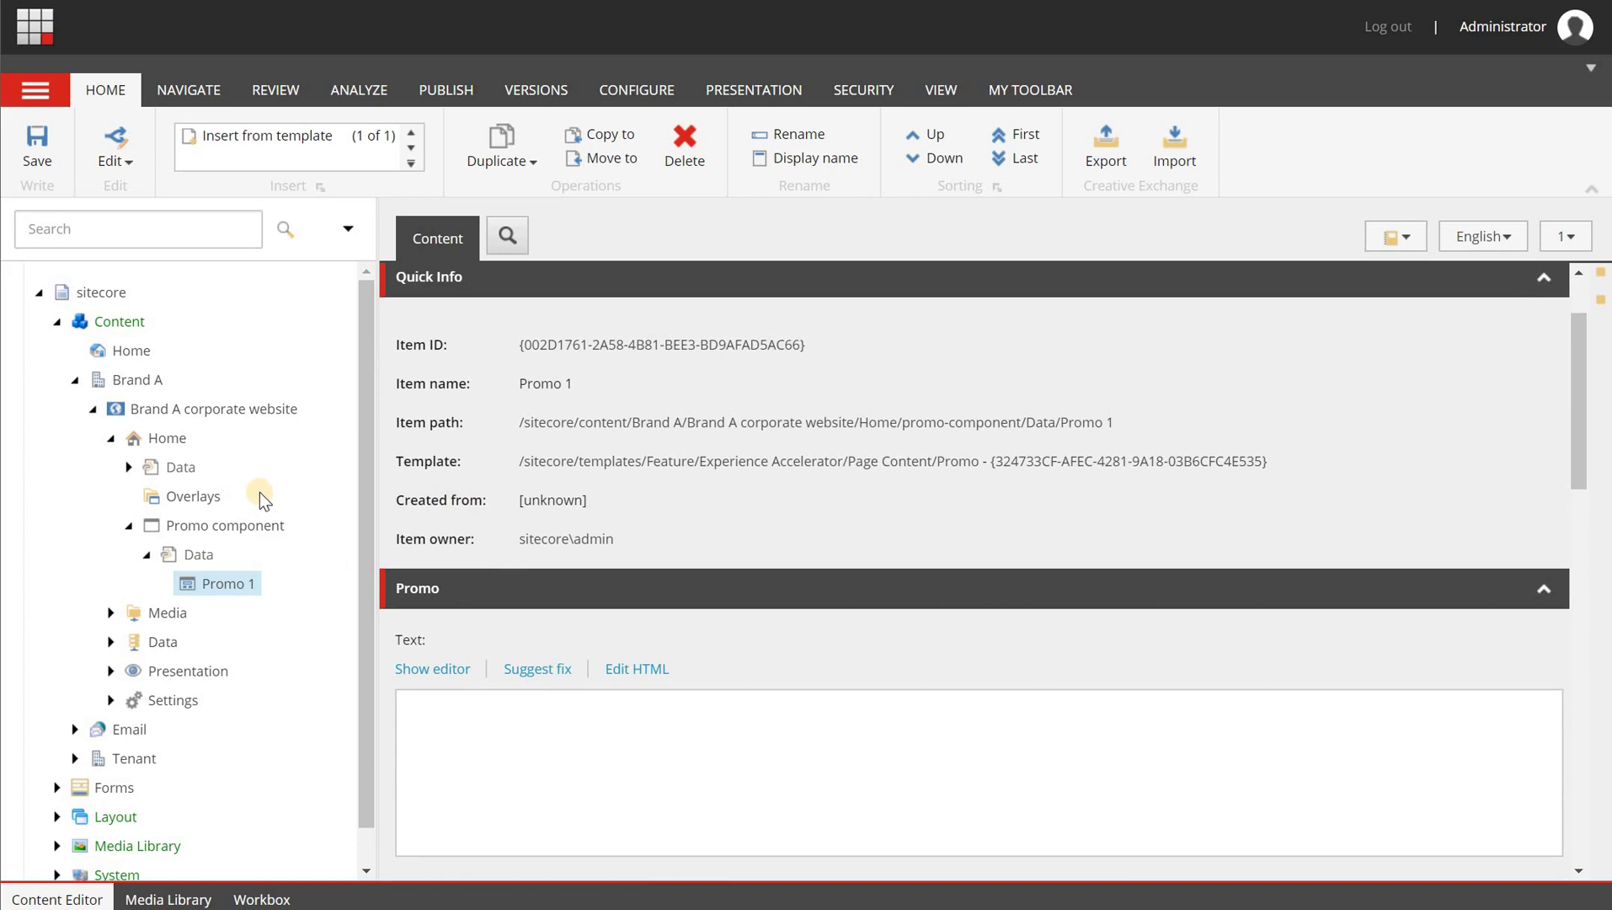
Step: Expand the Brand A template folder under Templates/Project in the content tree
{"action": "scroll", "coordinate": [235, 522], "scroll_direction": "down", "scroll_amount": 1}
{"action": "left_click", "coordinate": [57, 865]}
{"action": "scroll", "coordinate": [95, 758], "scroll_direction": "down", "scroll_amount": 4}
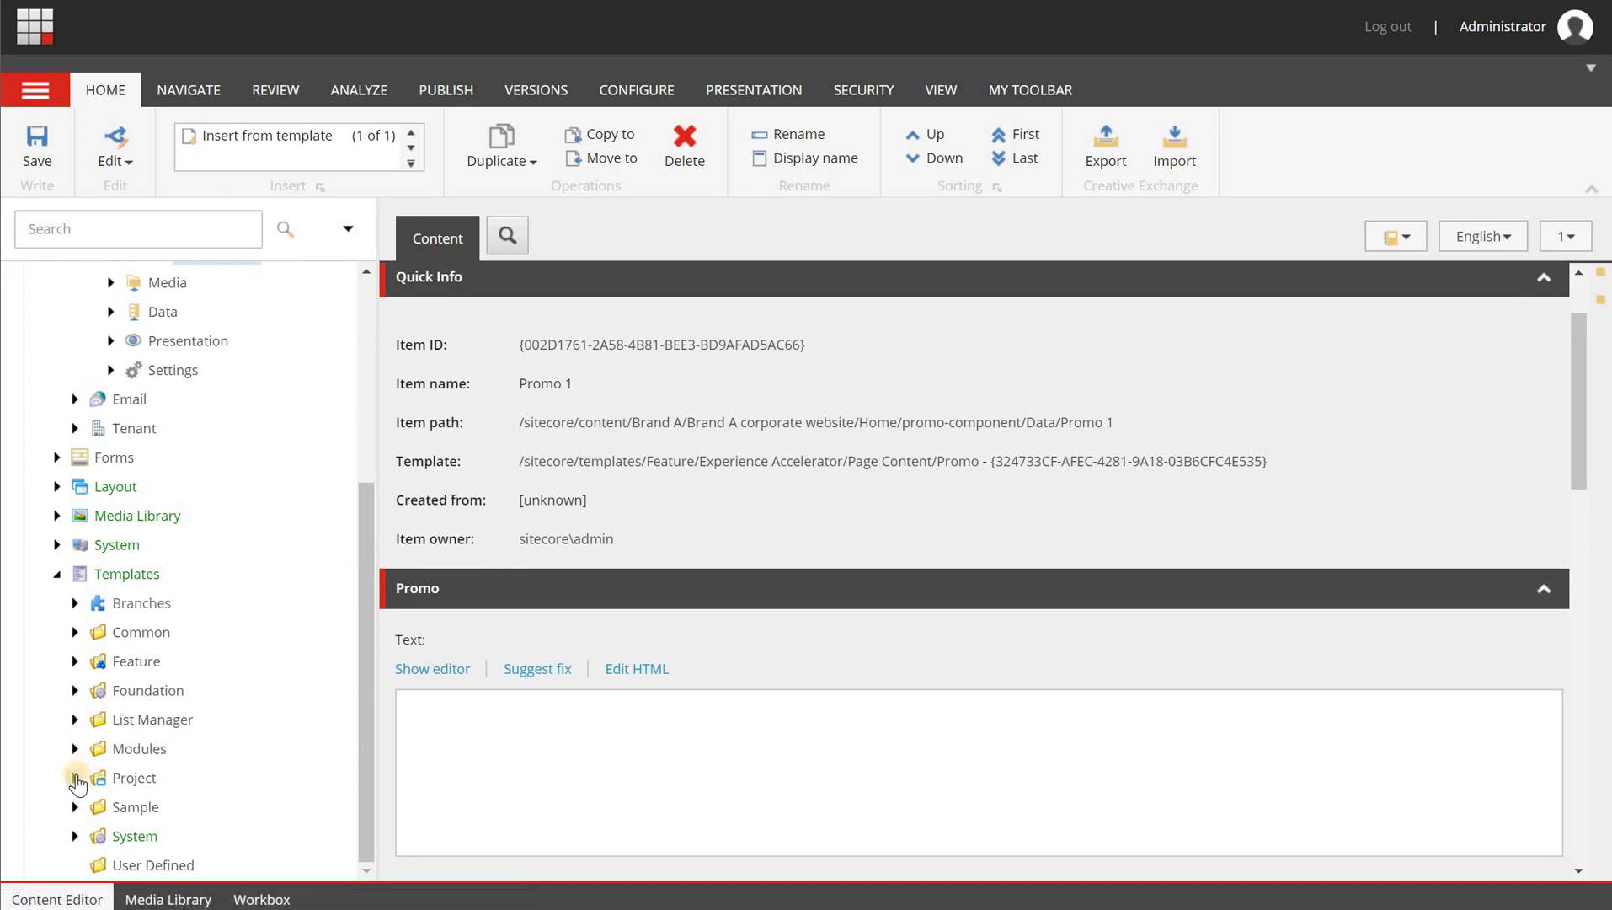
{"action": "left_click", "coordinate": [76, 778]}
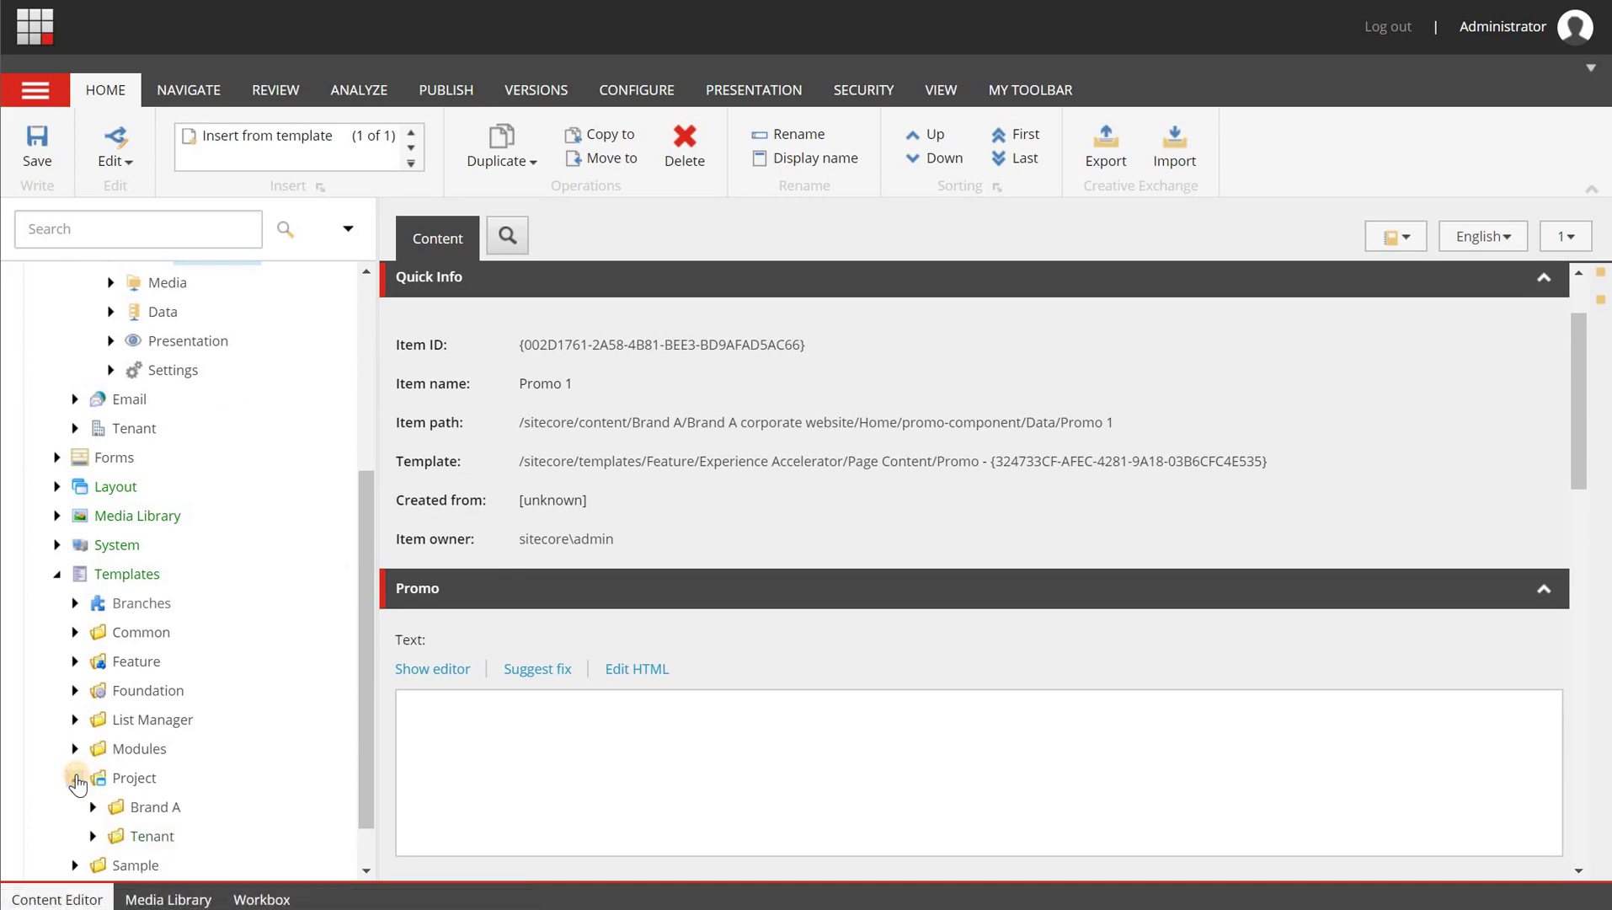
{"action": "scroll", "coordinate": [93, 767], "scroll_direction": "down", "scroll_amount": 2}
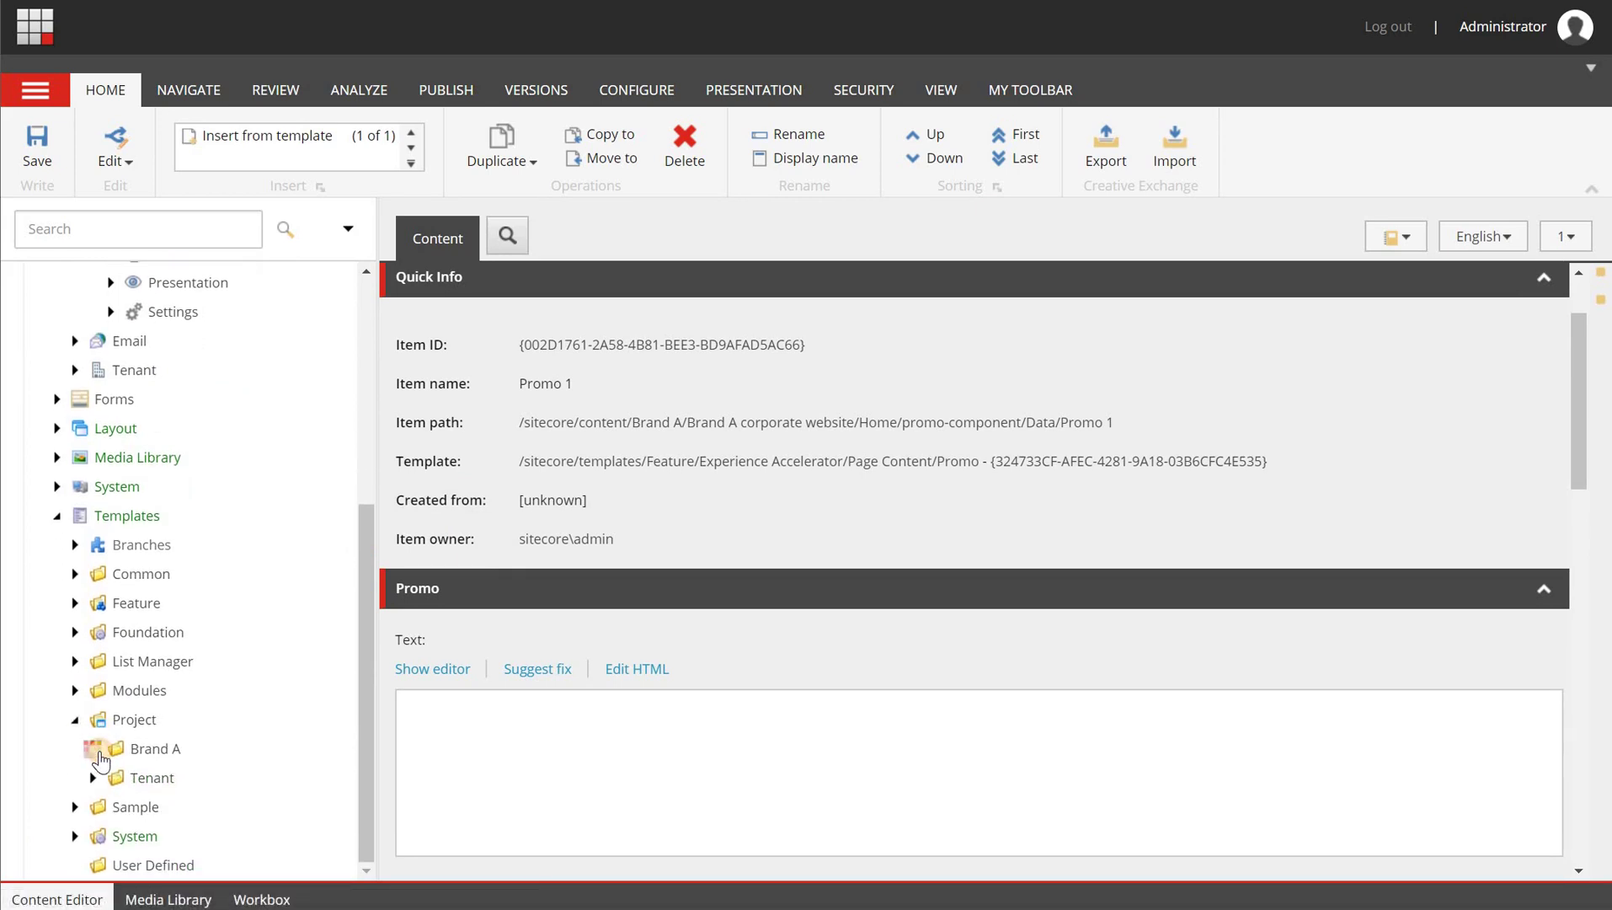
{"action": "scroll", "coordinate": [169, 506], "scroll_direction": "down", "scroll_amount": 4}
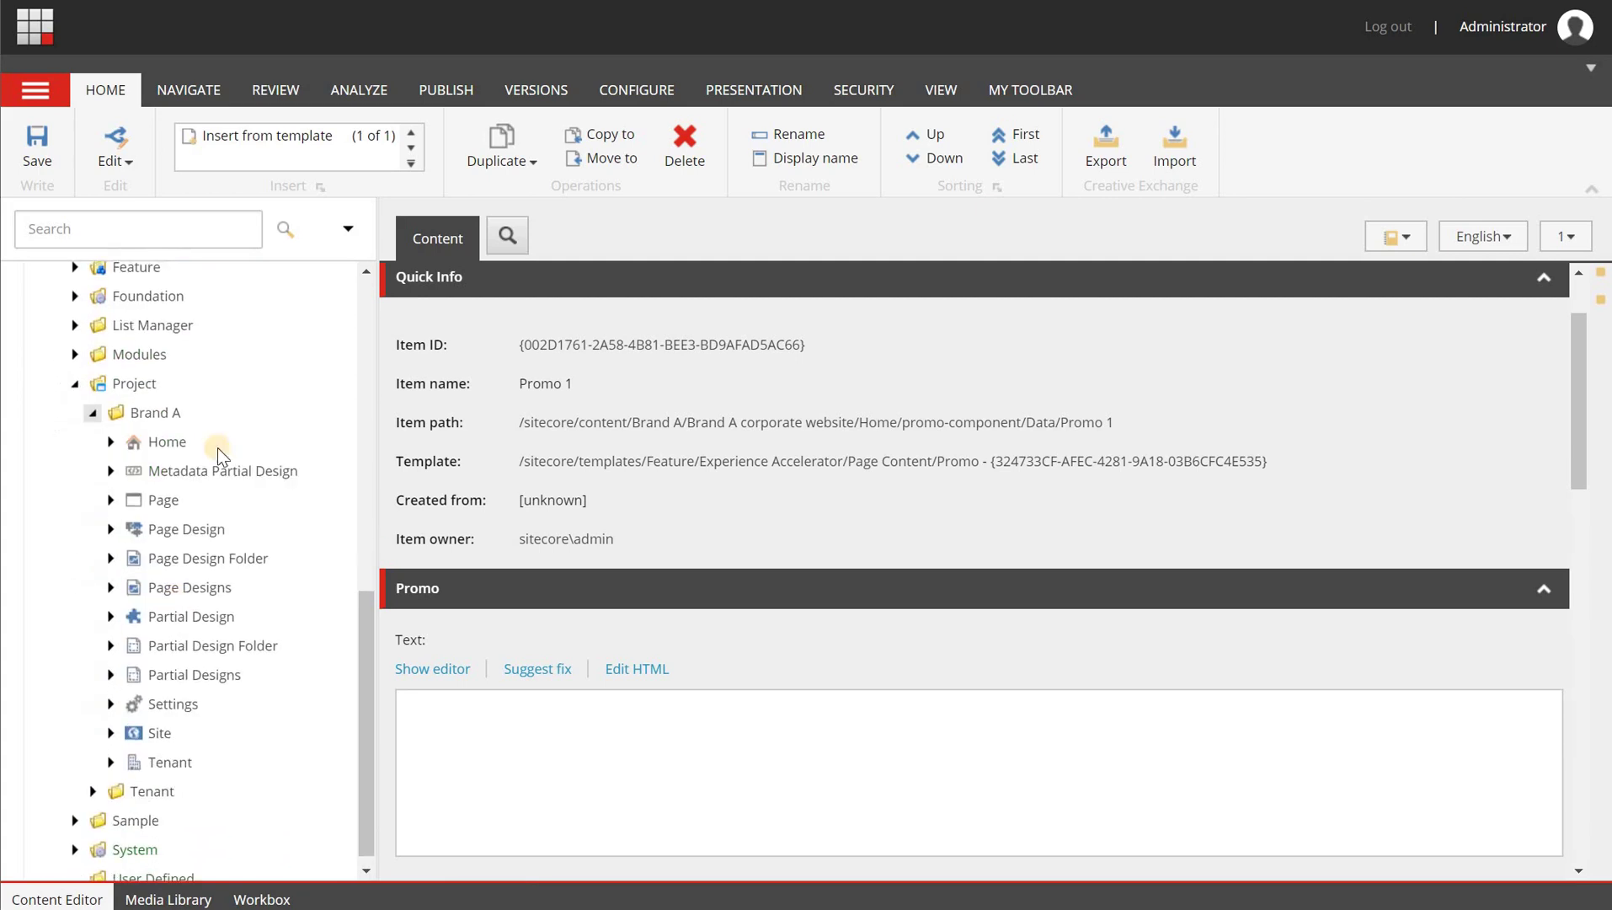
Step: Insert a template folder named Custom templates under the Brand A project templates
{"action": "right_click", "coordinate": [168, 421]}
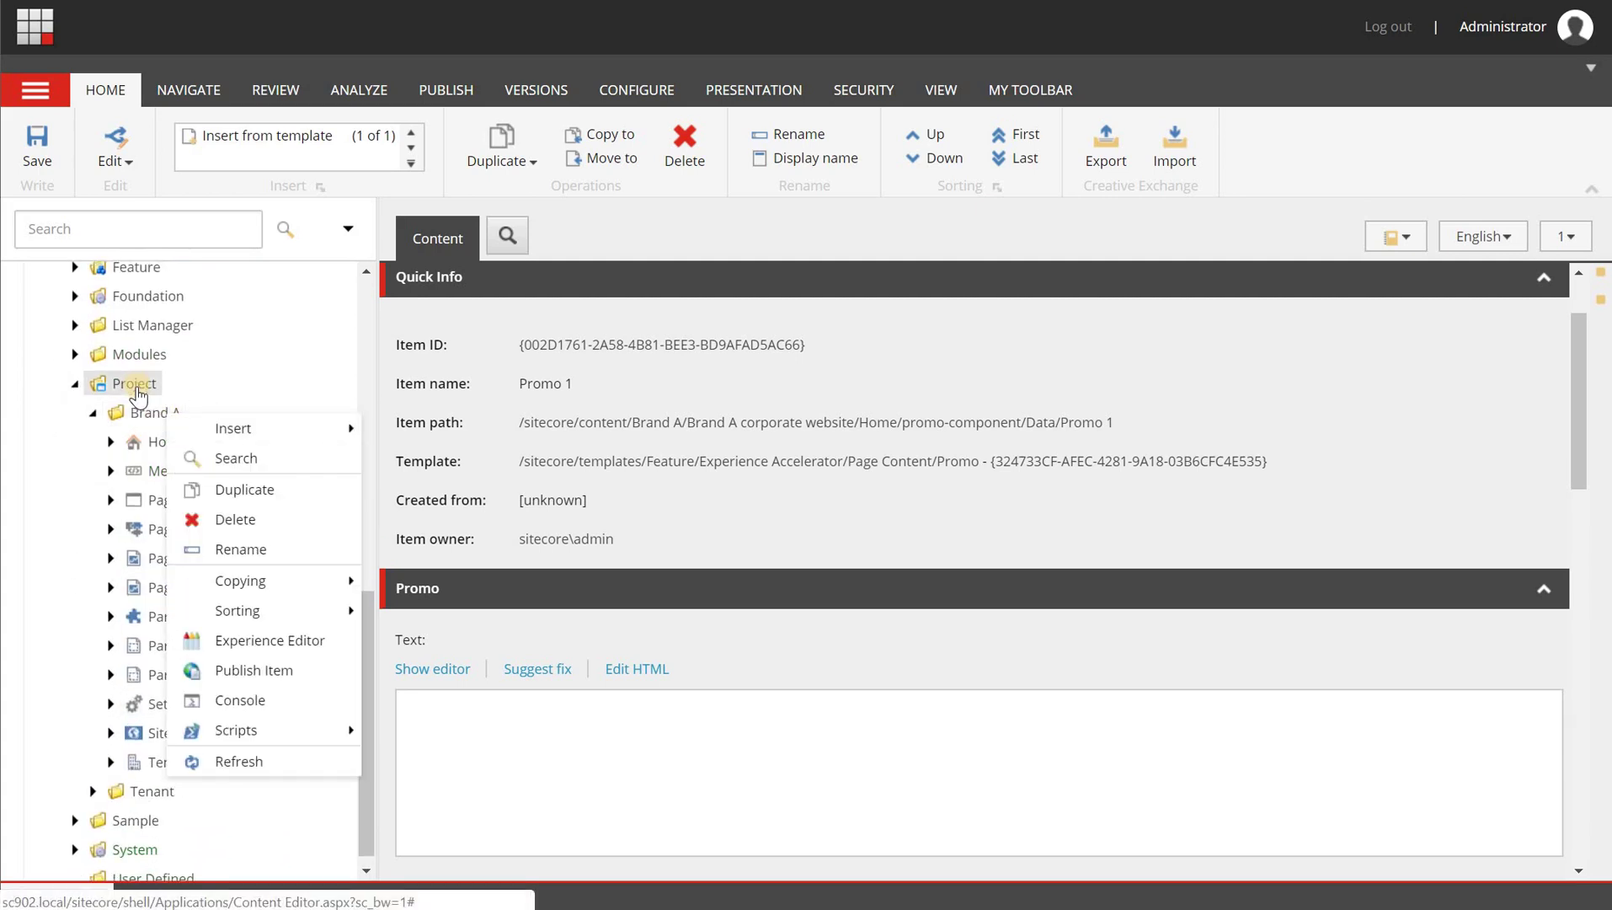
{"action": "scroll", "coordinate": [139, 396], "scroll_direction": "up", "scroll_amount": 3}
{"action": "left_click", "coordinate": [160, 637]}
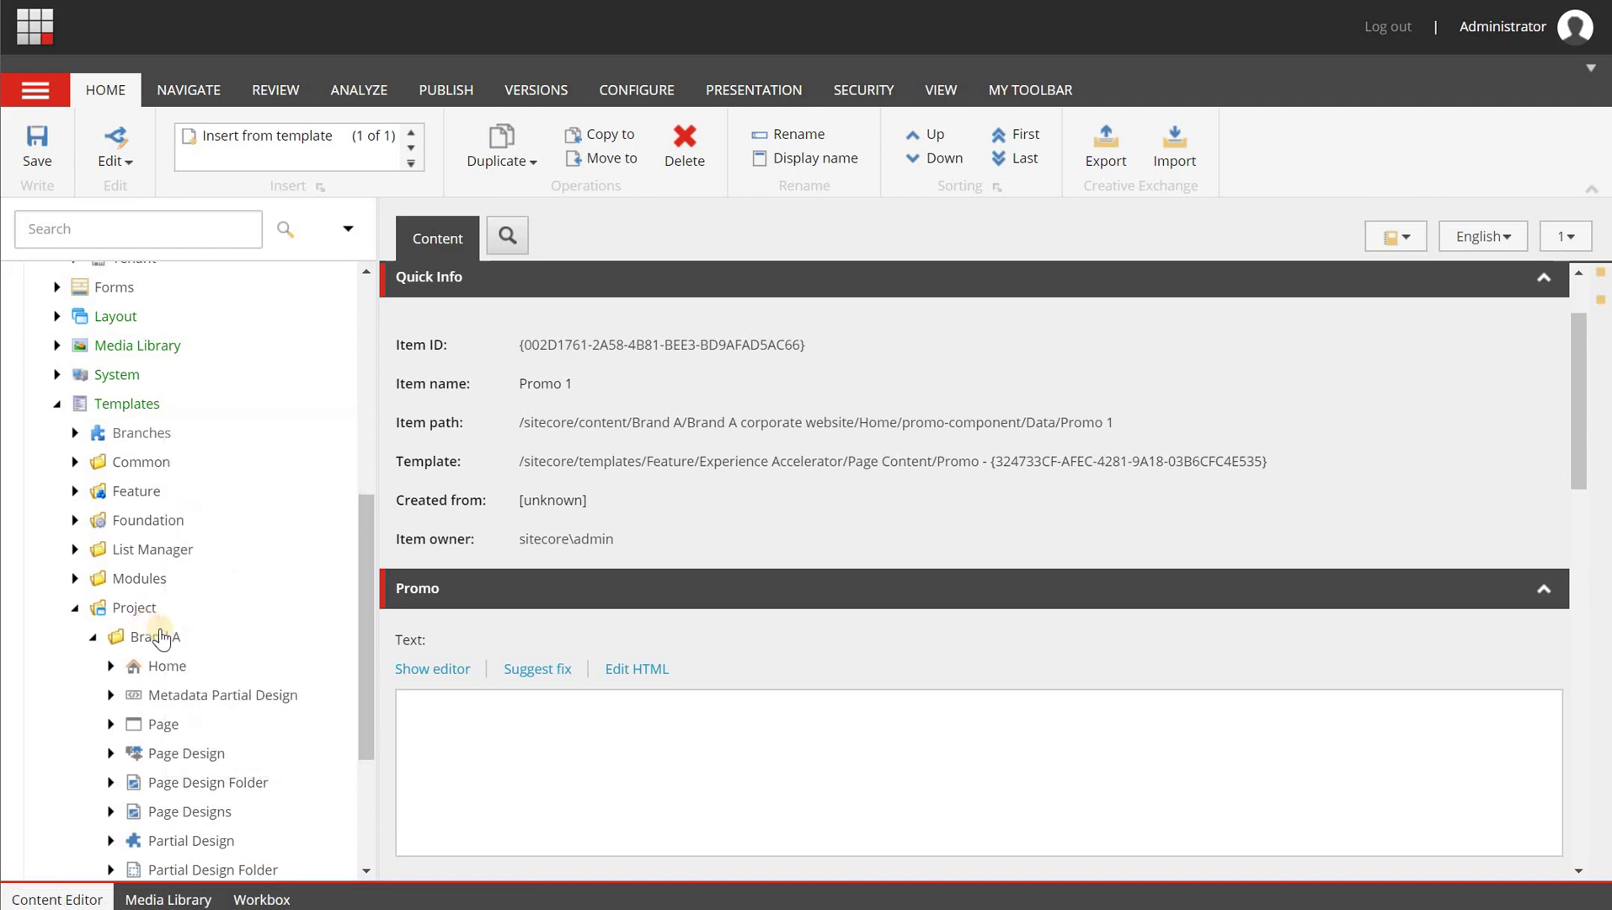
{"action": "right_click", "coordinate": [166, 640]}
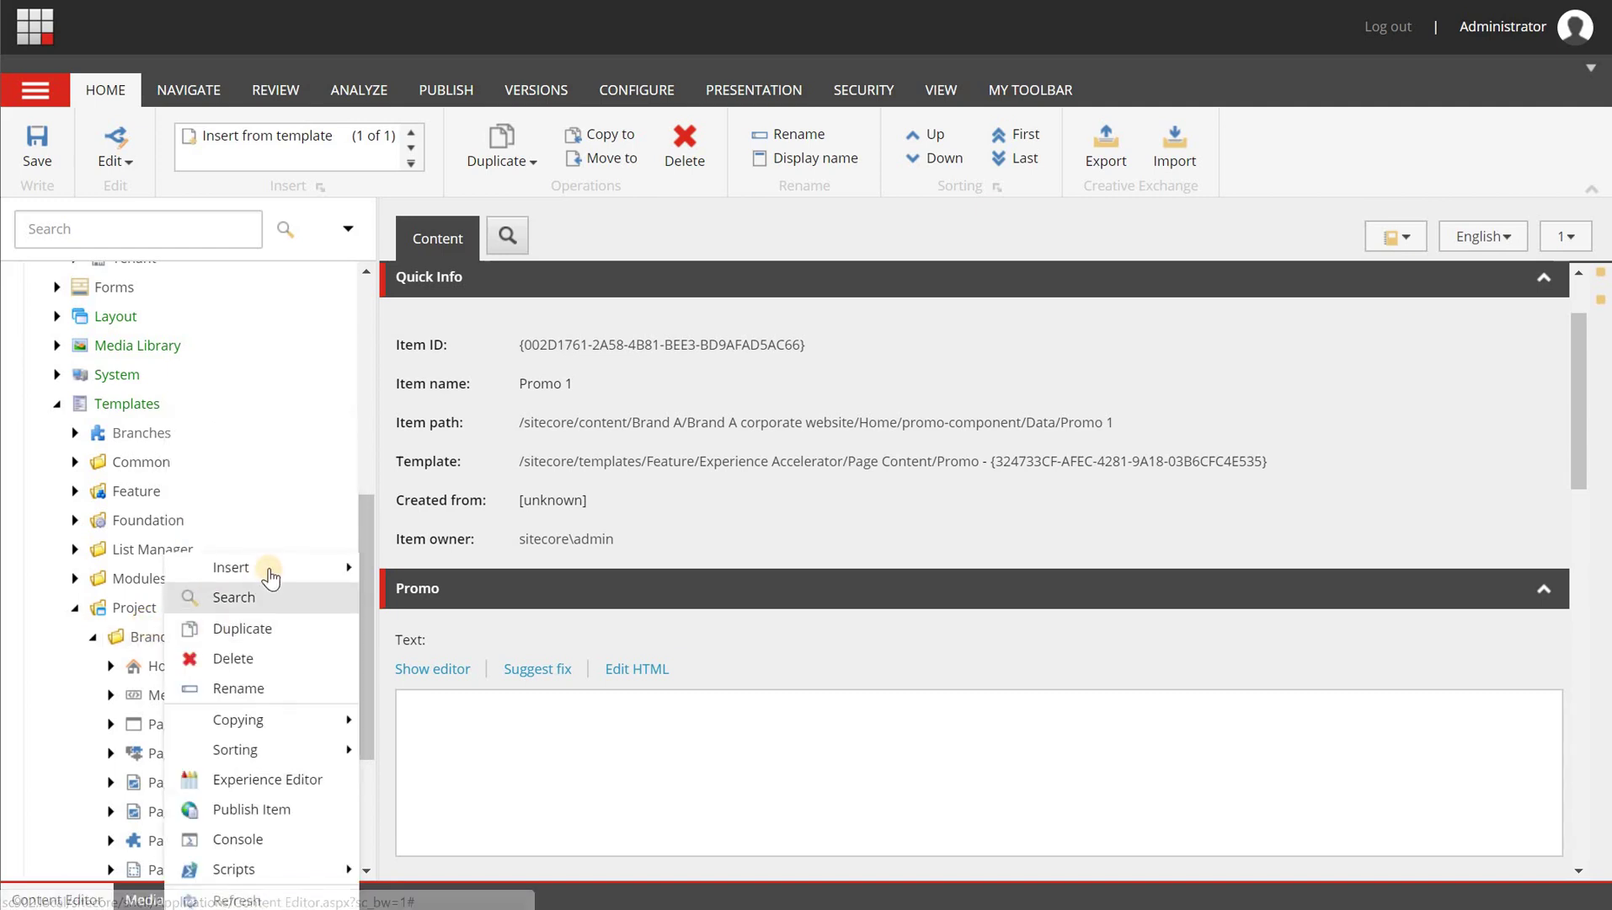
{"action": "mouse_move", "coordinate": [266, 565]}
{"action": "left_click", "coordinate": [423, 595]}
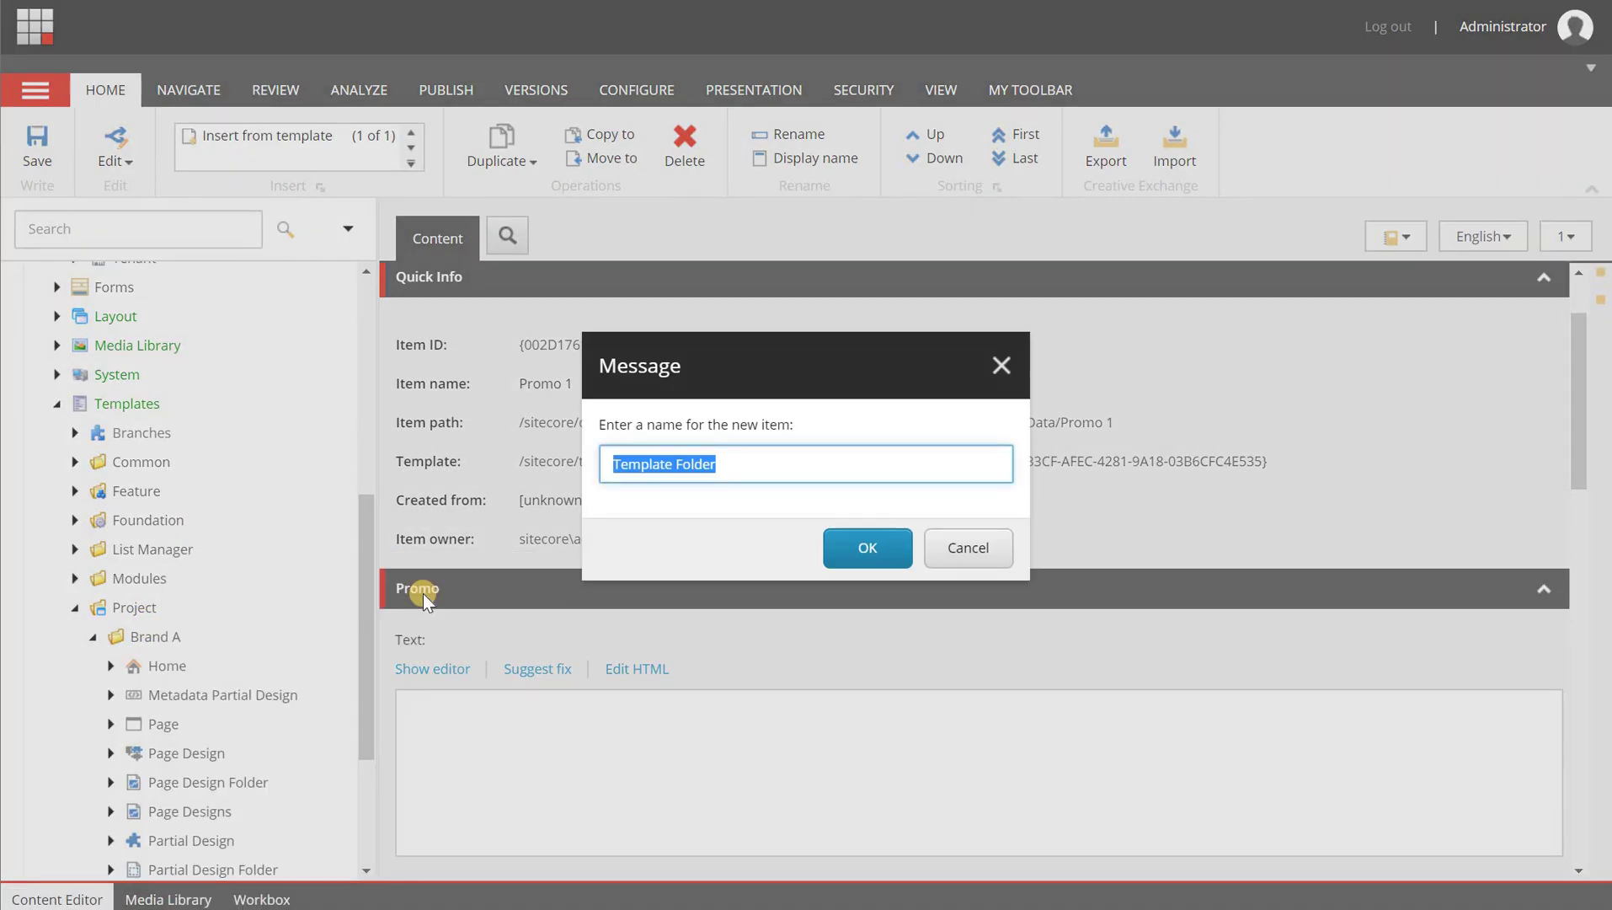
{"action": "type", "text": "Custom "}
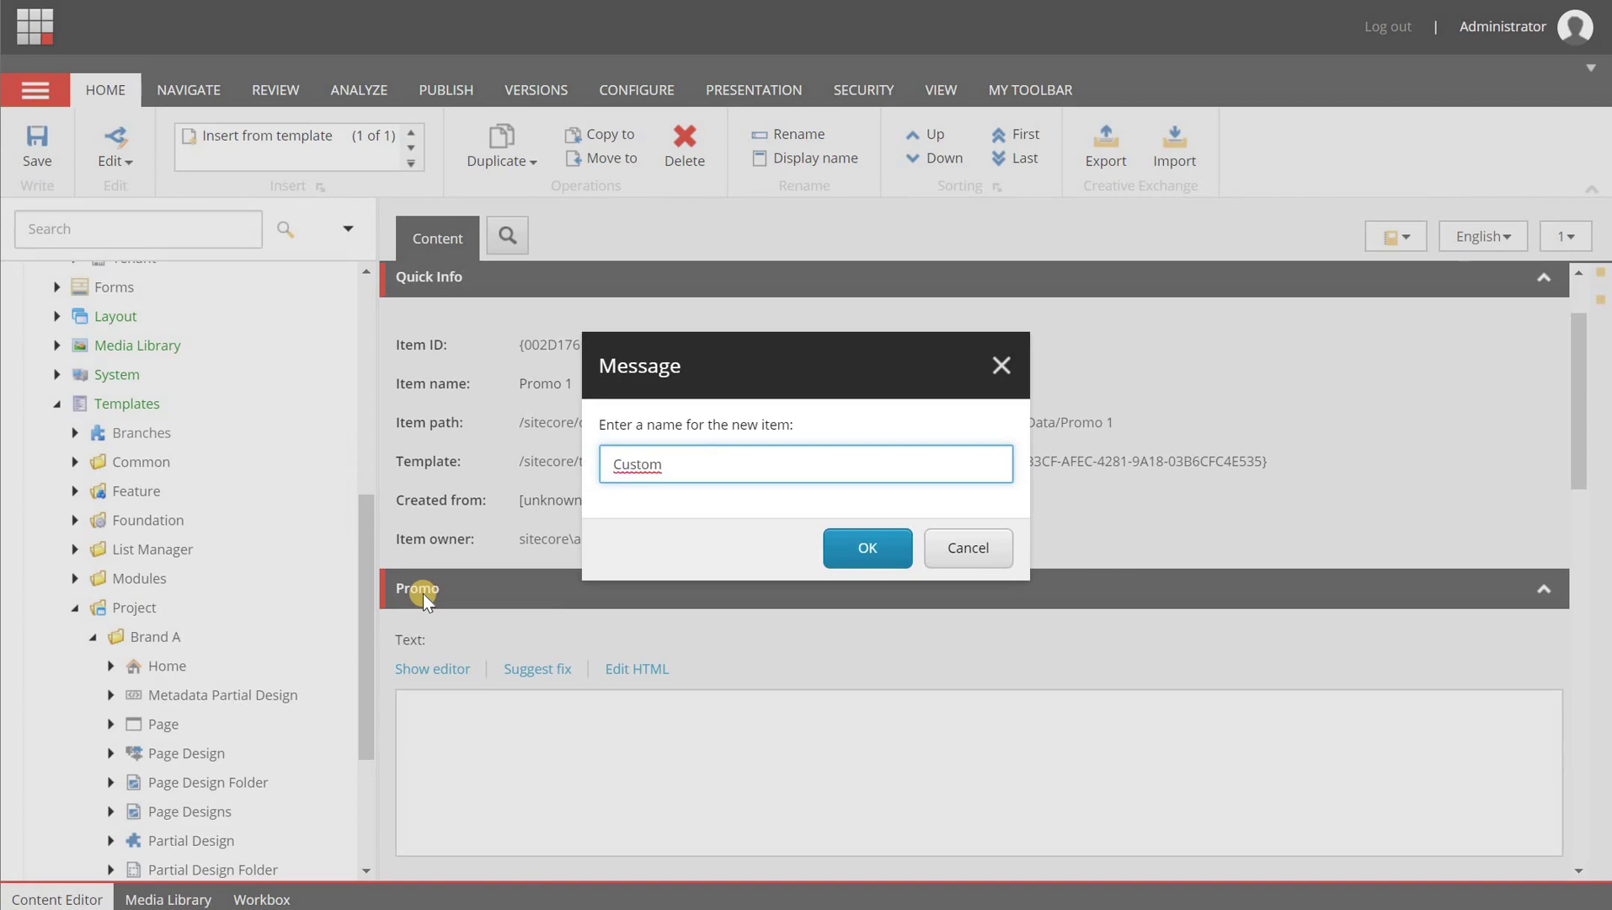
{"action": "type", "text": "templates"}
{"action": "key", "text": "Return"}
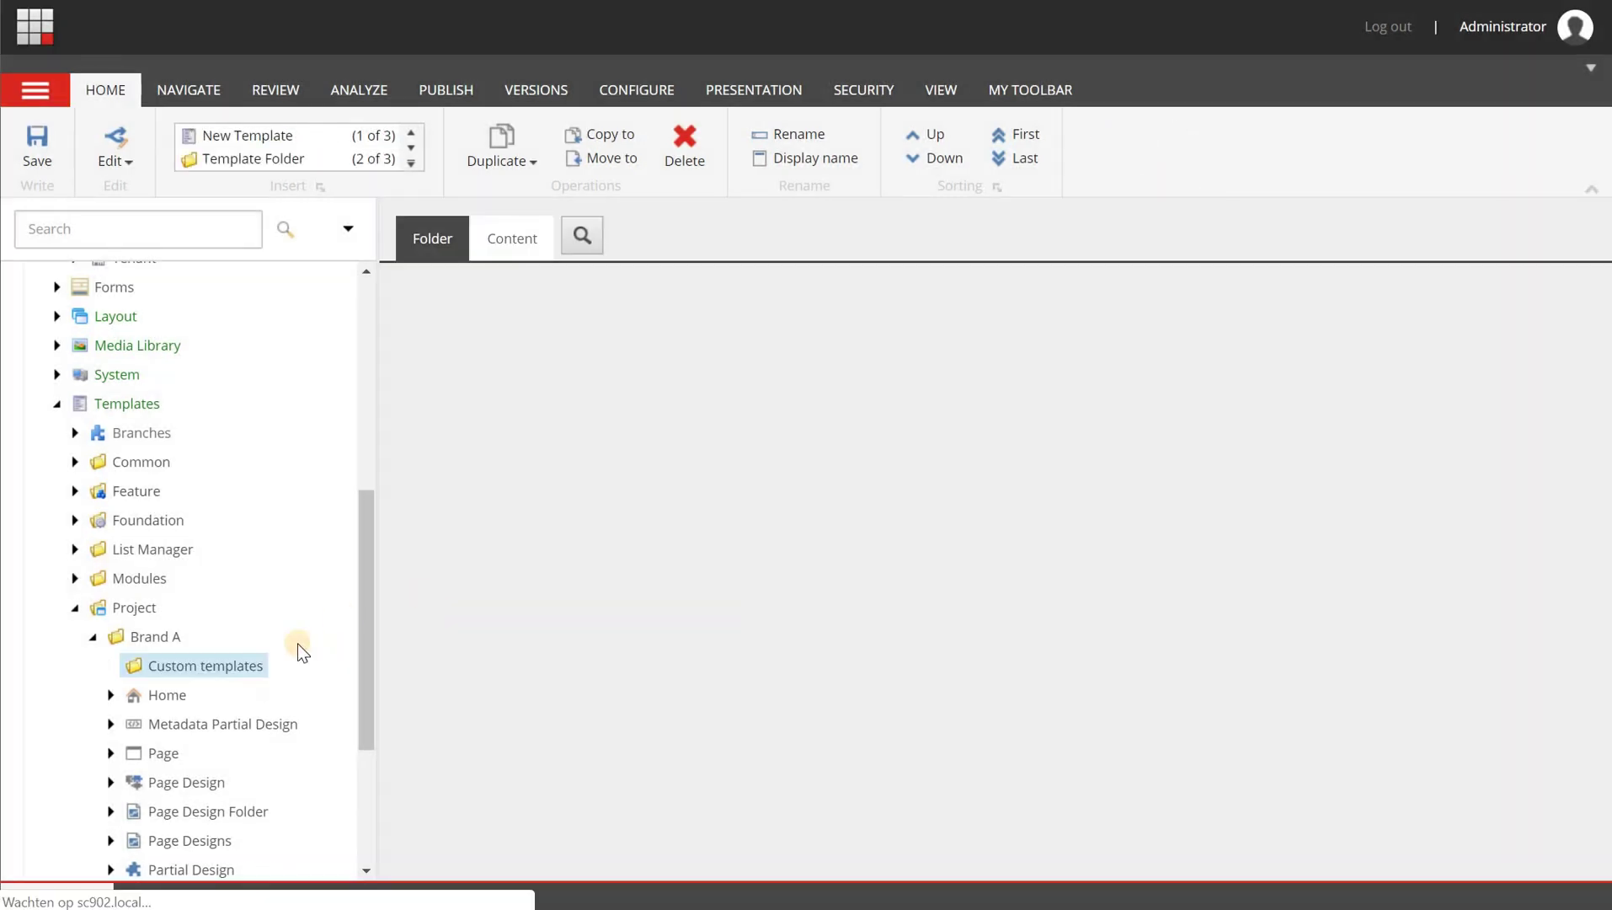
Step: Create a template named Custom promo template, based on the Standard template and stored in Brand A's Custom templates folder
{"action": "right_click", "coordinate": [229, 667]}
{"action": "mouse_move", "coordinate": [396, 567]}
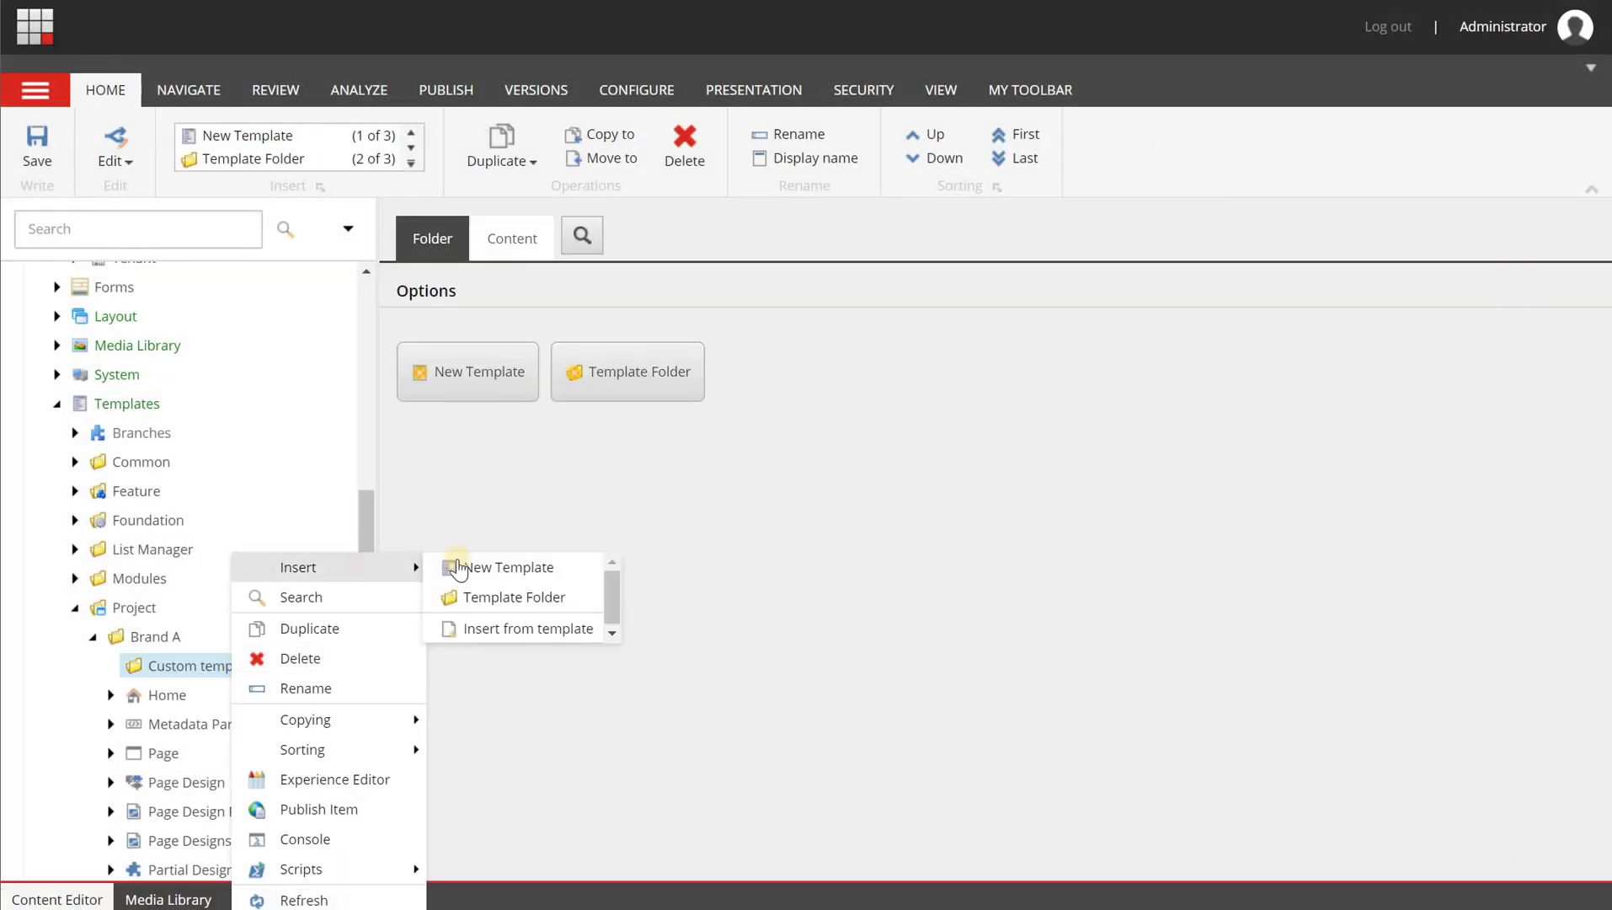
{"action": "left_click", "coordinate": [574, 569]}
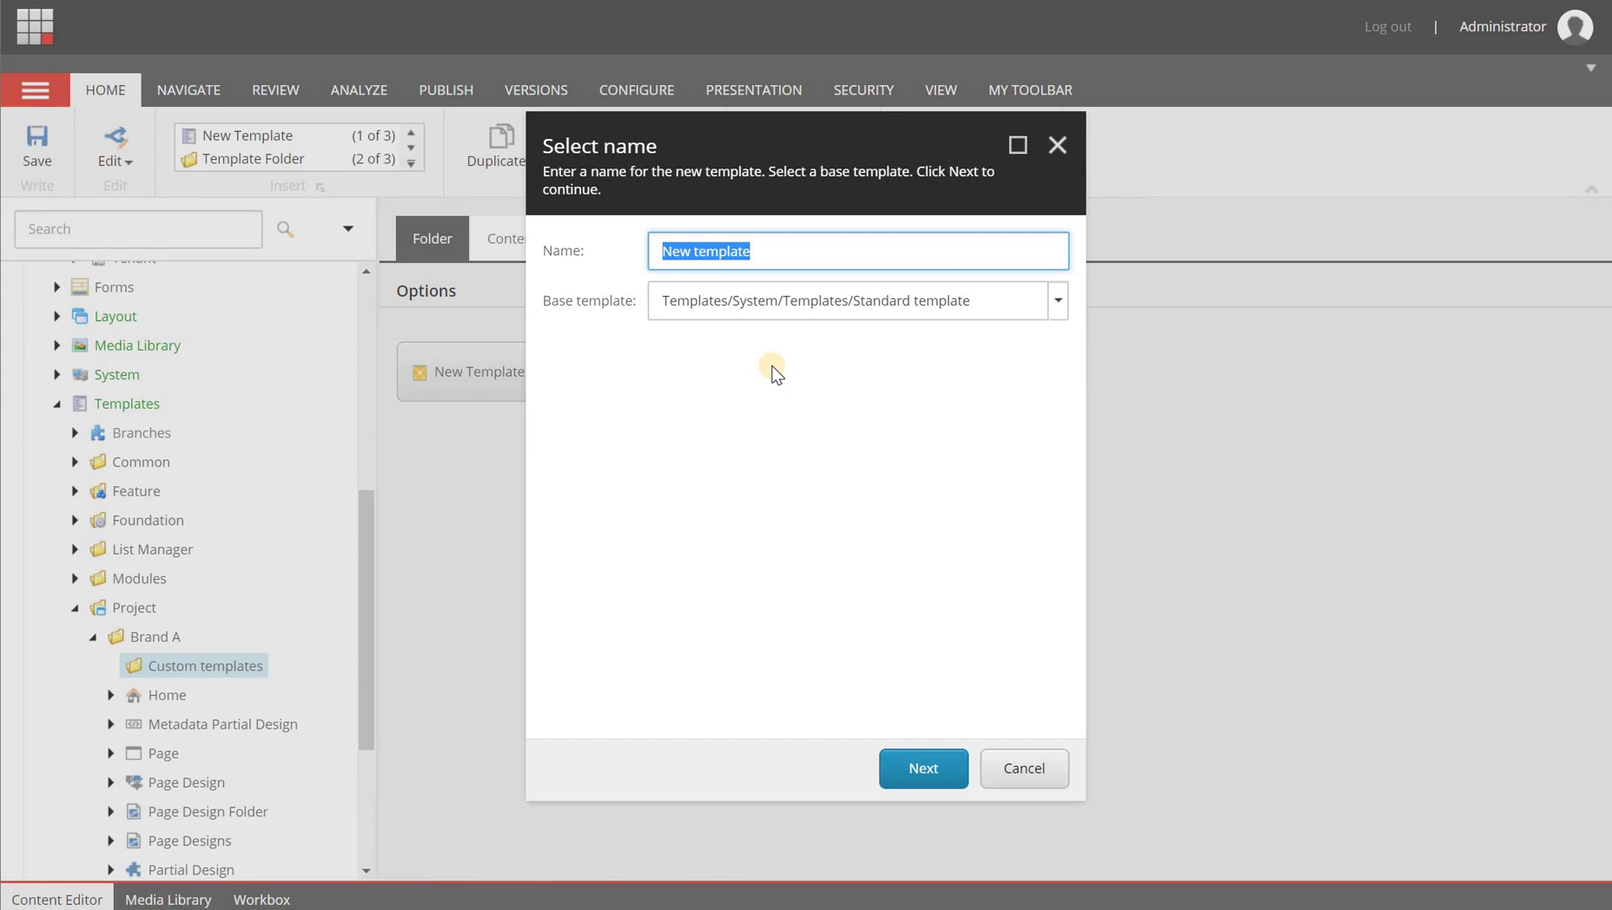
{"action": "type", "text": "Custom promo comp"}
{"action": "key", "text": "BackSpace"}
{"action": "key", "text": "BackSpace"}
{"action": "key", "text": "BackSpace"}
{"action": "left_click", "coordinate": [788, 494]}
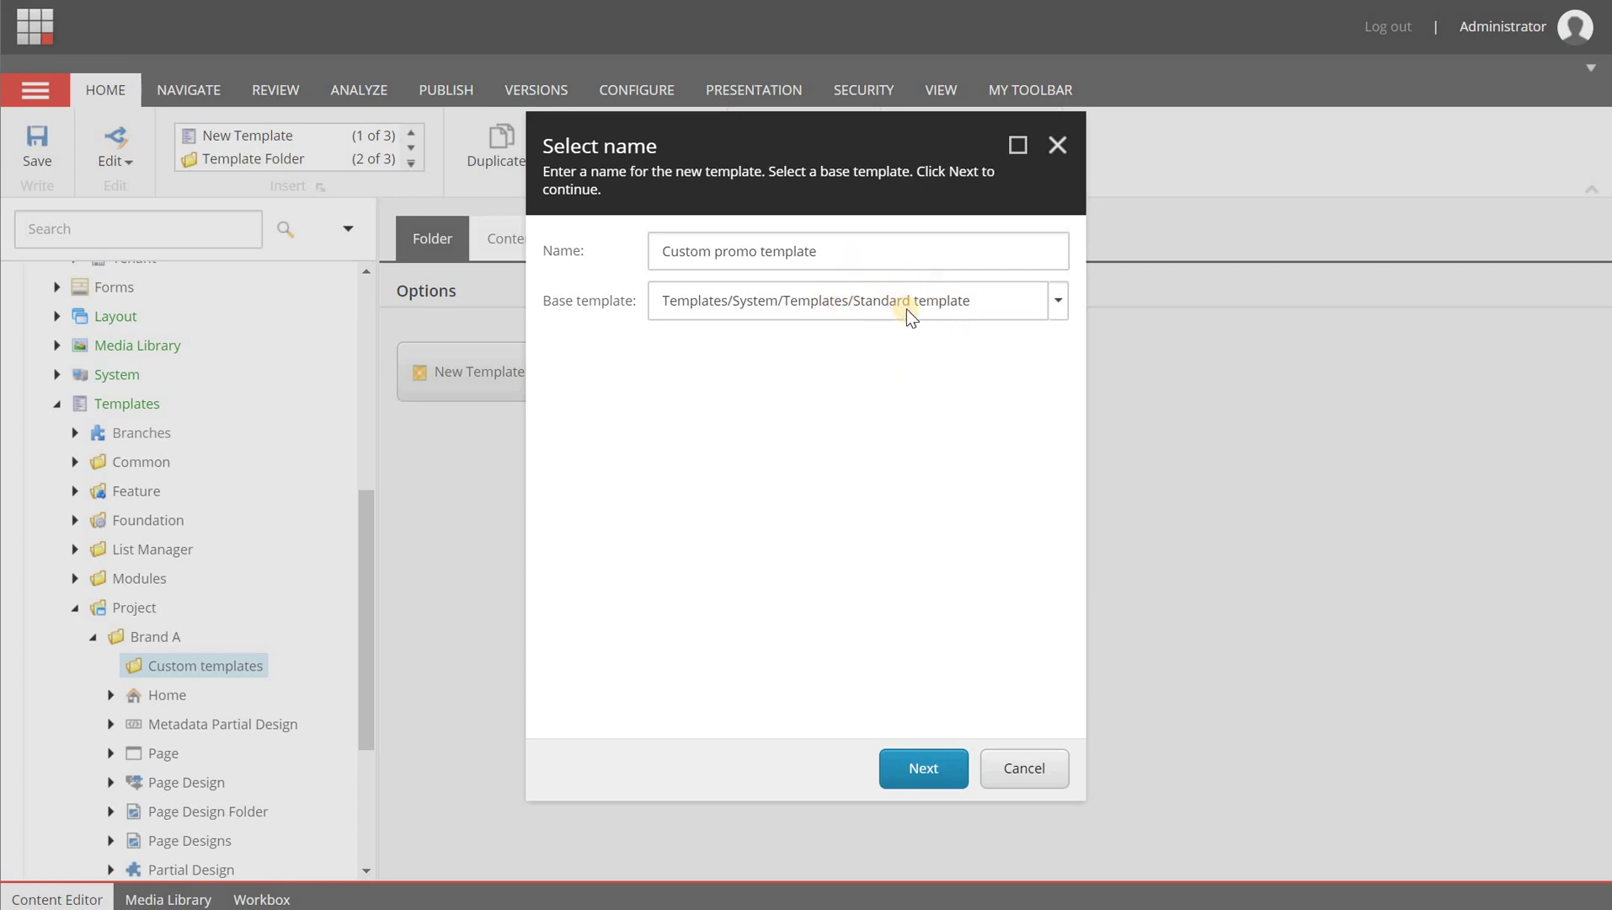
{"action": "left_click", "coordinate": [921, 769]}
{"action": "left_click", "coordinate": [747, 481]}
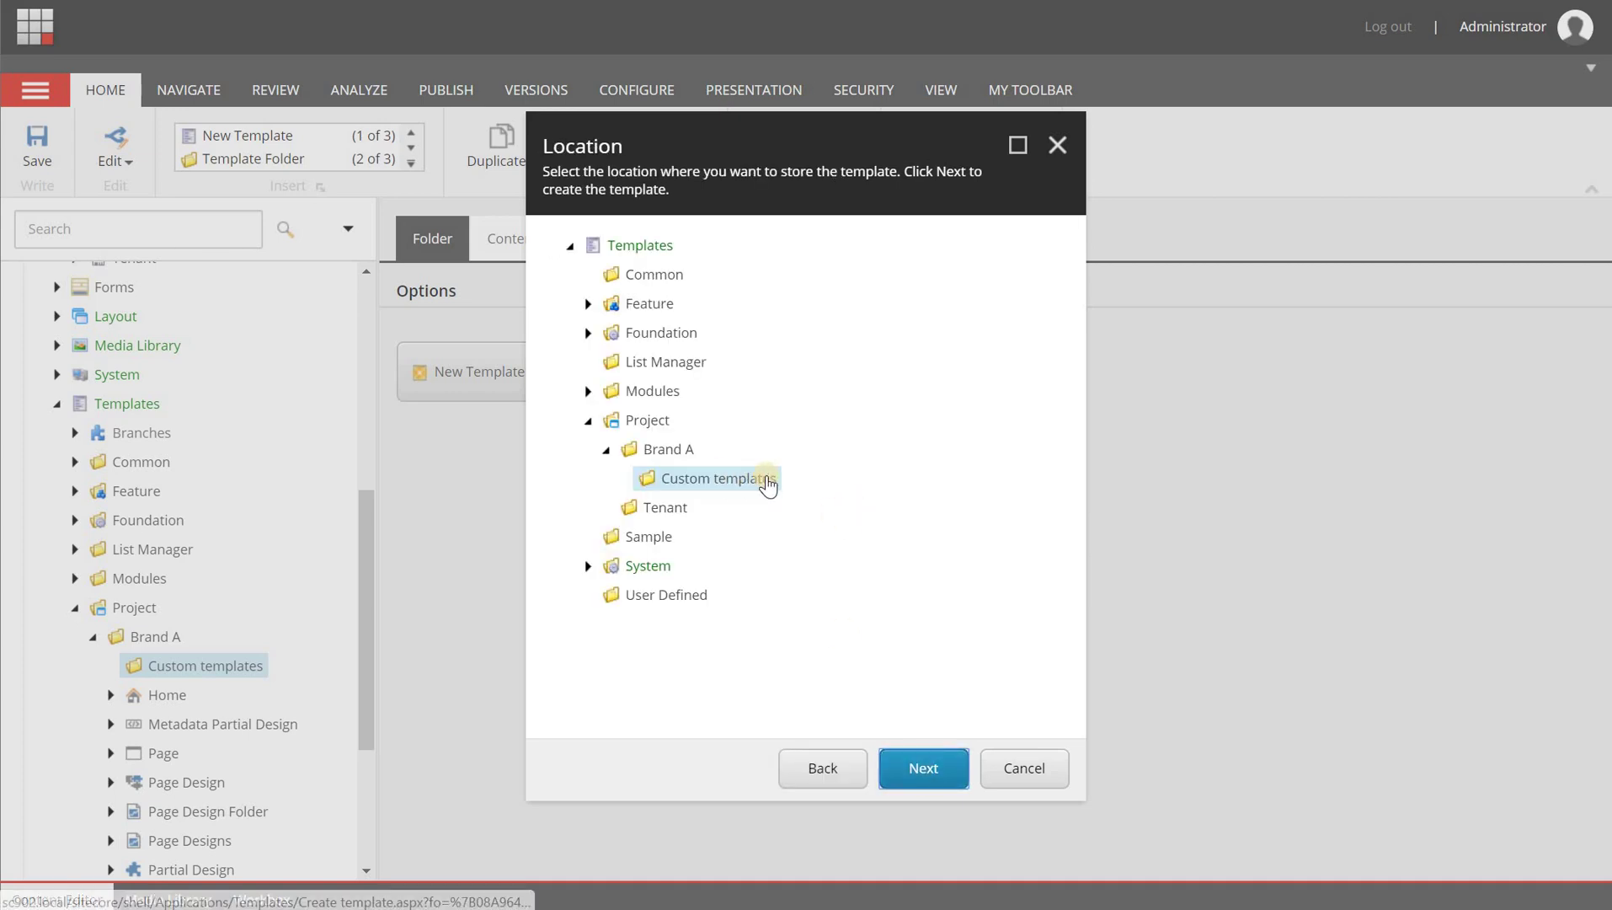
{"action": "left_click", "coordinate": [947, 768]}
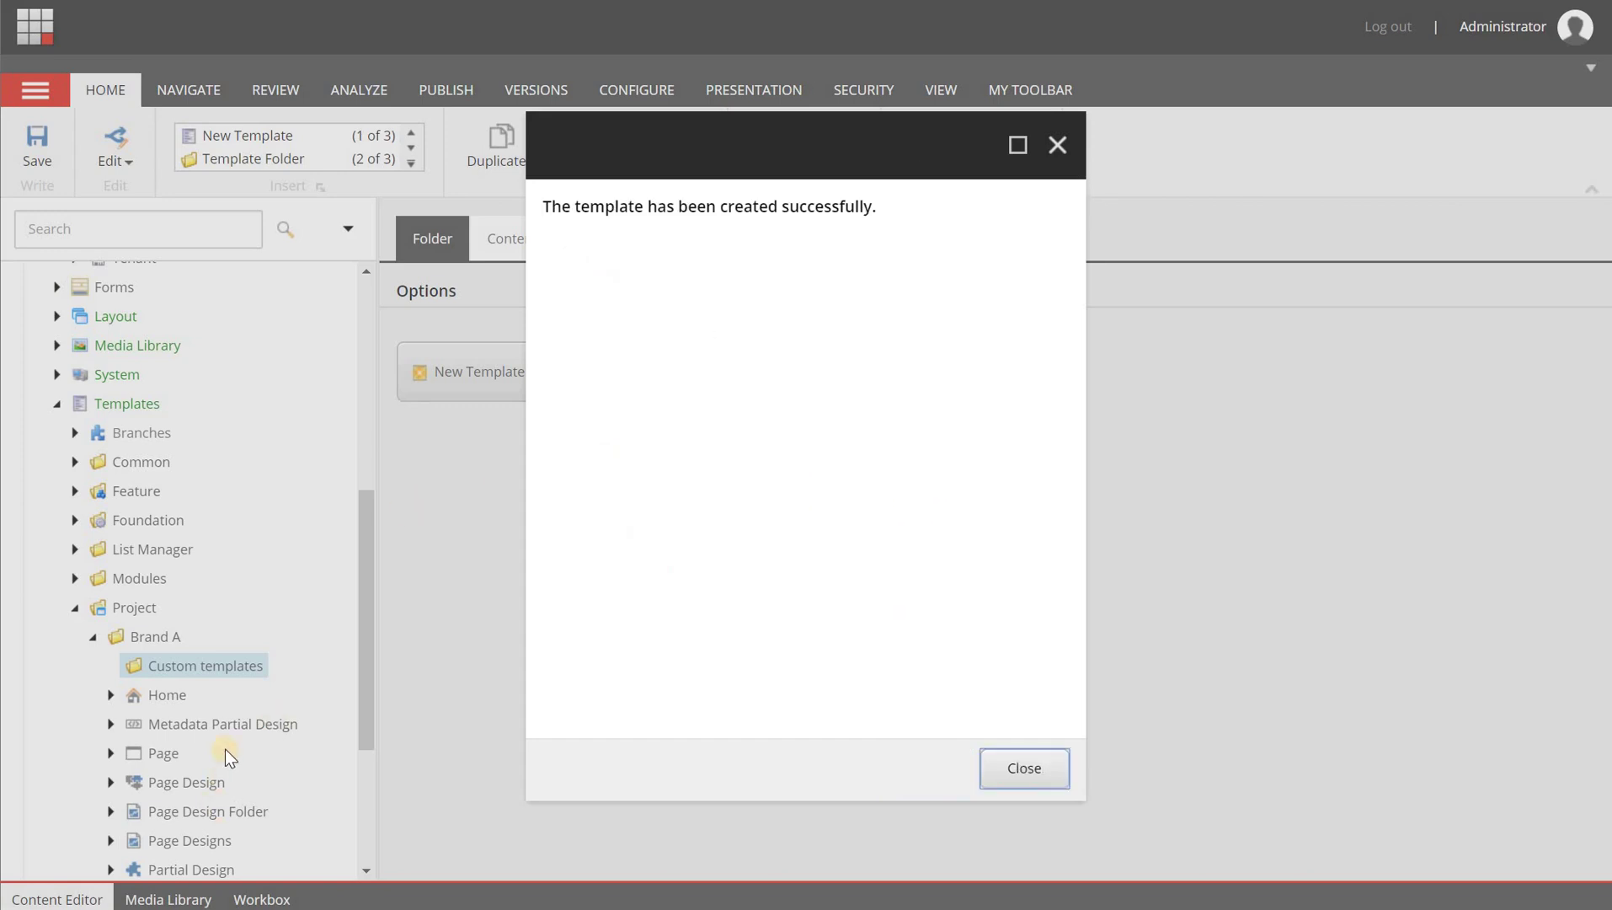
{"action": "left_click", "coordinate": [1022, 756]}
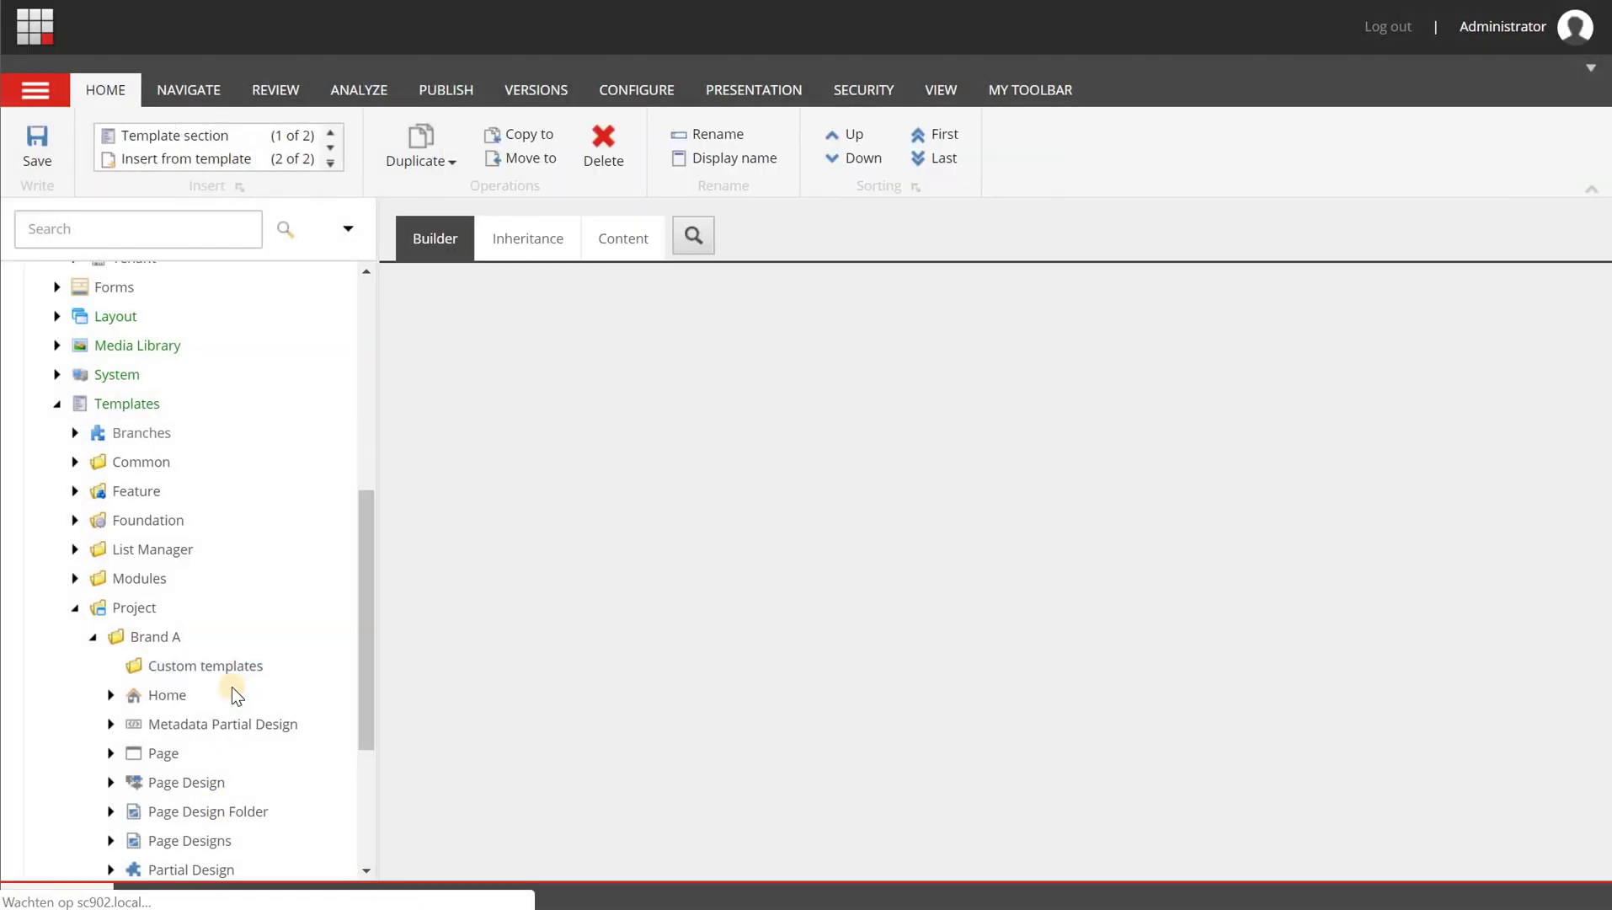
Step: Reload the Brand A template branch, expand Custom templates and open Custom promo template
{"action": "left_click", "coordinate": [84, 636]}
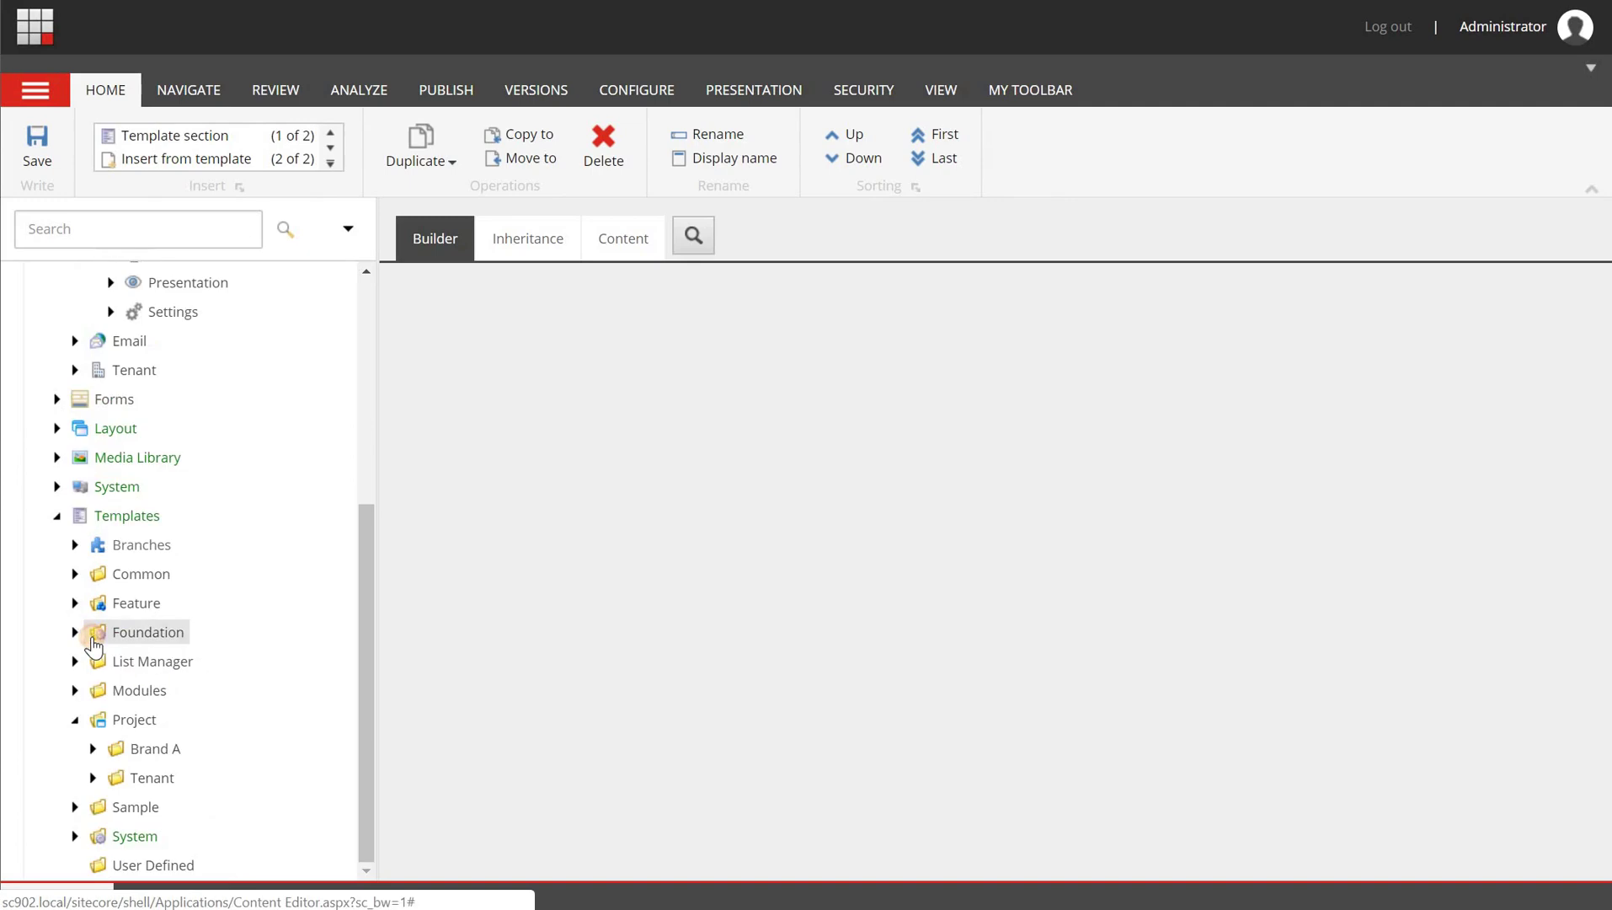
{"action": "left_click", "coordinate": [92, 749]}
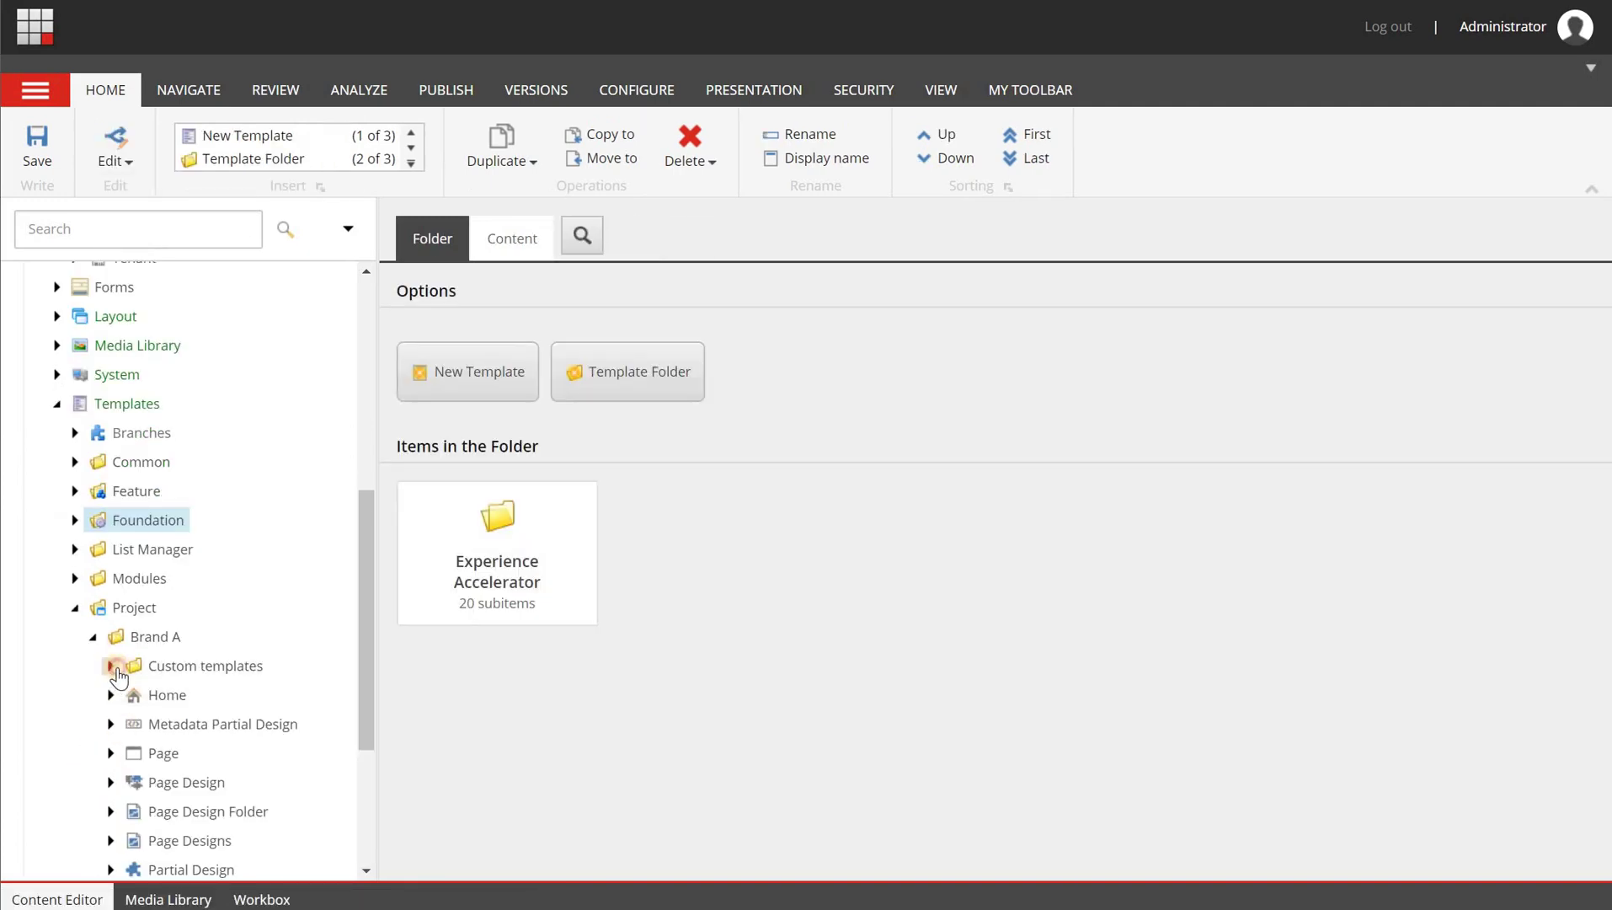
{"action": "left_click", "coordinate": [110, 665]}
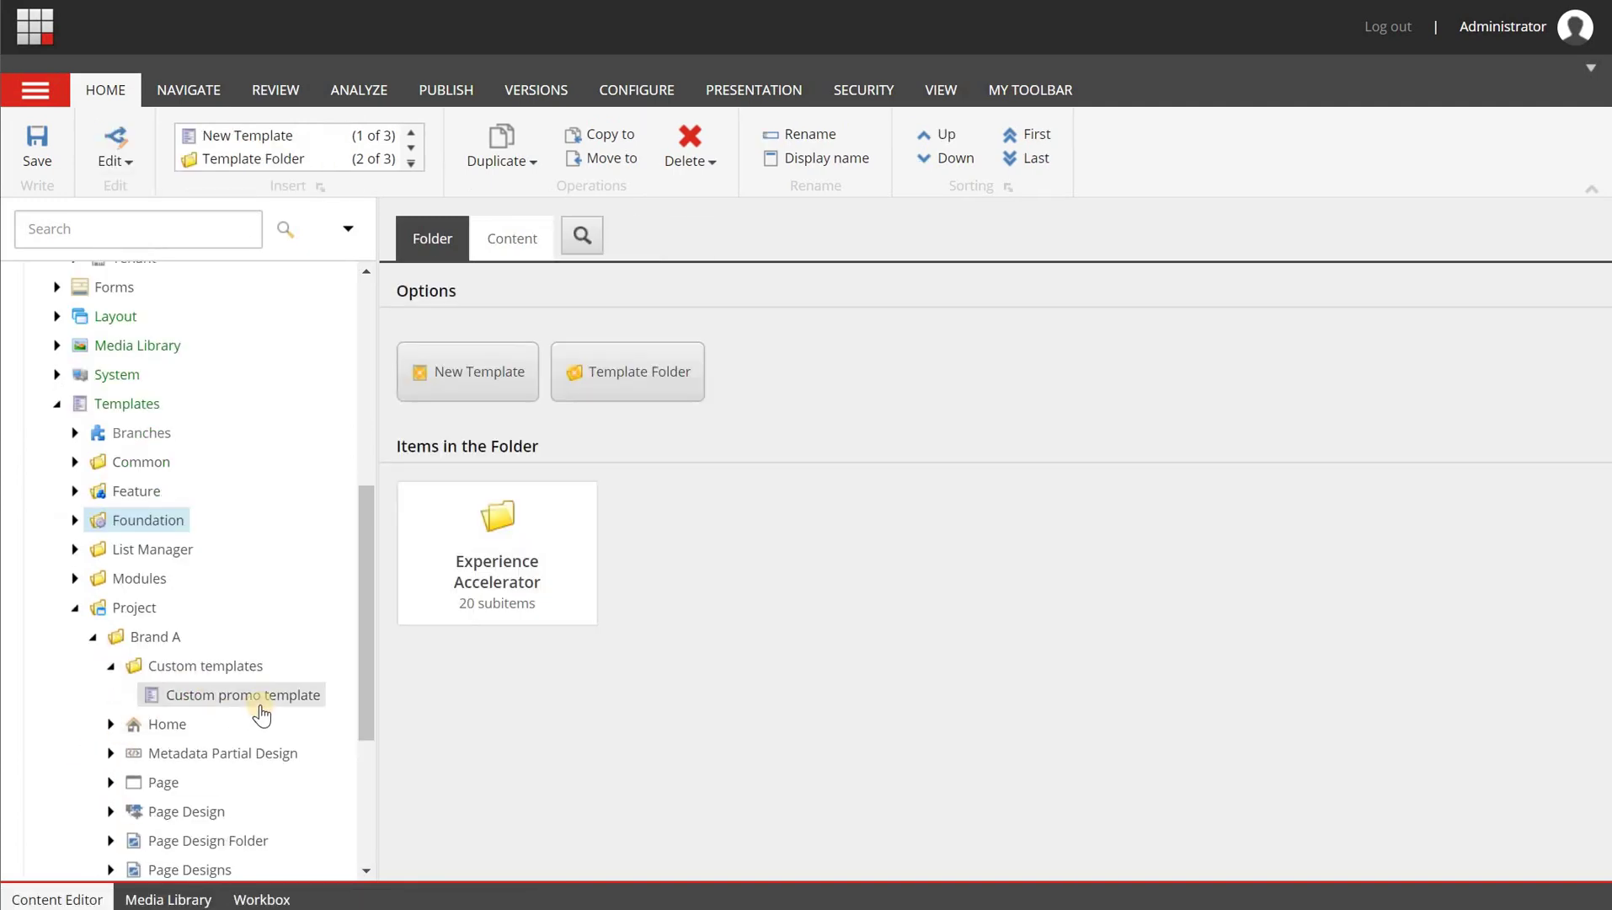
{"action": "left_click", "coordinate": [519, 253]}
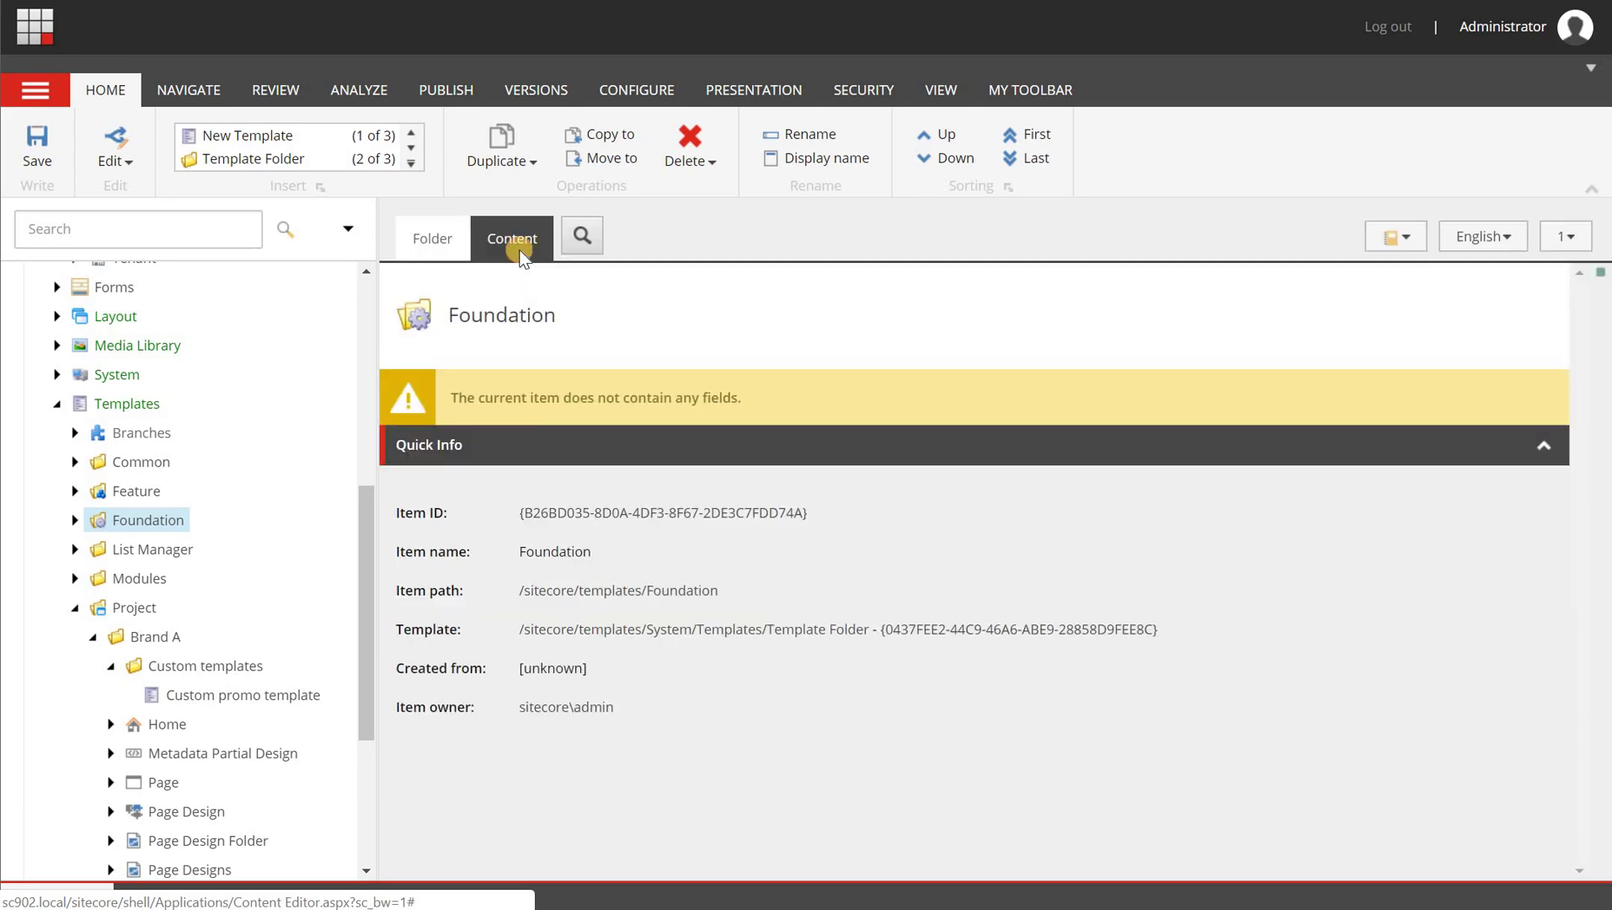
{"action": "left_click", "coordinate": [270, 684]}
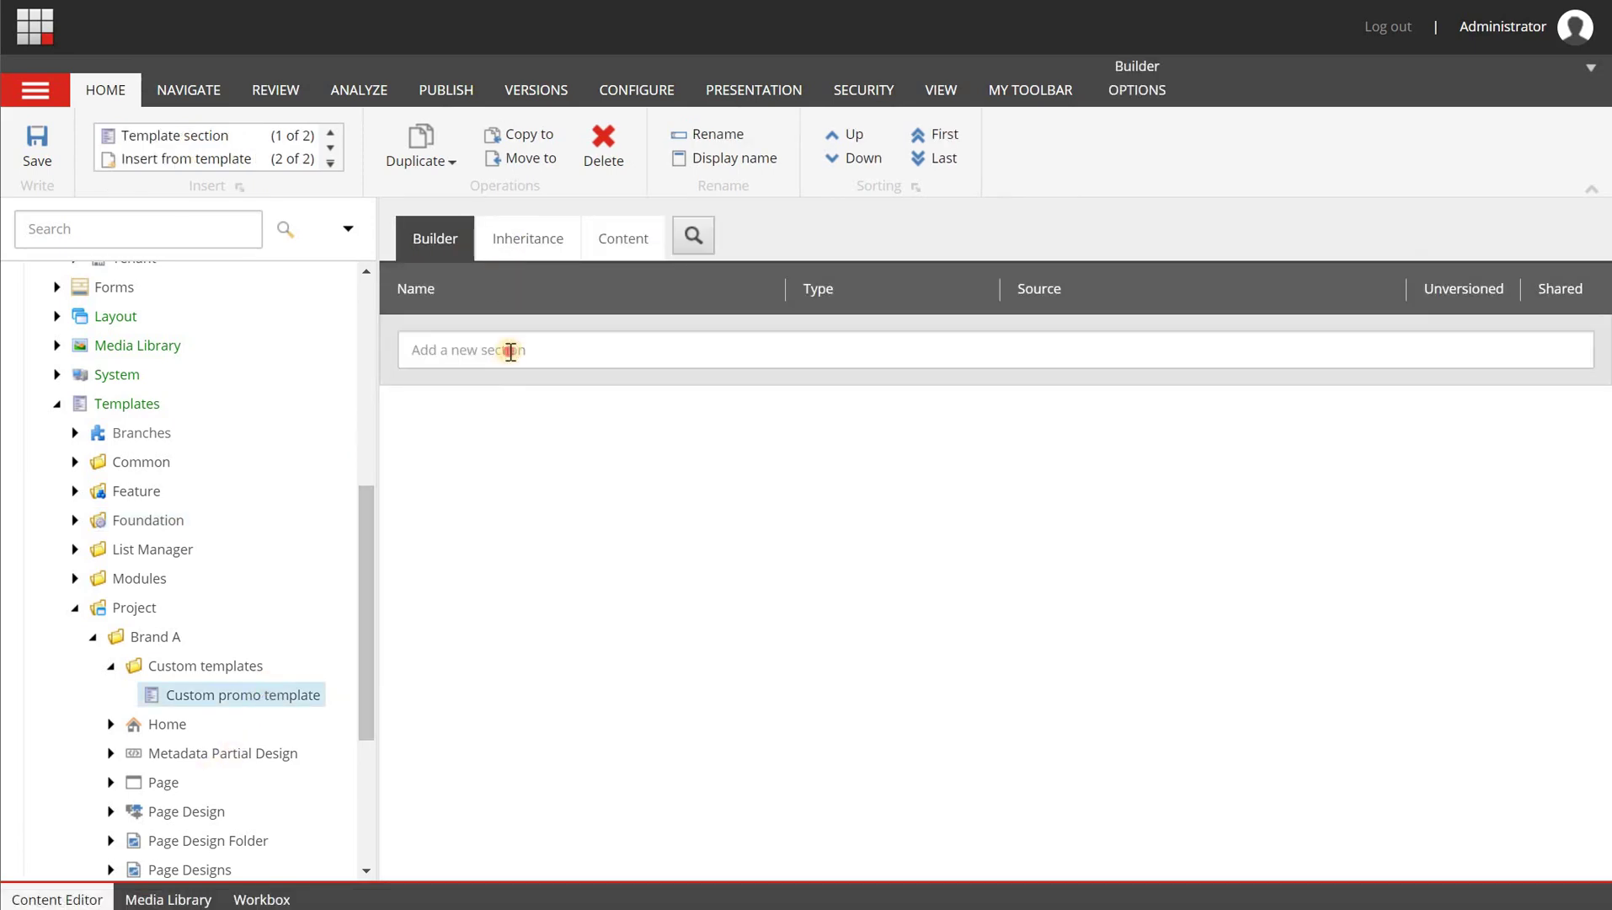
Step: Add a Promo fields section to the template with the fields PromoTitle, PromoAbstract and PromoLink
{"action": "left_click", "coordinate": [510, 351]}
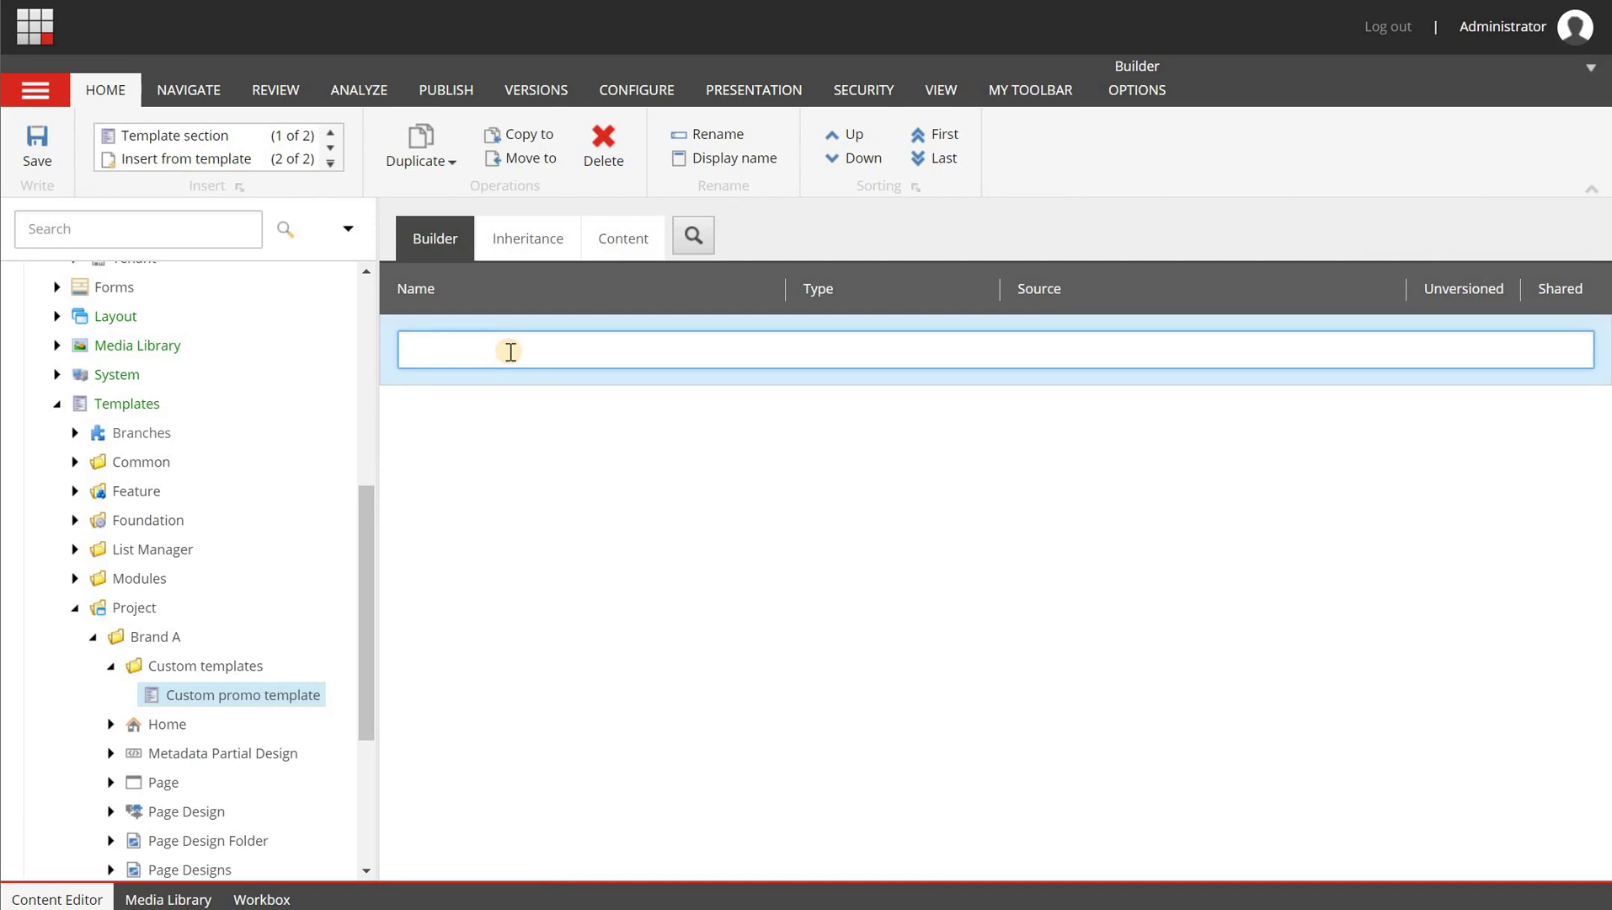
{"action": "type", "text": "Promo fields"}
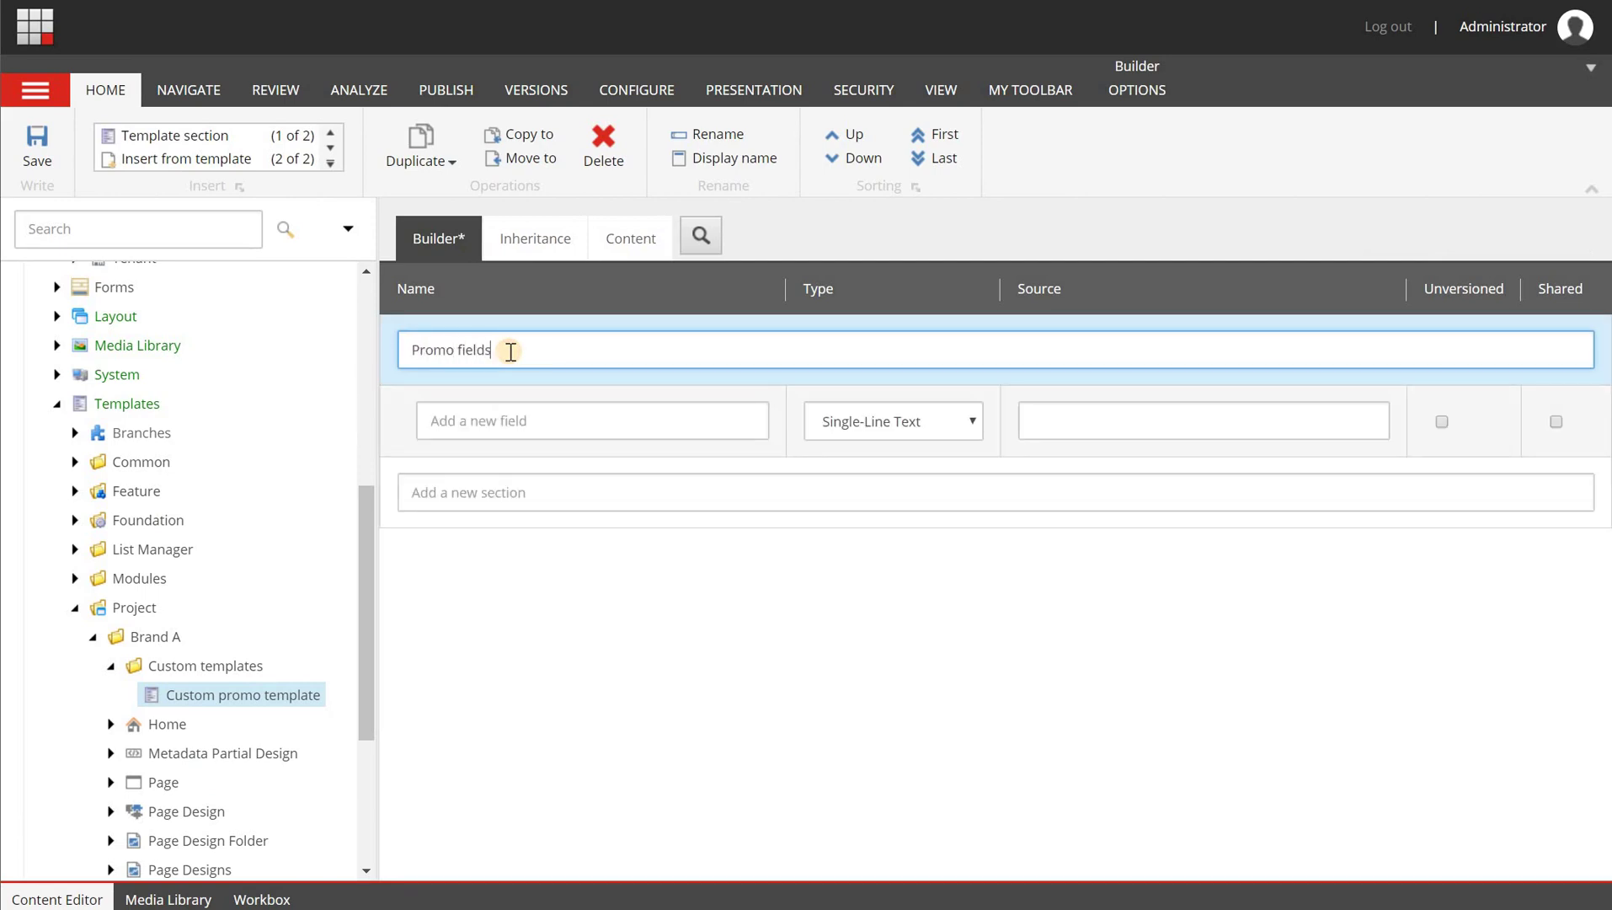
{"action": "key", "text": "Tab"}
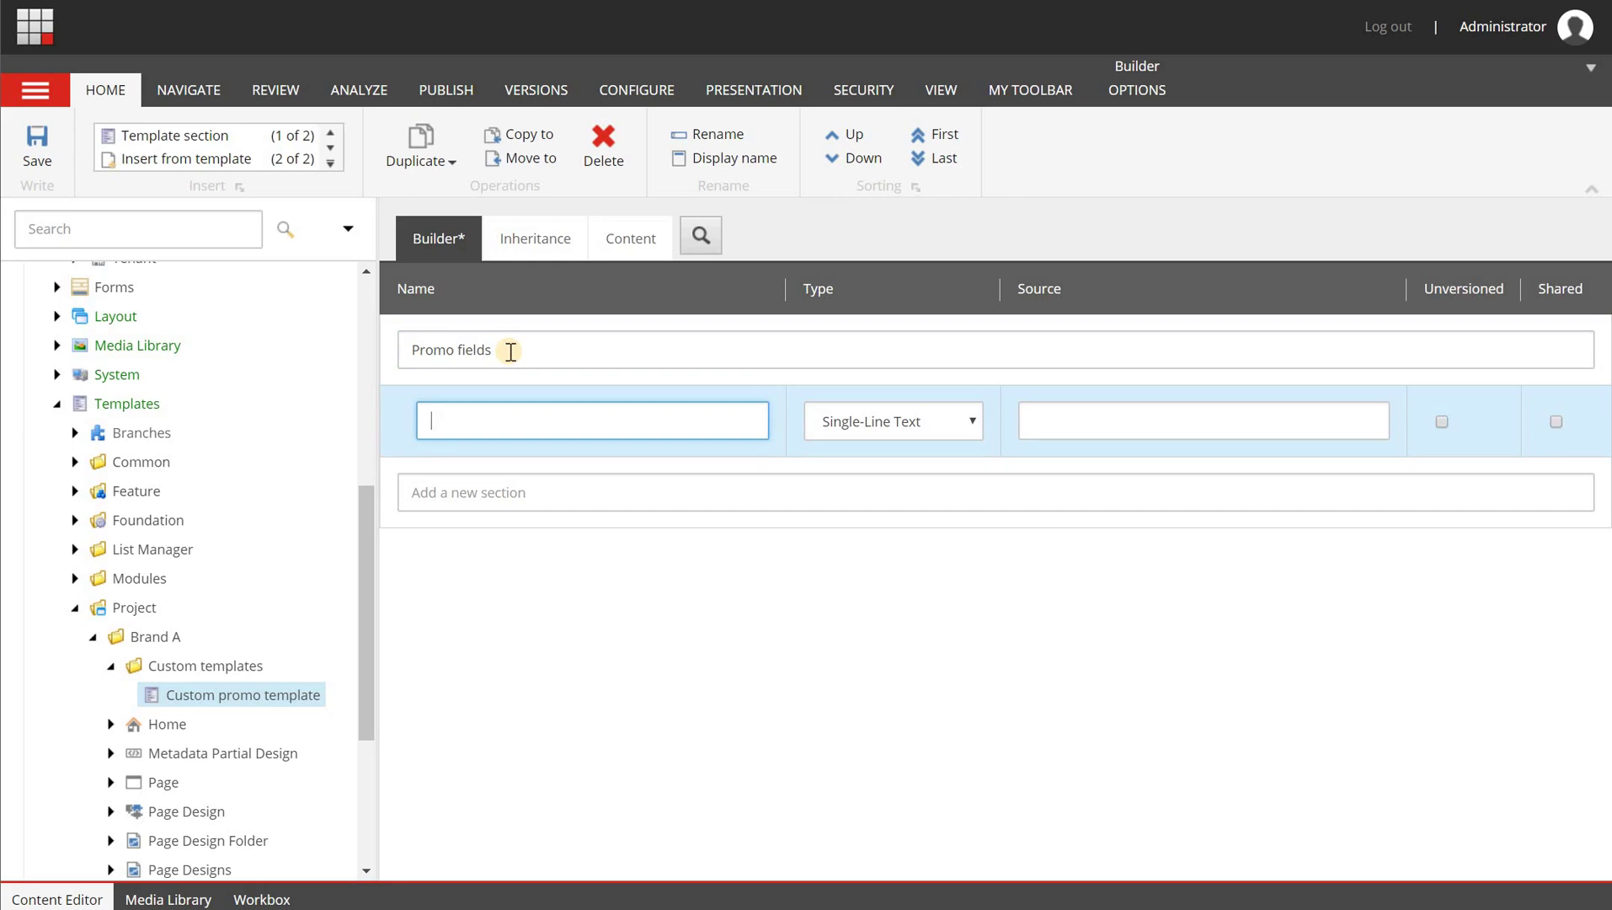
{"action": "type", "text": "PromoTitle"}
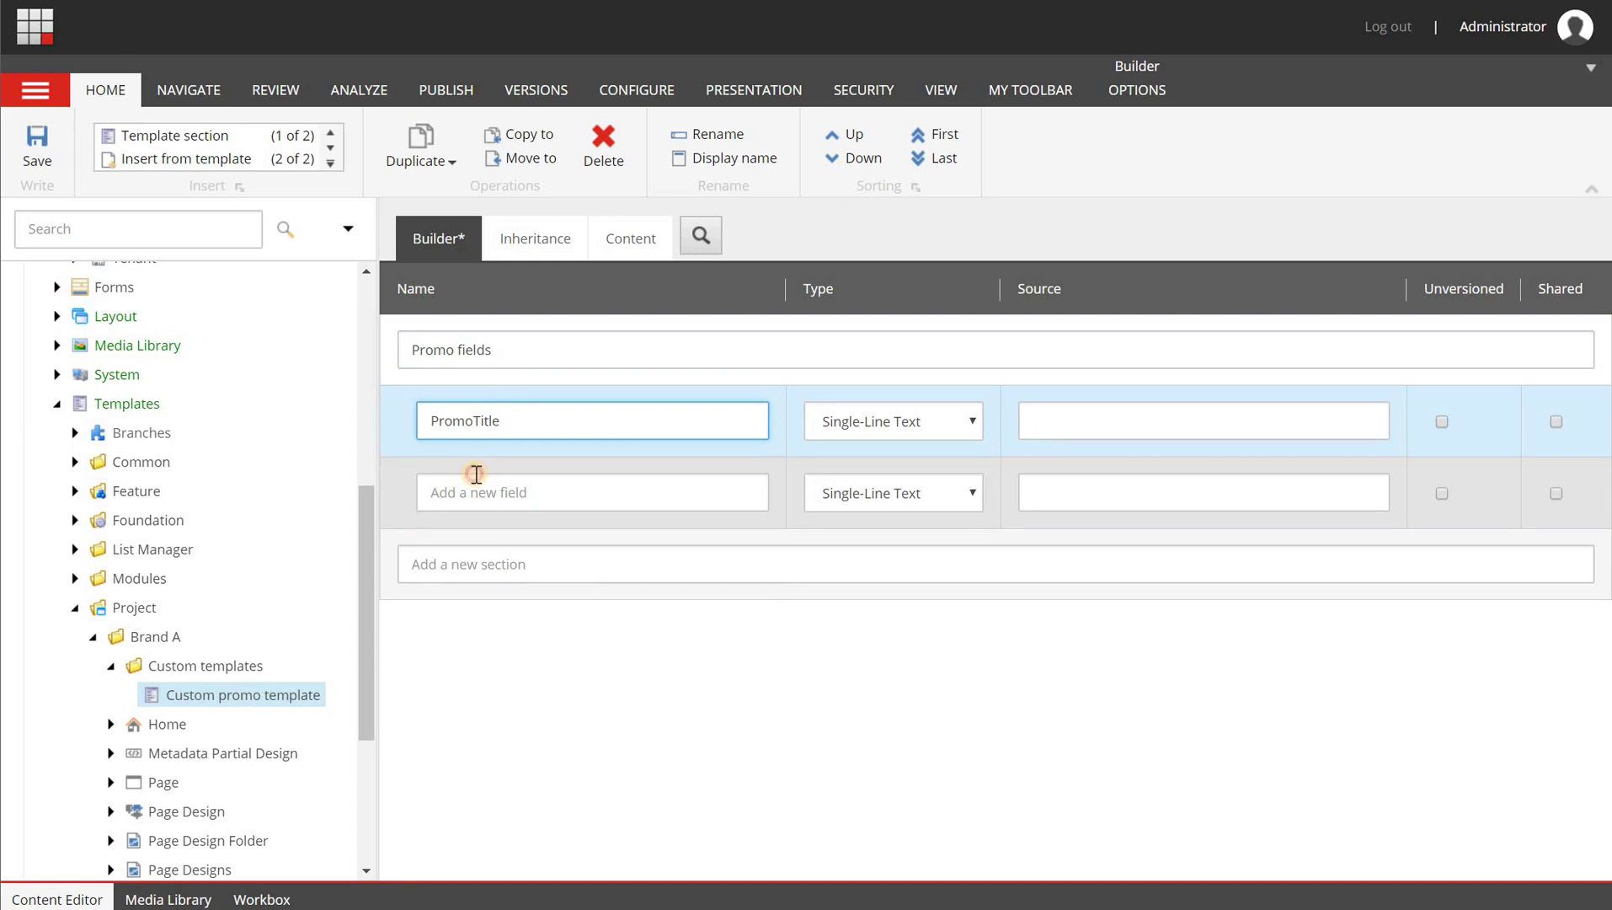
{"action": "left_click", "coordinate": [477, 474]}
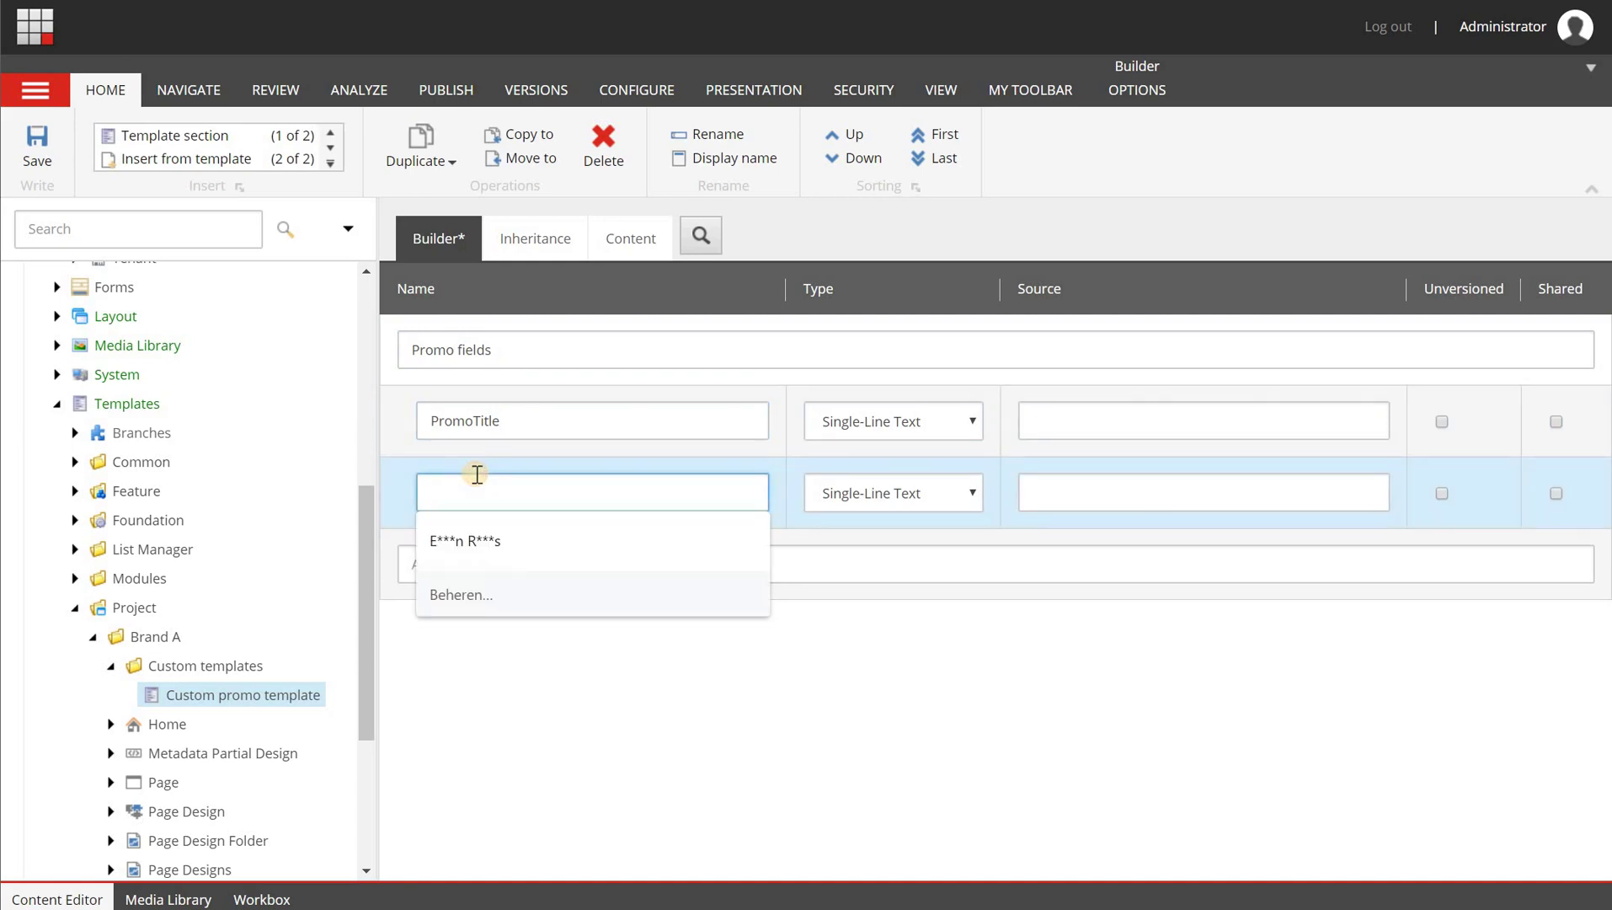
{"action": "type", "text": "PromoAbstract"}
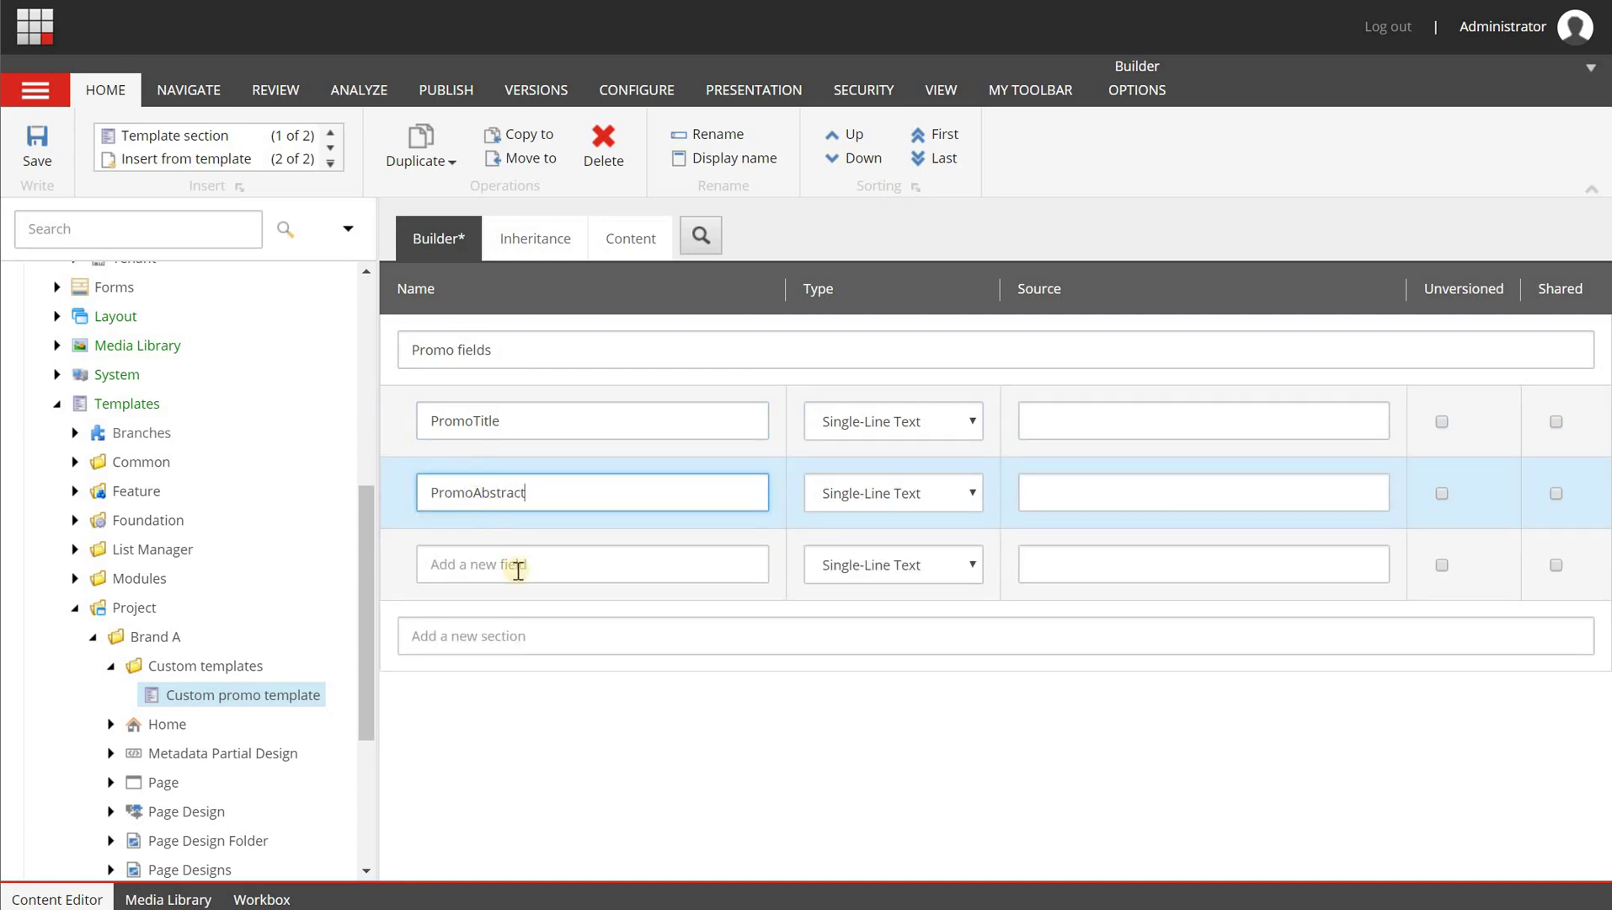
{"action": "left_click", "coordinate": [517, 570]}
{"action": "type", "text": "PromoLink"}
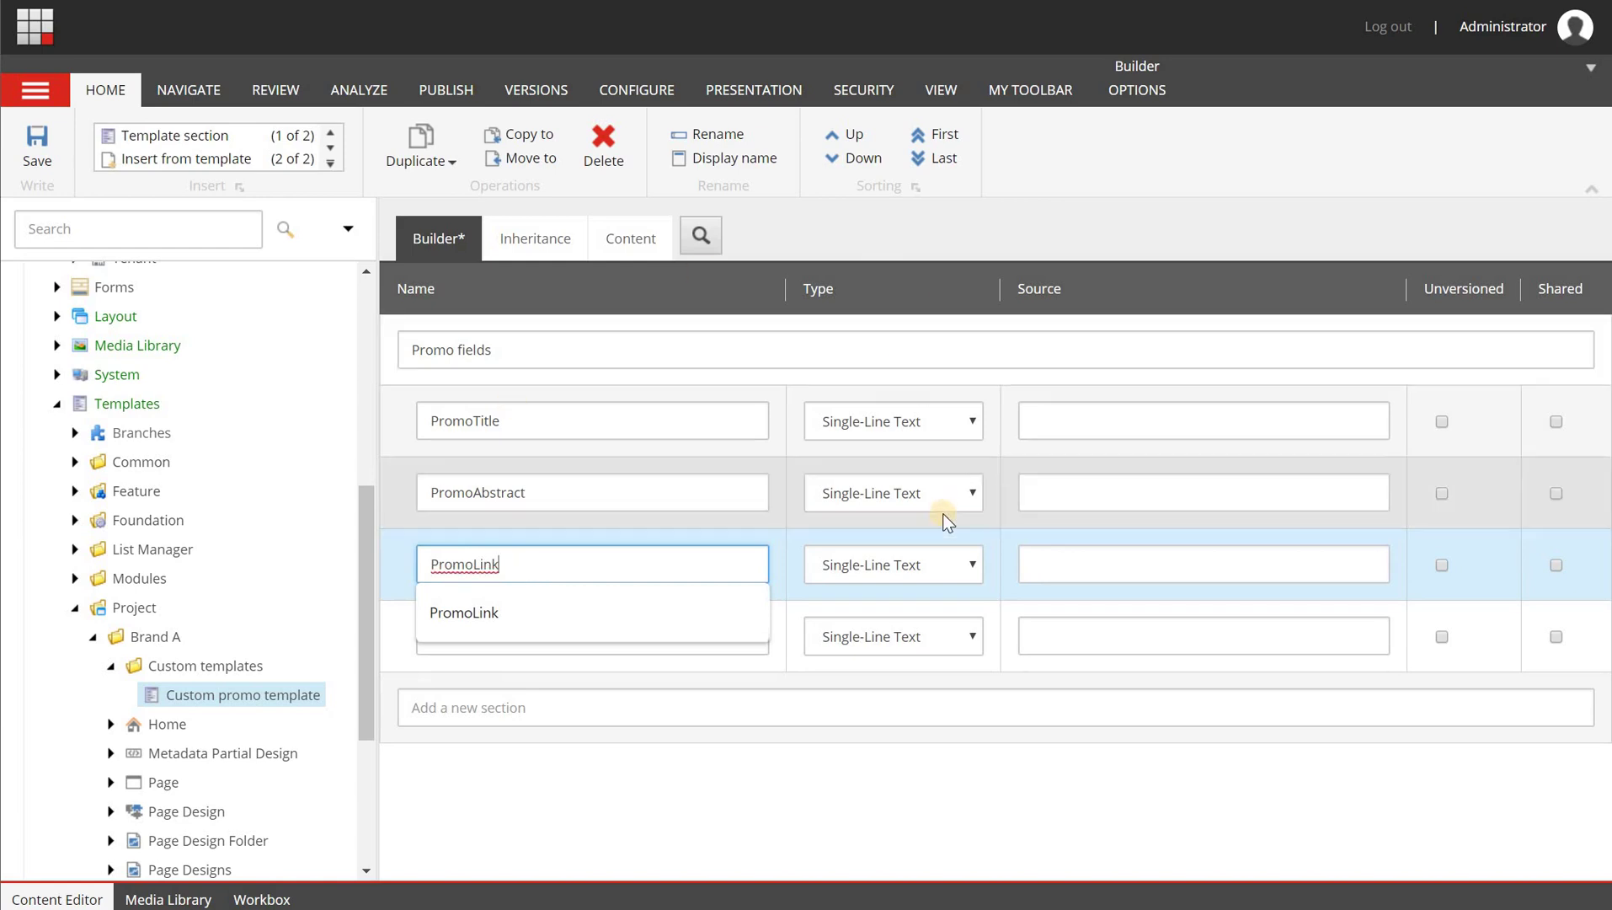
Step: Set PromoAbstract to Multi-Line Text and PromoLink to General Link, and save the template
{"action": "left_click", "coordinate": [968, 492]}
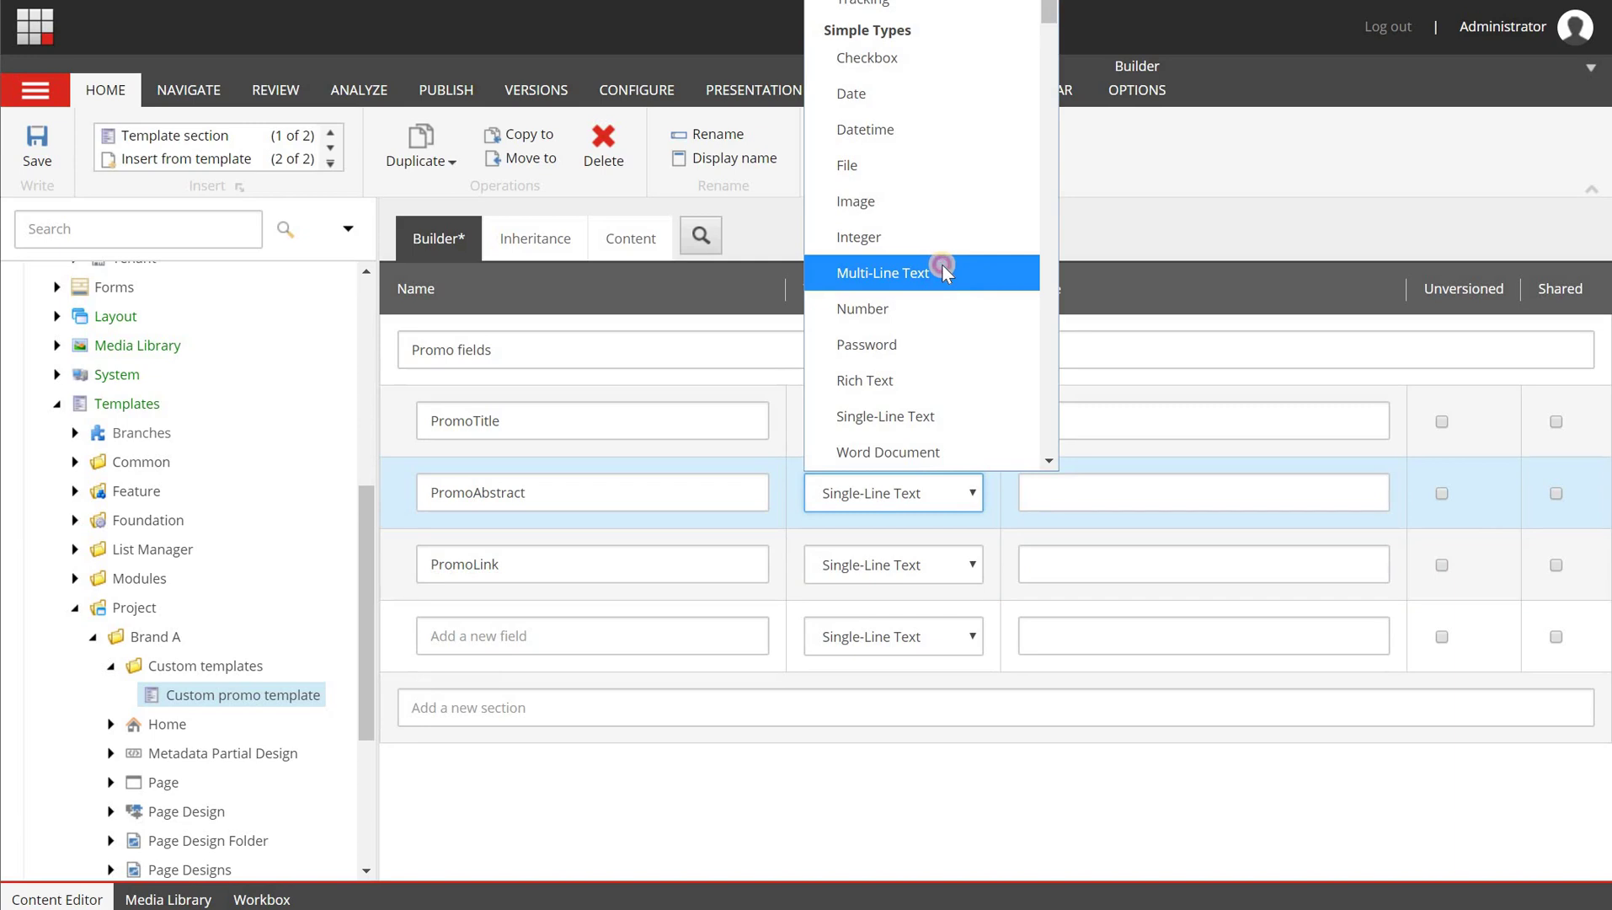
{"action": "left_click", "coordinate": [942, 268]}
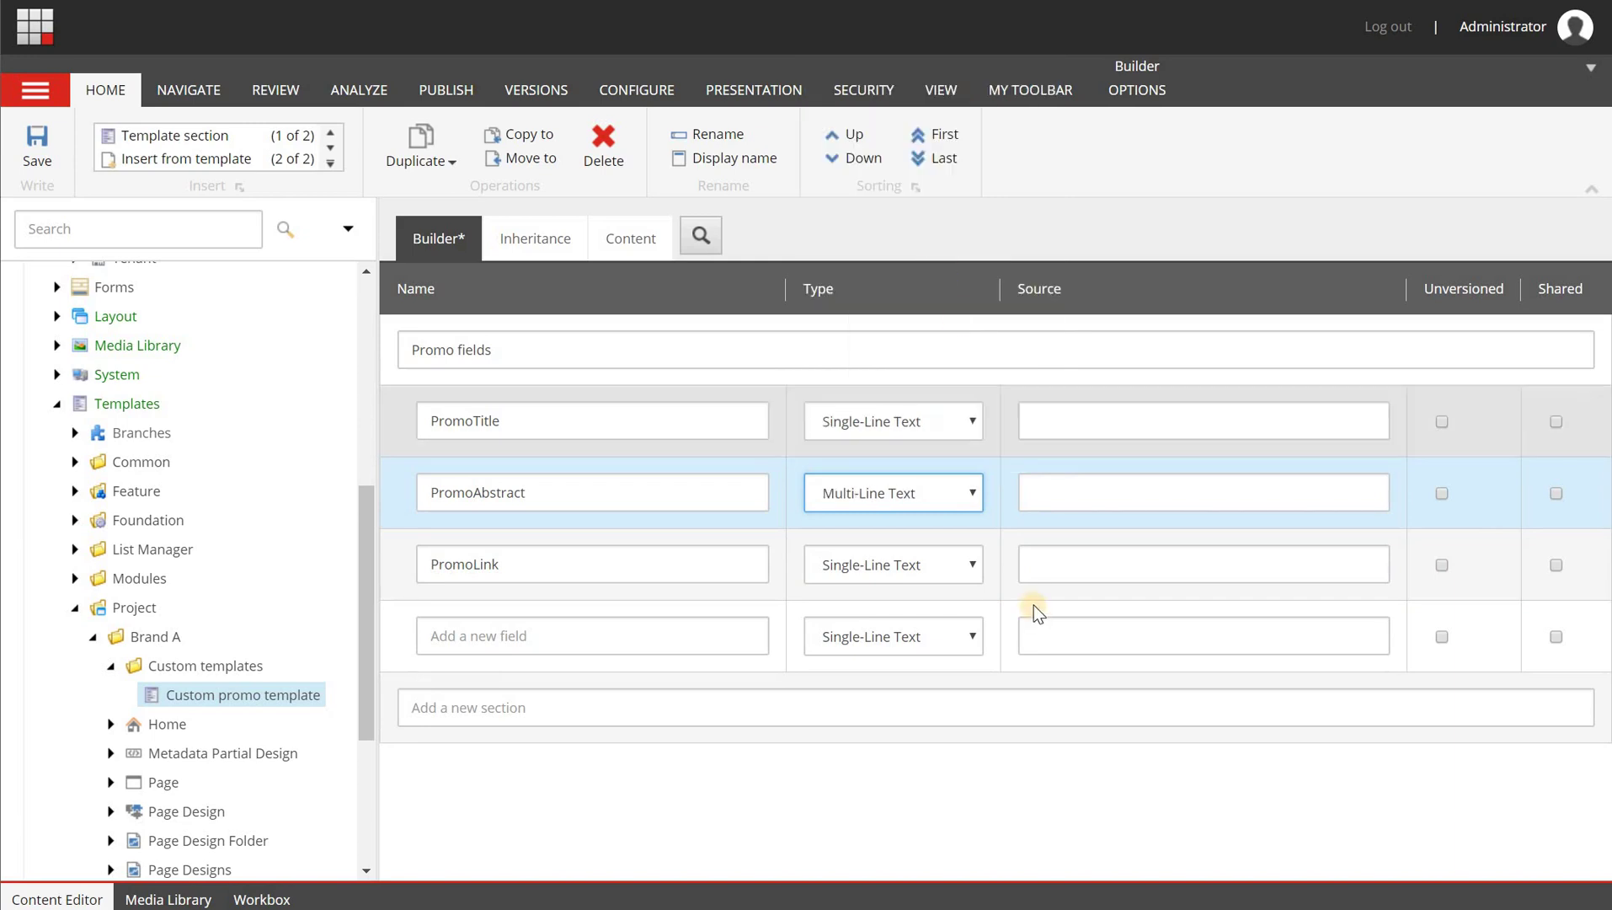
{"action": "left_click", "coordinate": [904, 568]}
{"action": "left_click_drag", "start_coordinate": [1048, 82], "coordinate": [1010, 224]}
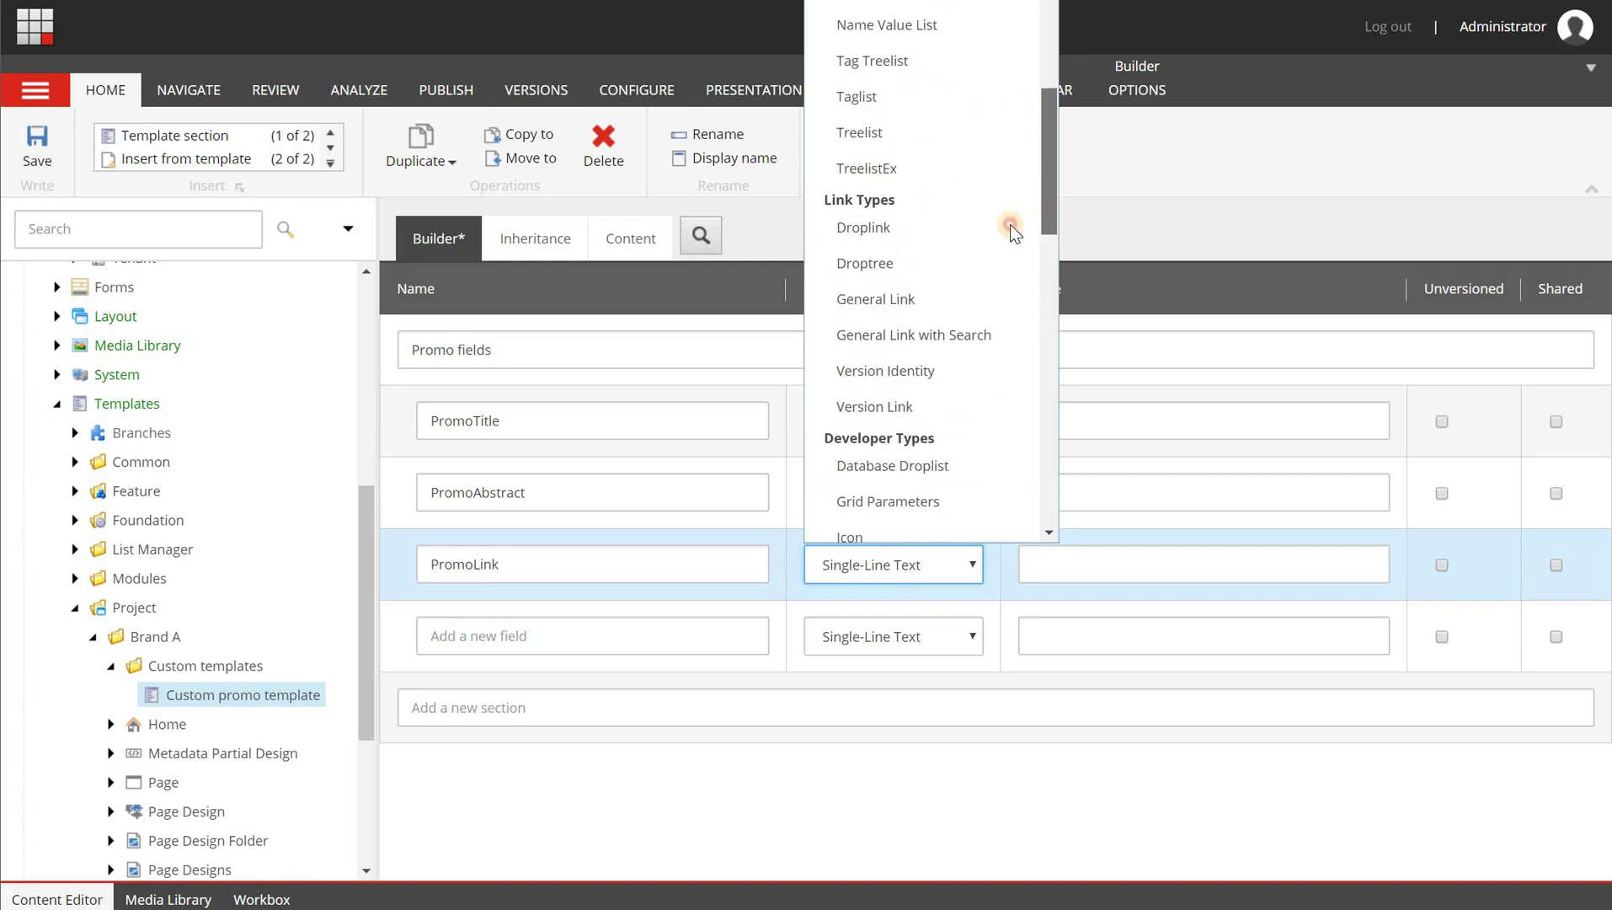
{"action": "left_click", "coordinate": [913, 286]}
{"action": "left_click", "coordinate": [39, 142]}
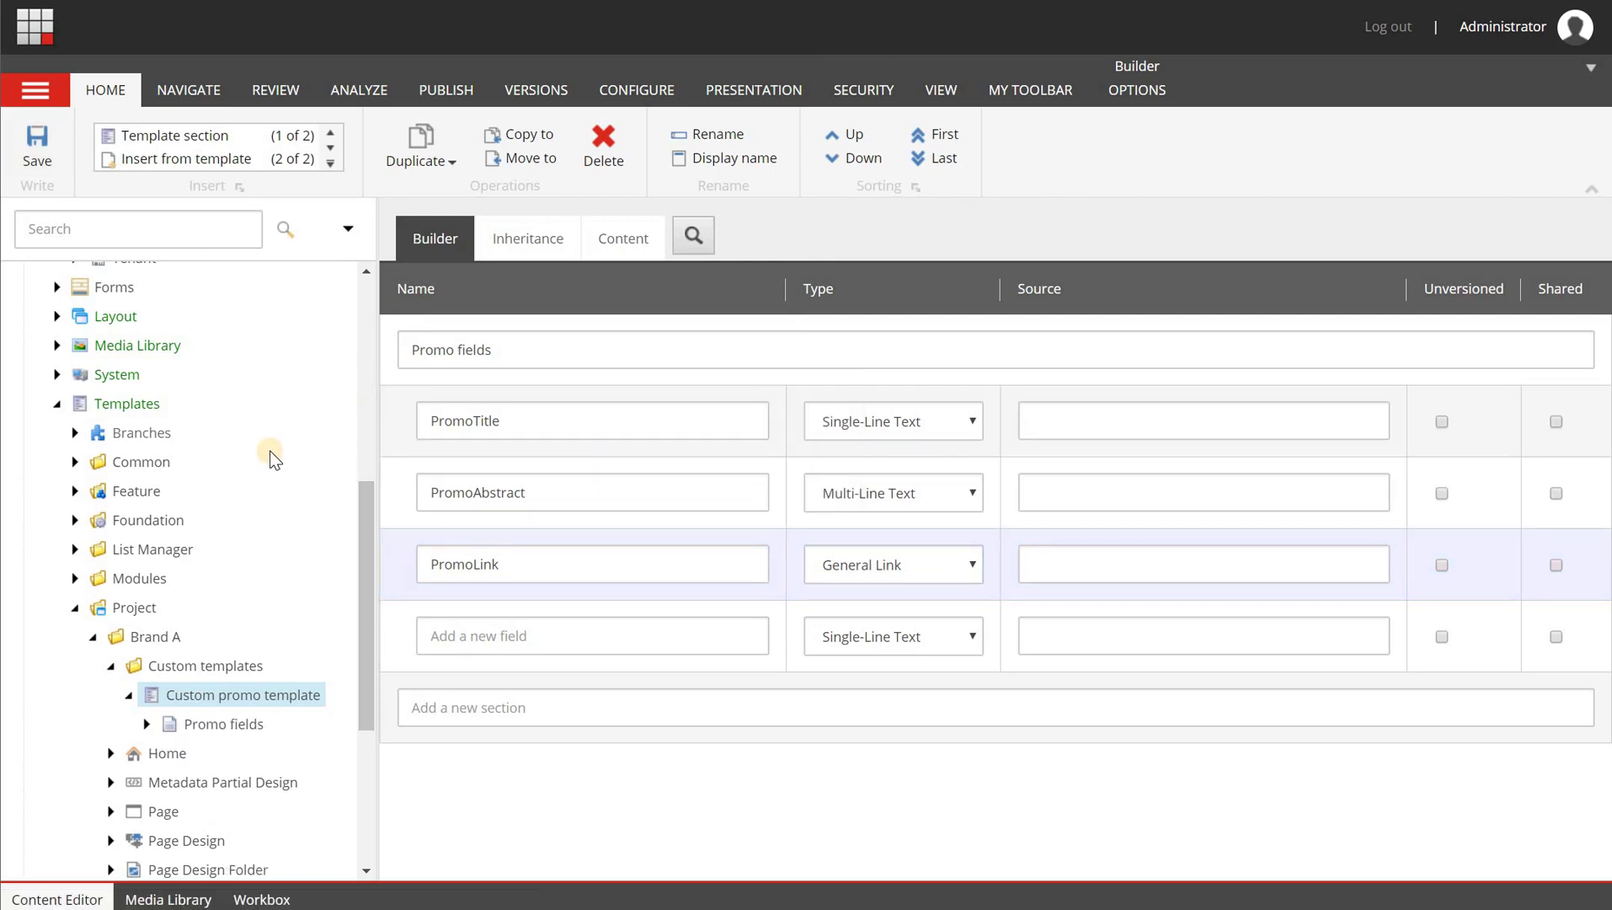
Step: Collapse the Home branch of Brand A corporate website and expand the site's Settings
{"action": "scroll", "coordinate": [267, 443], "scroll_direction": "up", "scroll_amount": 5}
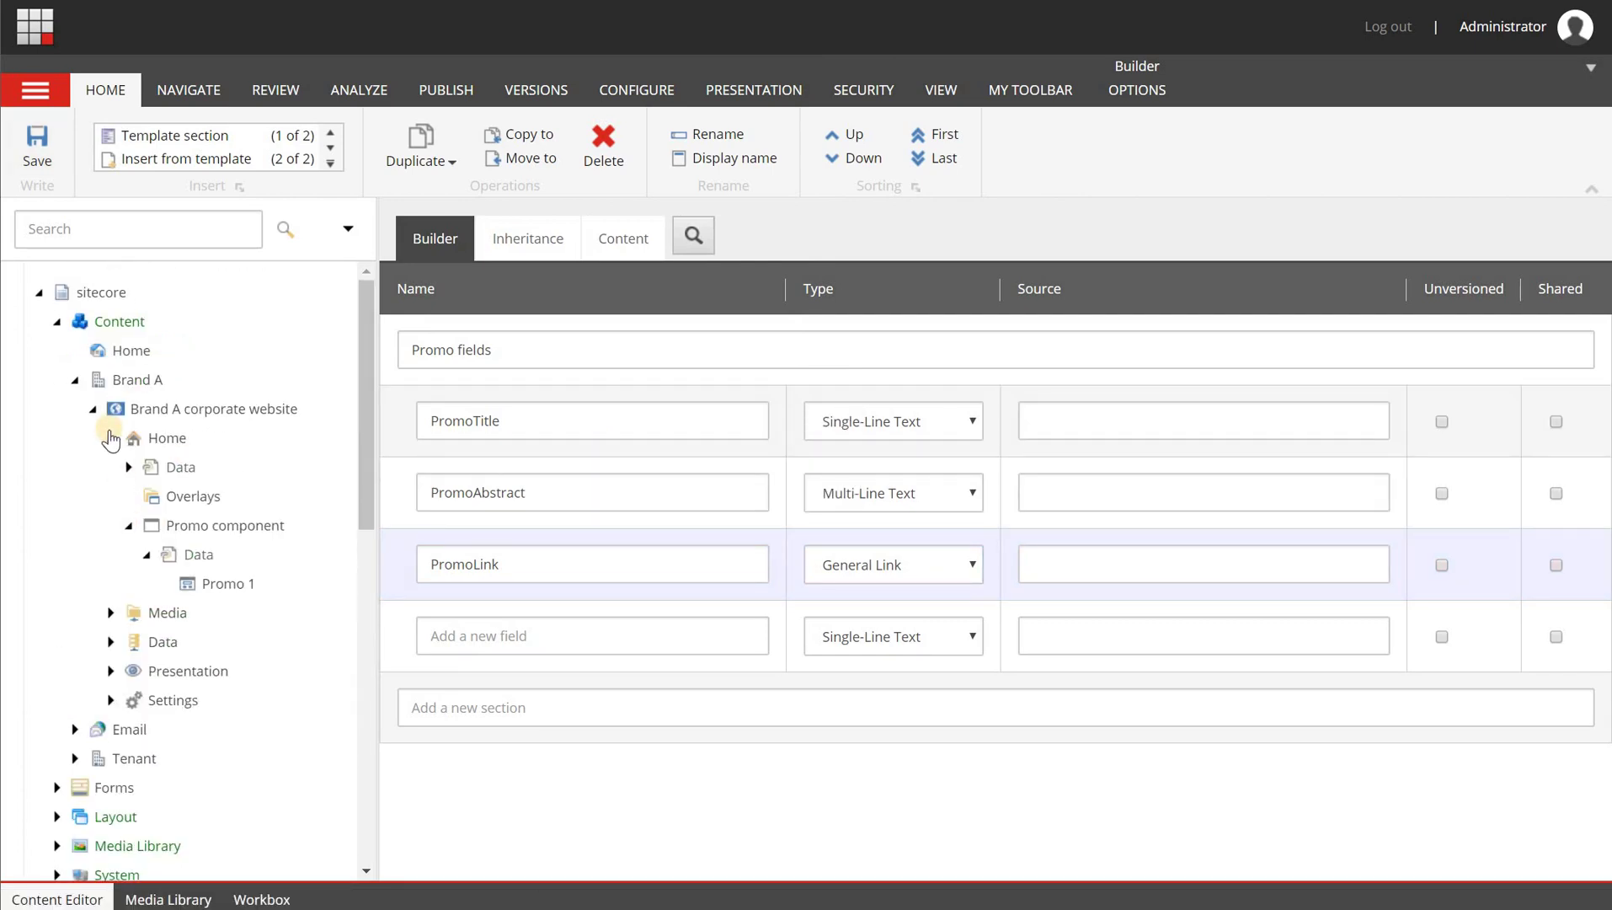
{"action": "left_click", "coordinate": [110, 437]}
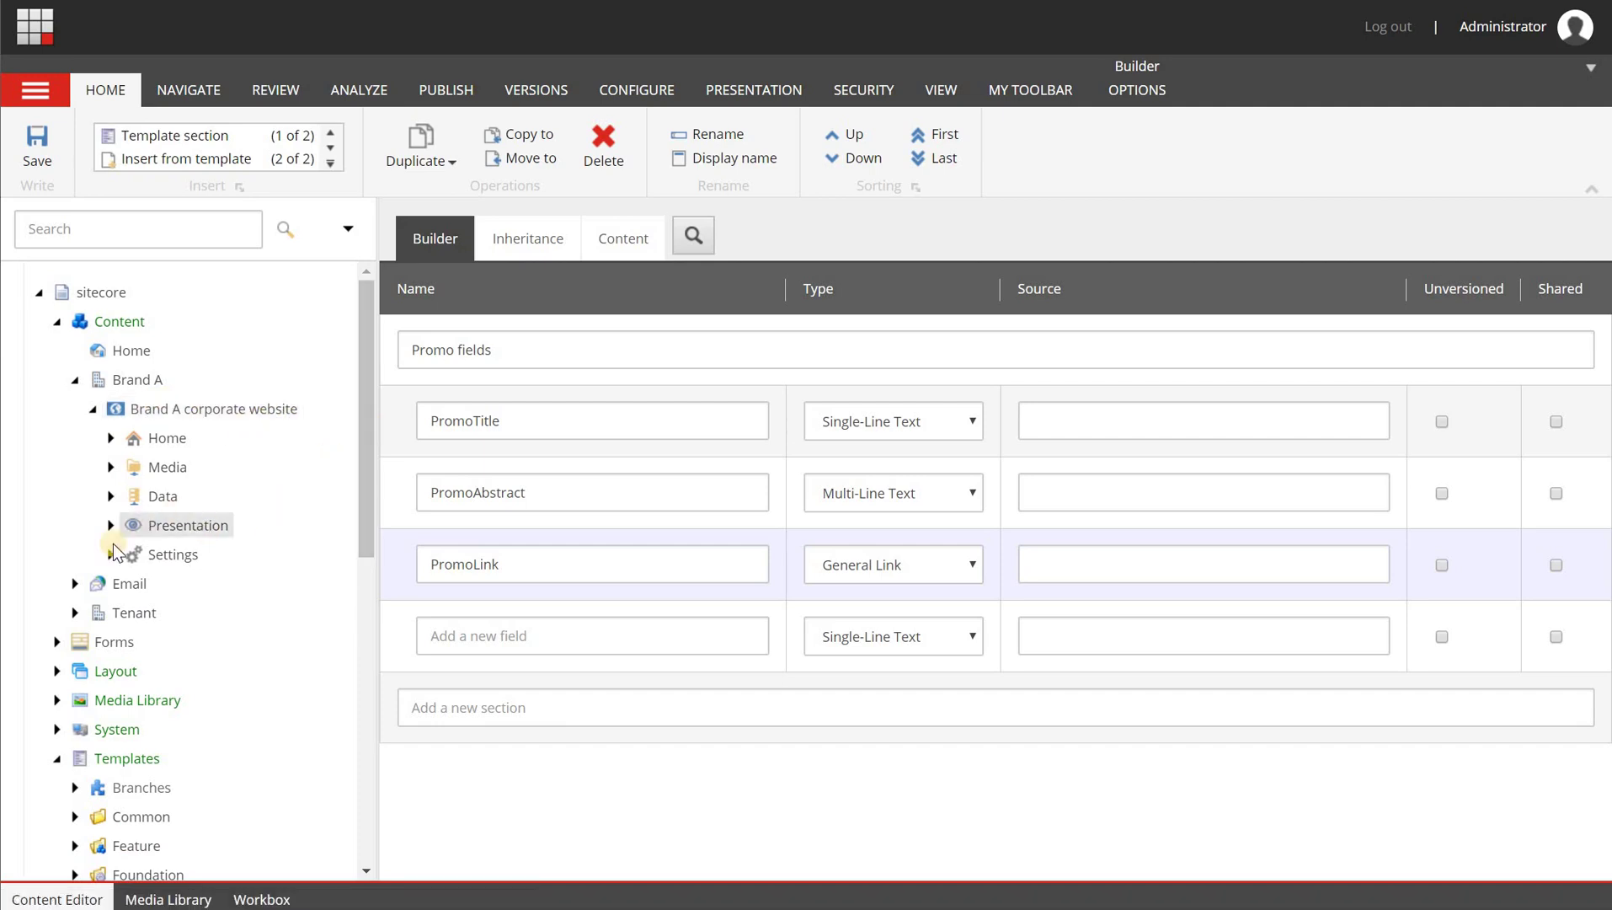
{"action": "left_click", "coordinate": [111, 556]}
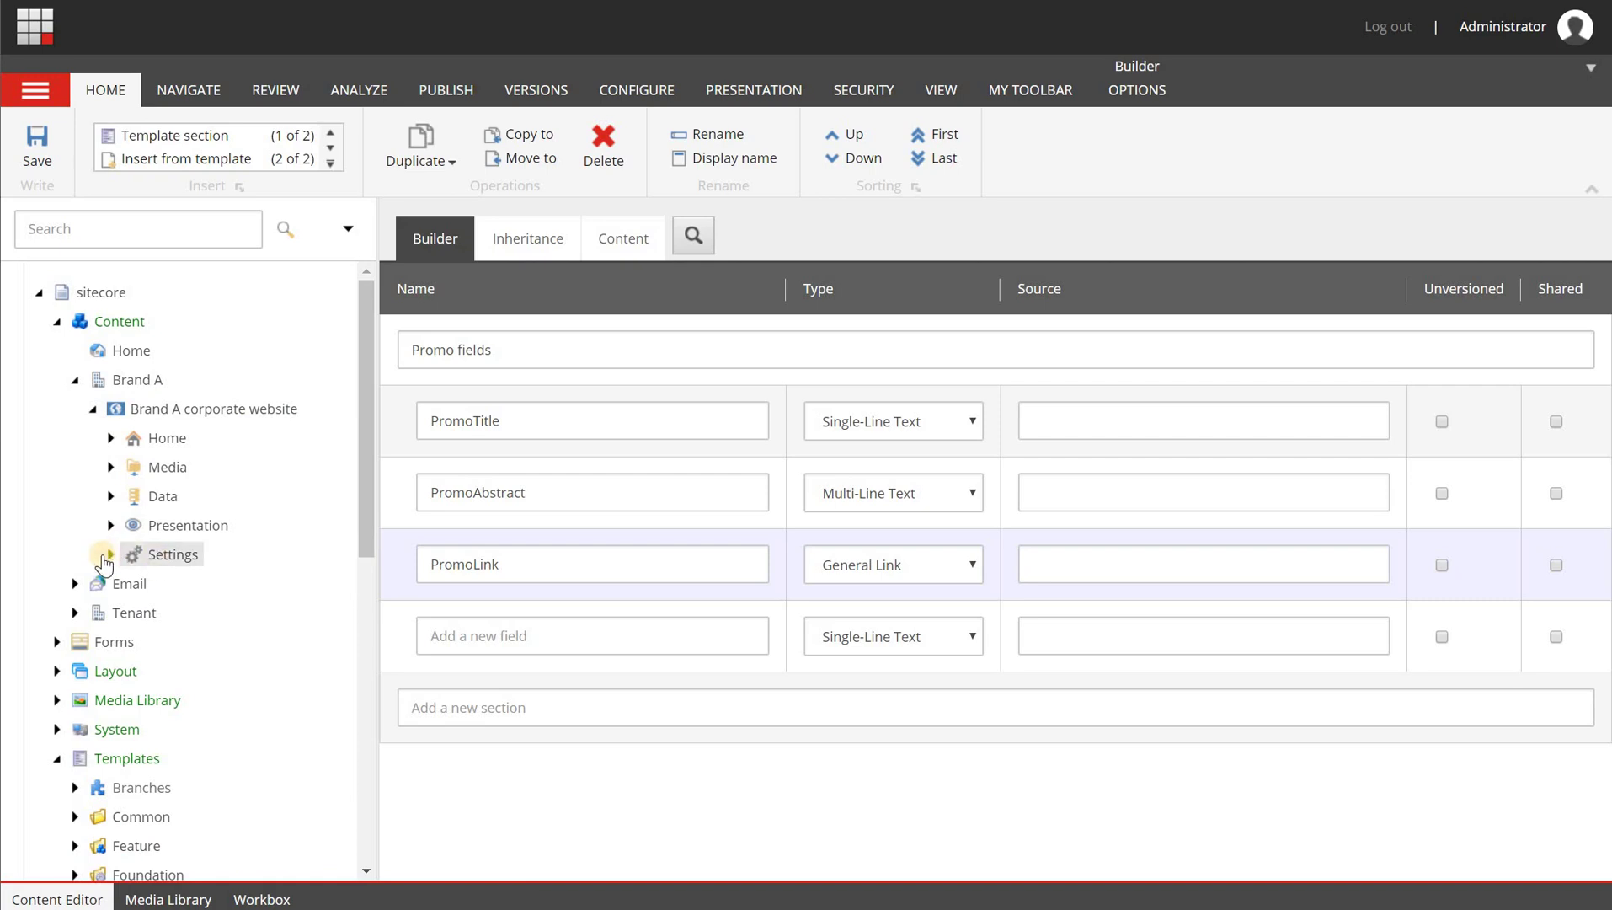
{"action": "scroll", "coordinate": [112, 560], "scroll_direction": "down", "scroll_amount": 4}
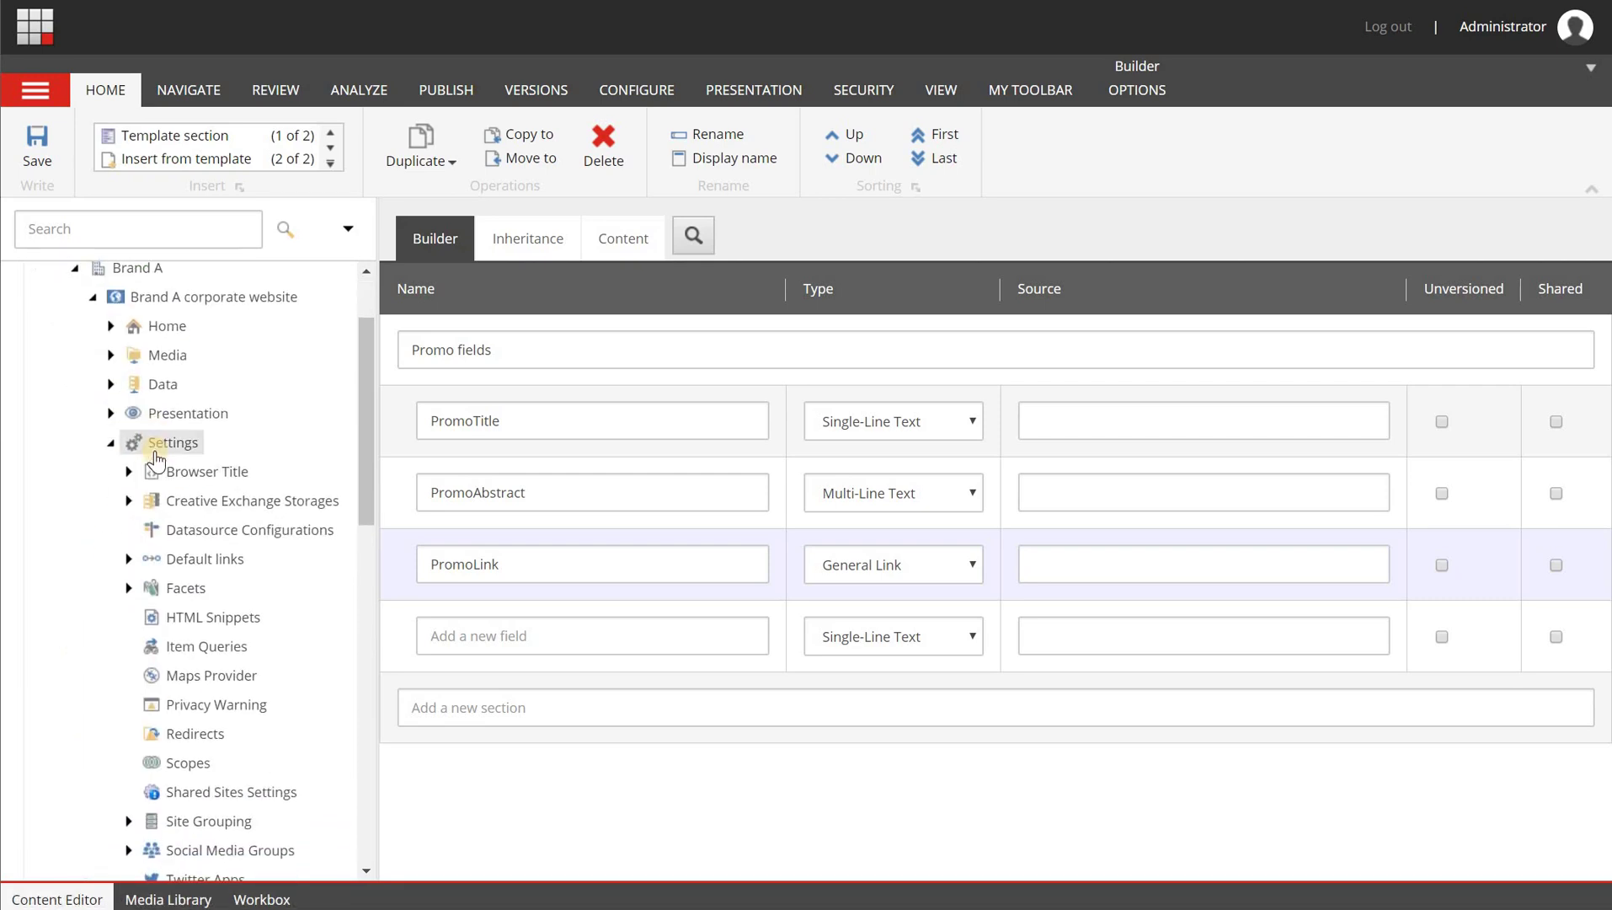
{"action": "scroll", "coordinate": [177, 421], "scroll_direction": "up", "scroll_amount": 2}
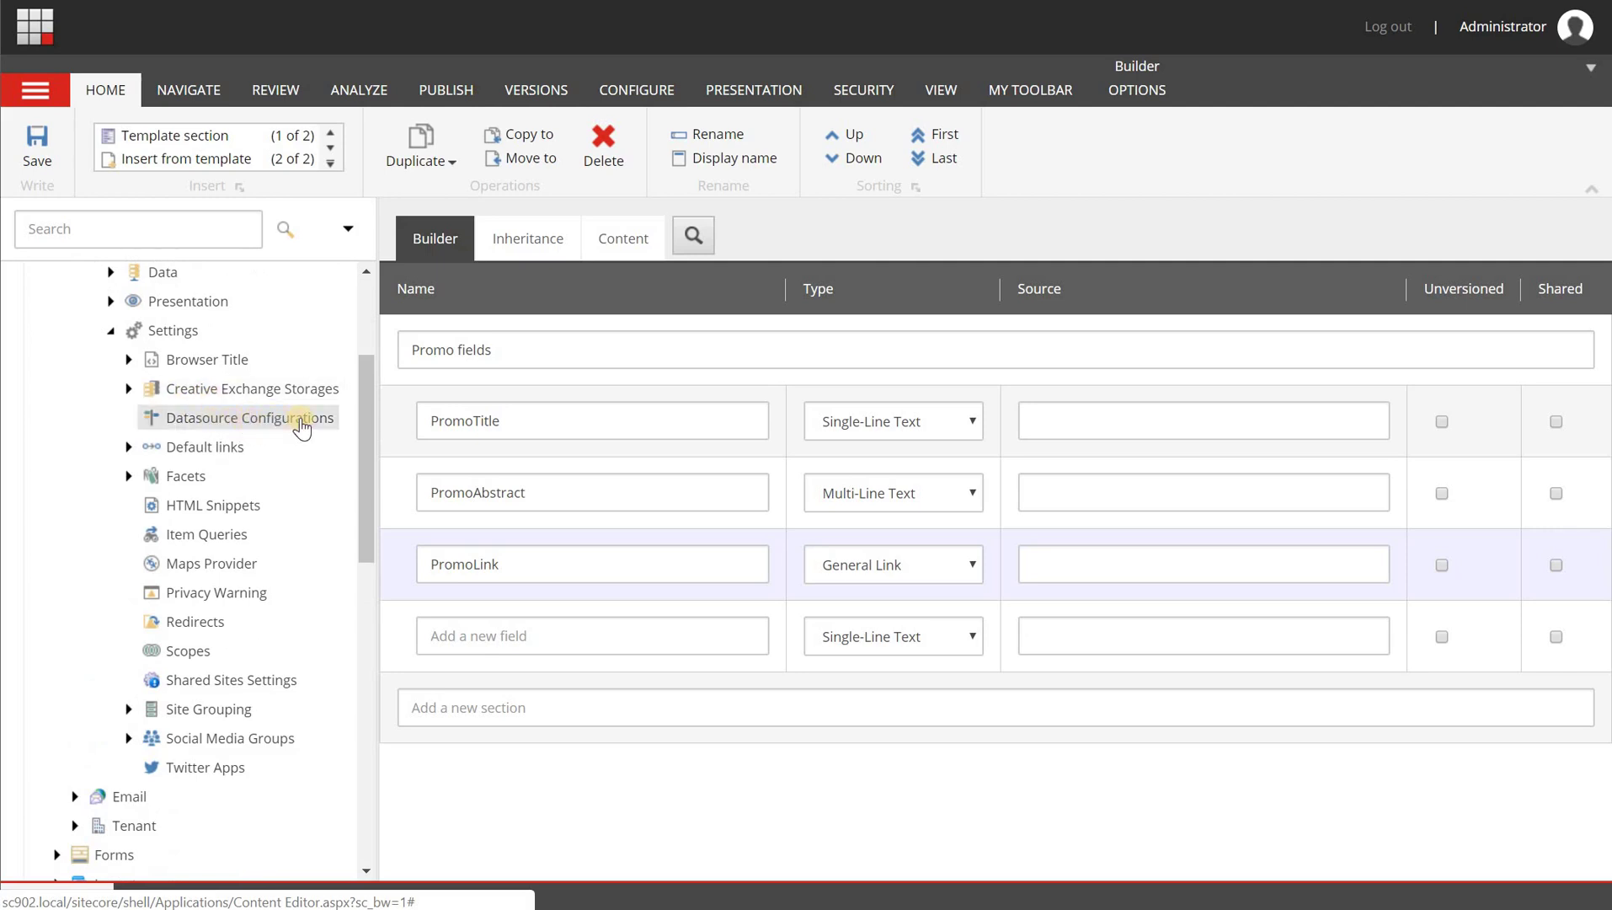
Step: Add a datasource configuration under Datasource Configurations for the Promo rendering from the Page Content folder, and show its Datasource configuration fields
{"action": "right_click", "coordinate": [301, 428]}
{"action": "mouse_move", "coordinate": [404, 433]}
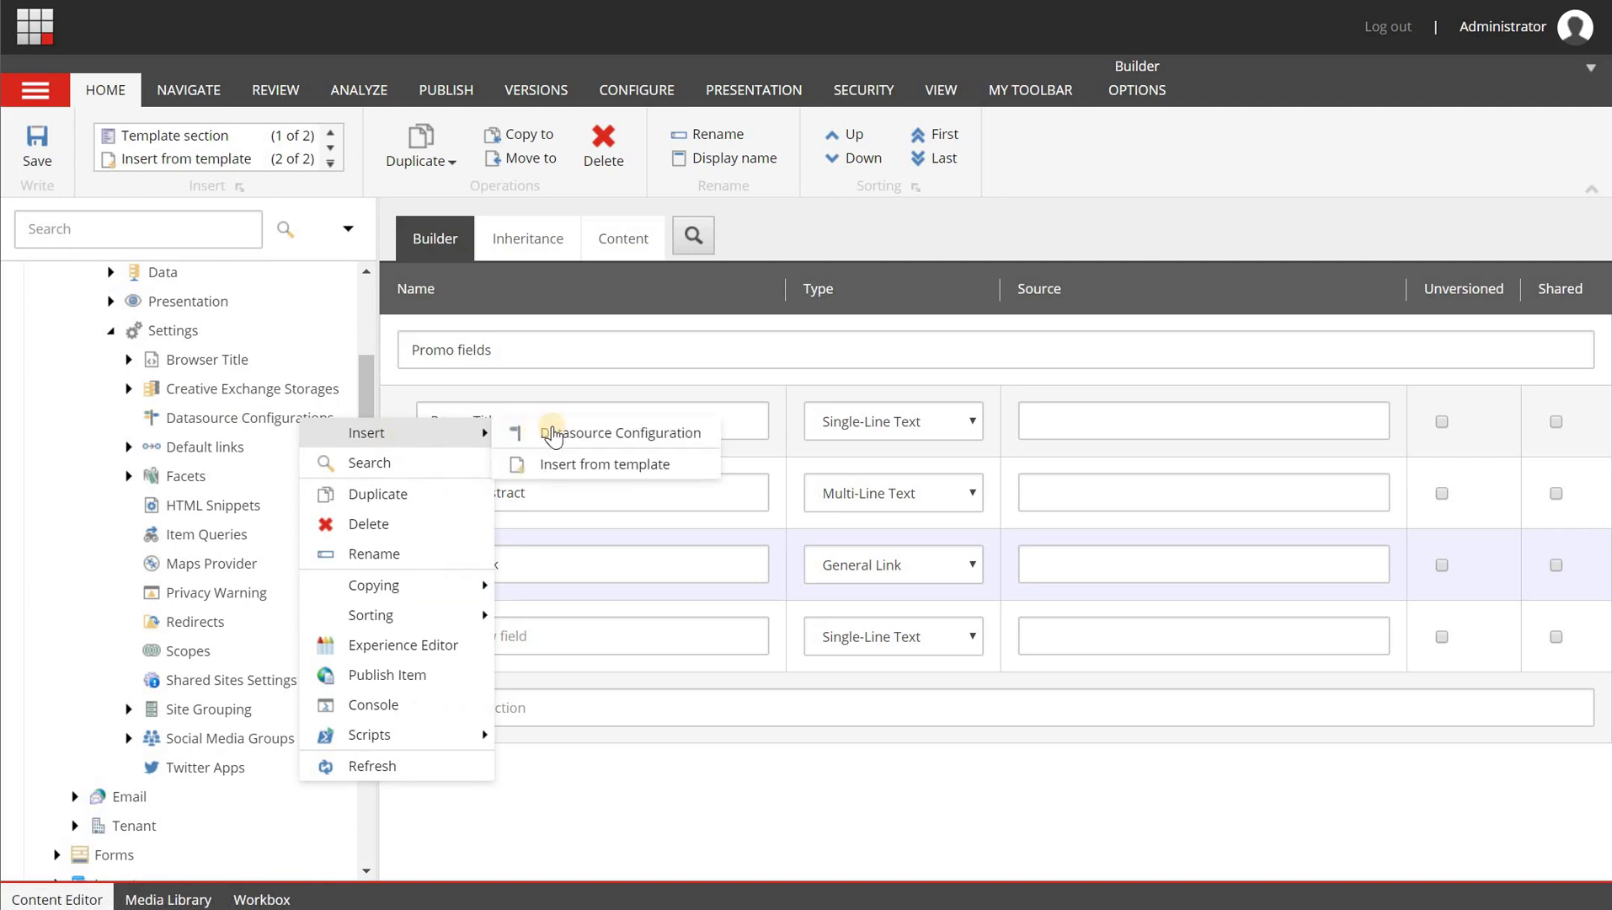
{"action": "left_click", "coordinate": [576, 433]}
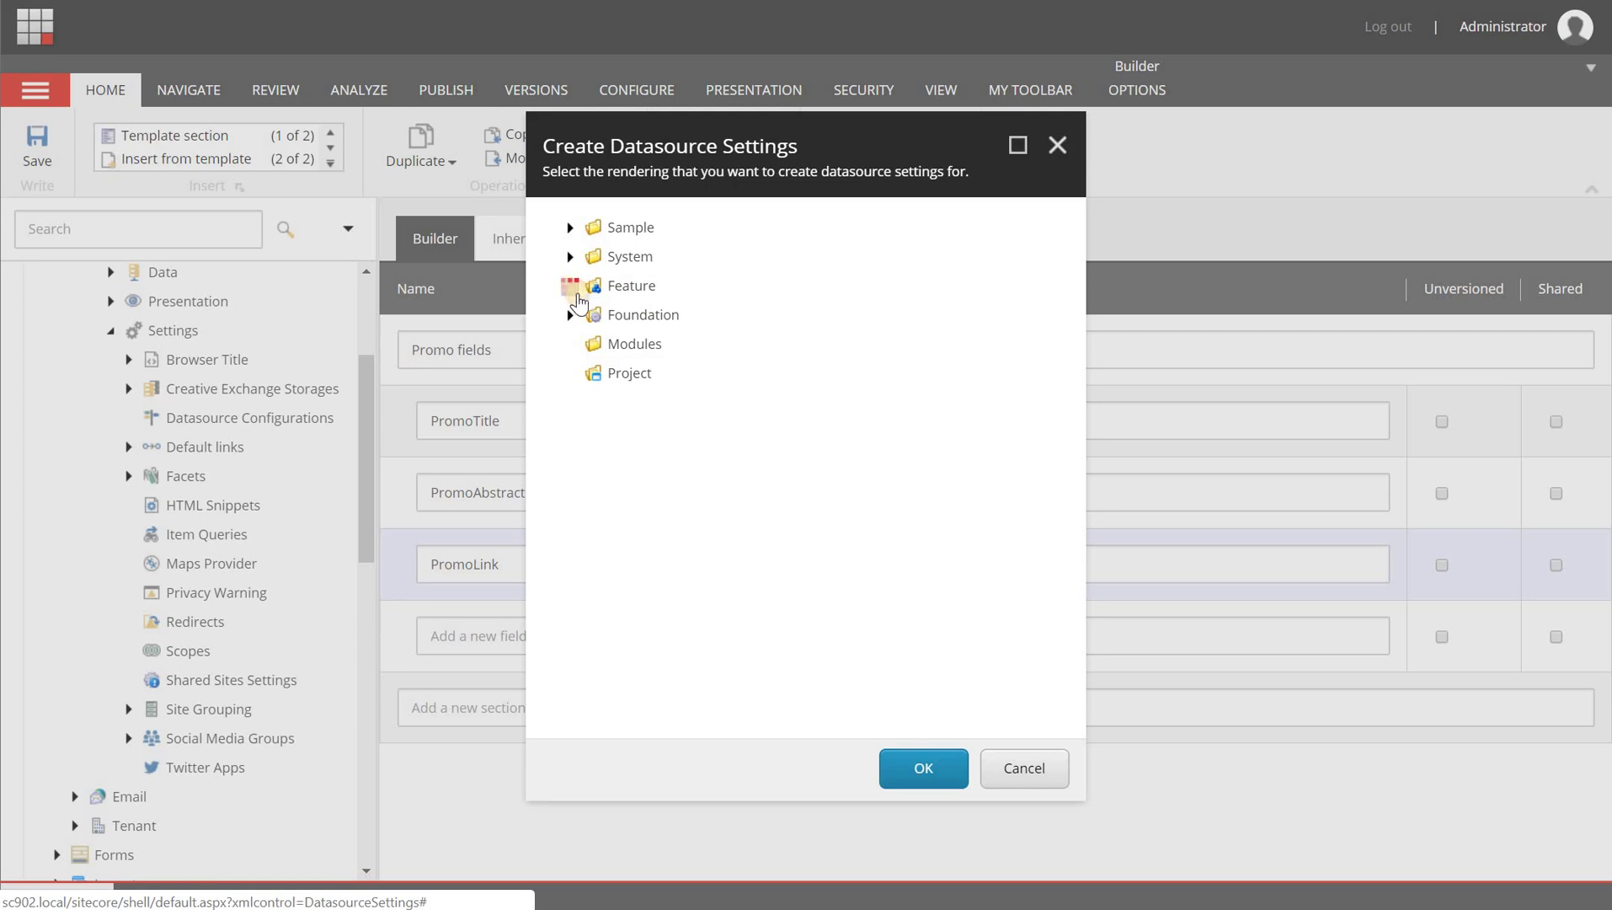
{"action": "left_click", "coordinate": [588, 315]}
{"action": "scroll", "coordinate": [674, 539], "scroll_direction": "down", "scroll_amount": 4}
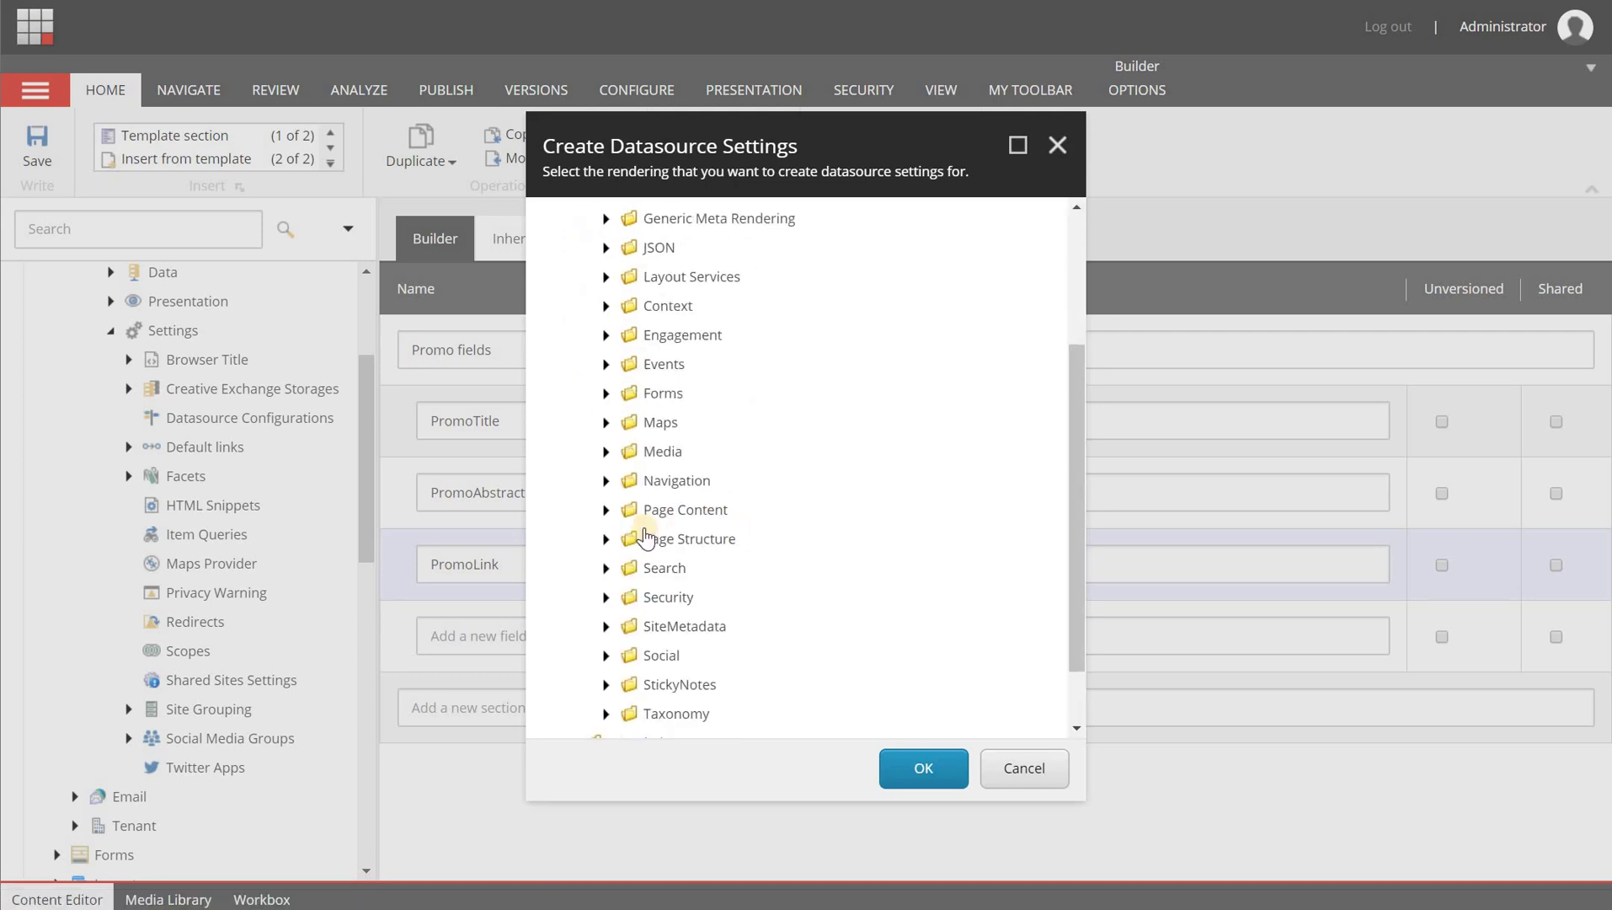
{"action": "left_click", "coordinate": [606, 498]}
{"action": "scroll", "coordinate": [674, 547], "scroll_direction": "down", "scroll_amount": 2}
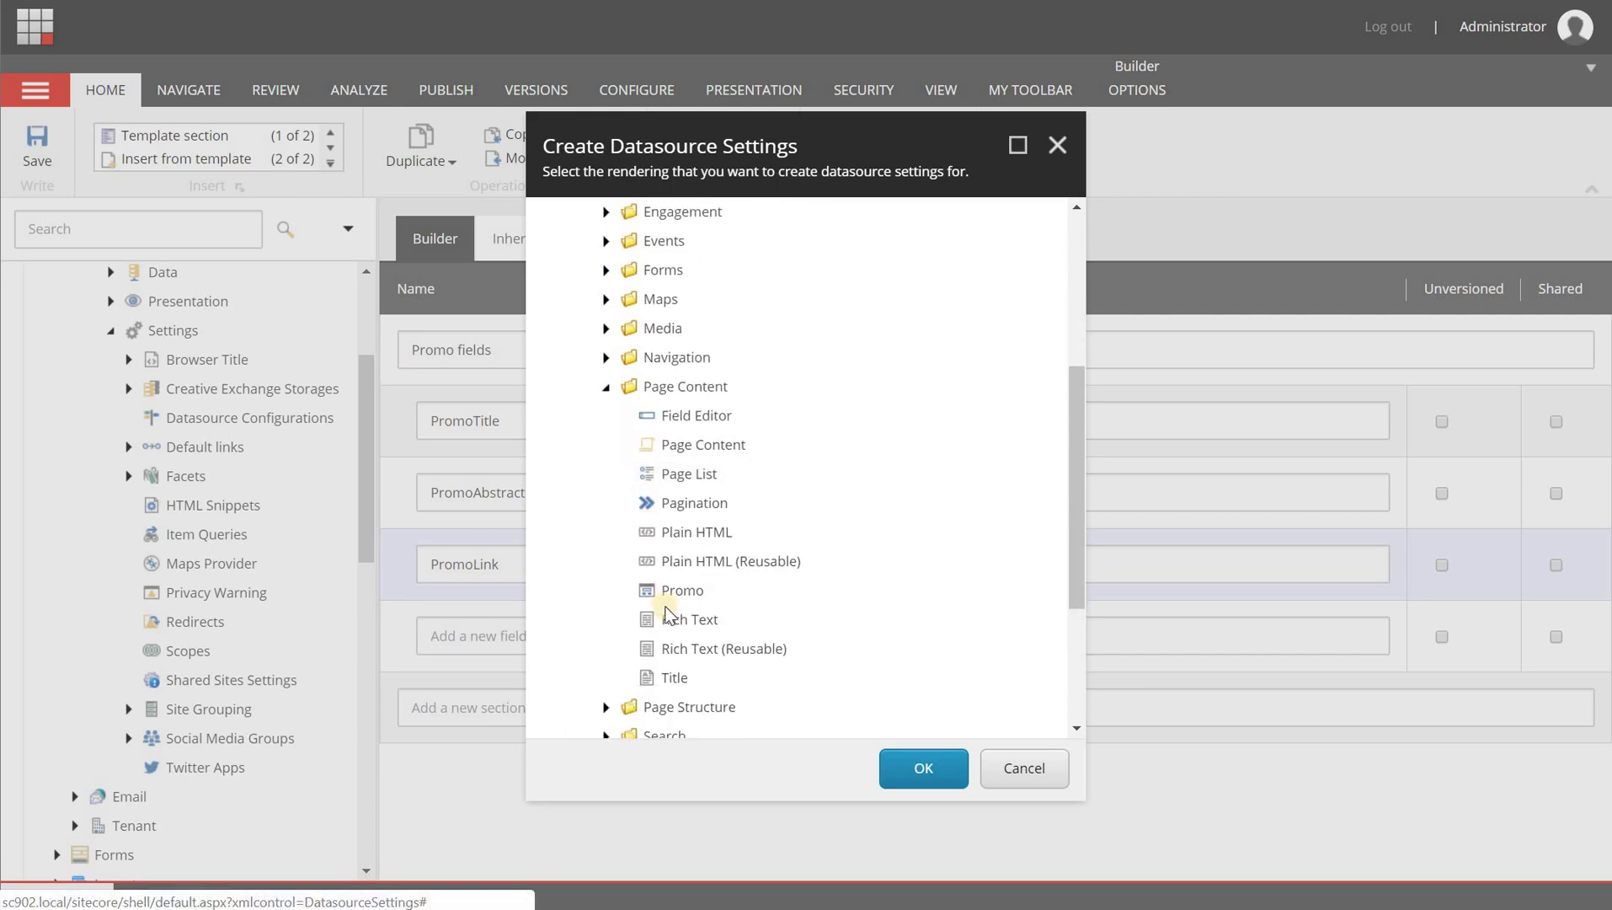
{"action": "left_click", "coordinate": [681, 590]}
{"action": "left_click", "coordinate": [943, 767]}
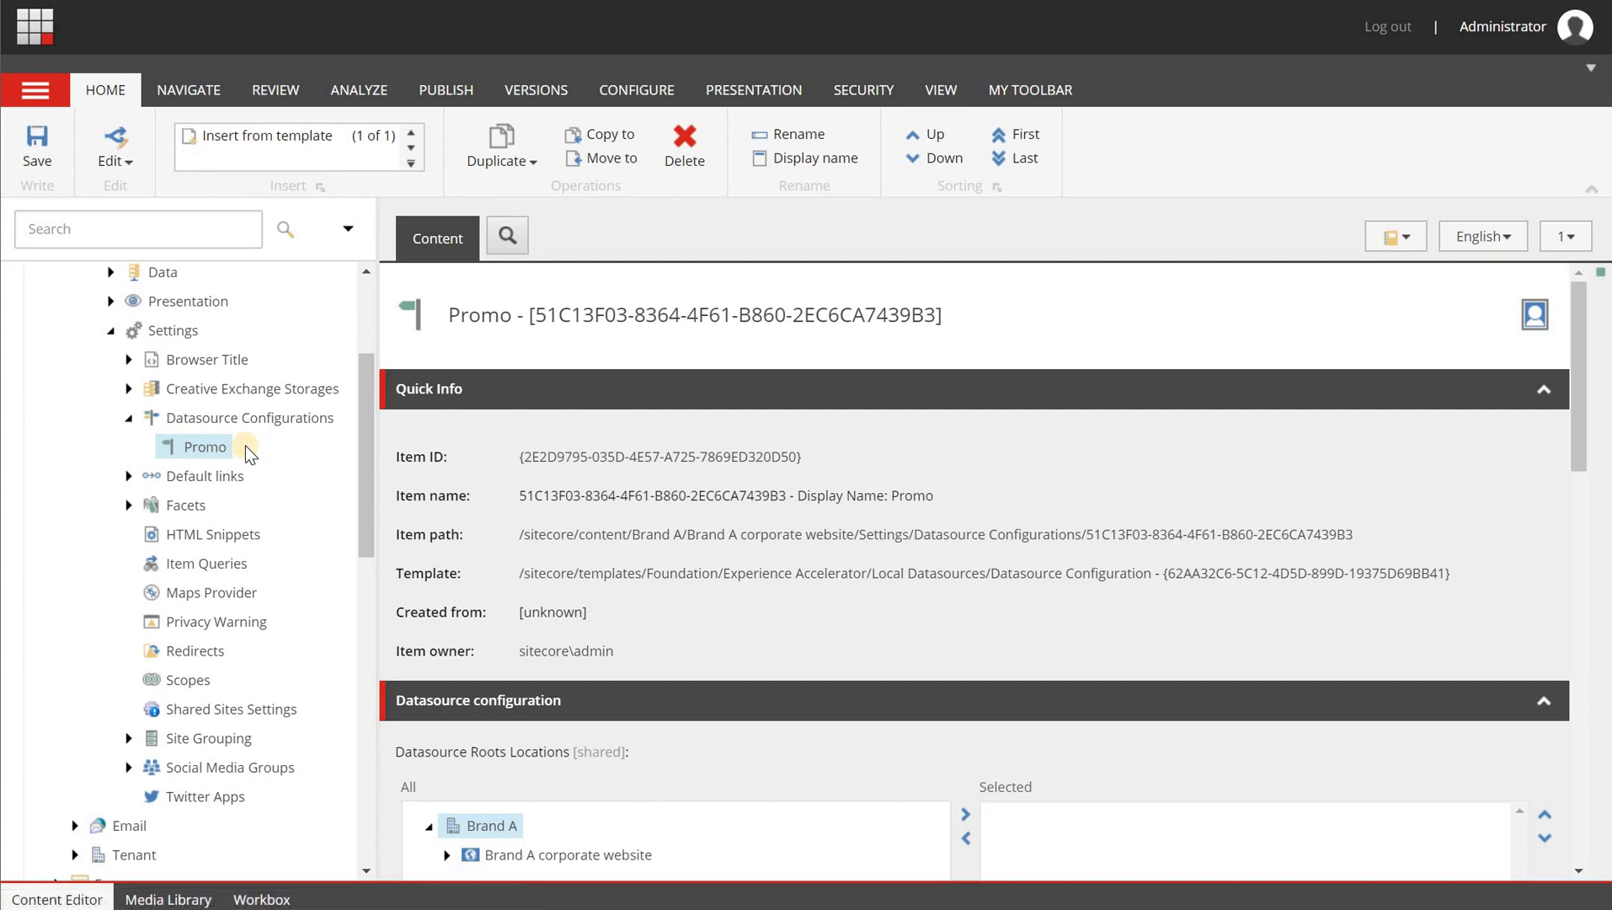
{"action": "scroll", "coordinate": [1222, 505], "scroll_direction": "down", "scroll_amount": 4}
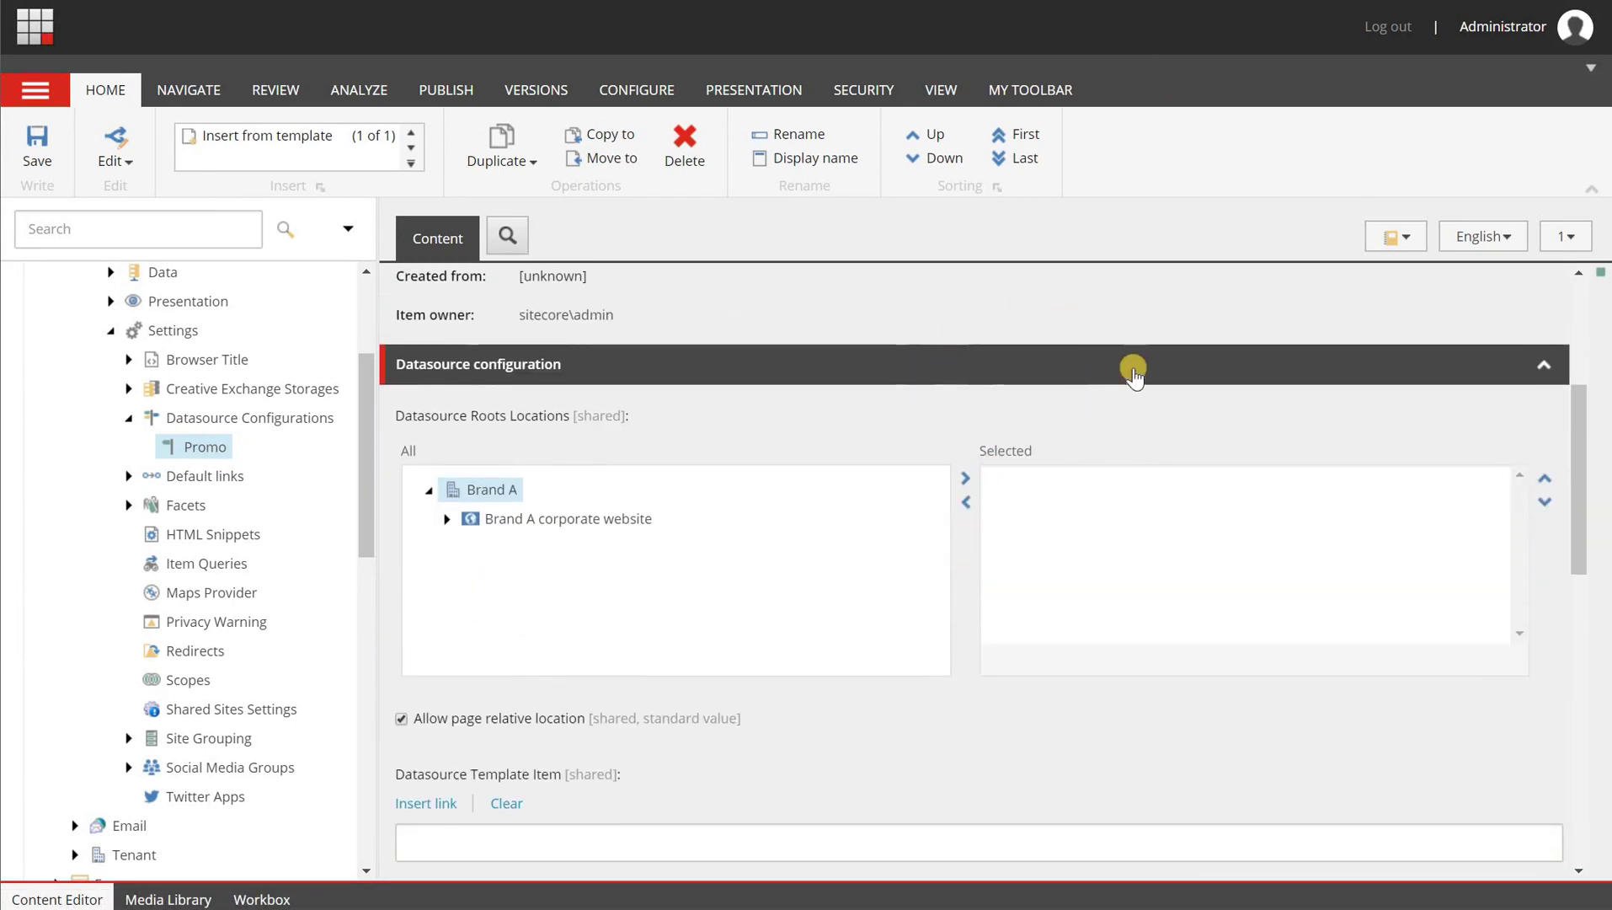
{"action": "scroll", "coordinate": [1002, 404], "scroll_direction": "down", "scroll_amount": 1}
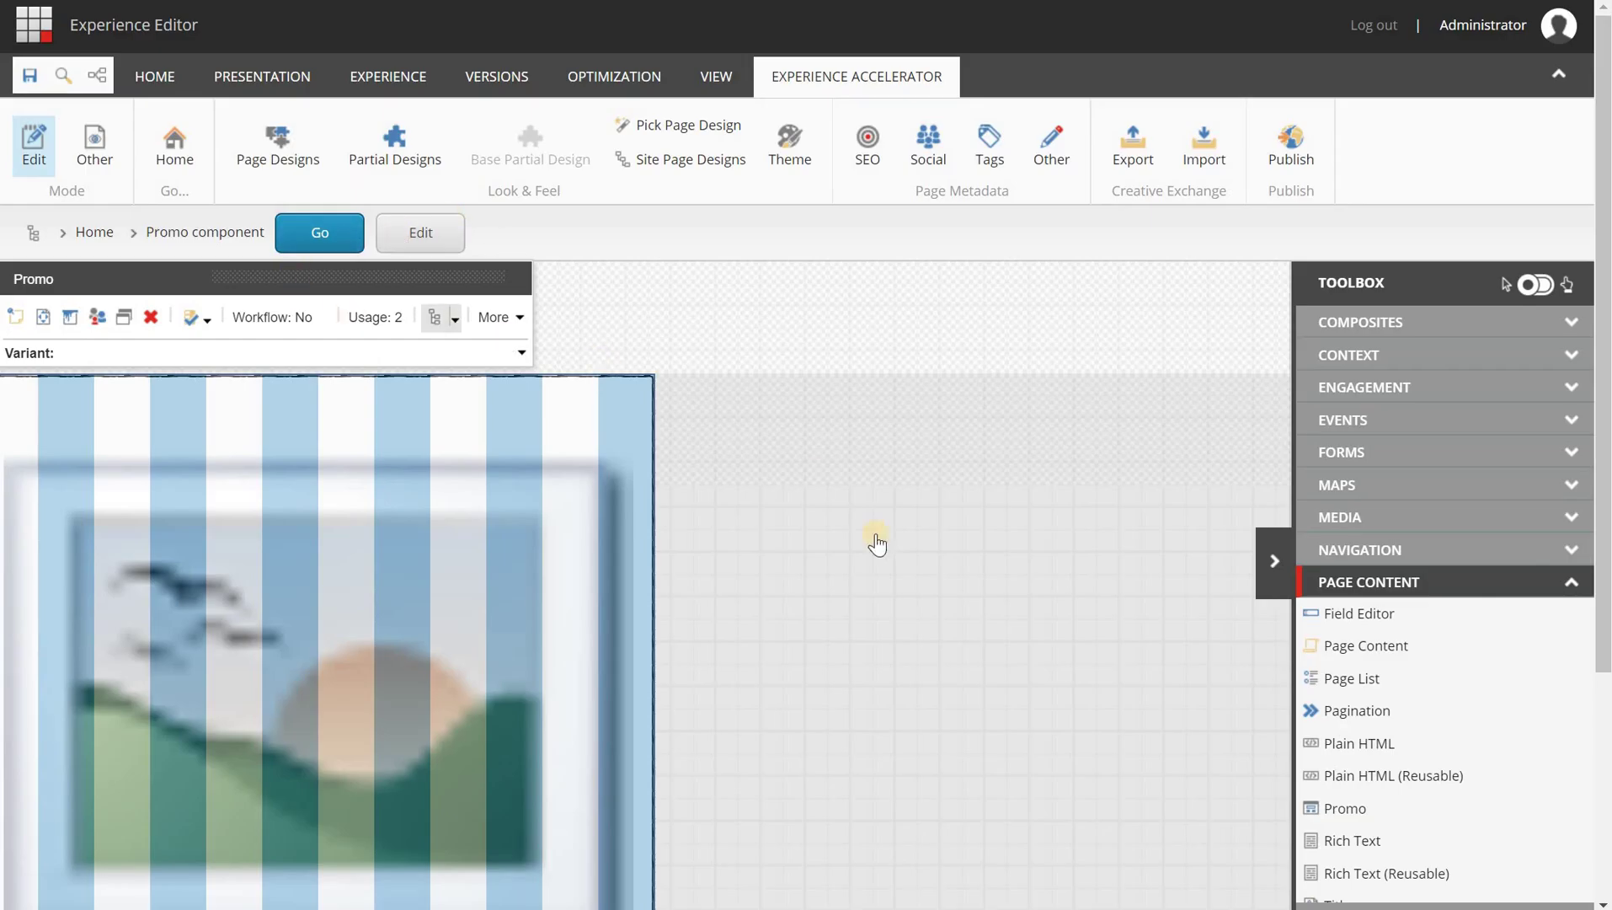
Step: Switch to the Experience Editor and bring up the associated content choices for a new Promo rendering in column-2-2
{"action": "left_click", "coordinate": [896, 436]}
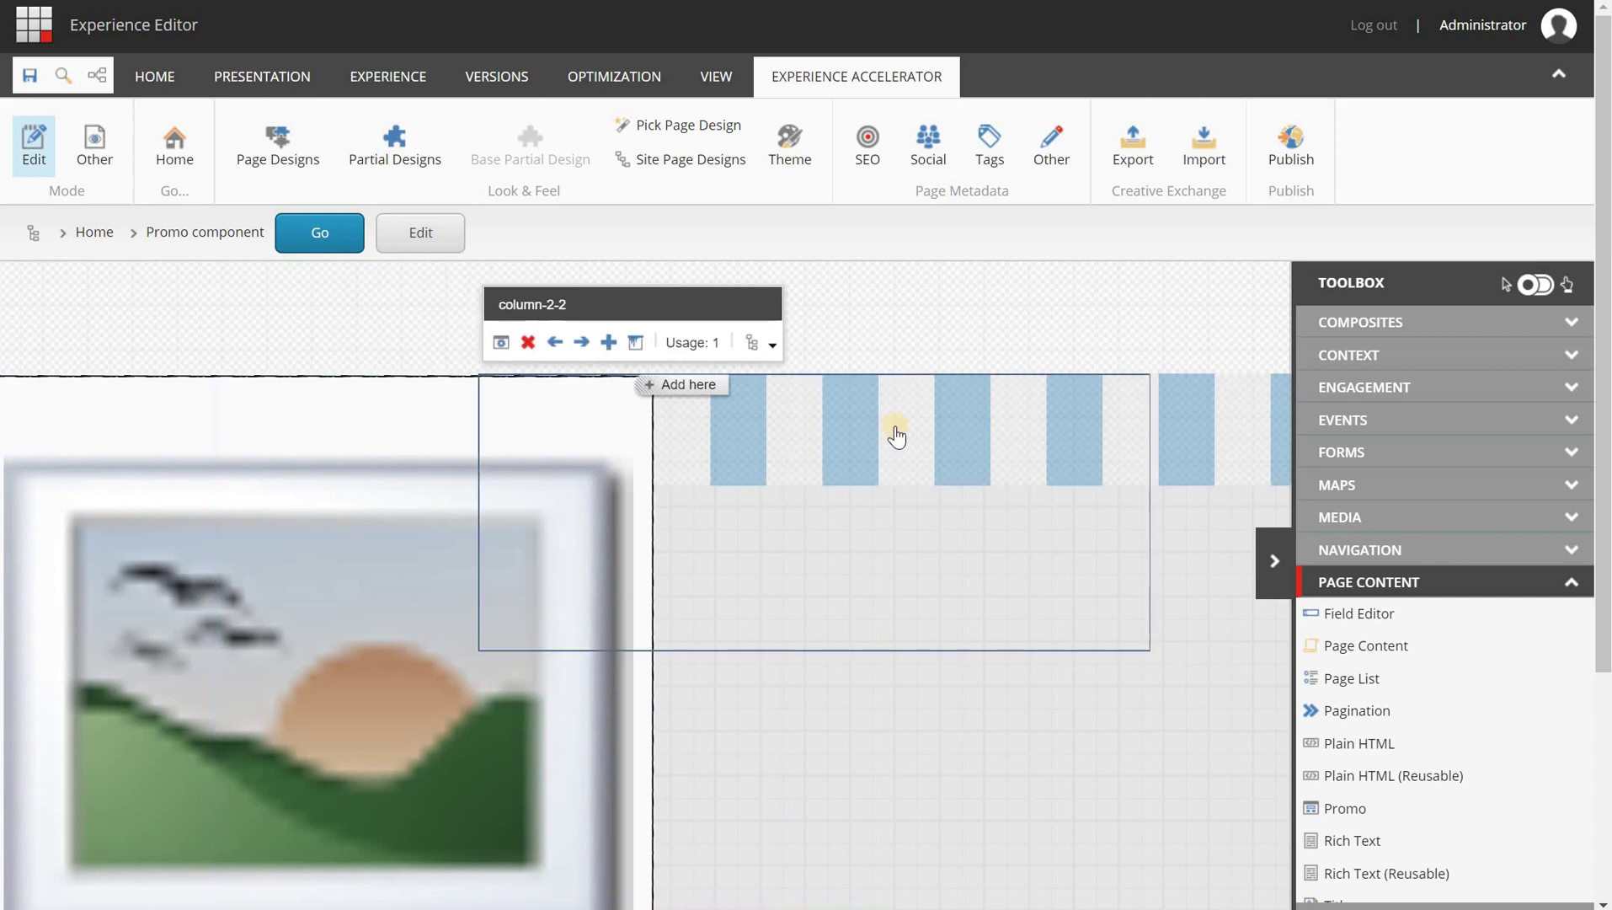
{"action": "left_click", "coordinate": [708, 384]}
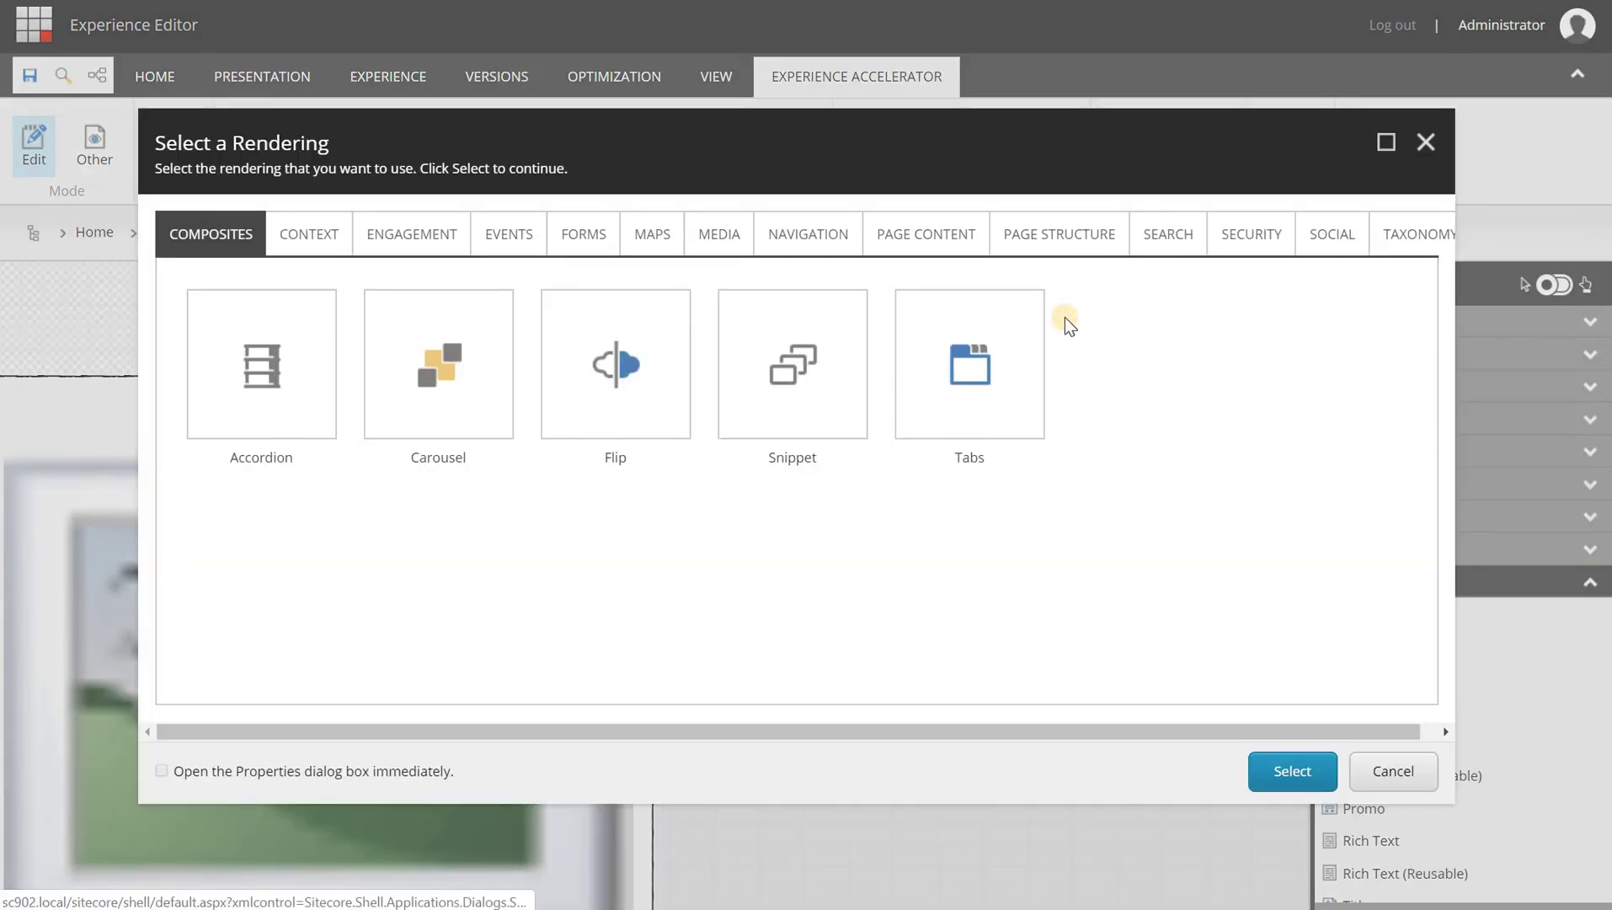
{"action": "left_click", "coordinate": [892, 236]}
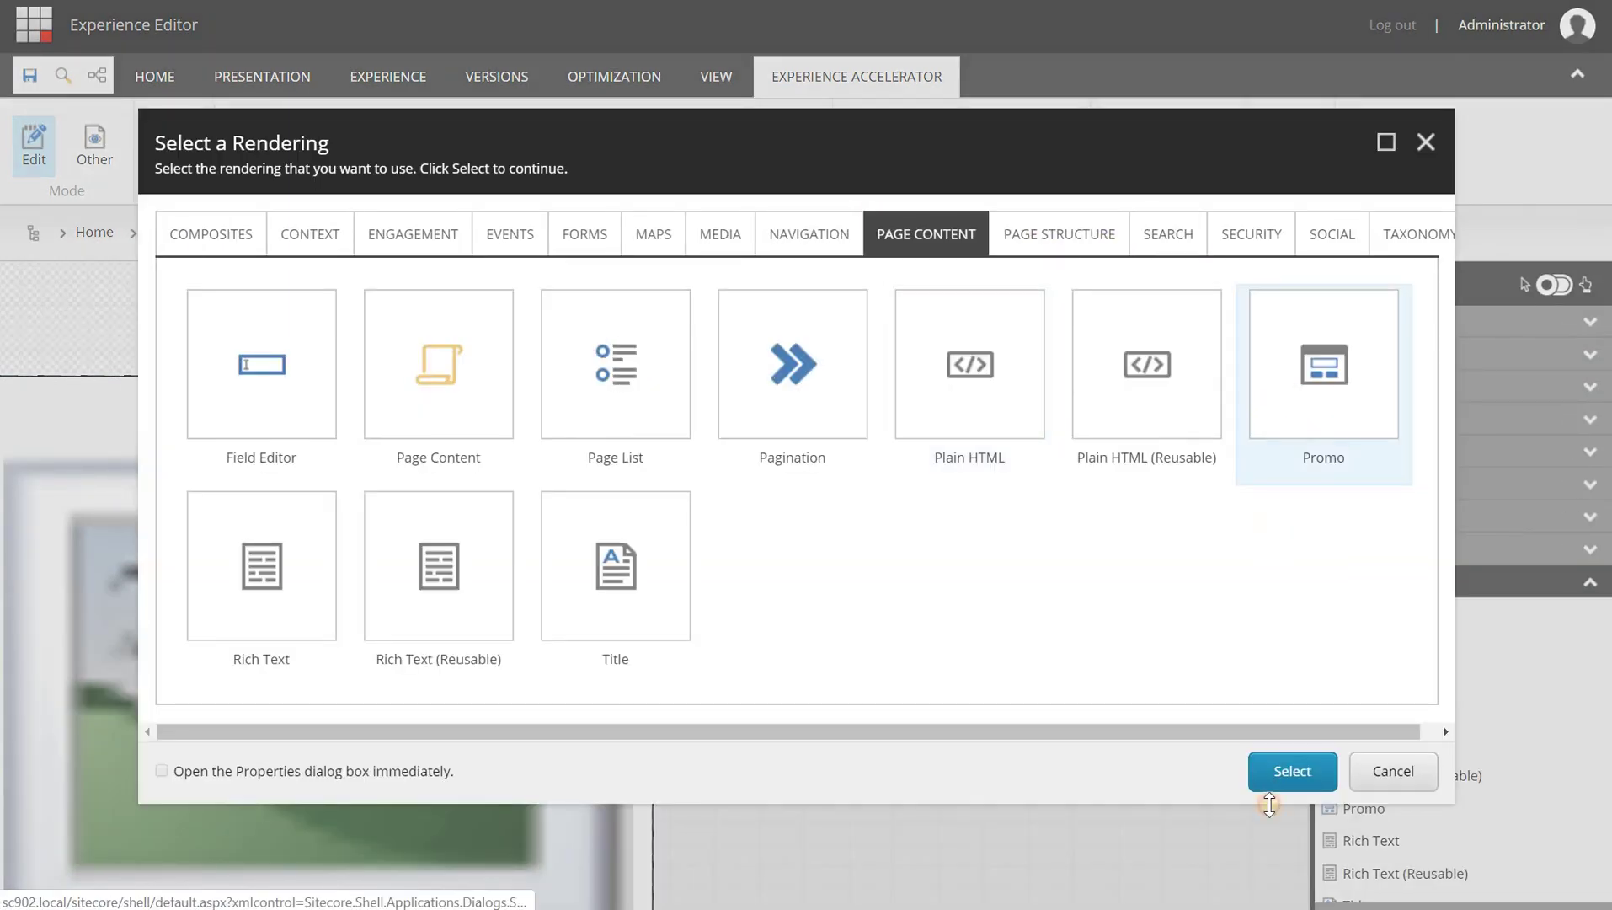
{"action": "left_click", "coordinate": [1292, 771]}
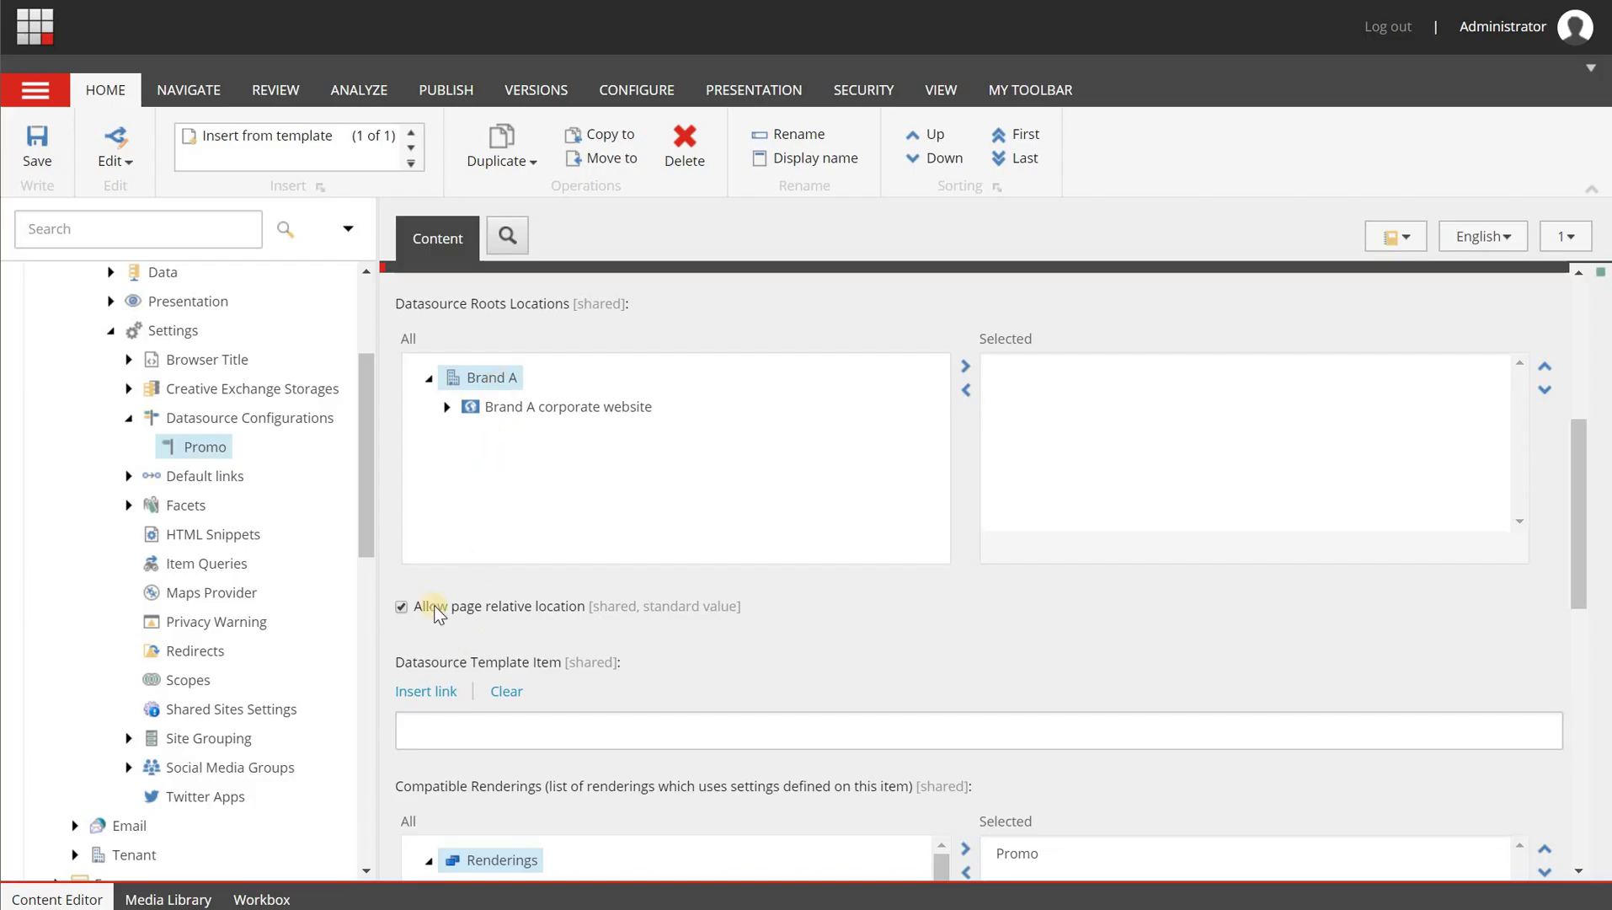
Step: Disable Allow page relative location in the Promo datasource configuration, save it, and cancel the pending content selection in the Experience Editor
{"action": "left_click", "coordinate": [402, 607]}
{"action": "left_click", "coordinate": [37, 145]}
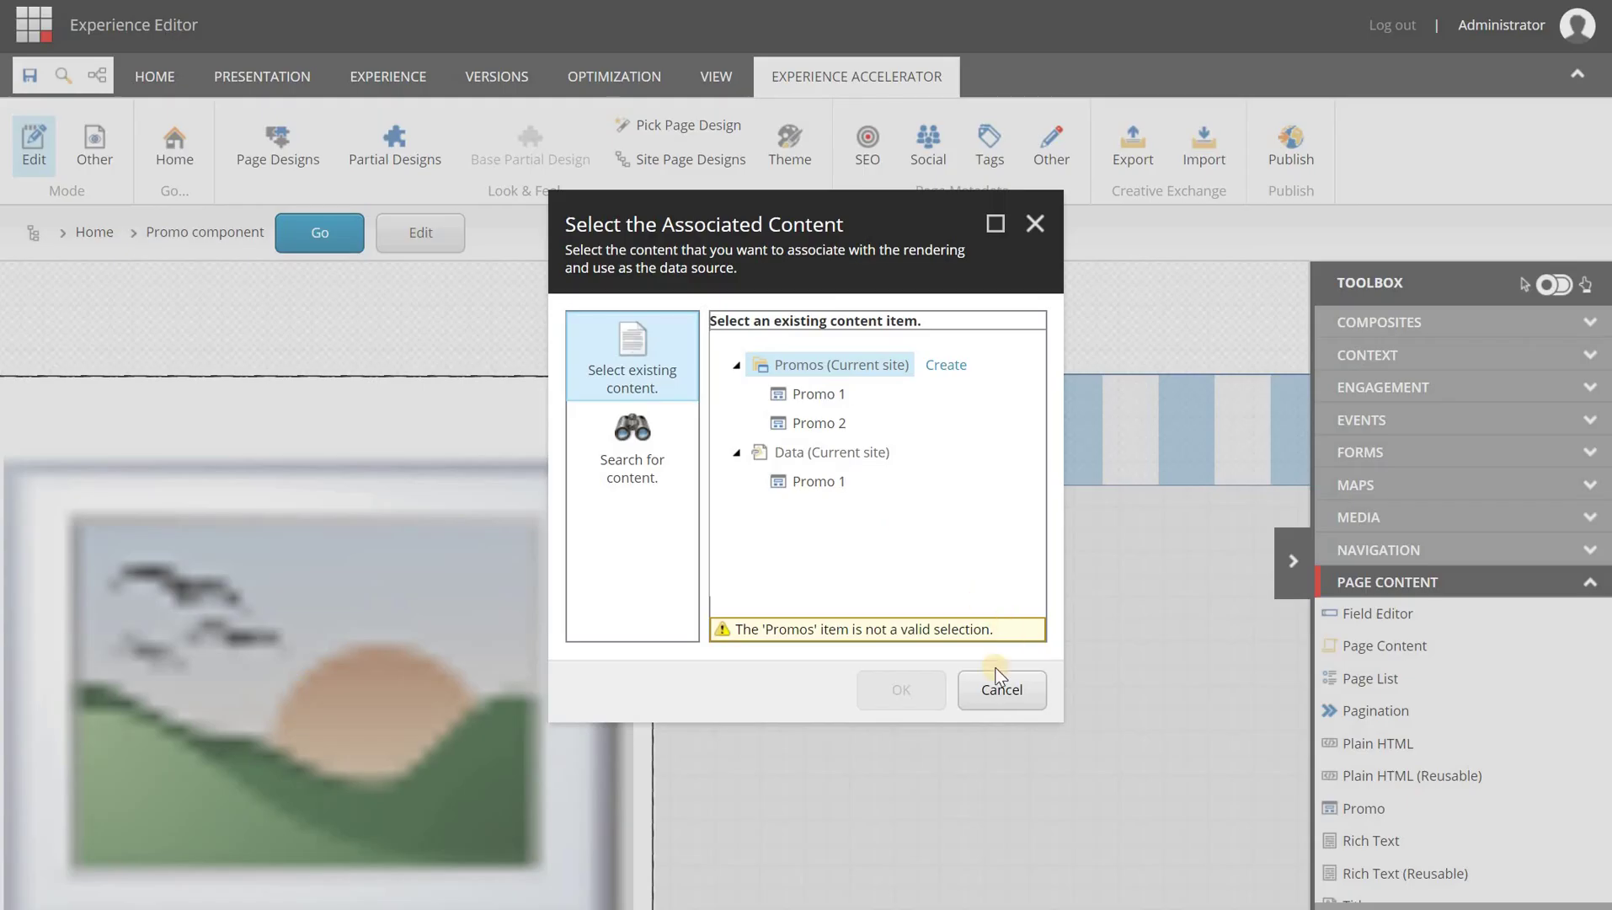
{"action": "left_click", "coordinate": [997, 692]}
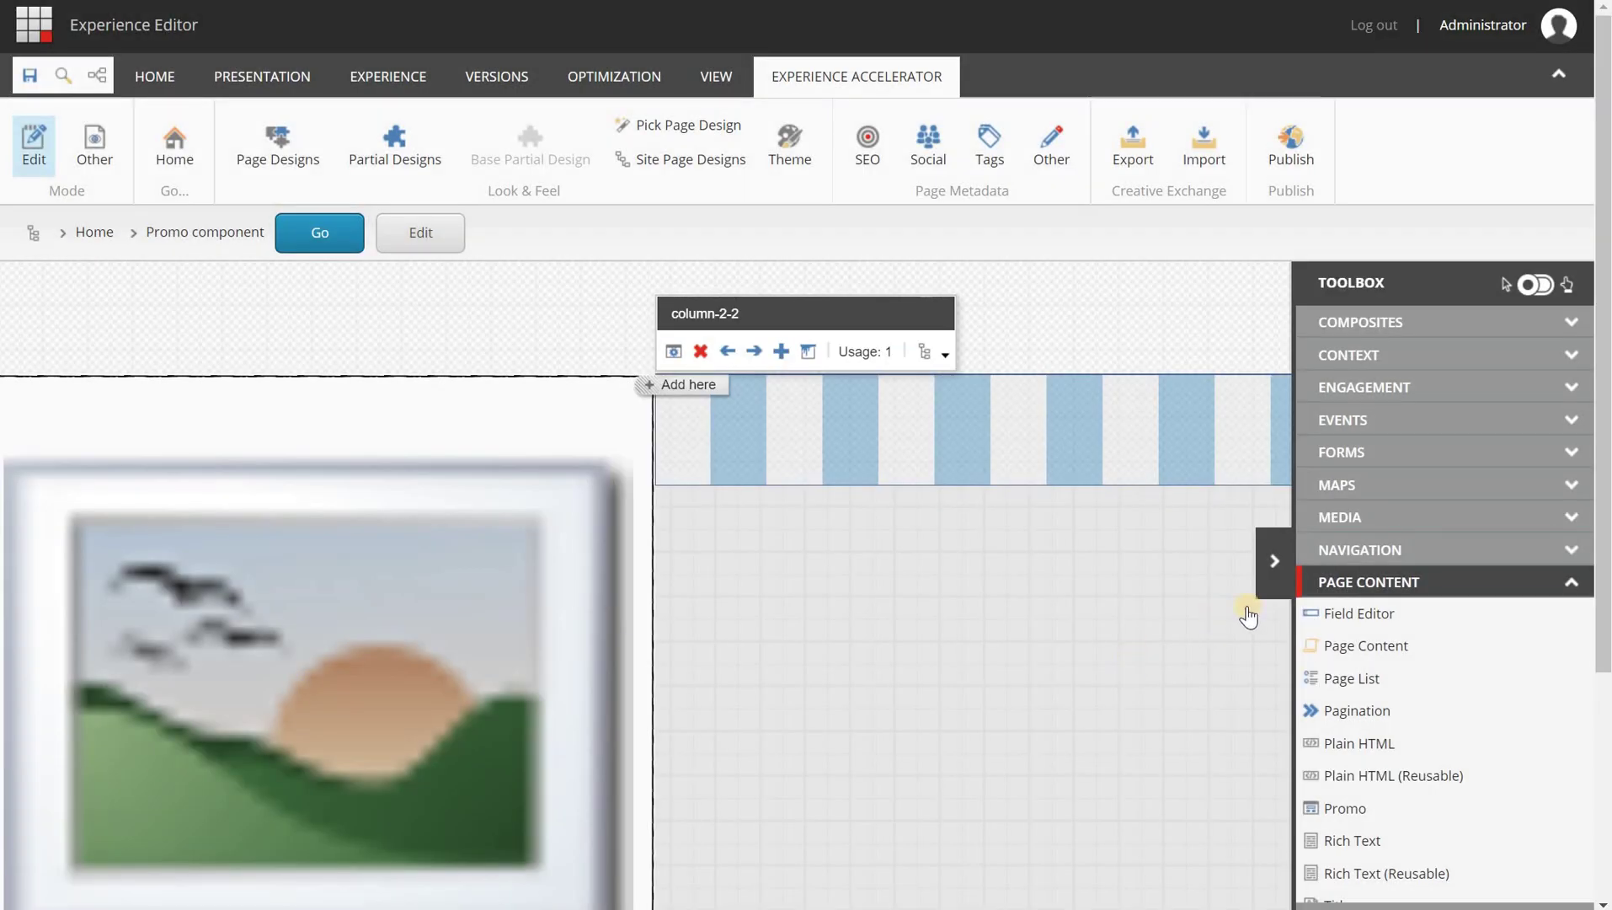
Step: Insert the Page Content Promo rendering in column-2-2 again to check the offered content locations, and cancel the selection
{"action": "left_click", "coordinate": [674, 377]}
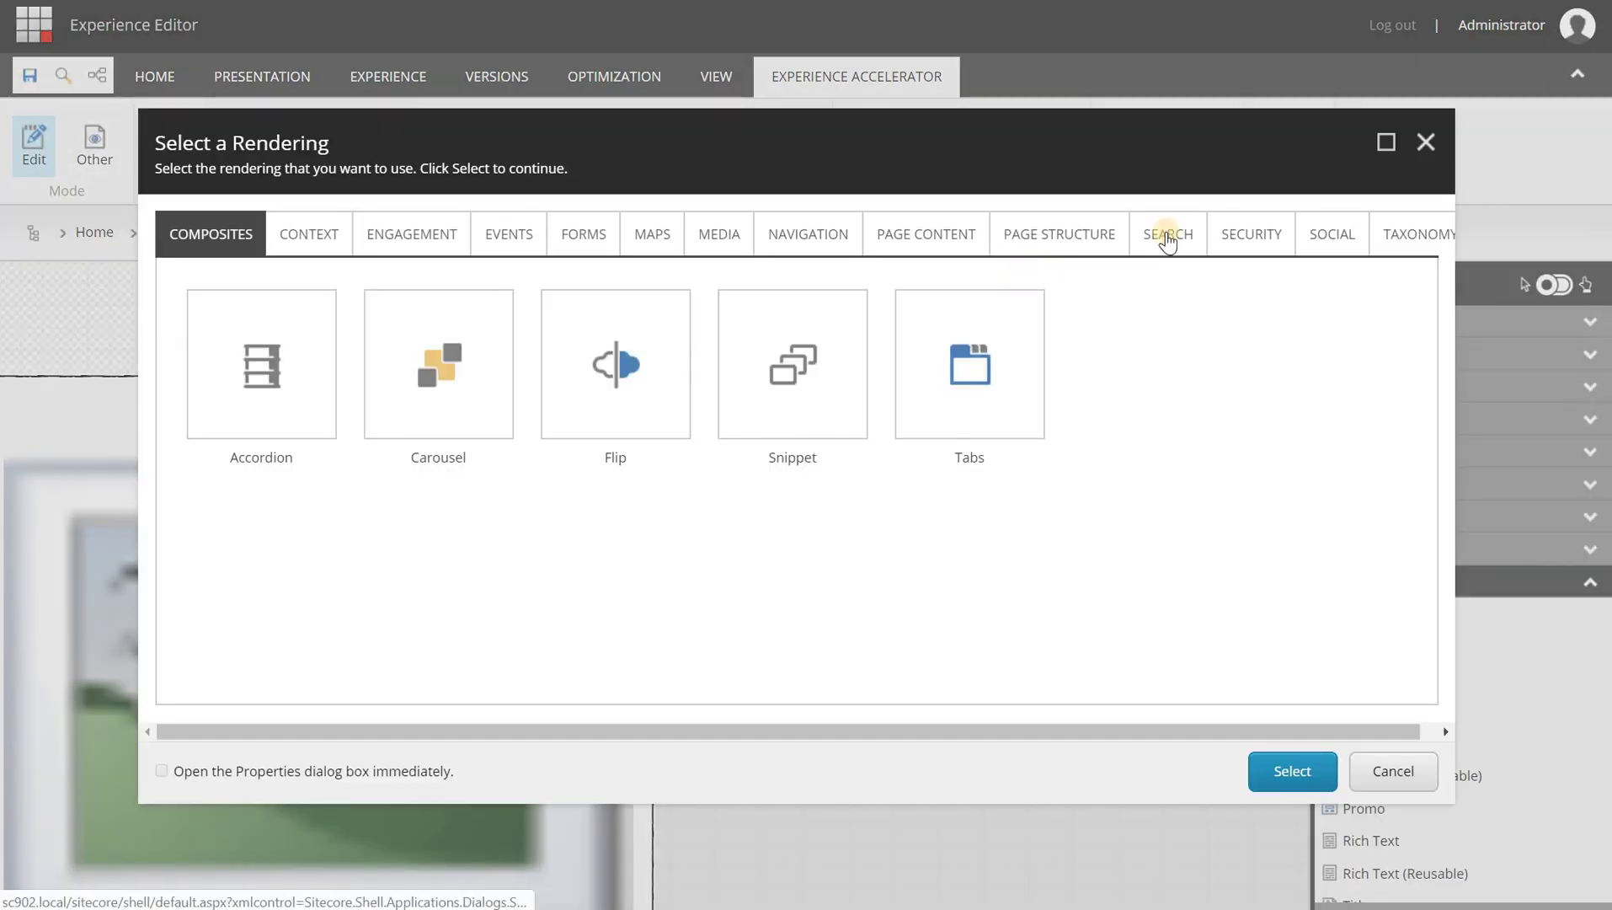
{"action": "left_click", "coordinate": [947, 233]}
{"action": "left_click", "coordinate": [1278, 431]}
{"action": "left_click", "coordinate": [1293, 771]}
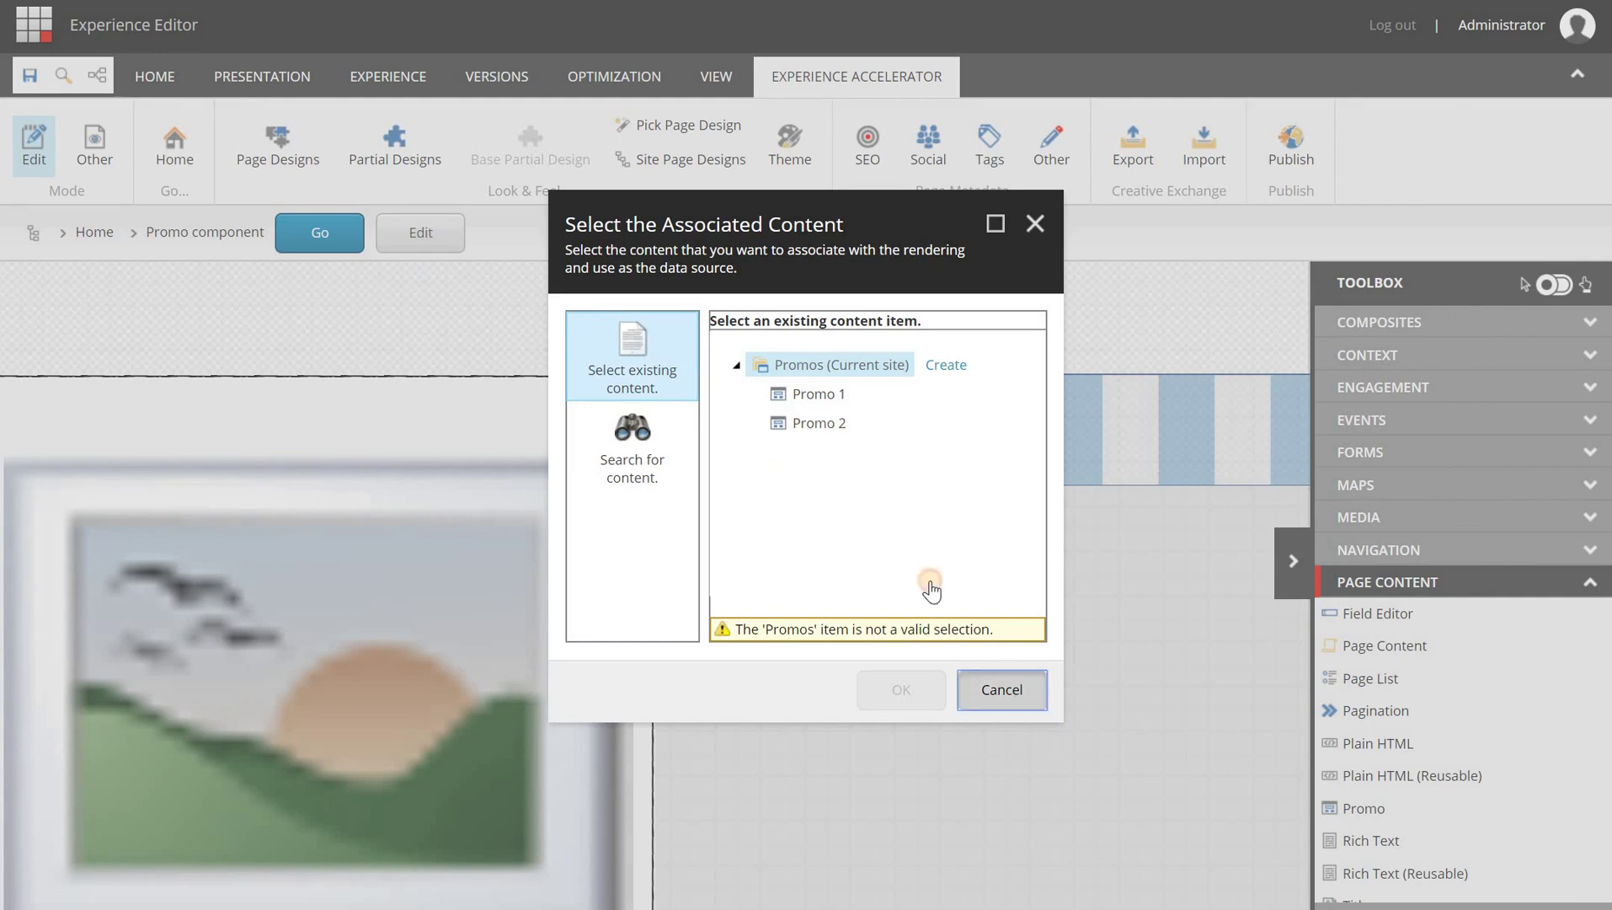
{"action": "key", "text": "Escape"}
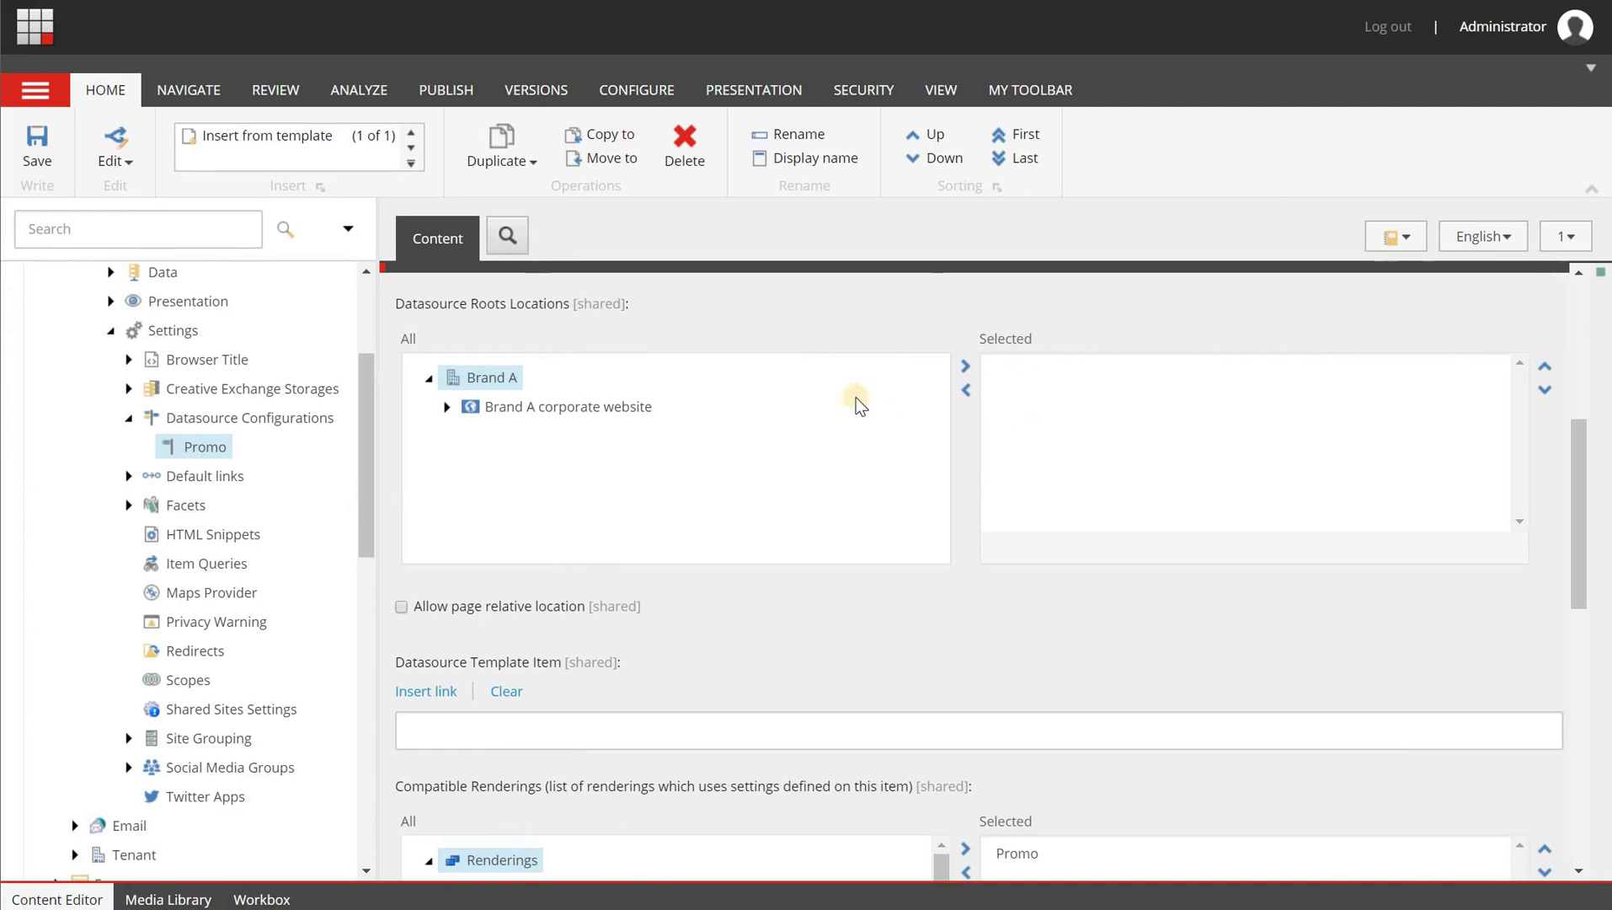
Step: Reopen the Settings branch of Brand A corporate website and re-enable Allow page relative location in the Promo datasource configuration
{"action": "scroll", "coordinate": [318, 396], "scroll_direction": "up", "scroll_amount": 2}
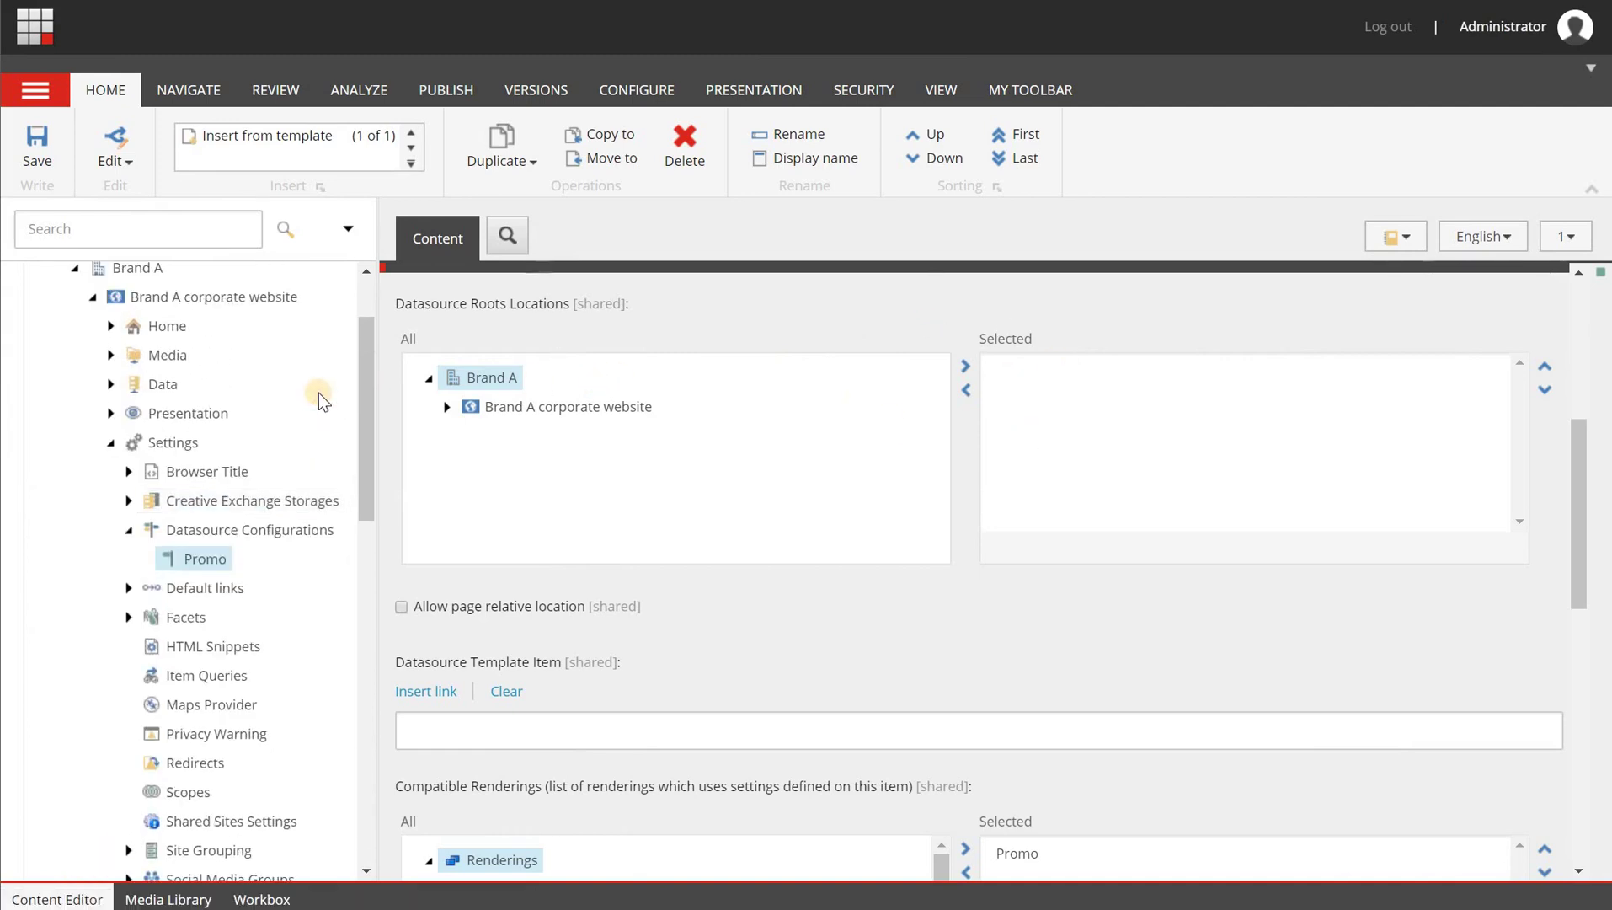
{"action": "scroll", "coordinate": [319, 394], "scroll_direction": "up", "scroll_amount": 2}
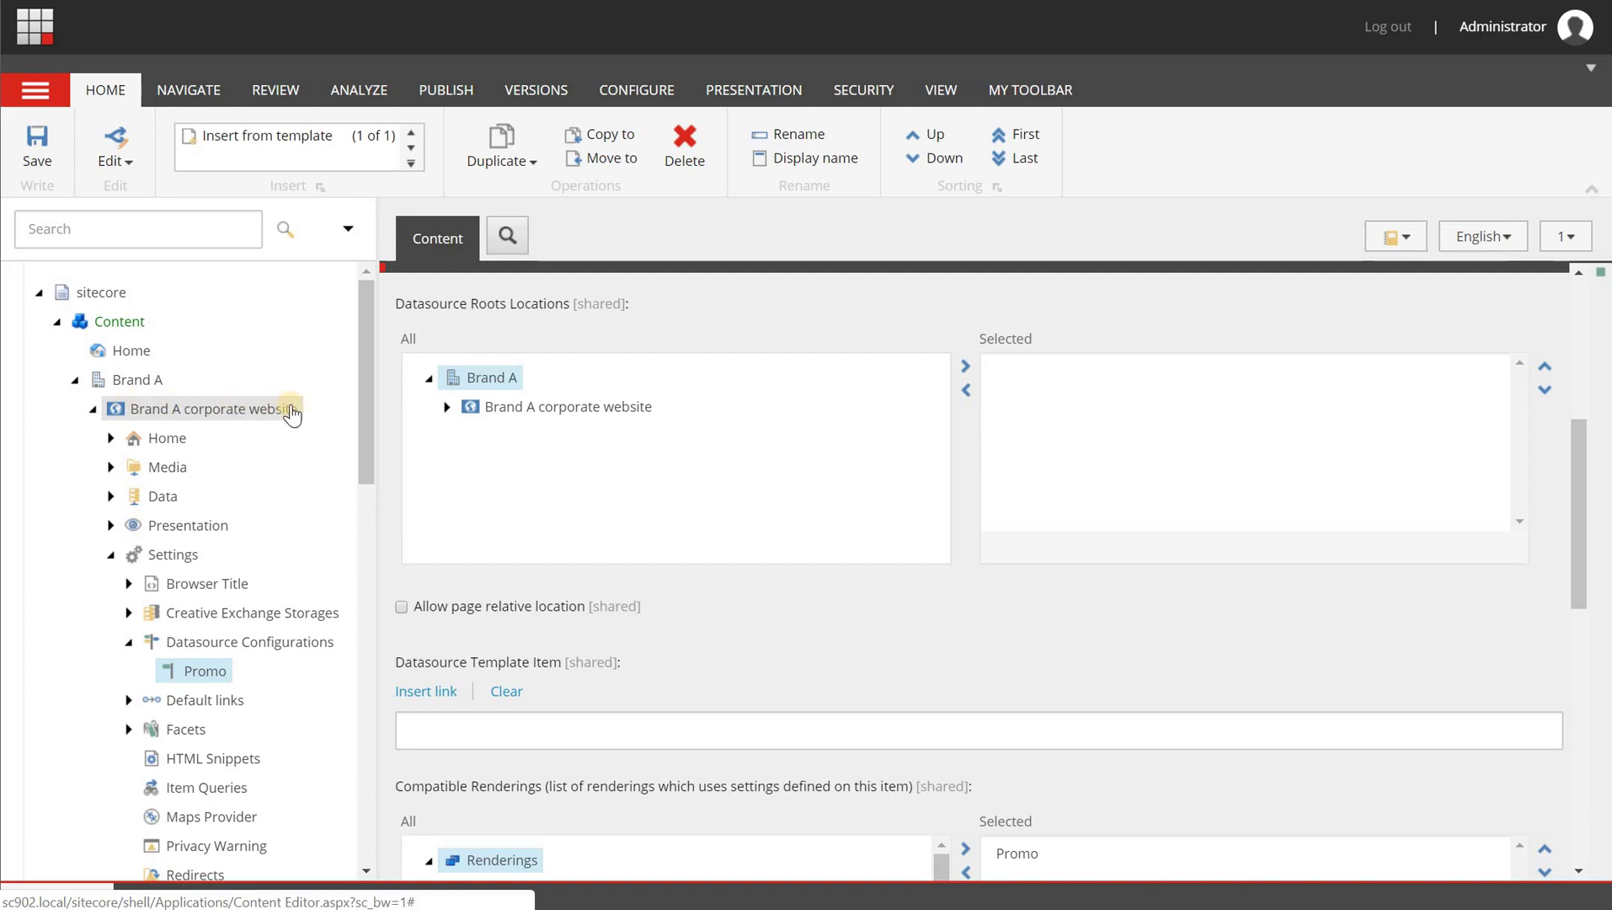
{"action": "left_click", "coordinate": [93, 409]}
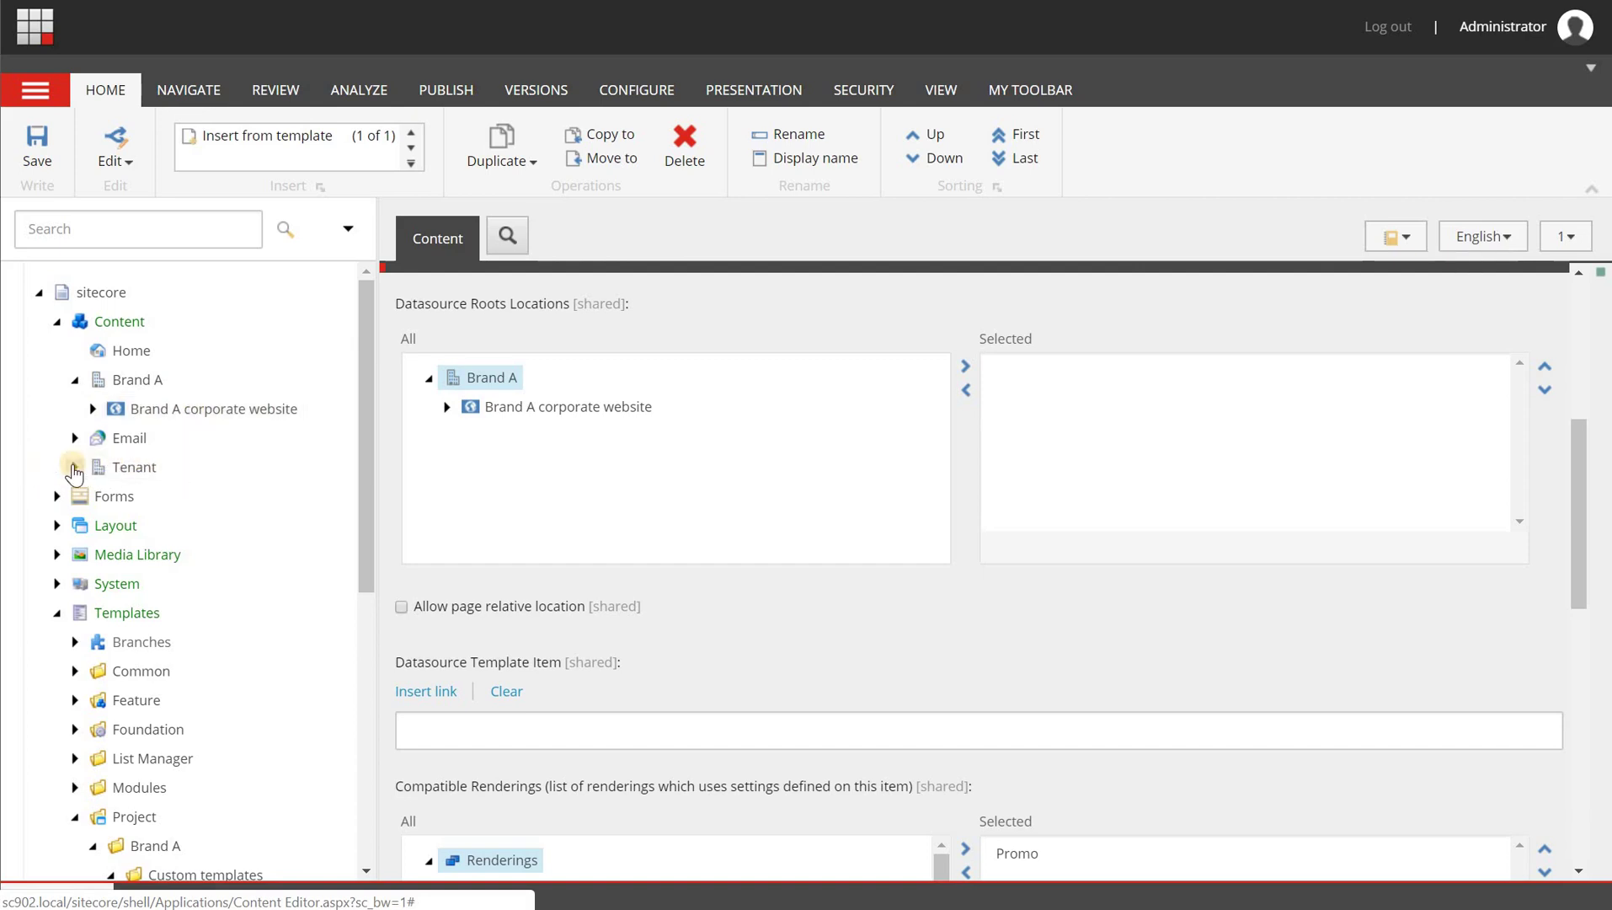
{"action": "left_click", "coordinate": [93, 410]}
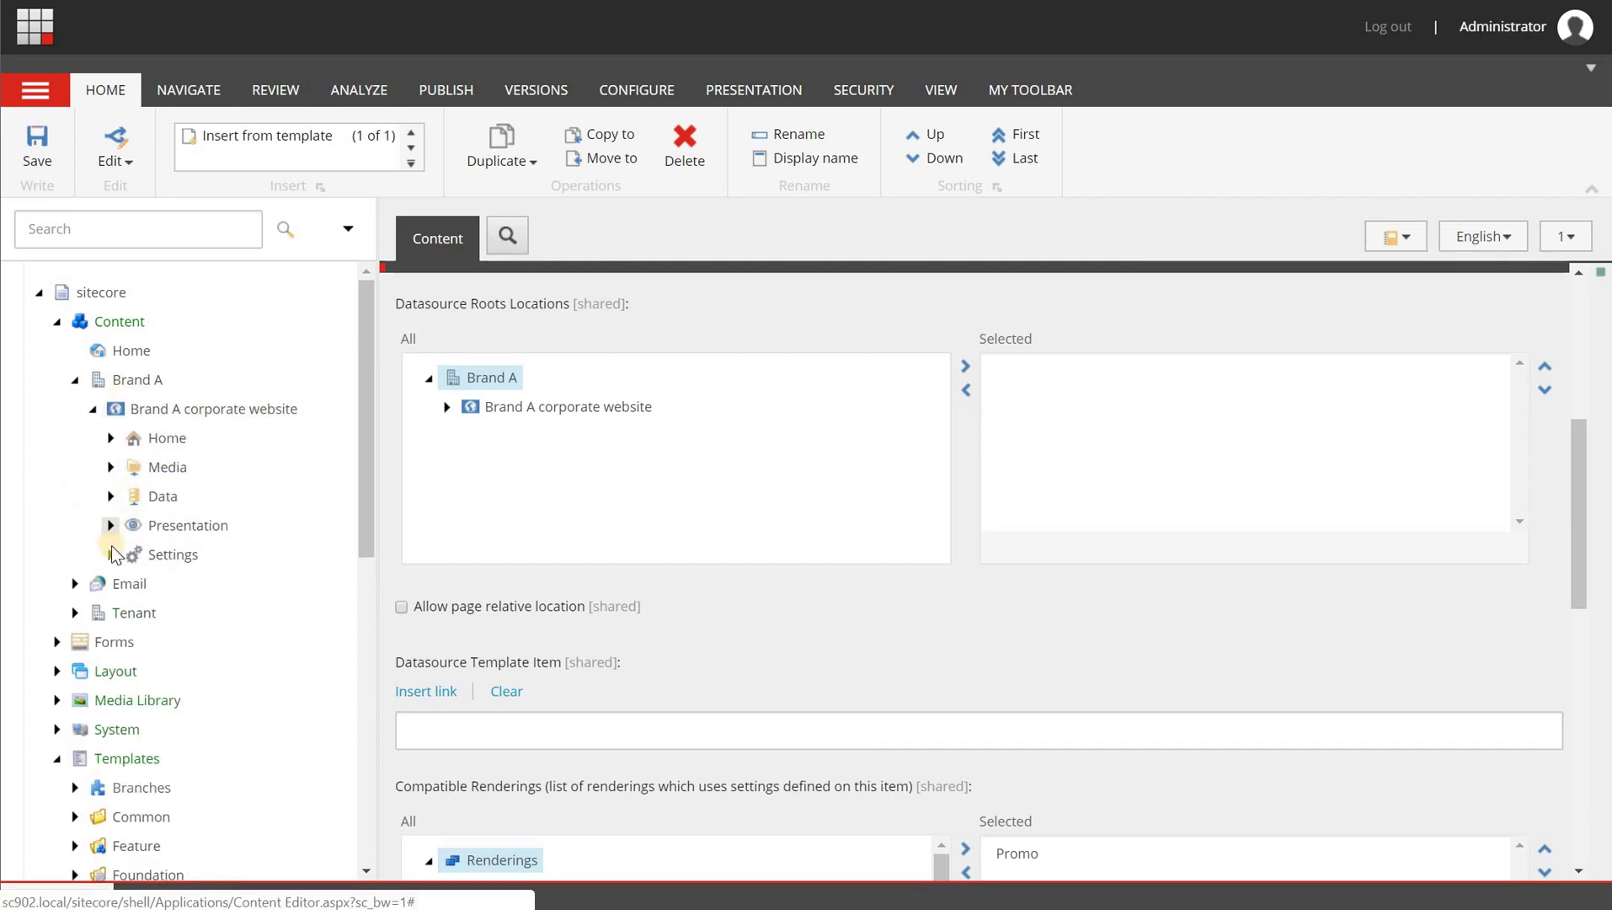
{"action": "left_click", "coordinate": [114, 552]}
{"action": "scroll", "coordinate": [127, 556], "scroll_direction": "down", "scroll_amount": 3}
{"action": "left_click", "coordinate": [402, 606]}
{"action": "scroll", "coordinate": [414, 590], "scroll_direction": "down", "scroll_amount": 1}
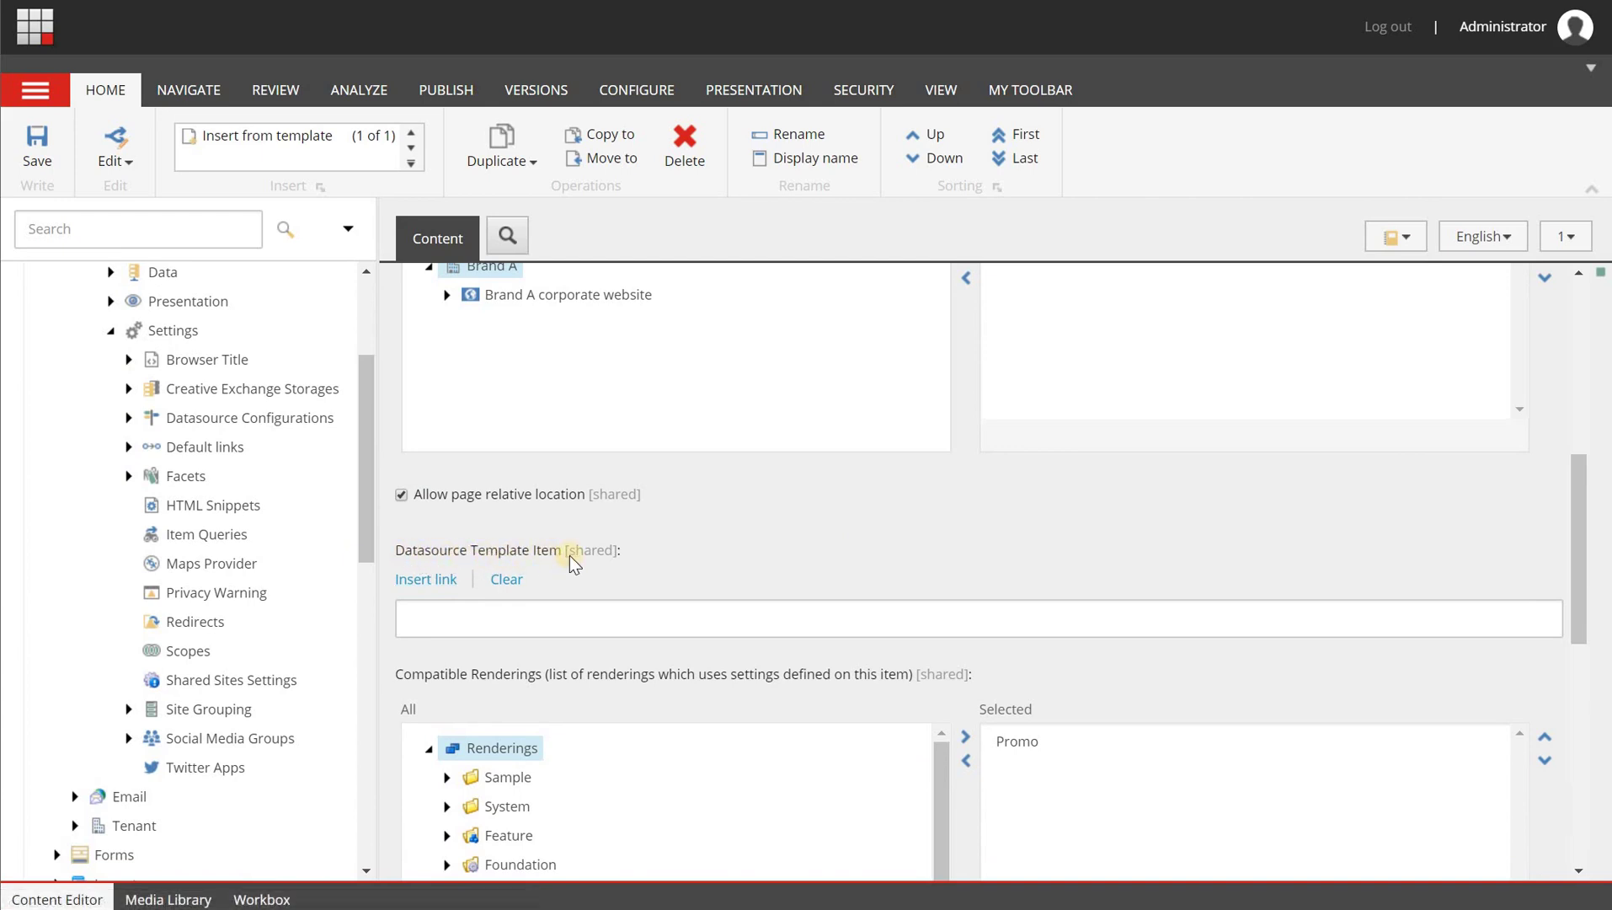
Step: Set the Datasource Template Item to Custom promo template from Project/Brand A/Custom templates, save, and view the Compatible Renderings
{"action": "scroll", "coordinate": [568, 555], "scroll_direction": "down", "scroll_amount": 1}
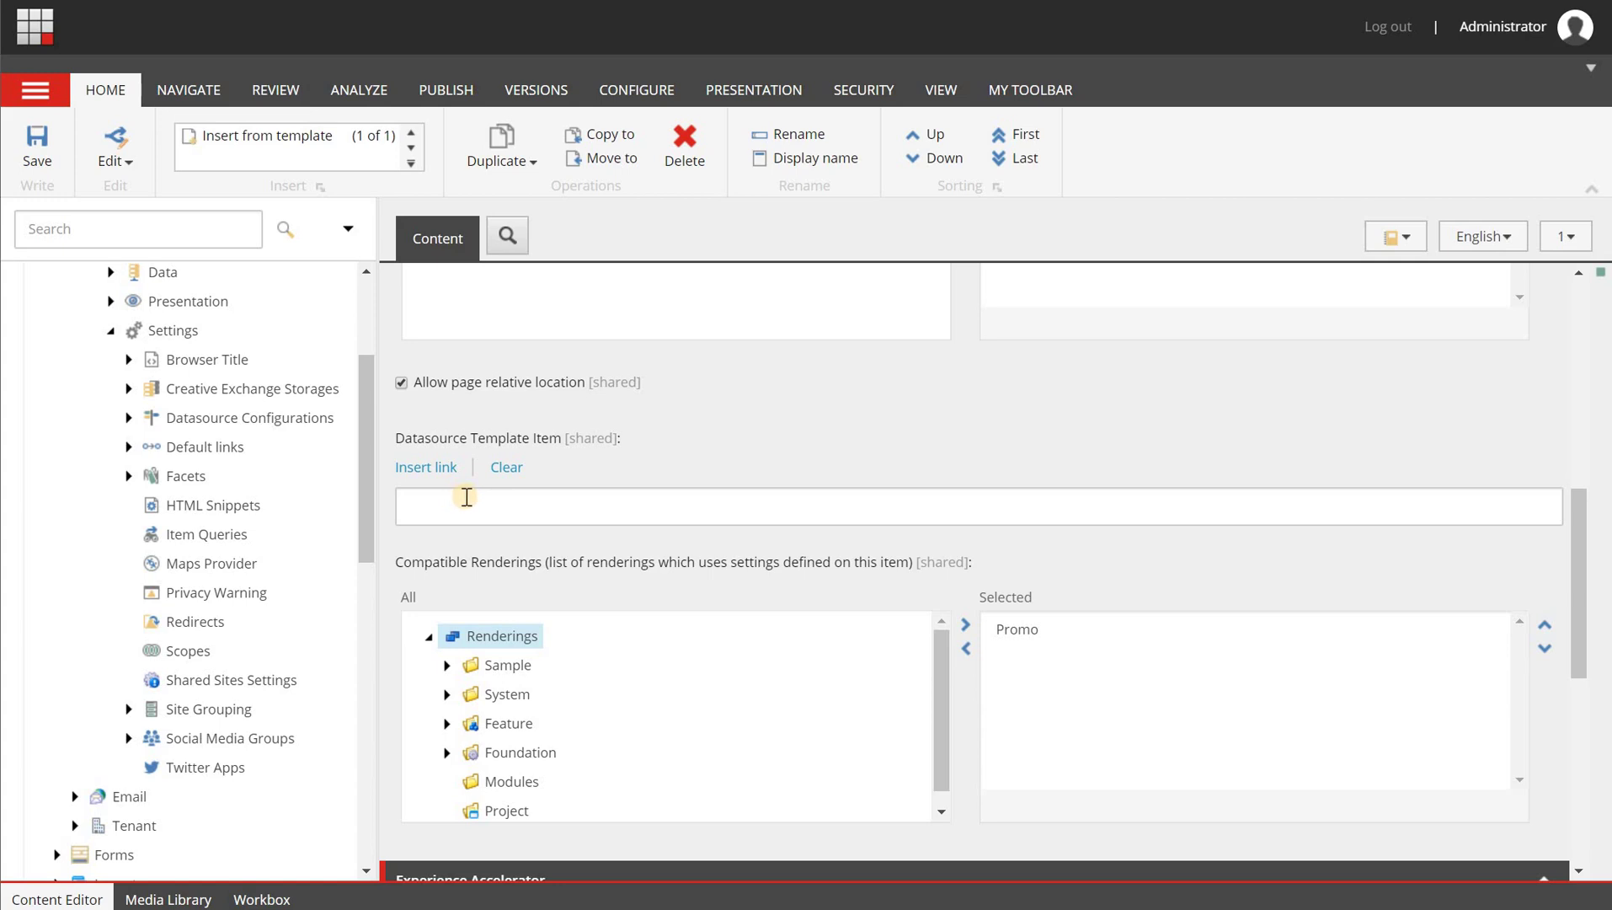
{"action": "left_click", "coordinate": [441, 476]}
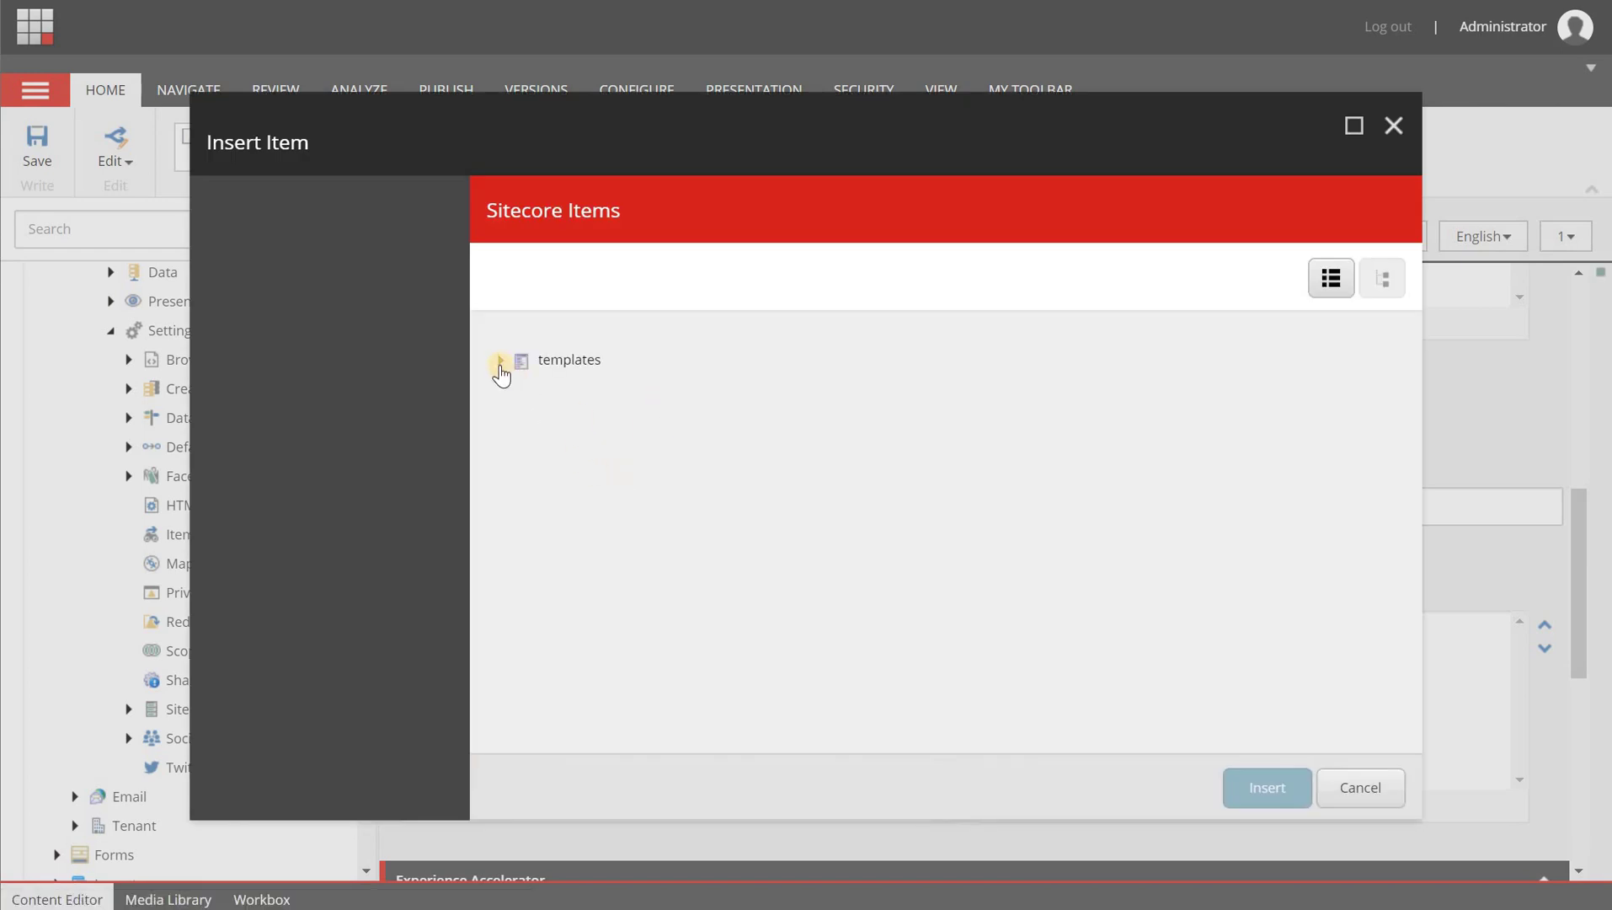
{"action": "left_click", "coordinate": [499, 362]}
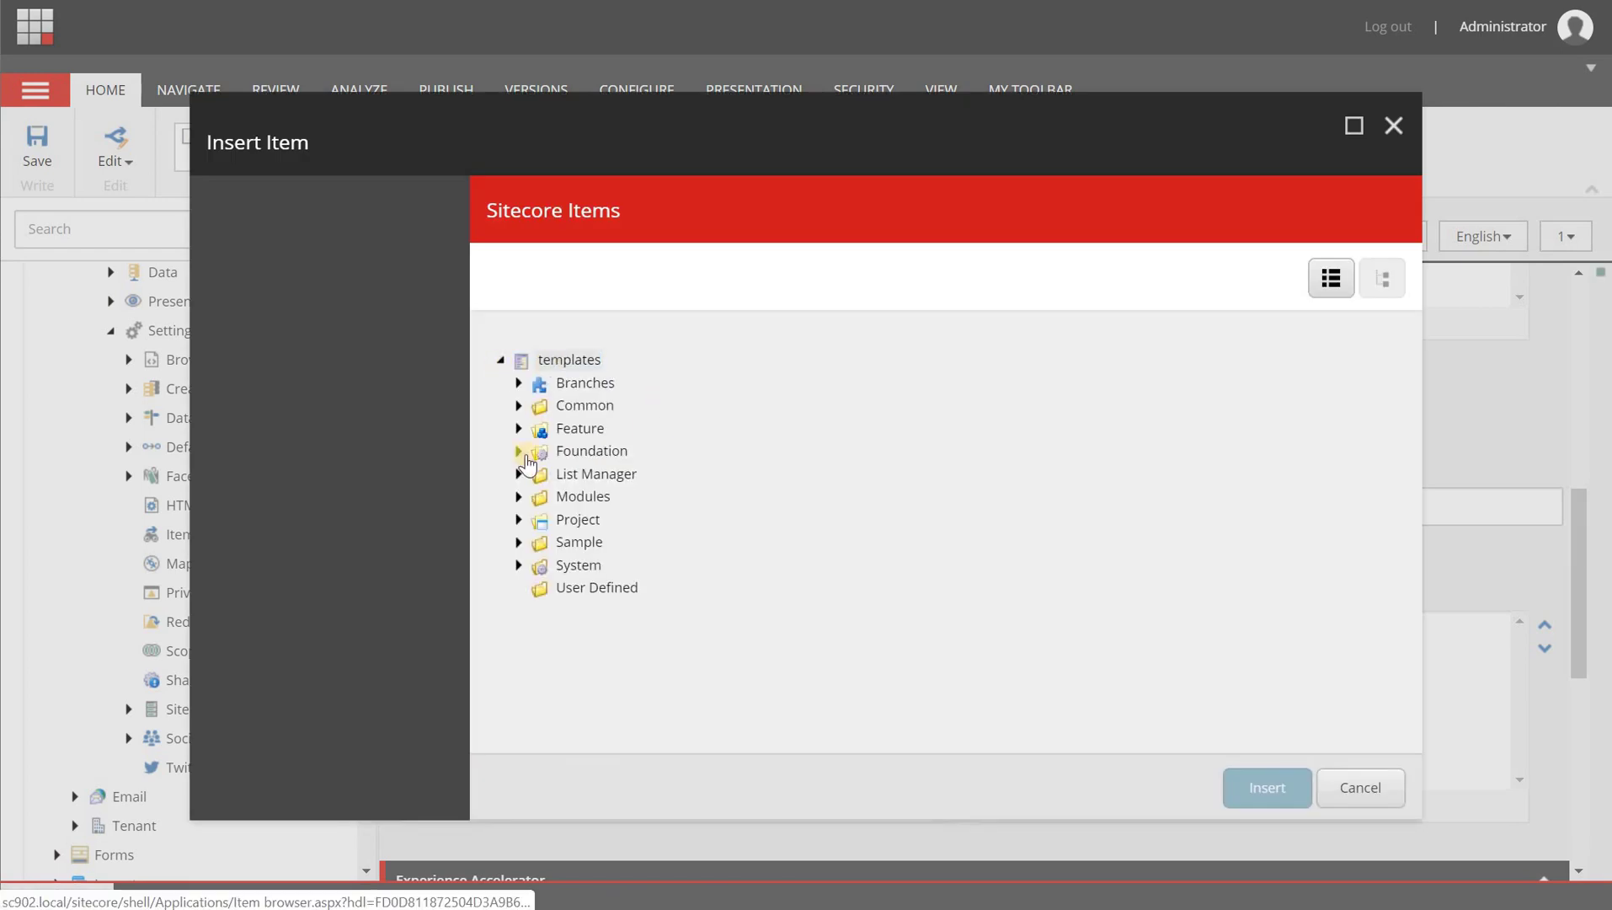
{"action": "left_click", "coordinate": [520, 522]}
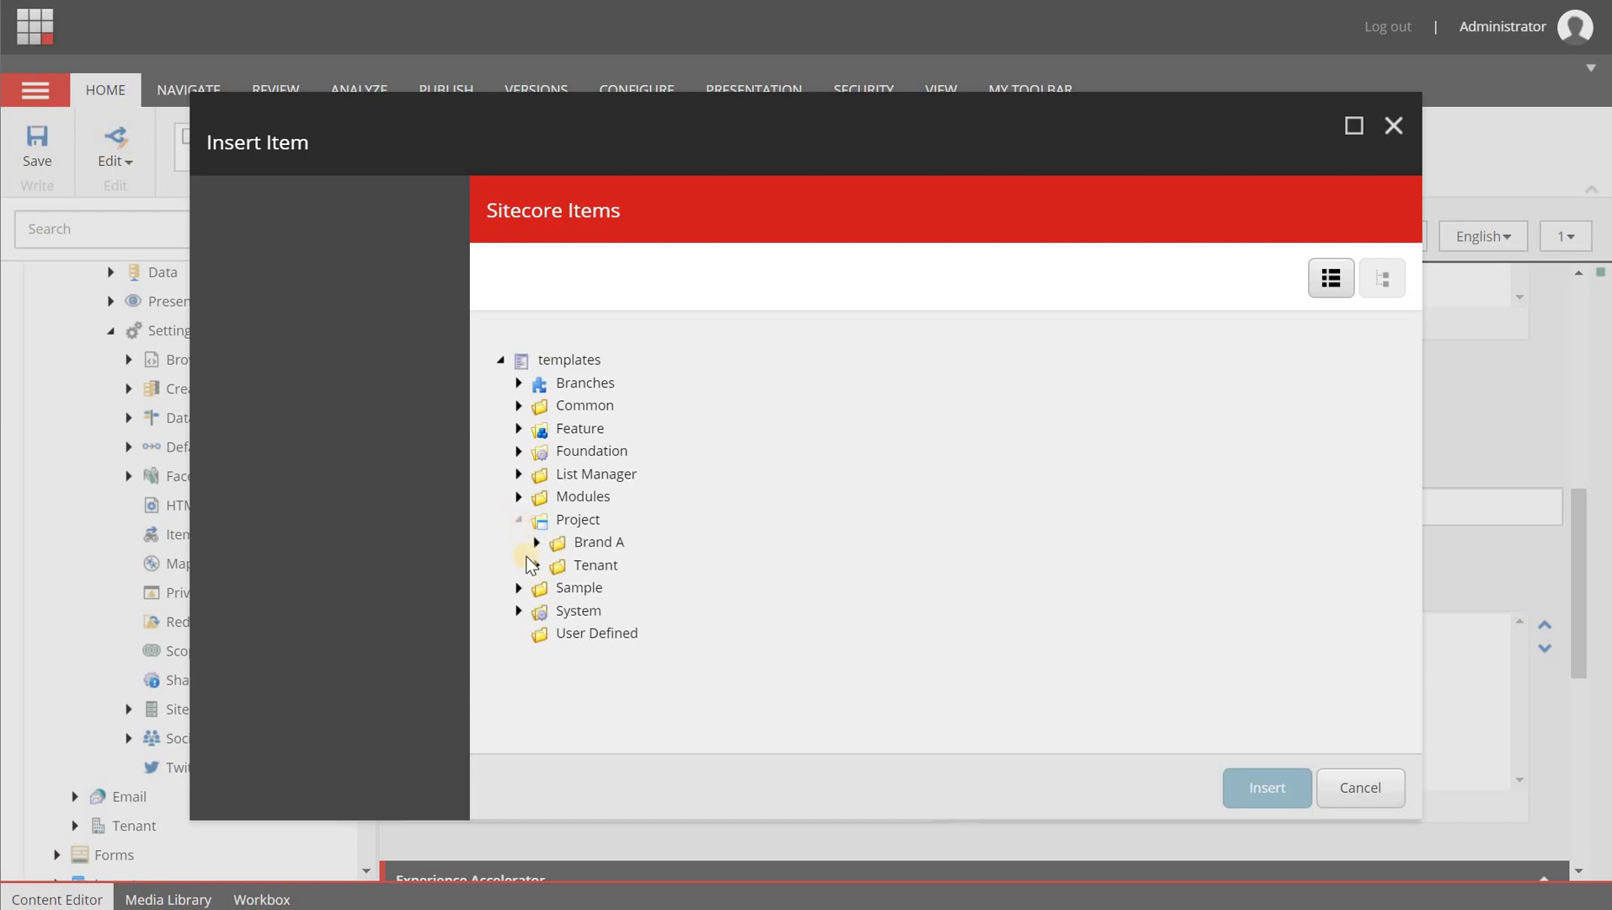
{"action": "left_click", "coordinate": [537, 543]}
{"action": "left_click", "coordinate": [555, 565]}
{"action": "scroll", "coordinate": [752, 492], "scroll_direction": "down", "scroll_amount": 2}
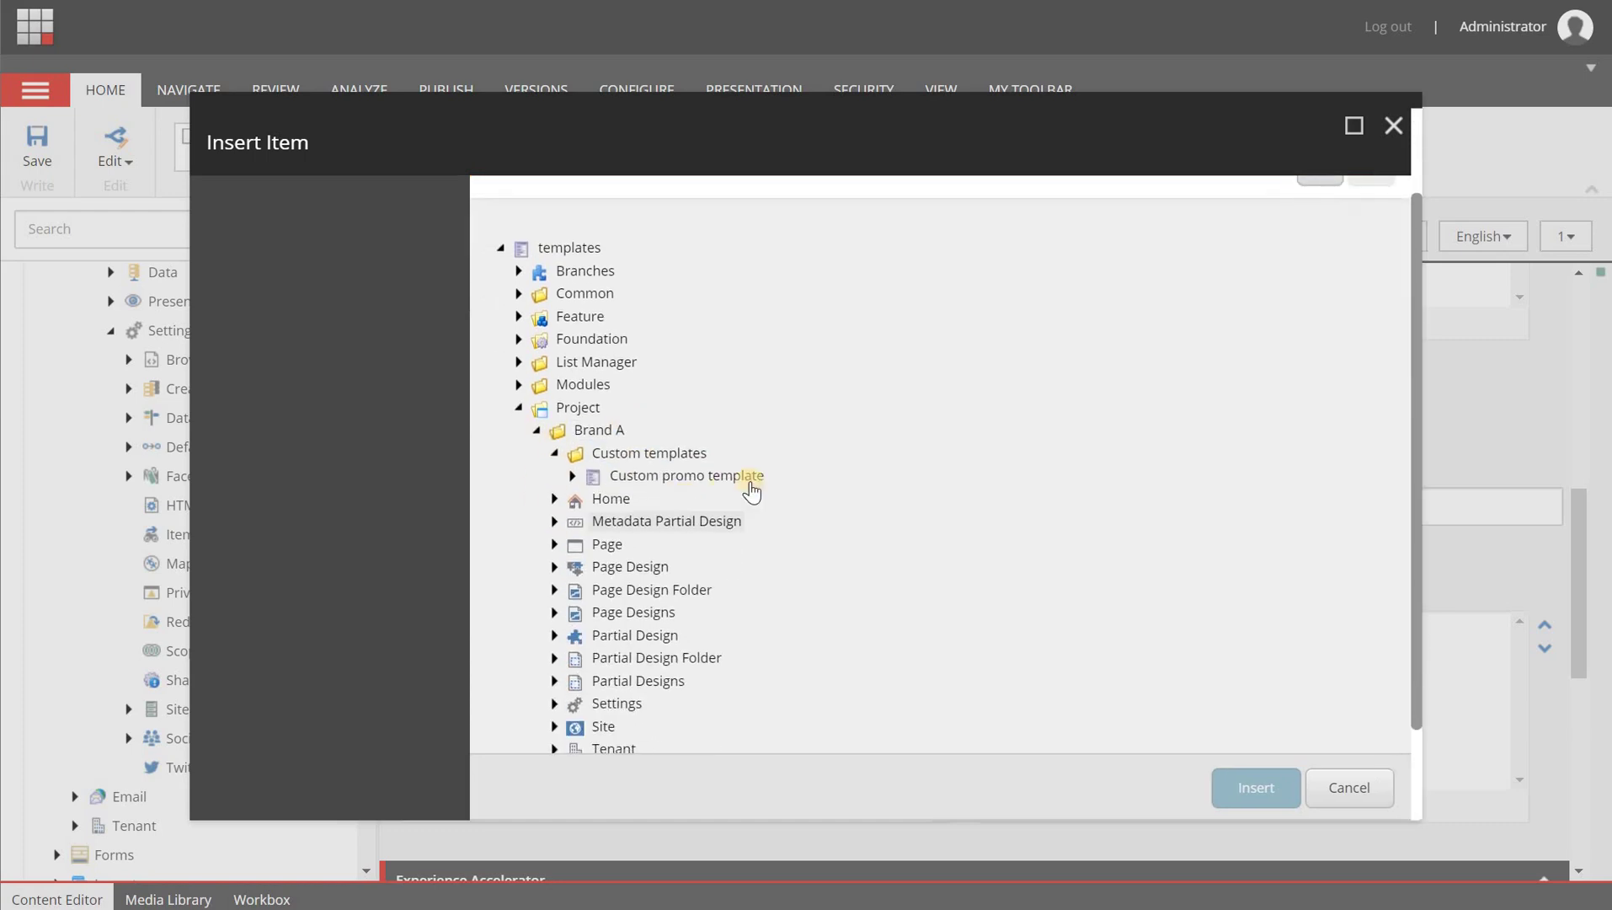
{"action": "left_click", "coordinate": [687, 476]}
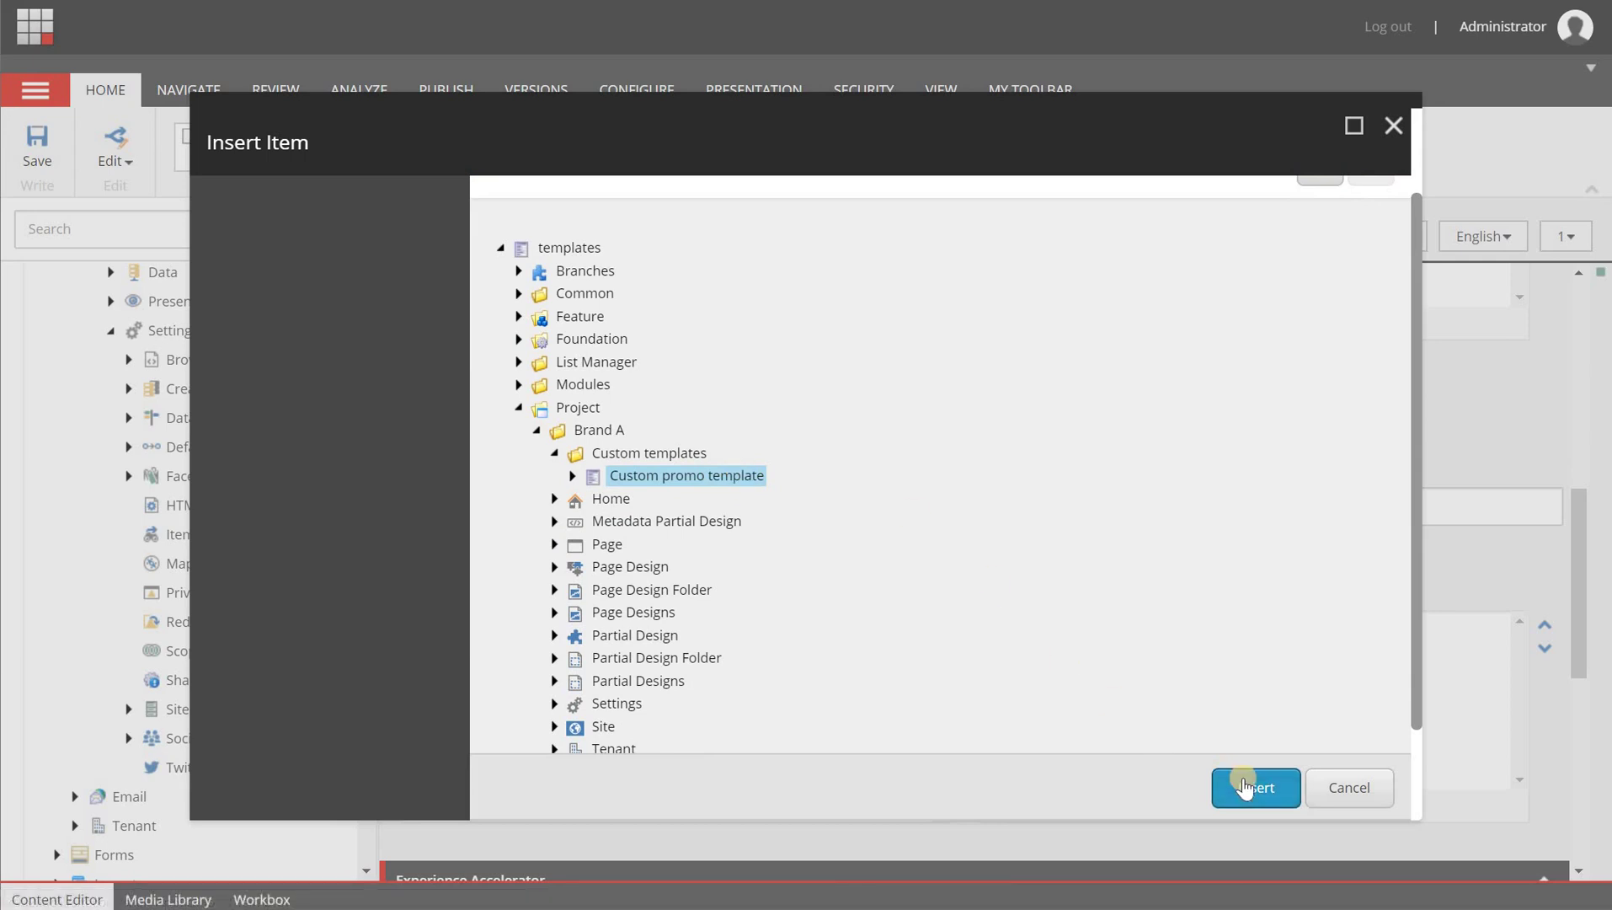
{"action": "left_click", "coordinate": [1266, 792]}
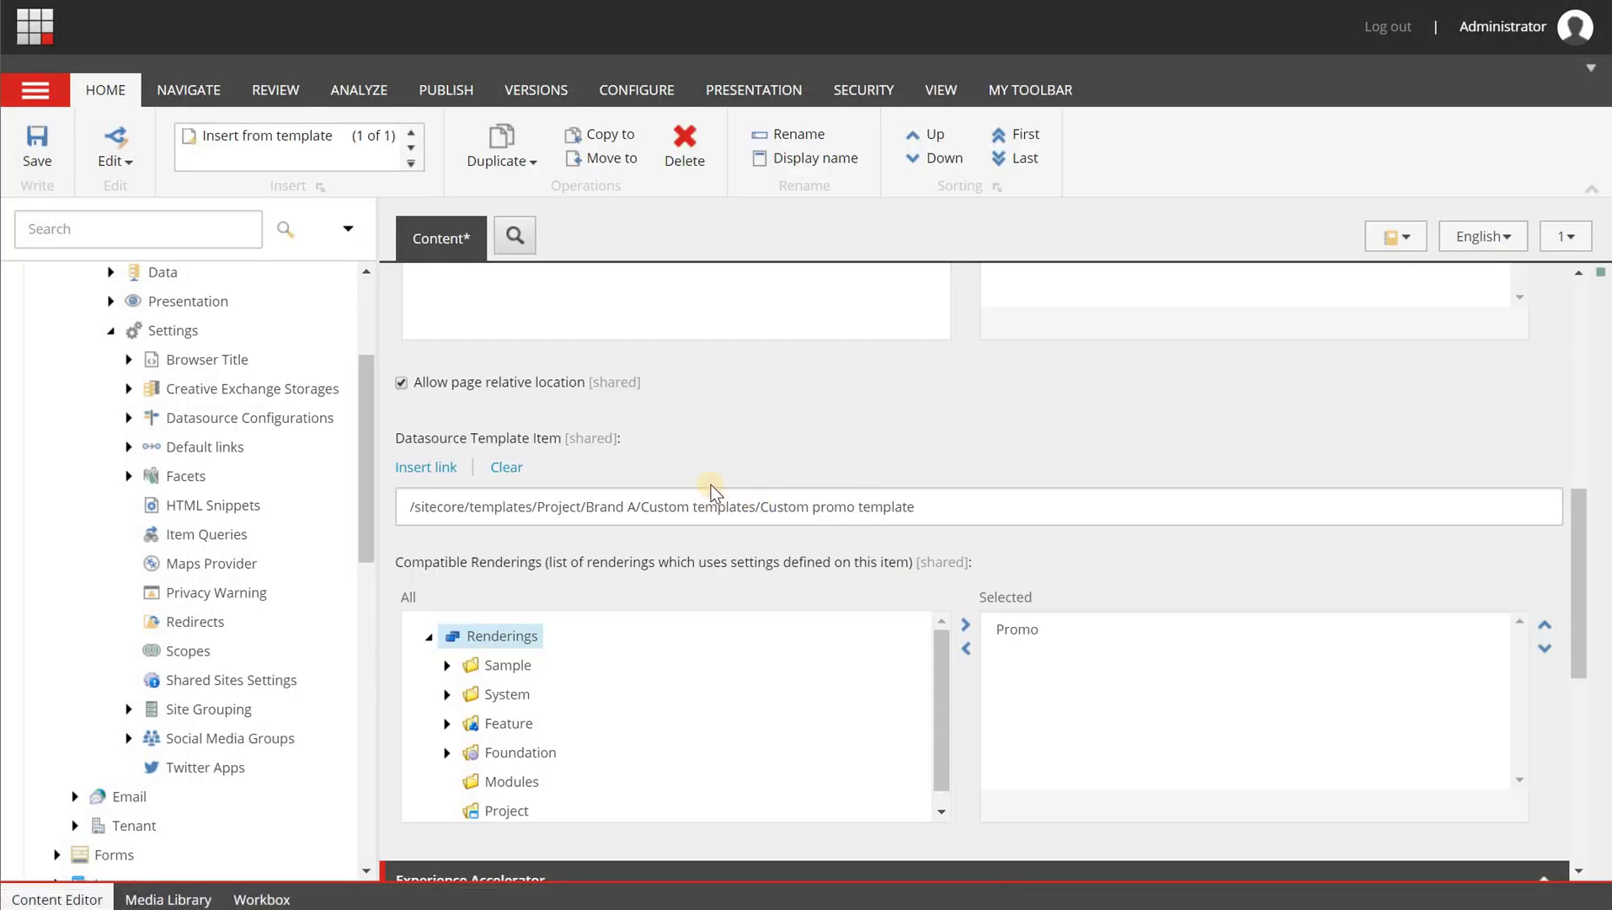
{"action": "left_click", "coordinate": [37, 143]}
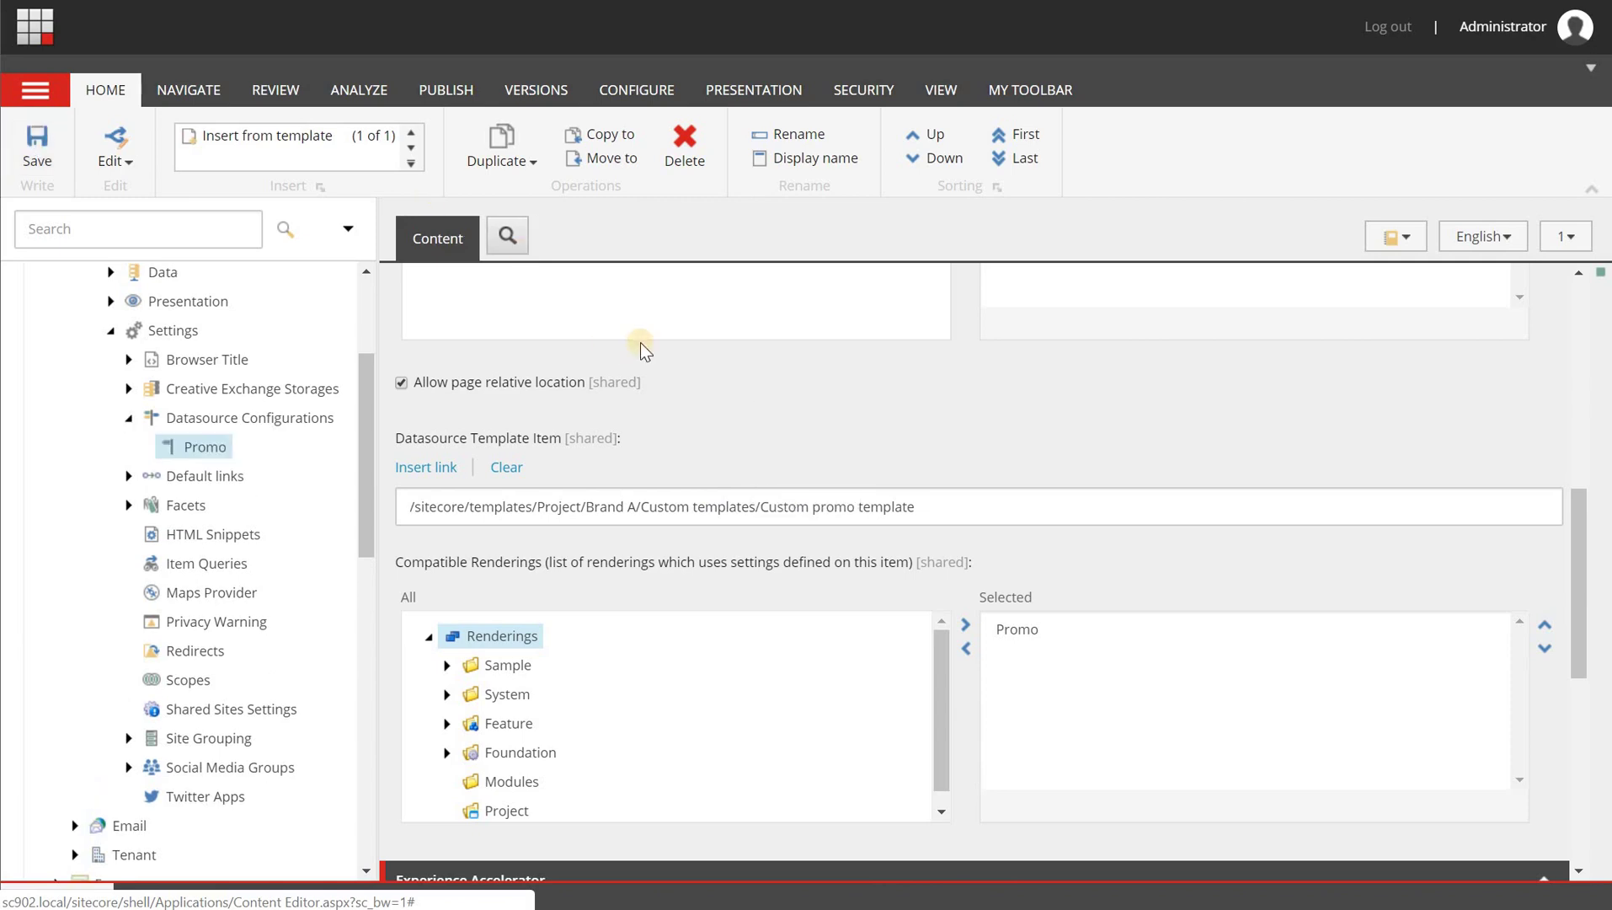
{"action": "scroll", "coordinate": [968, 447], "scroll_direction": "down", "scroll_amount": 2}
{"action": "scroll", "coordinate": [969, 447], "scroll_direction": "down", "scroll_amount": 1}
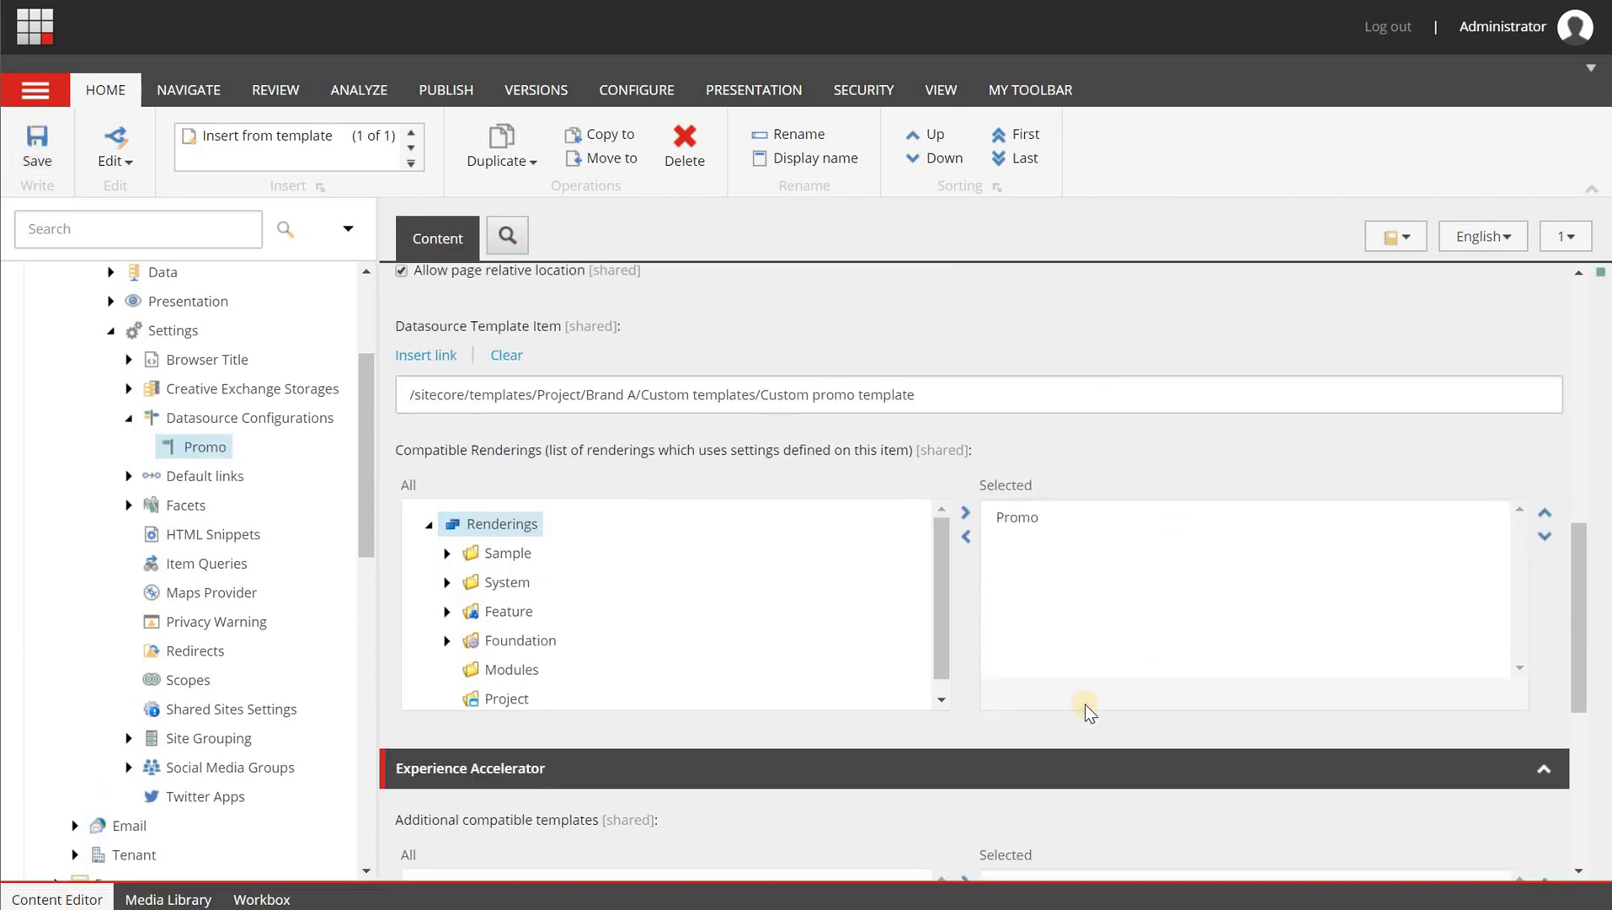
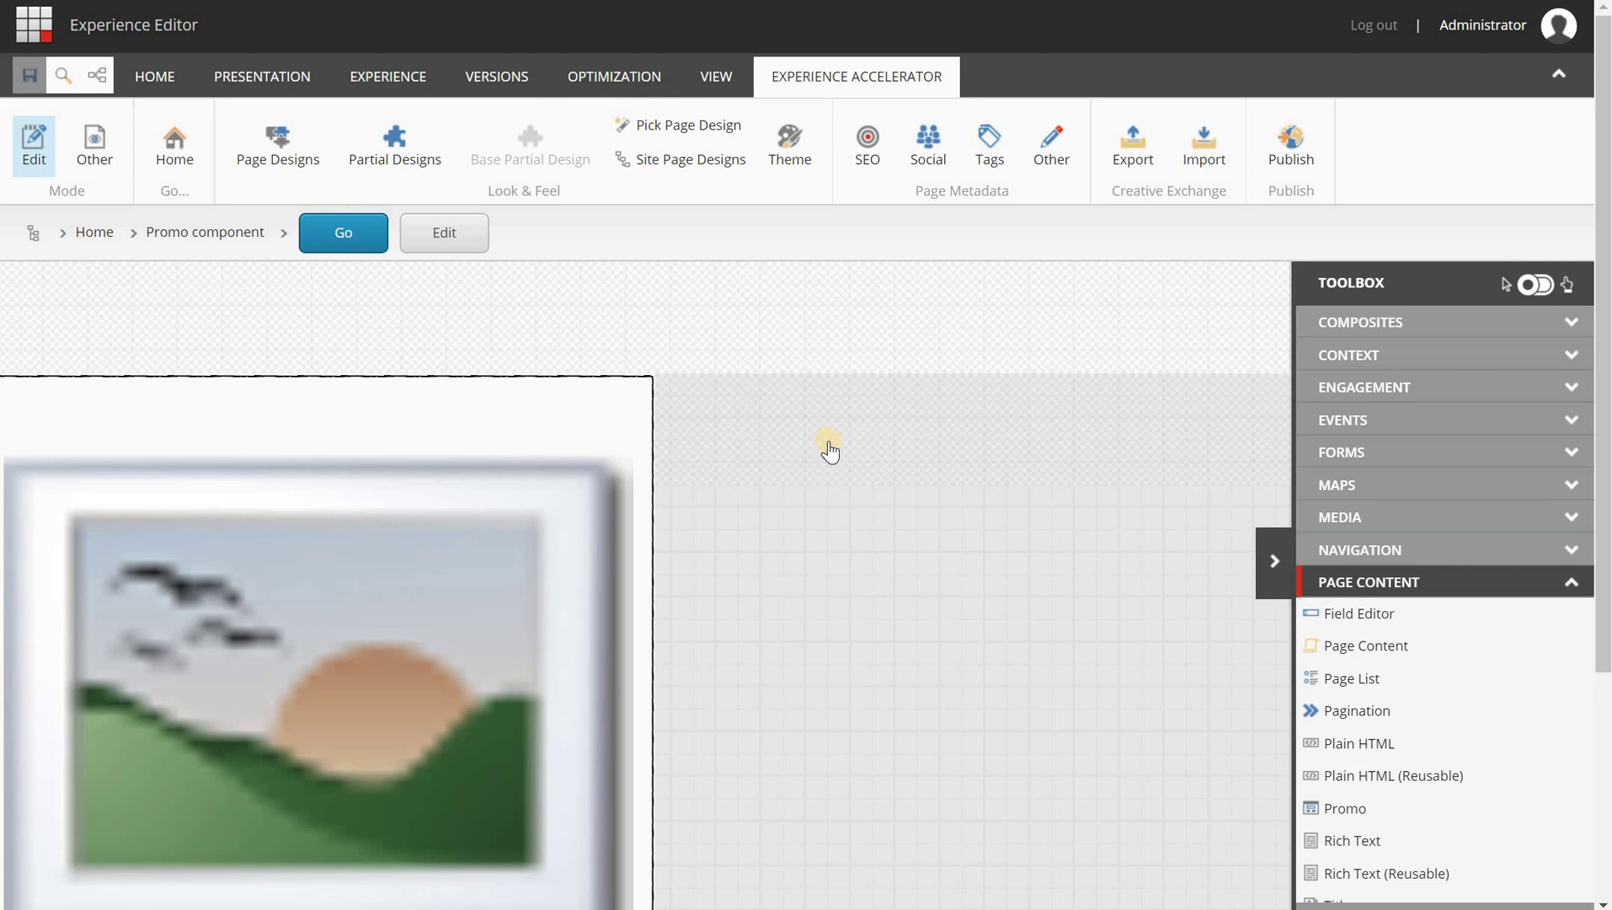
Step: In the Experience Editor, insert the Promo rendering in column-2-2 and try to associate the existing Promo 1 content item from Promos
{"action": "left_click", "coordinate": [821, 419]}
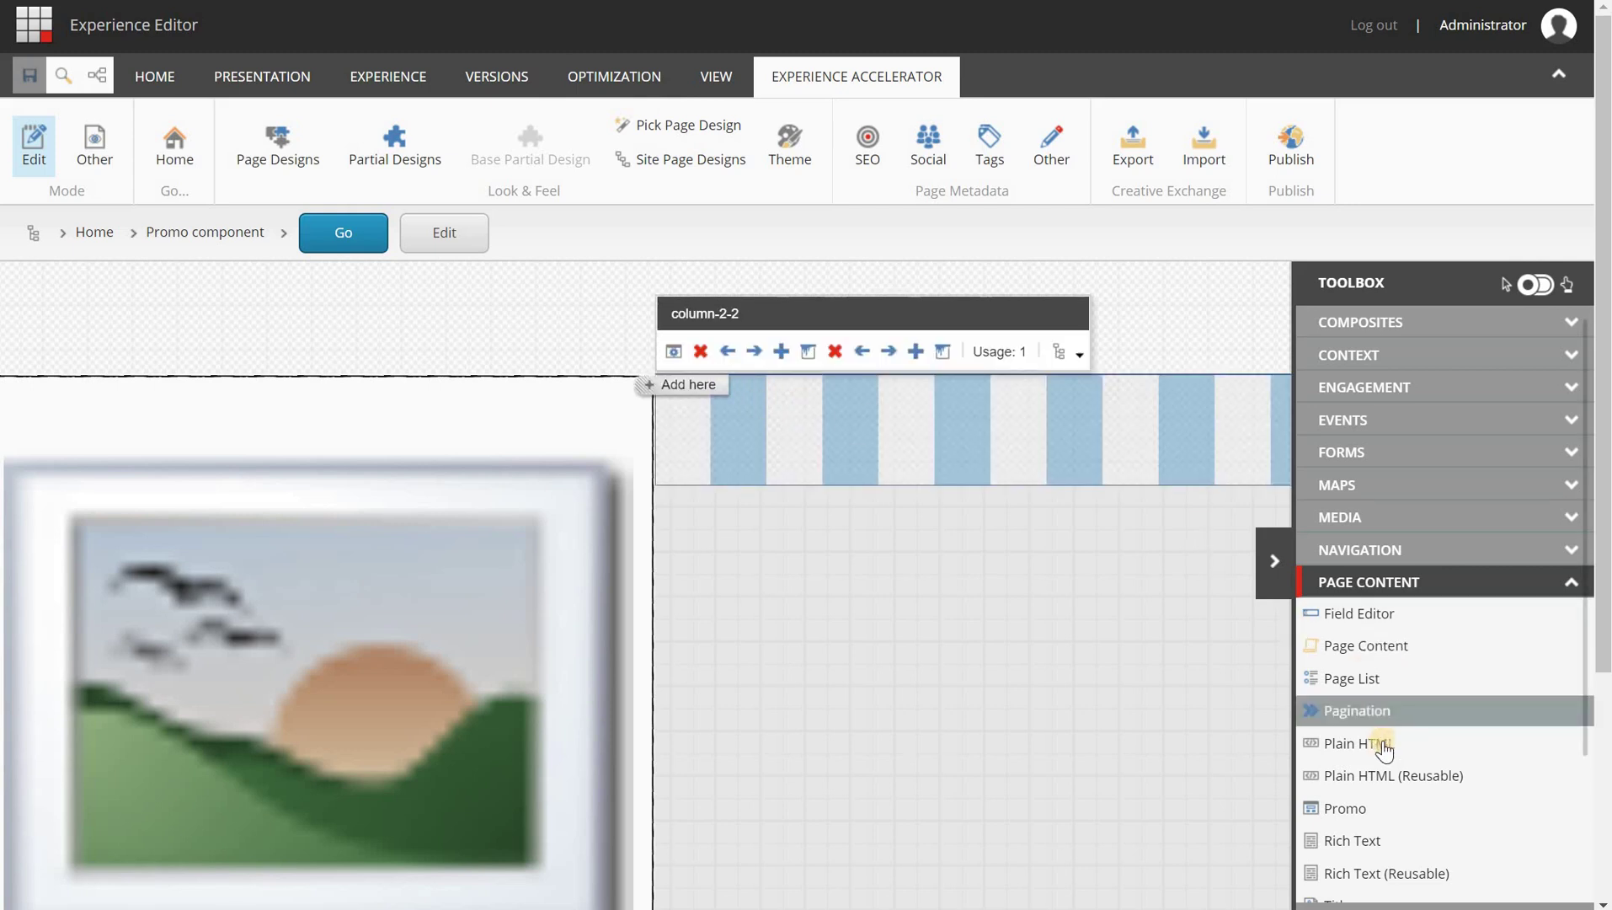
{"action": "left_click_drag", "start_coordinate": [1375, 813], "coordinate": [948, 421]}
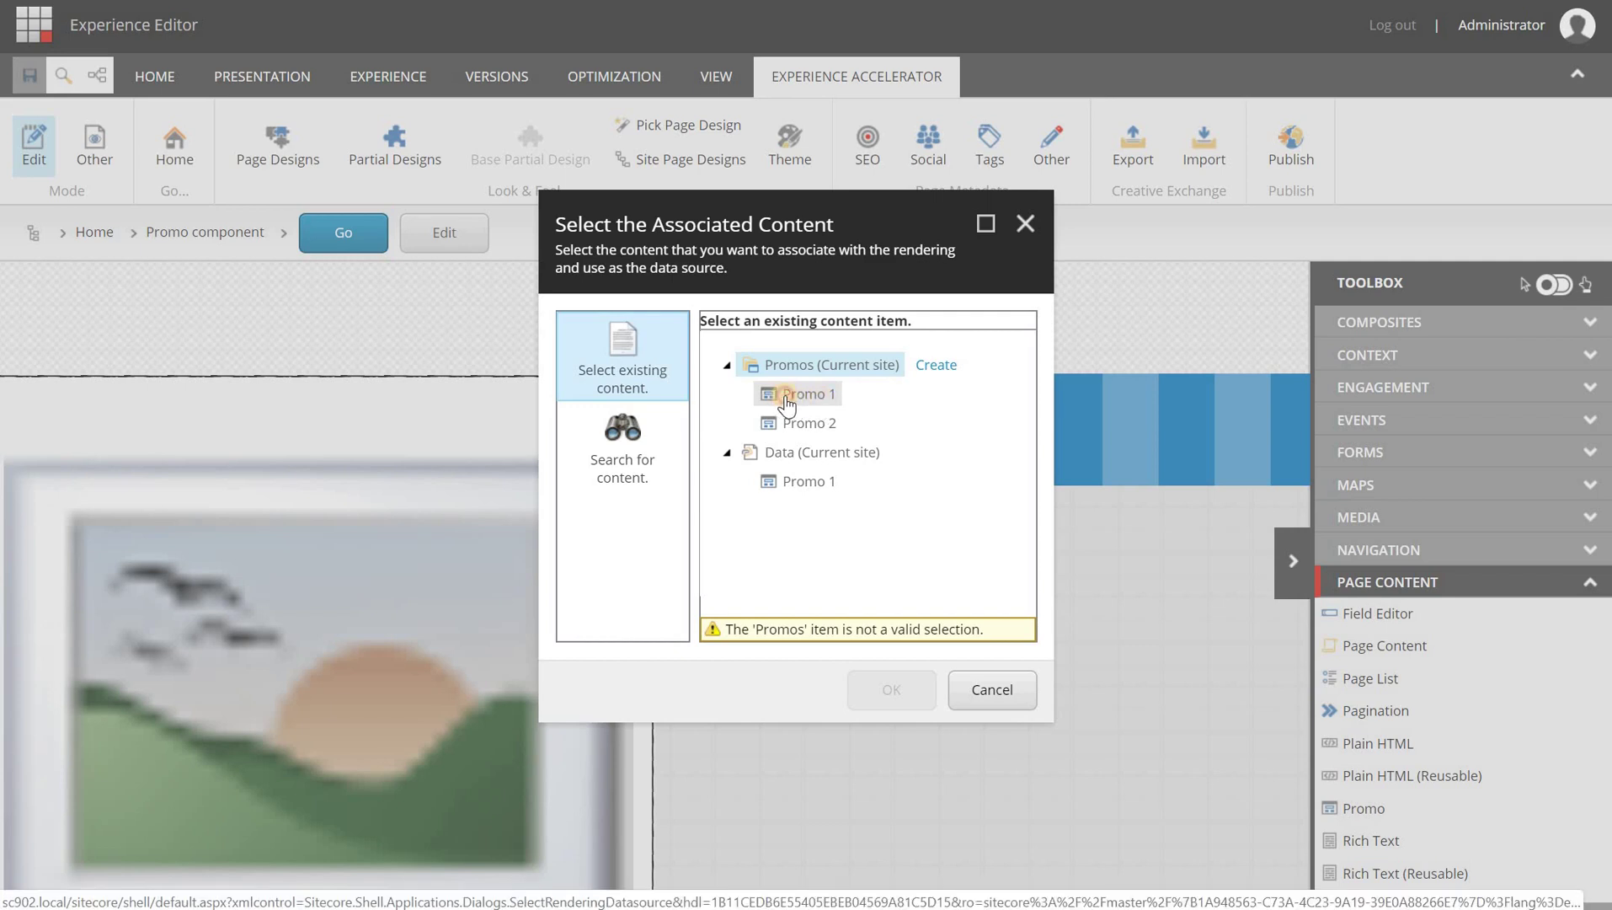
{"action": "left_click", "coordinate": [815, 402]}
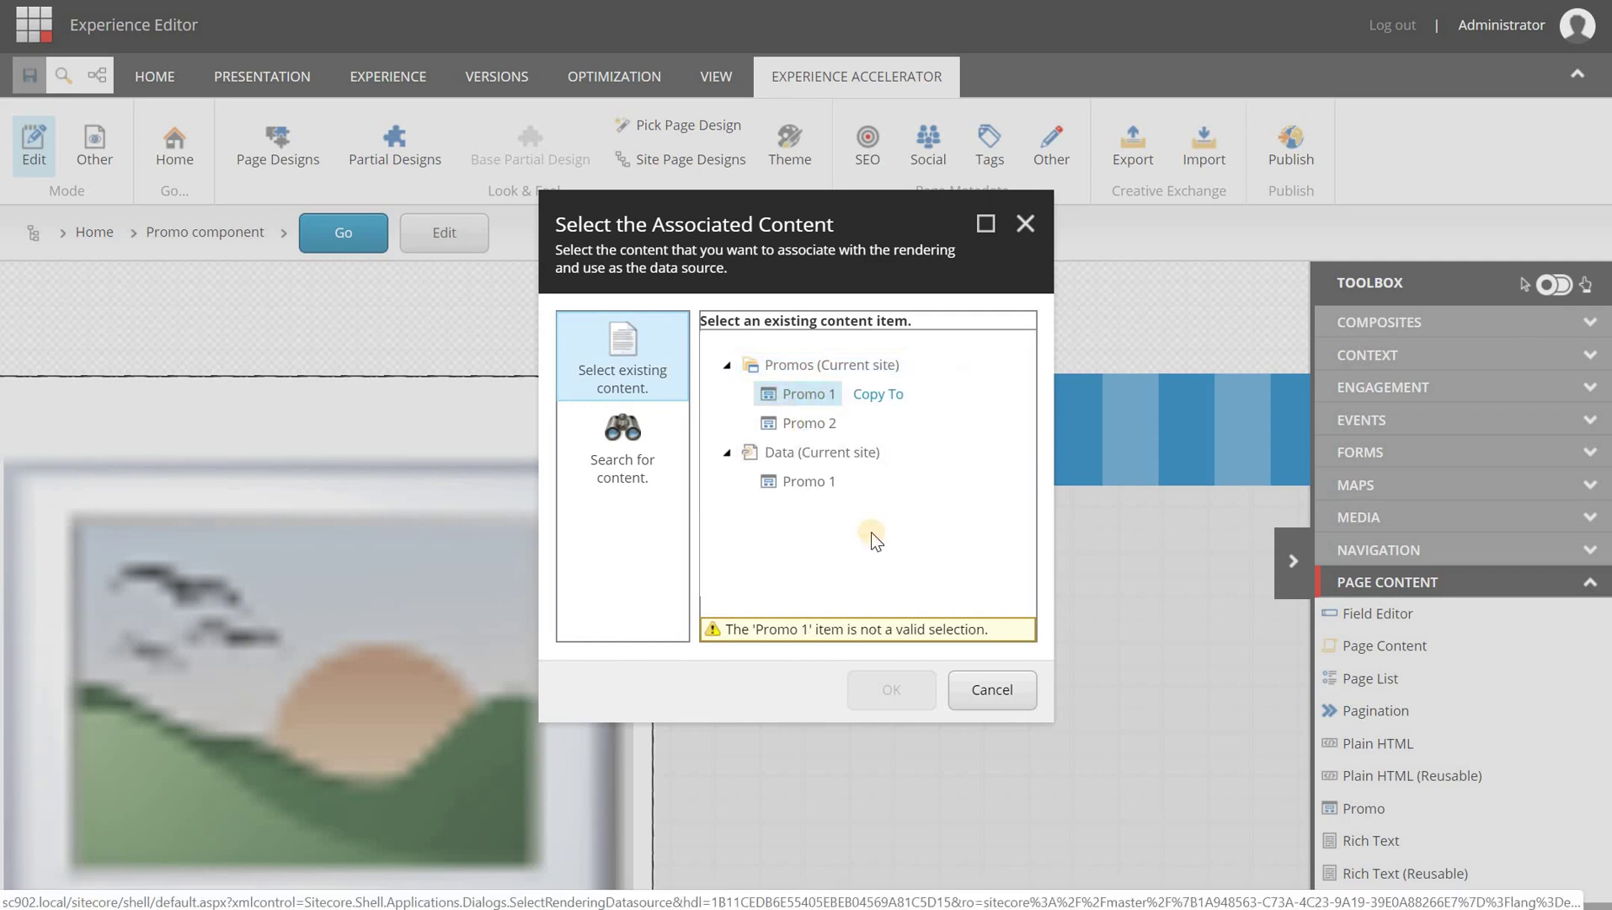
{"action": "left_click", "coordinate": [904, 689]}
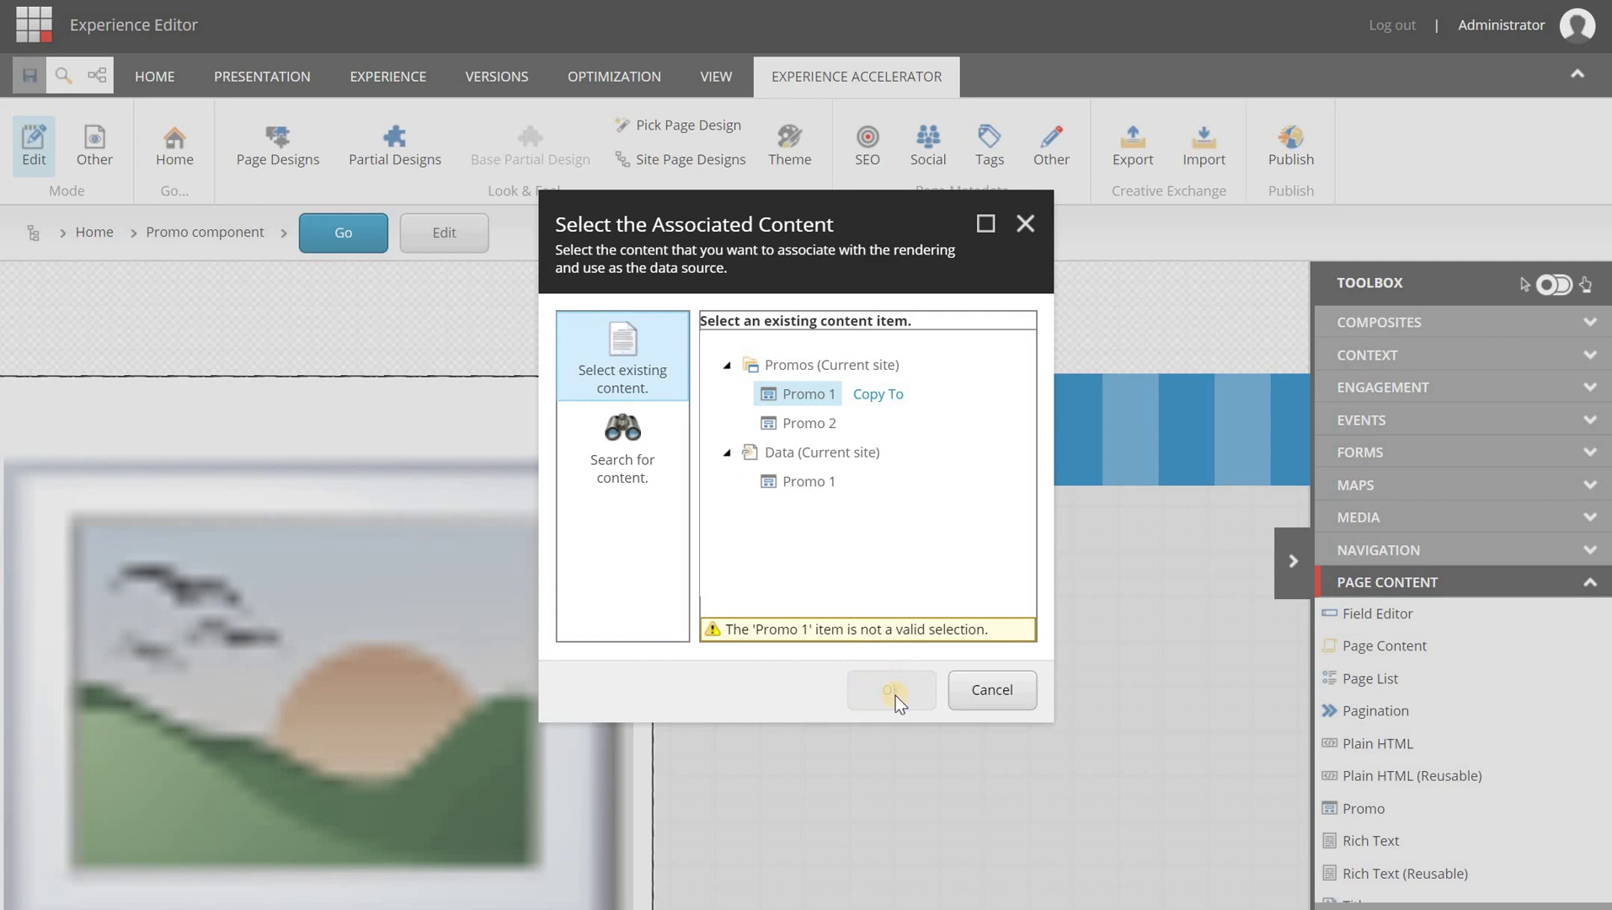
{"action": "left_click", "coordinate": [822, 396]}
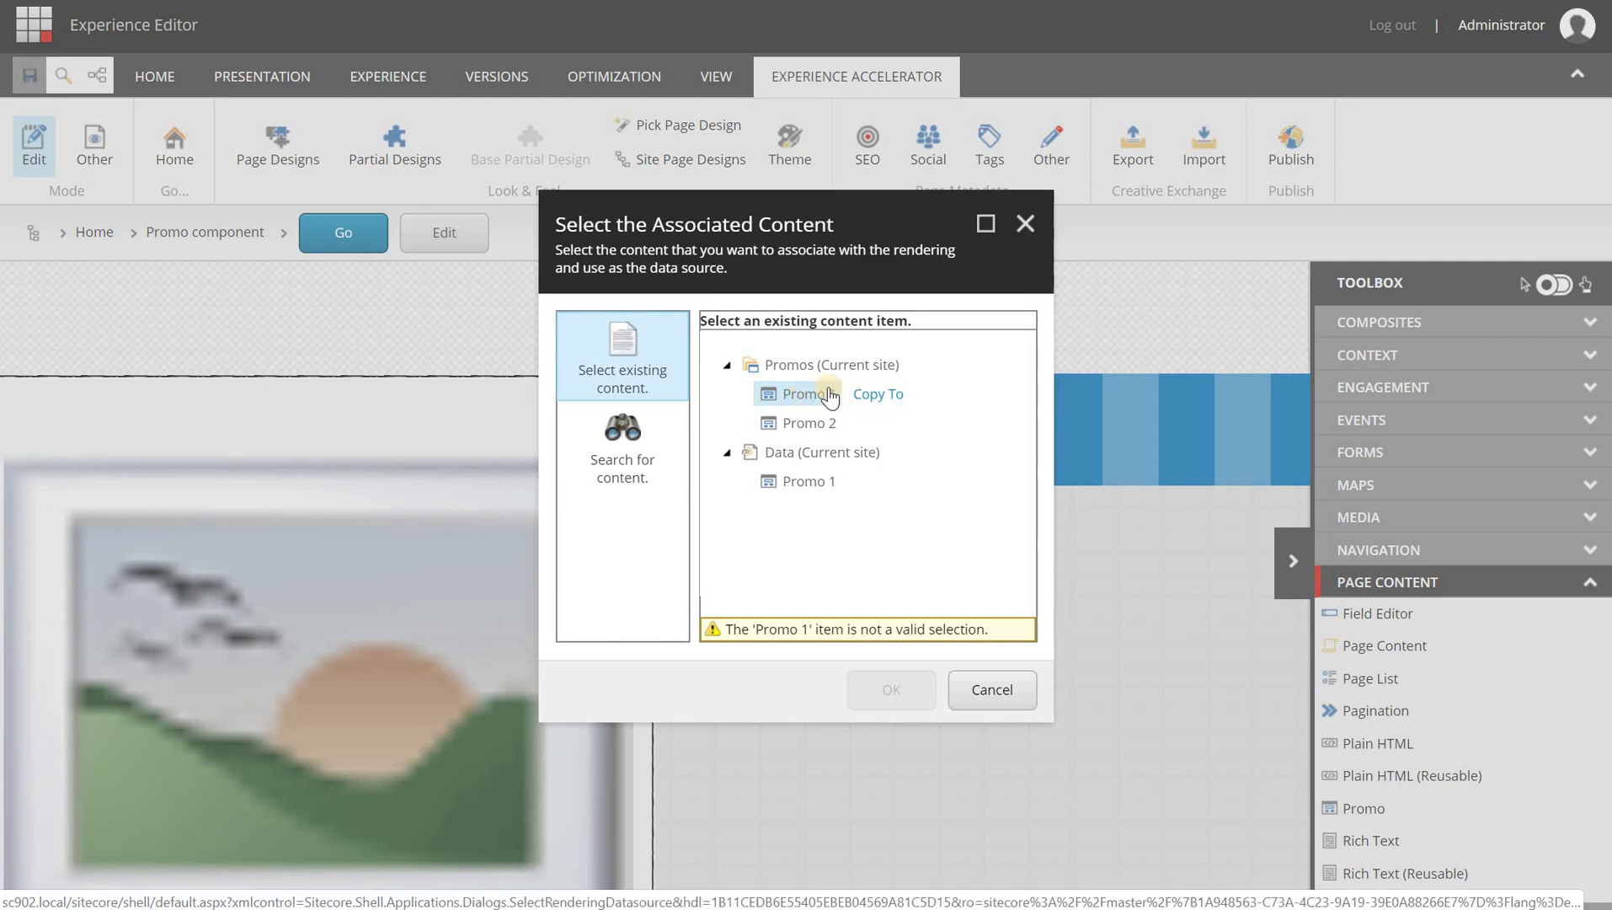
Step: Create a datasource named Promo custom under Data (Current site) for the inserted Promo rendering
{"action": "left_click", "coordinate": [845, 455]}
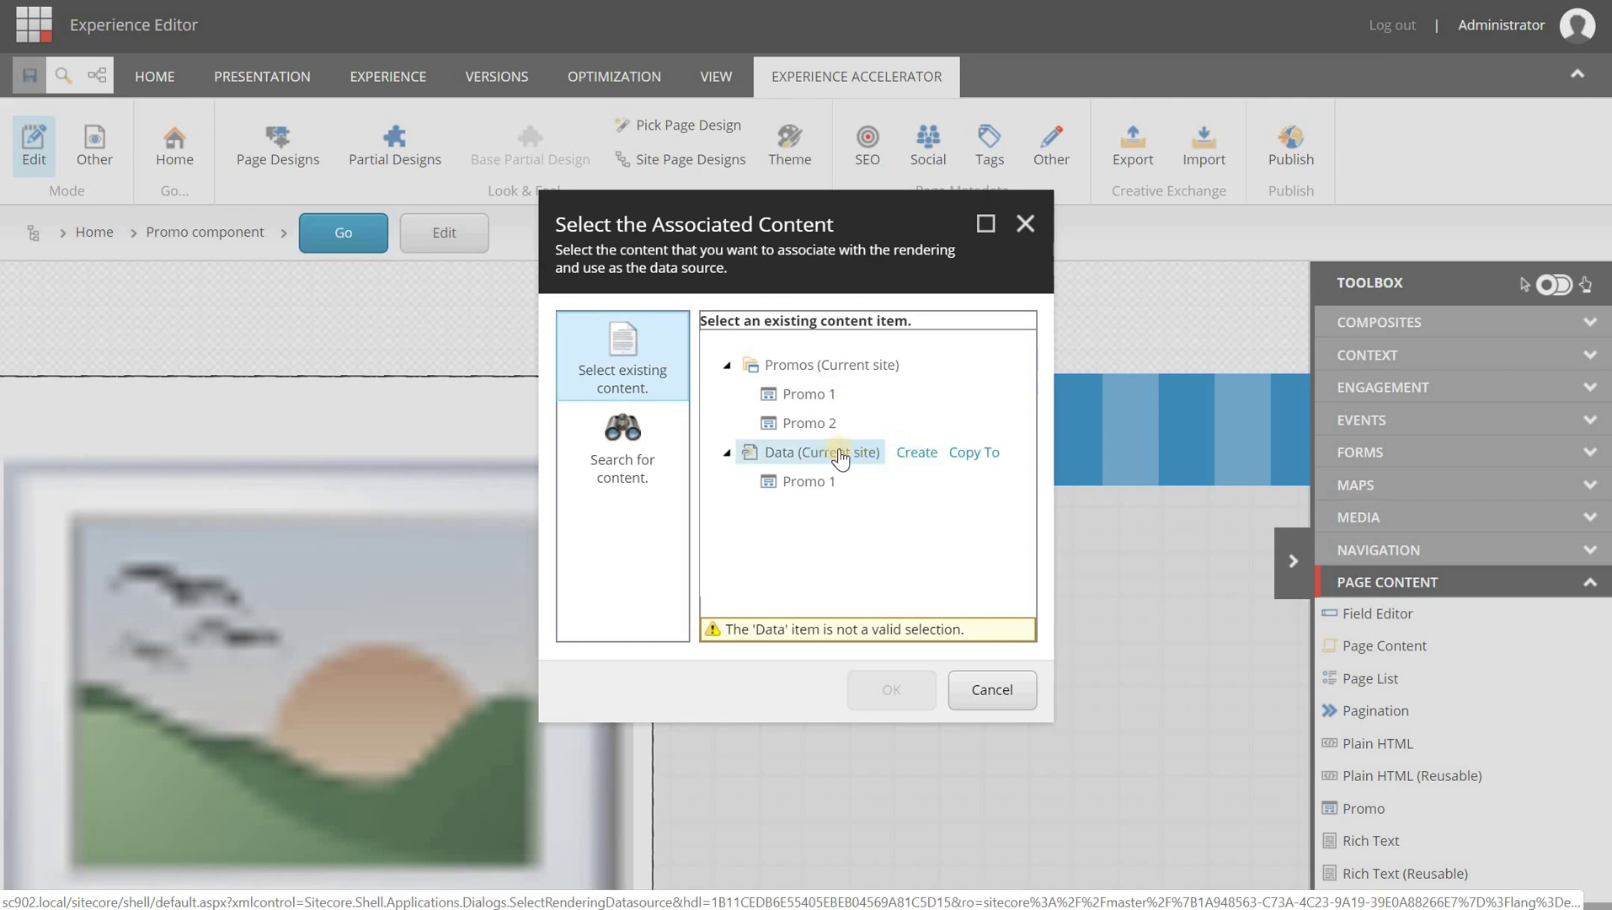
{"action": "left_click", "coordinate": [925, 455]}
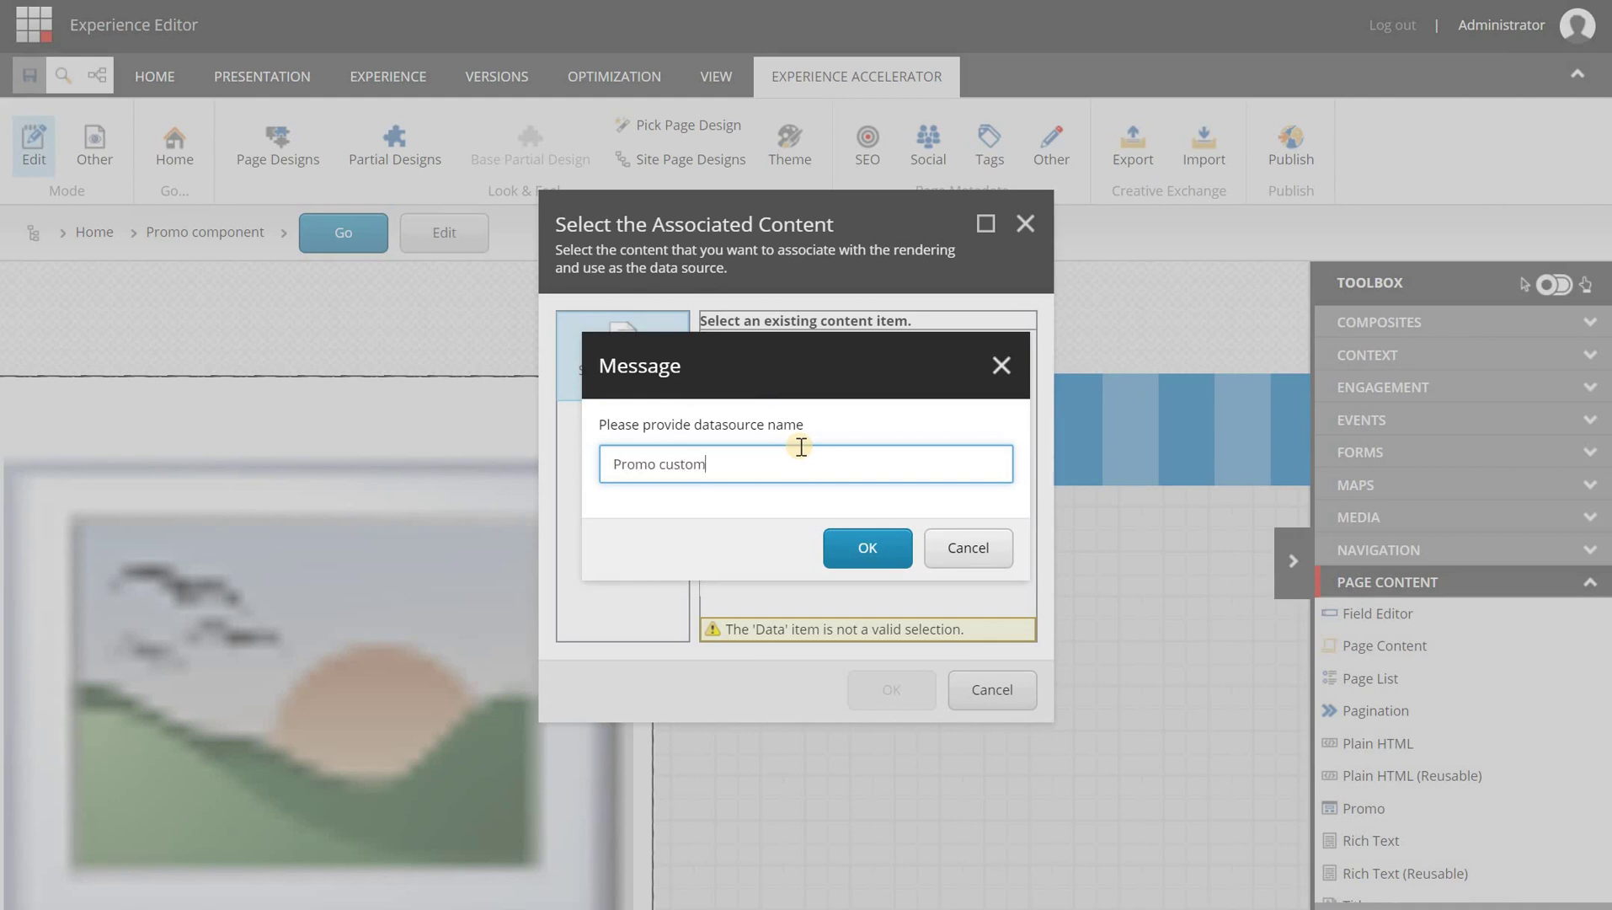
{"action": "key", "text": "Return"}
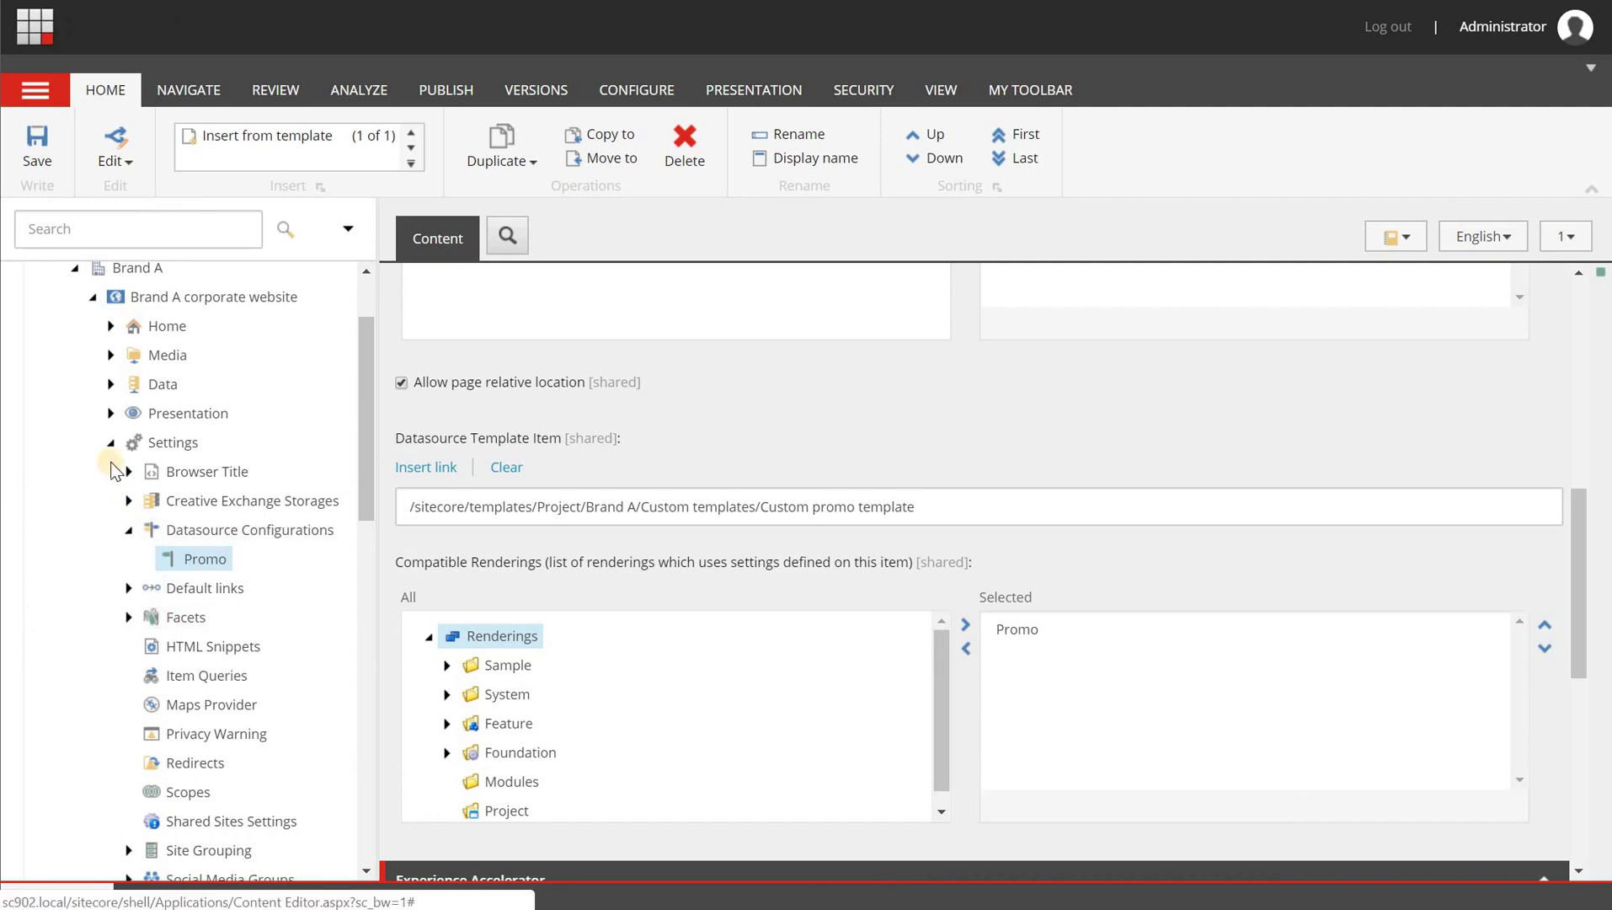
Step: In the Content Editor, open the Promo custom item under Home/Promo component/Data to check its template and fields
{"action": "left_click", "coordinate": [110, 325]}
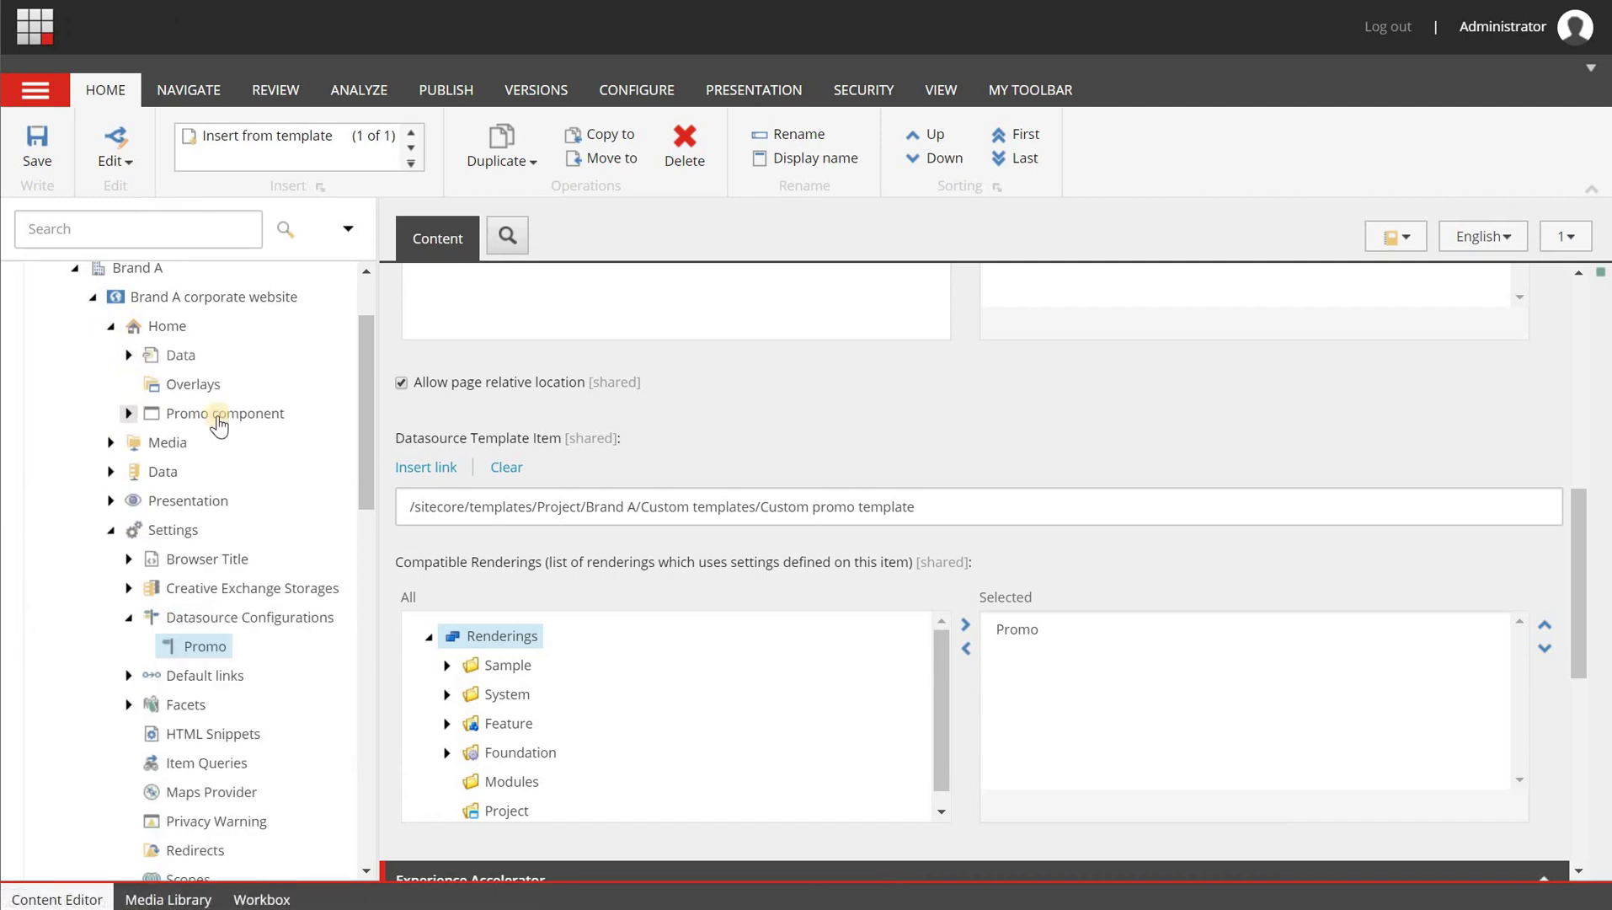
{"action": "left_click", "coordinate": [128, 413]}
{"action": "left_click", "coordinate": [146, 442]}
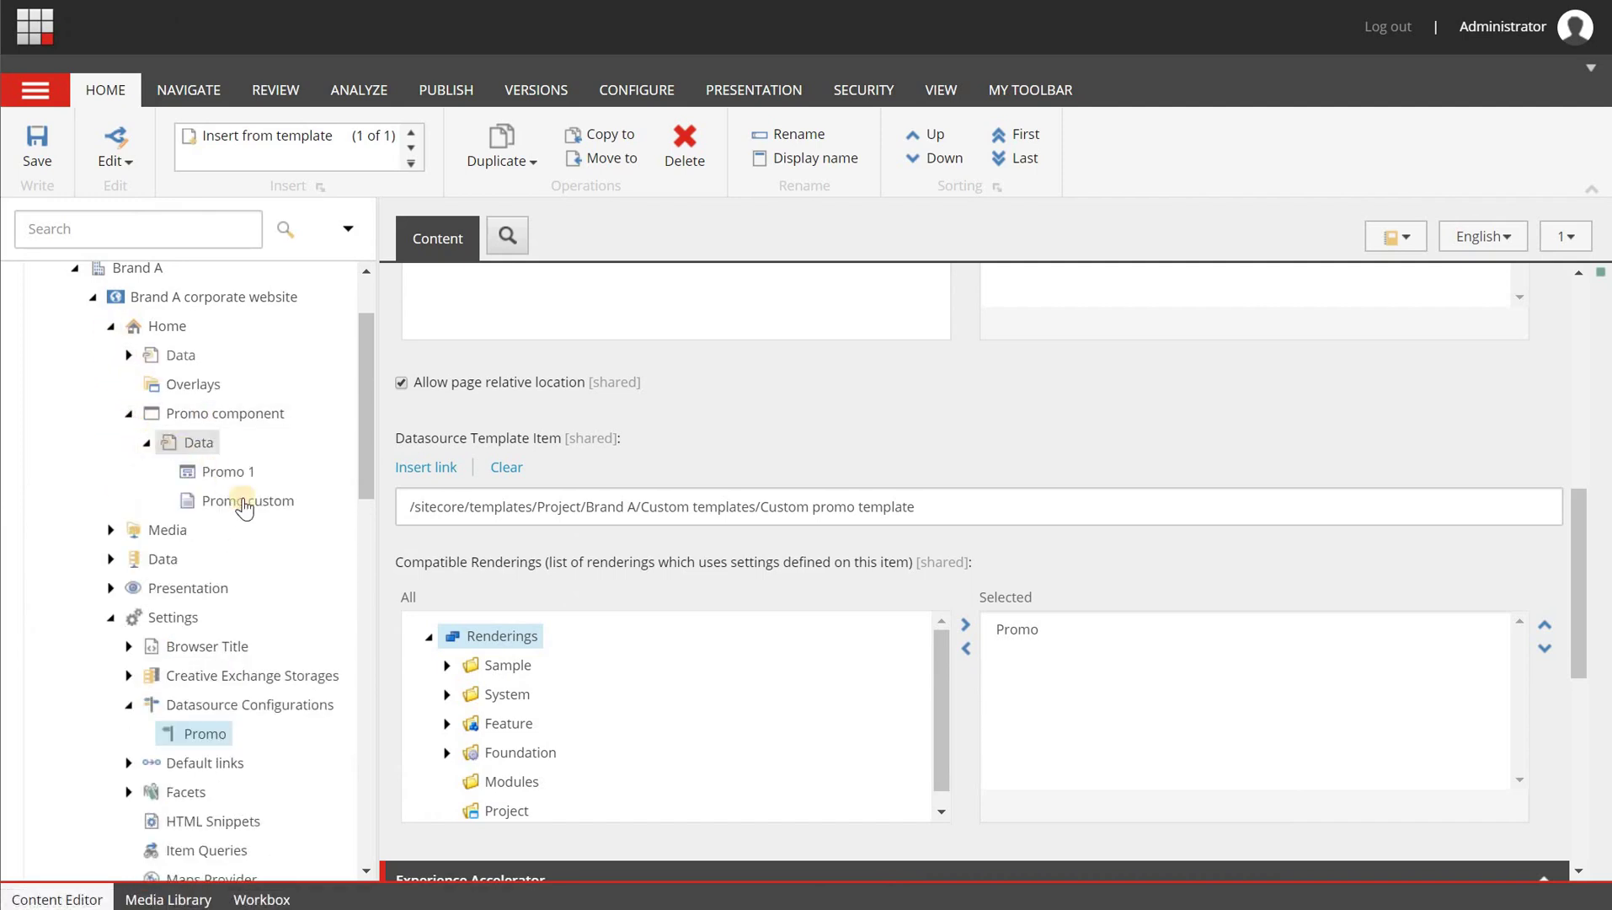
{"action": "left_click", "coordinate": [244, 504]}
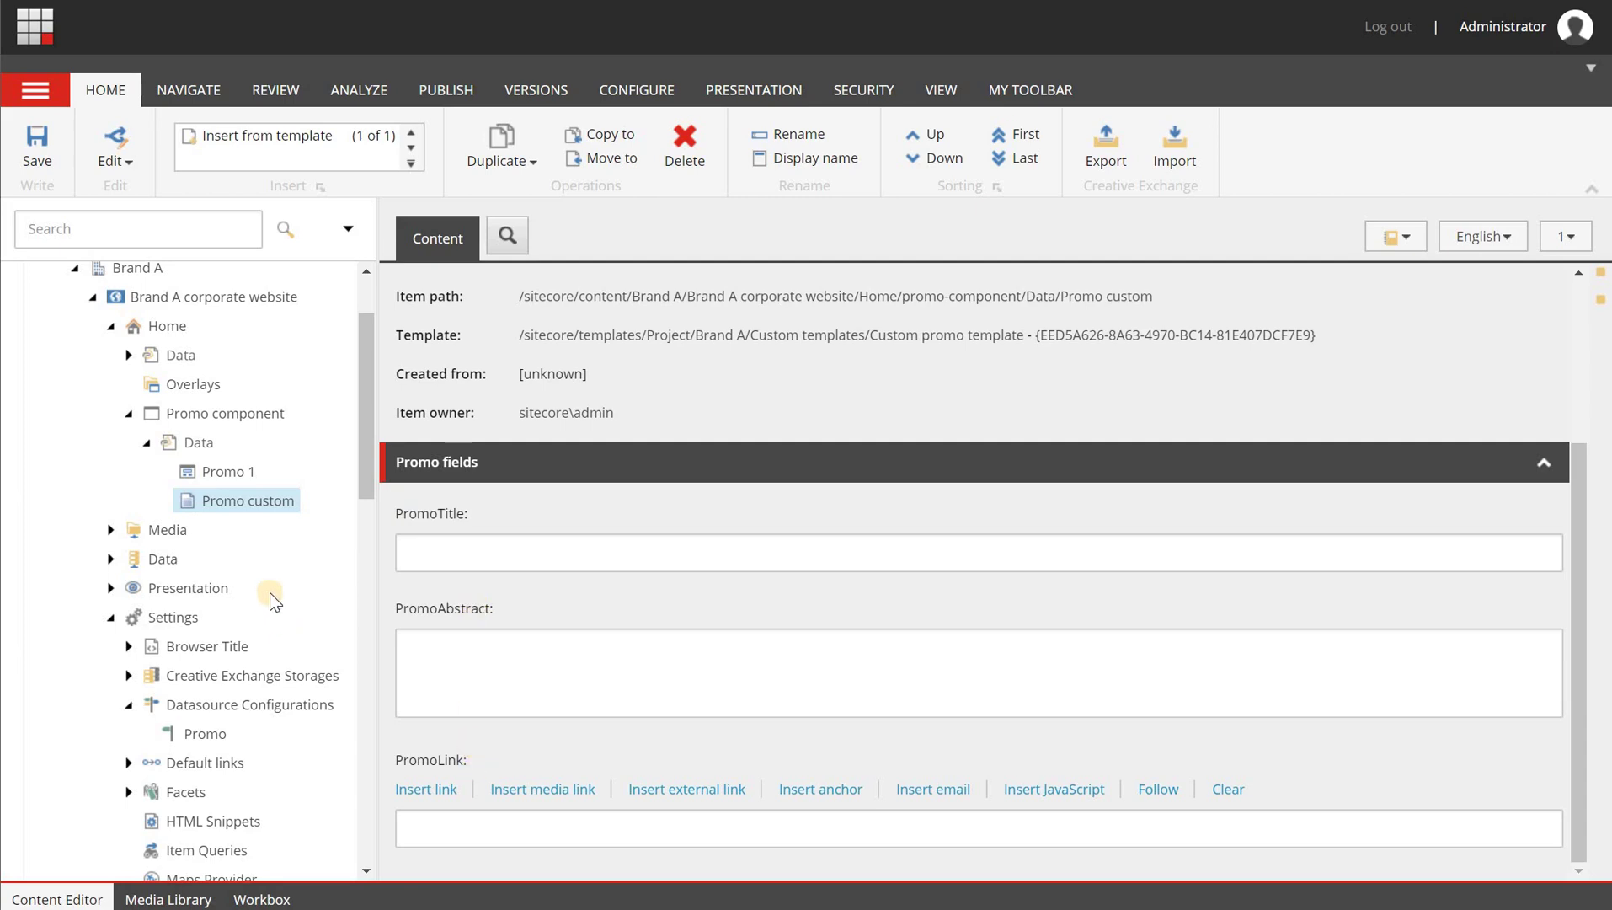
Step: Add a Variant Definition named Custom promo to the Promo rendering variants under the site's Presentation branch
{"action": "scroll", "coordinate": [253, 505], "scroll_direction": "down", "scroll_amount": 3}
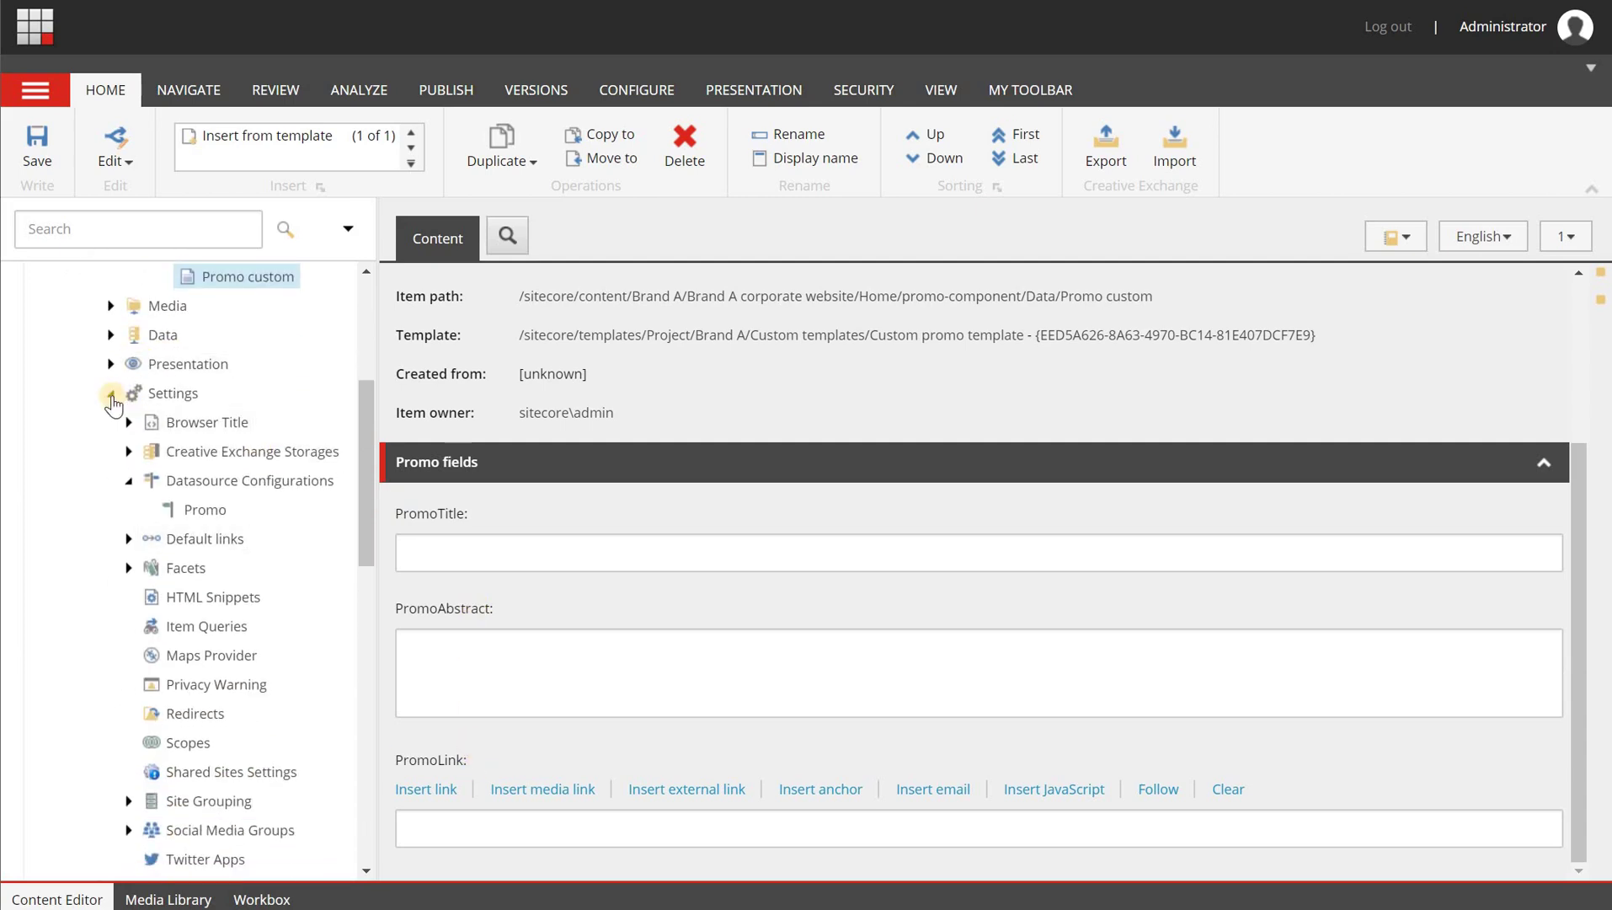
{"action": "left_click", "coordinate": [111, 393]}
{"action": "left_click", "coordinate": [111, 364]}
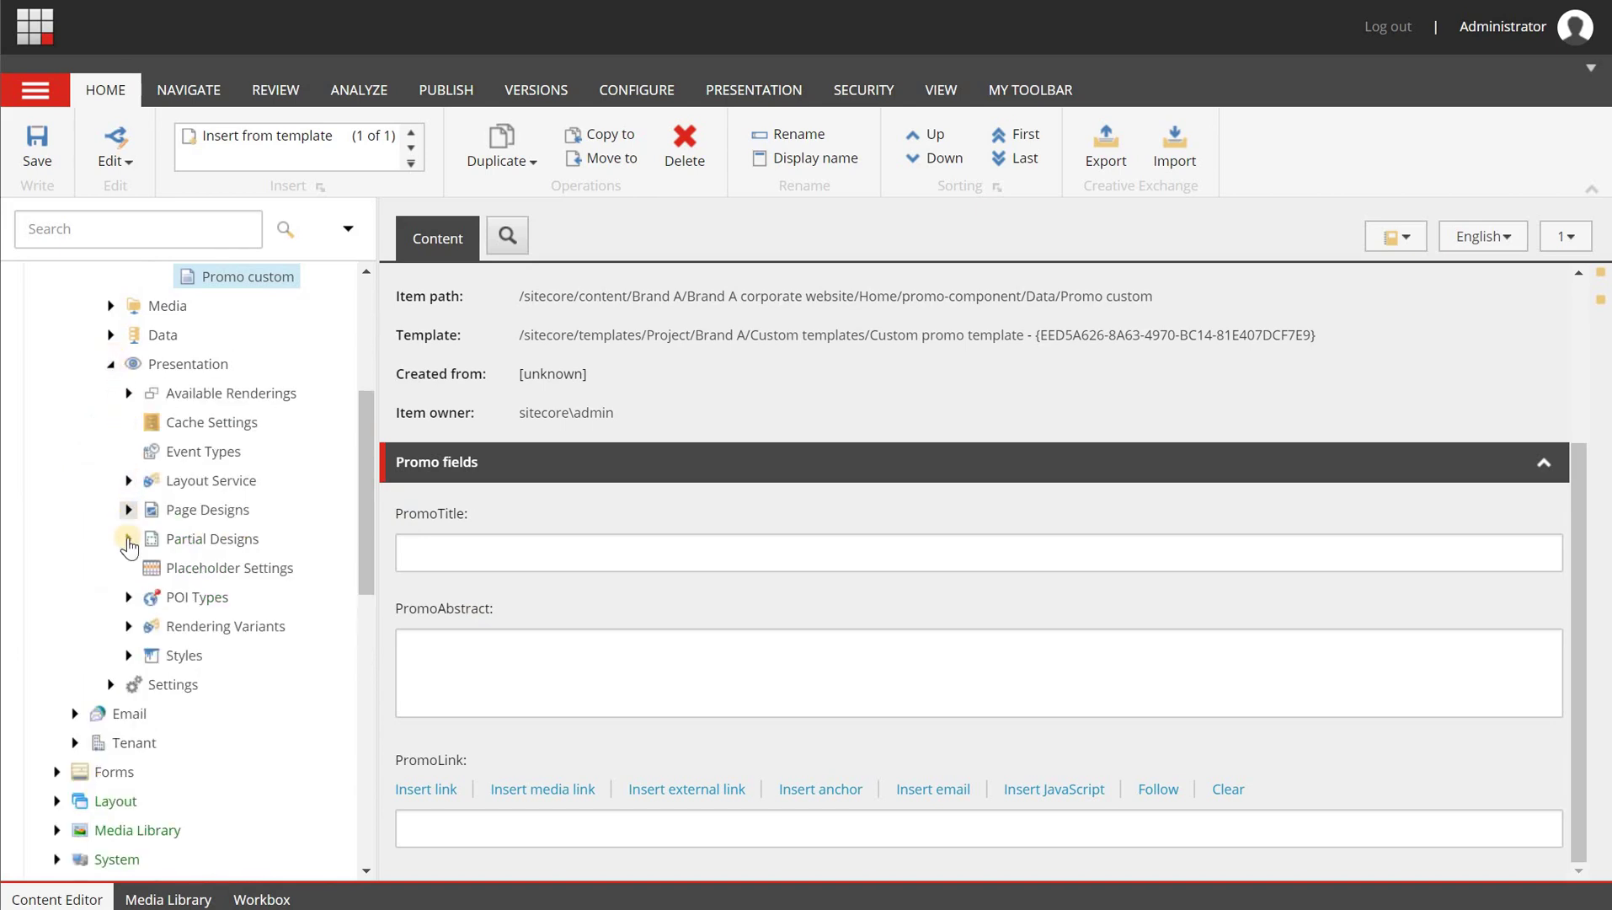
{"action": "left_click", "coordinate": [126, 623]}
{"action": "scroll", "coordinate": [135, 556], "scroll_direction": "down", "scroll_amount": 6}
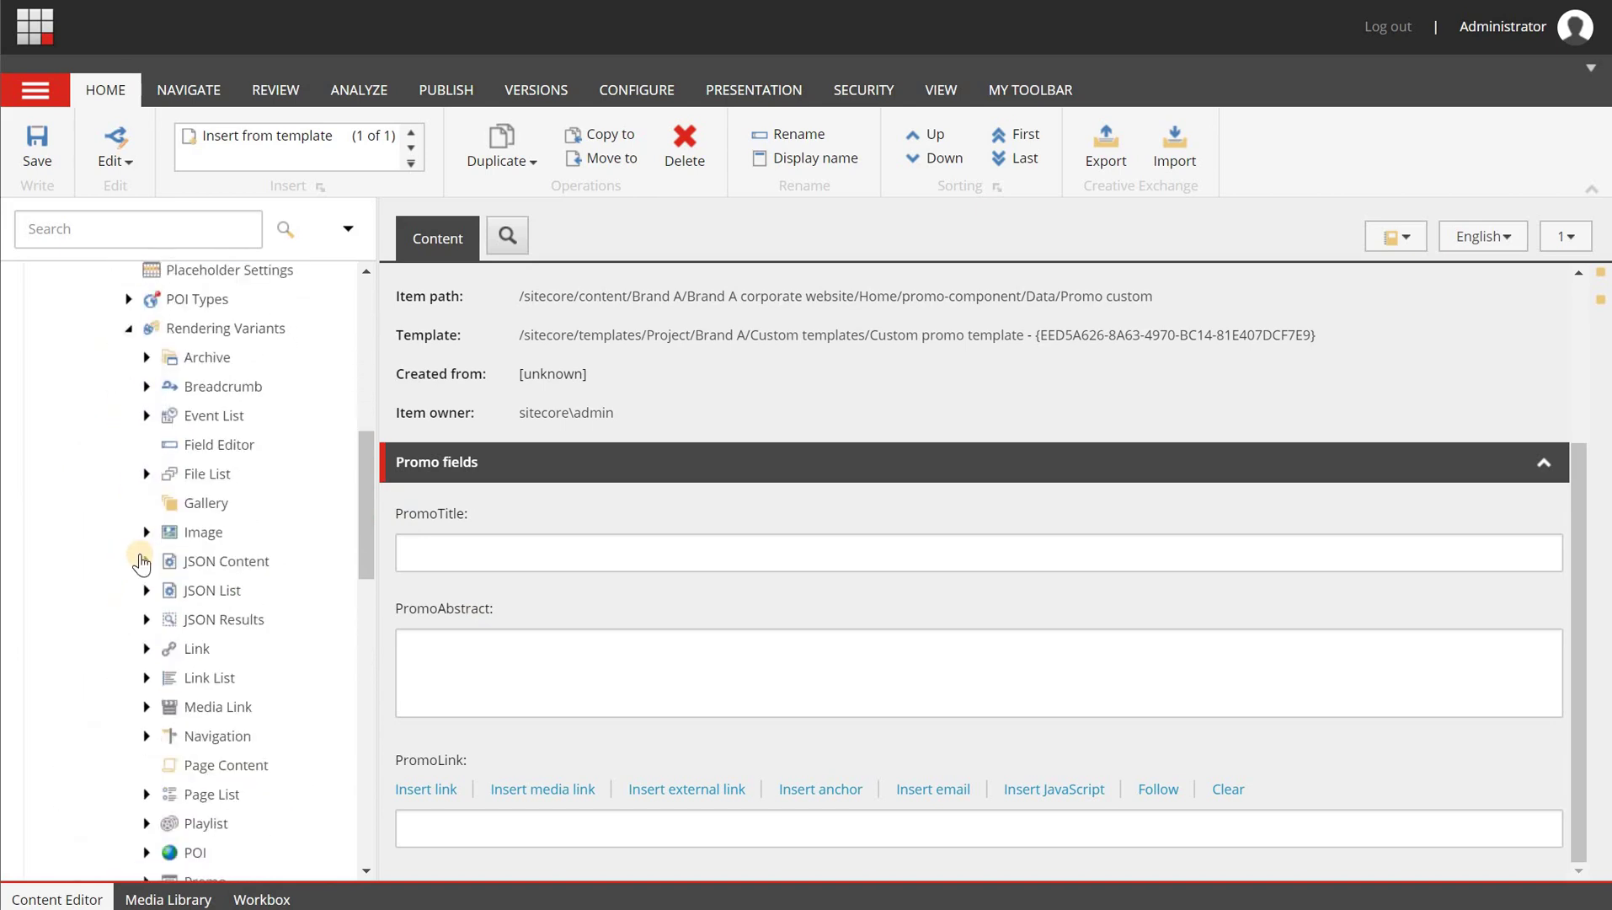
{"action": "scroll", "coordinate": [145, 518], "scroll_direction": "down", "scroll_amount": 2}
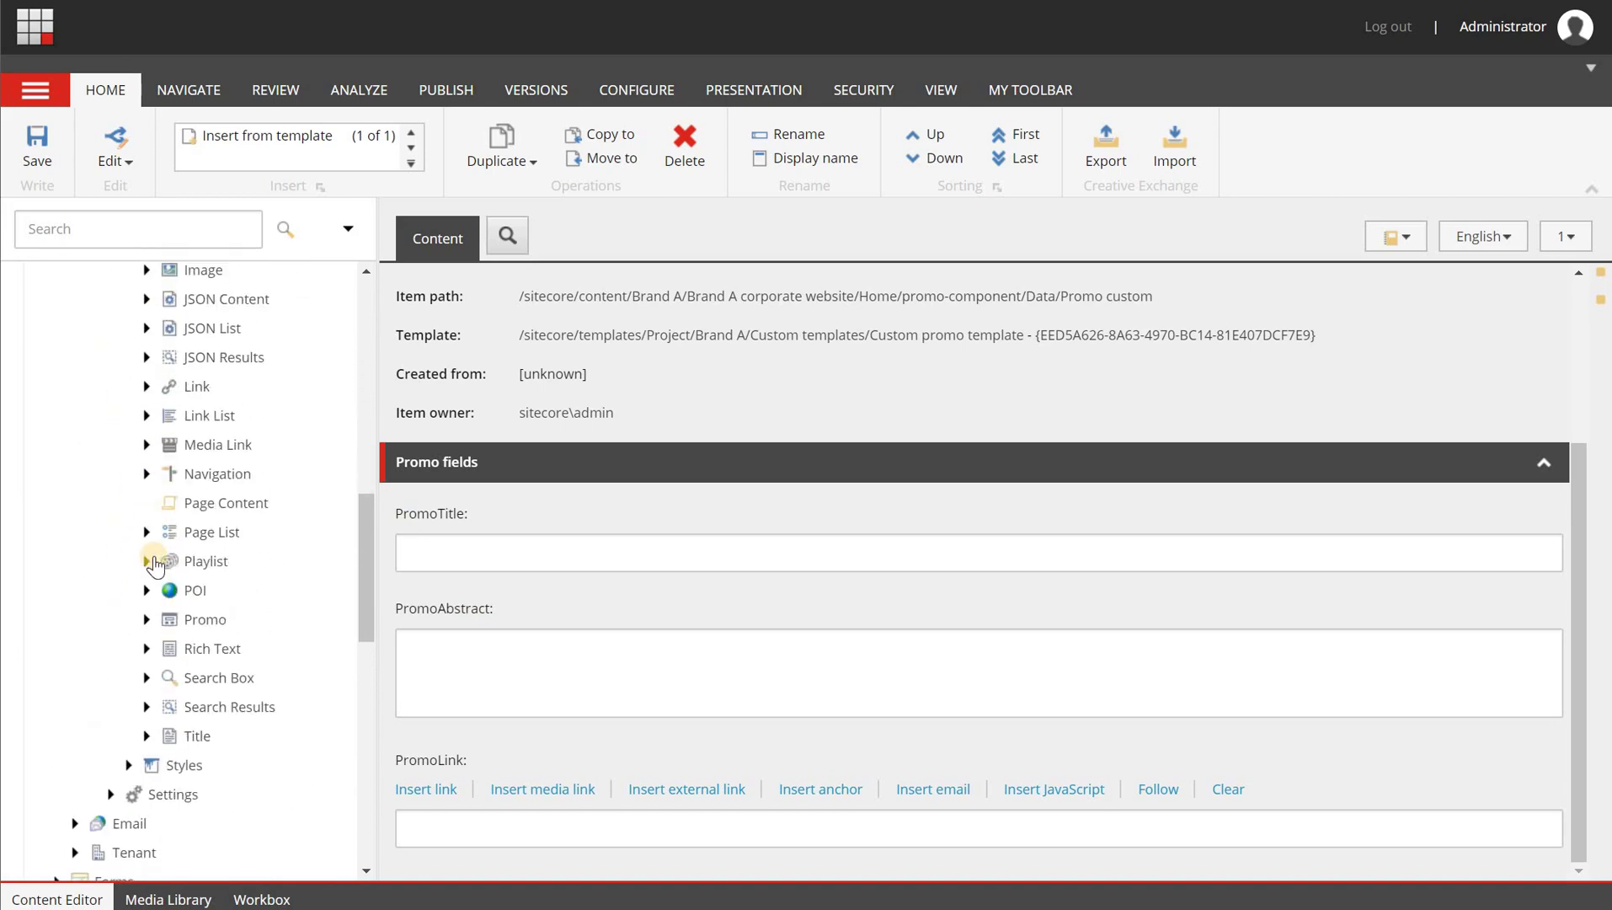
{"action": "left_click", "coordinate": [146, 619]}
{"action": "scroll", "coordinate": [168, 582], "scroll_direction": "down", "scroll_amount": 1}
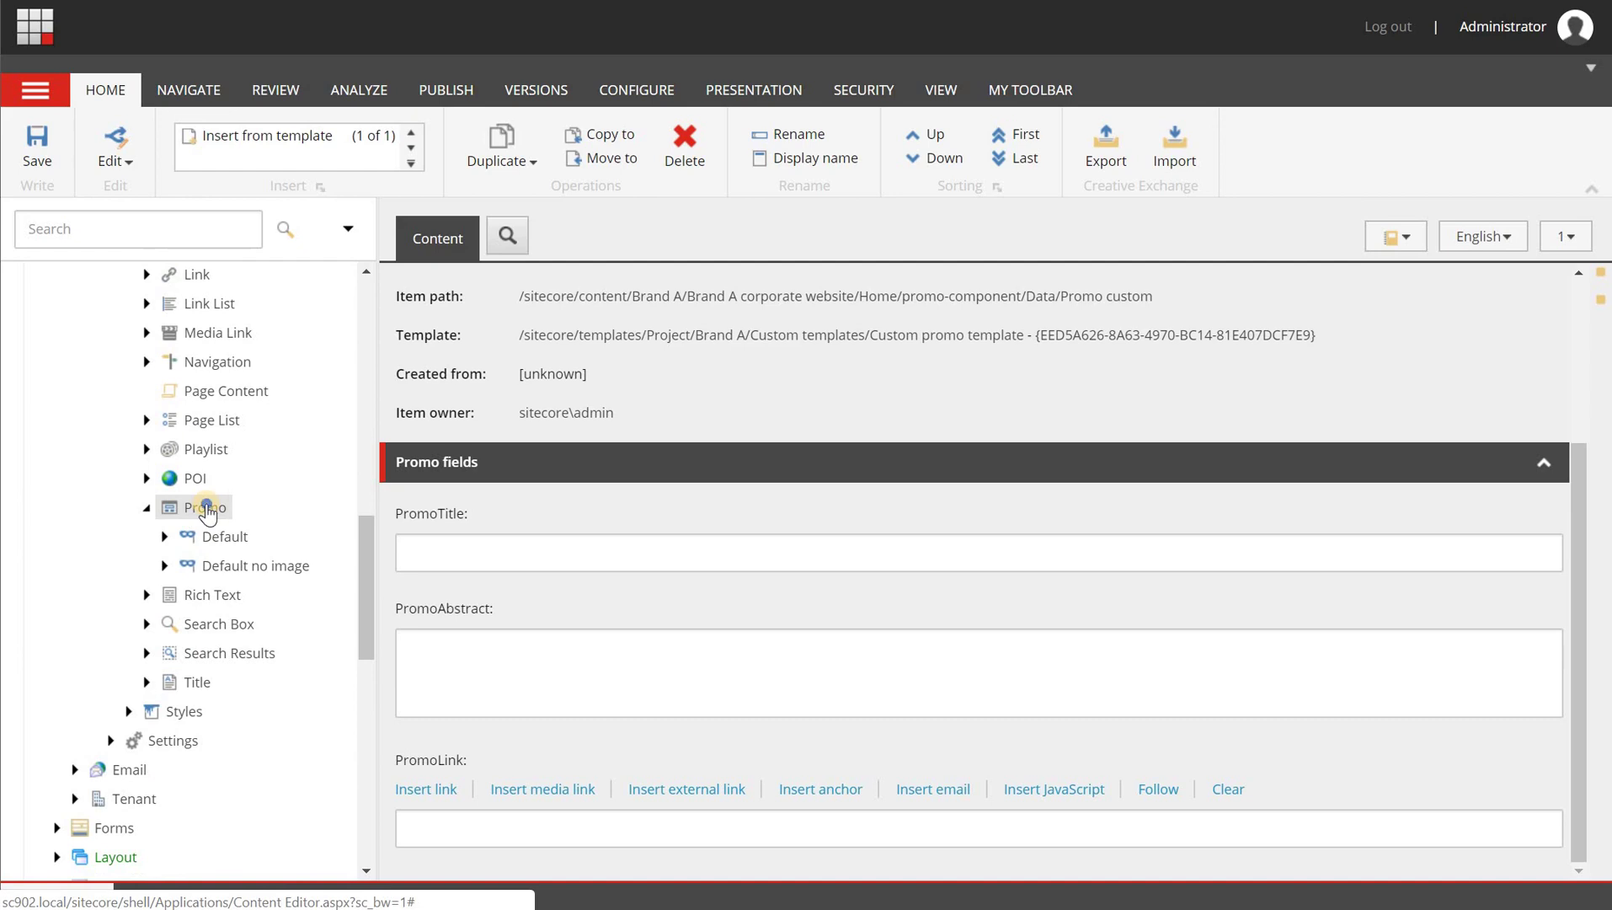
{"action": "right_click", "coordinate": [207, 511]}
{"action": "mouse_move", "coordinate": [257, 516]}
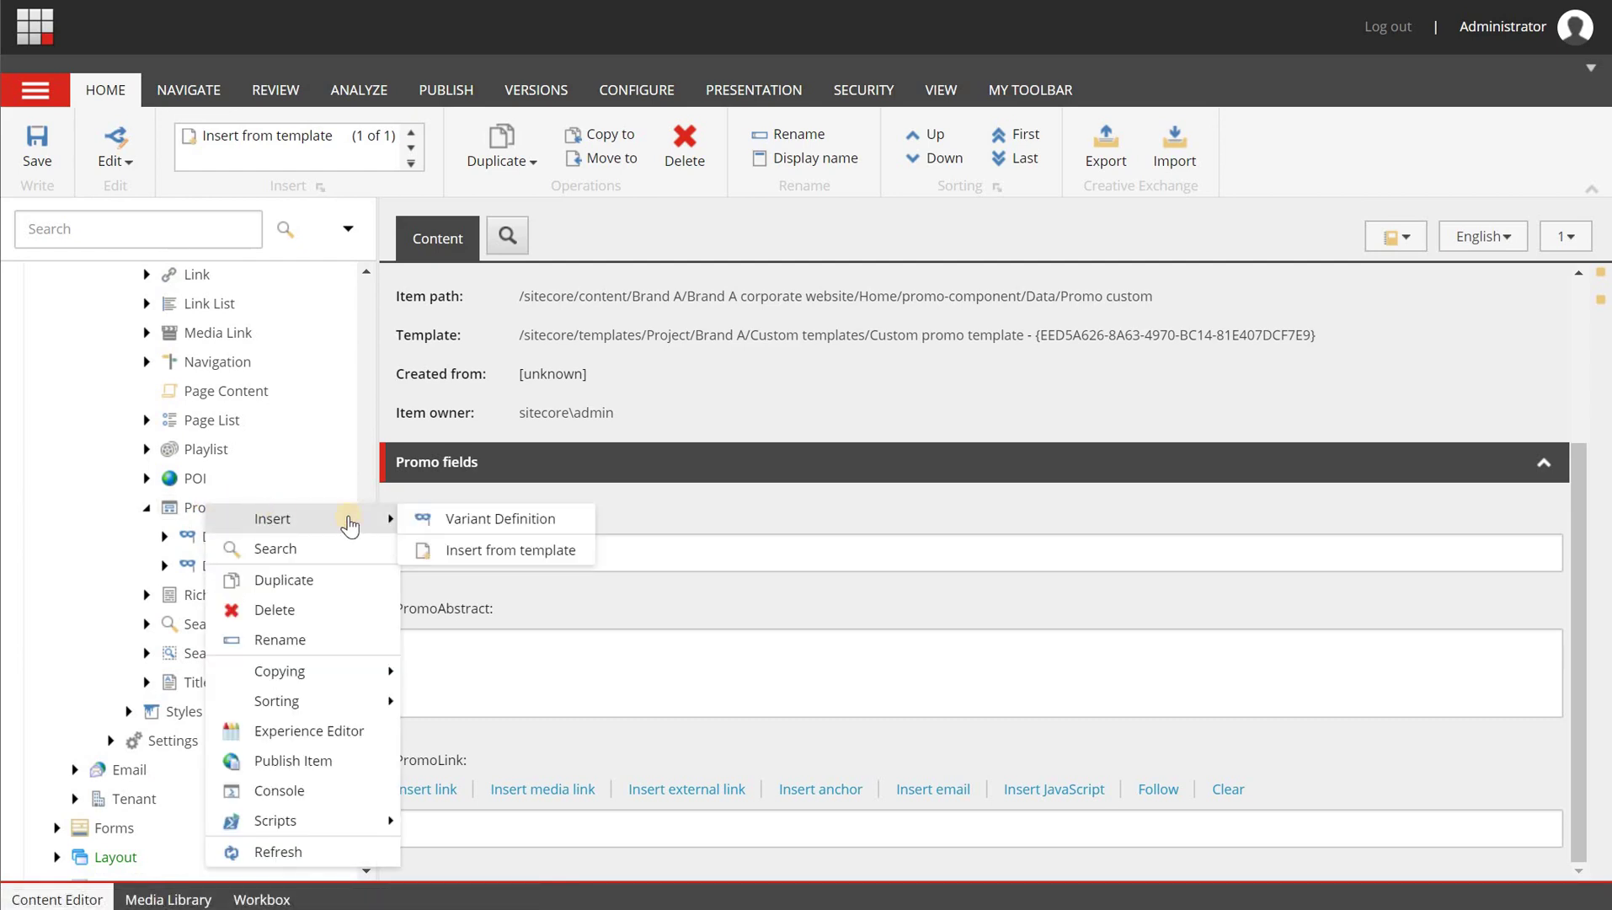
{"action": "left_click", "coordinate": [534, 522]}
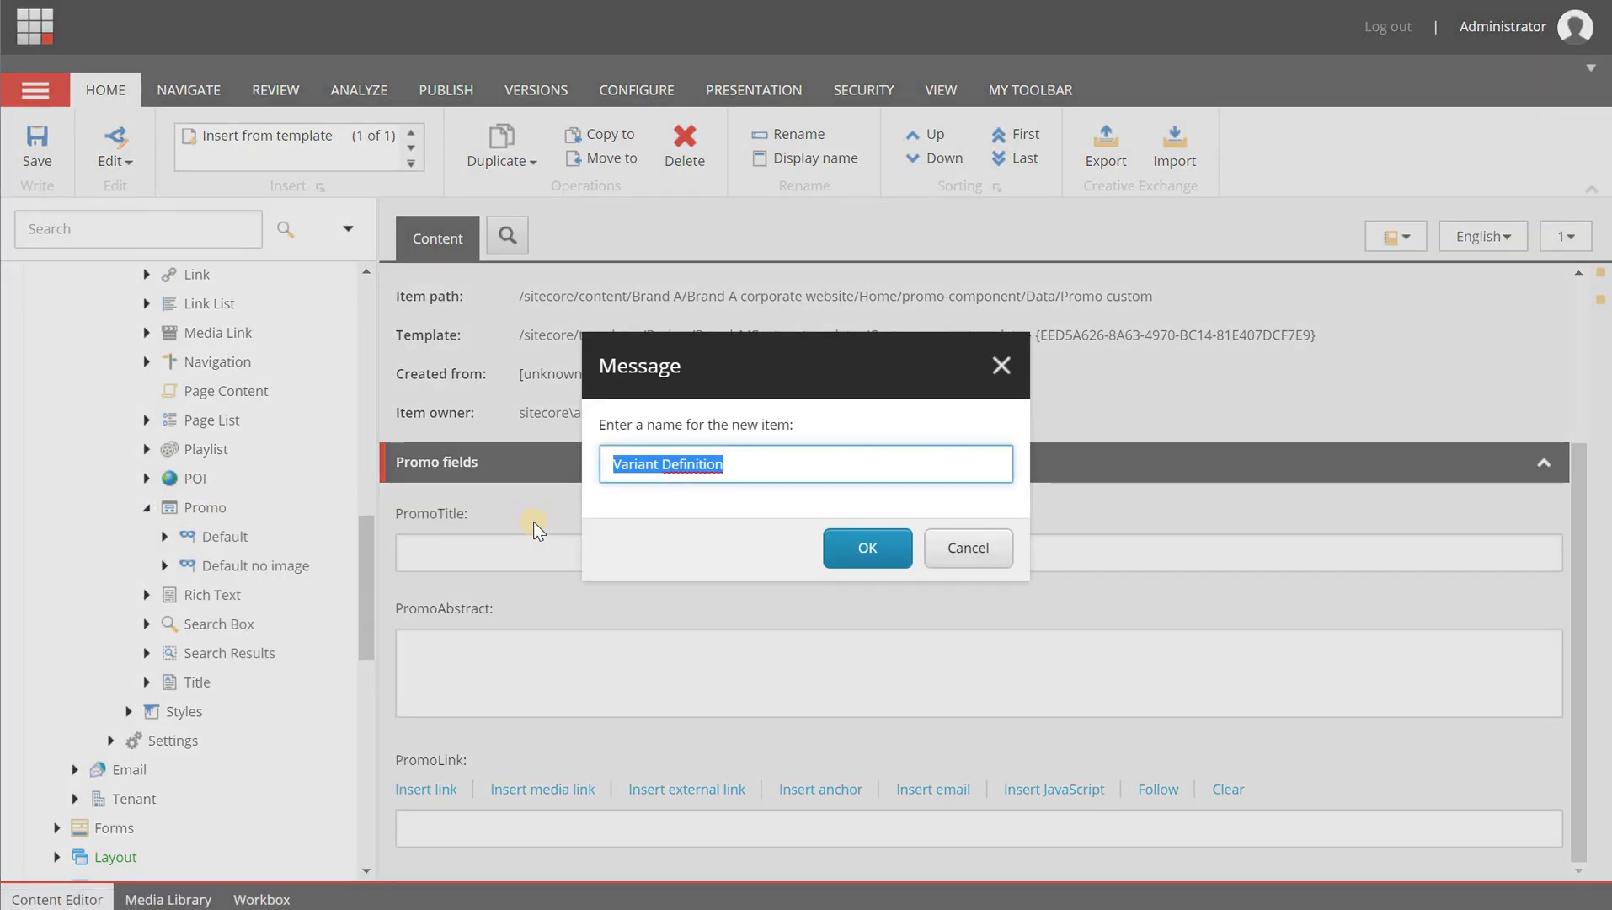
{"action": "type", "text": "Custom promo"}
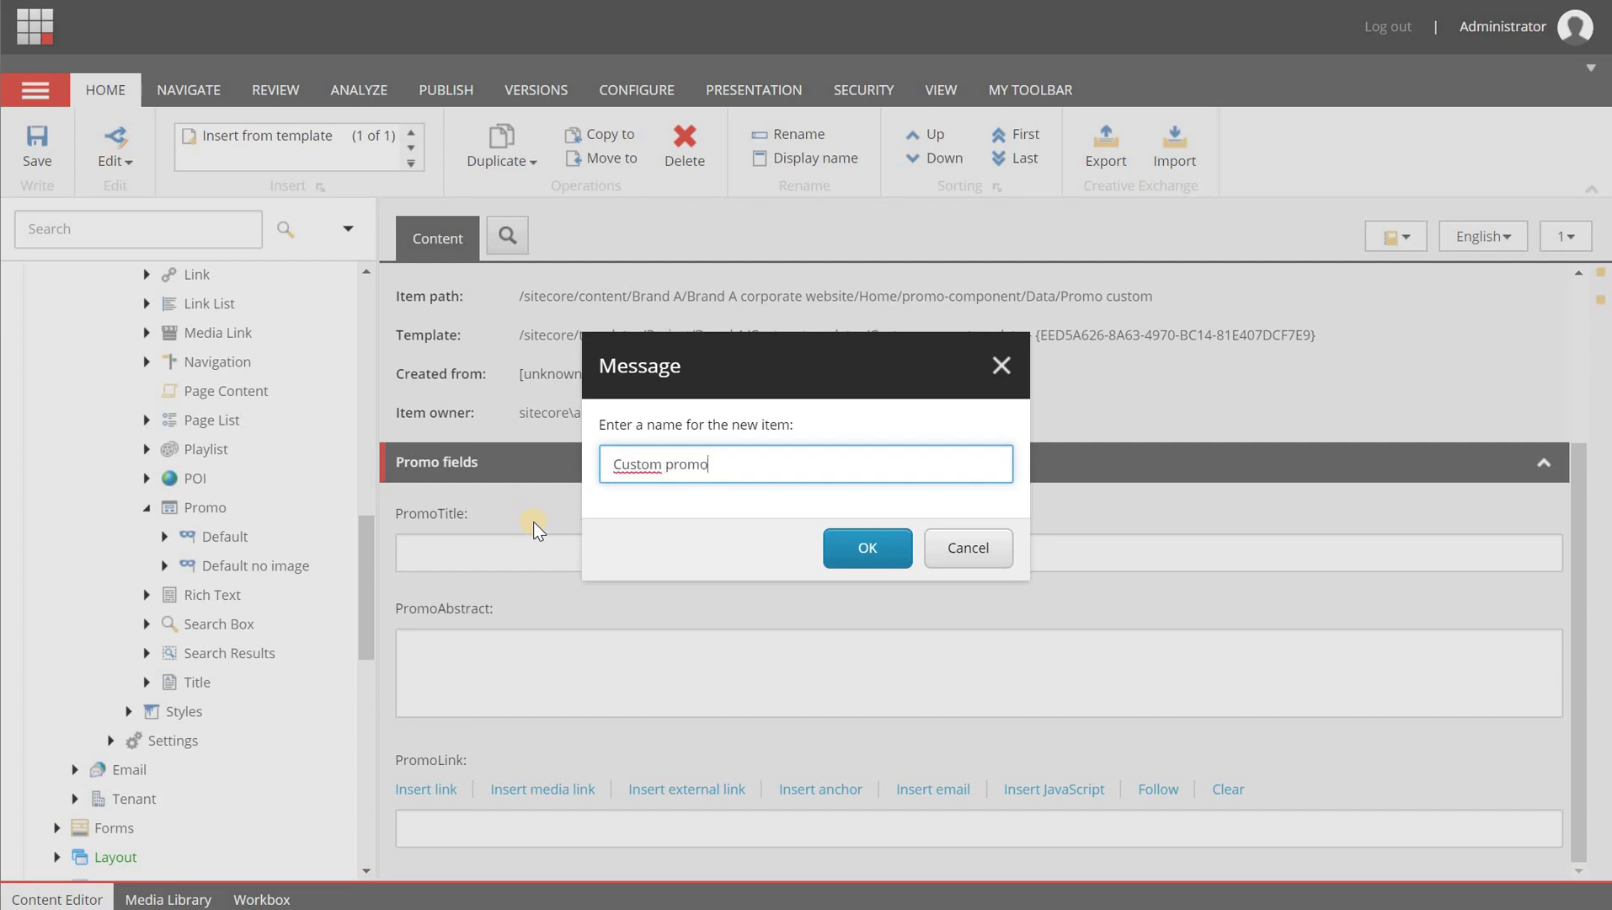
{"action": "left_click", "coordinate": [855, 548]}
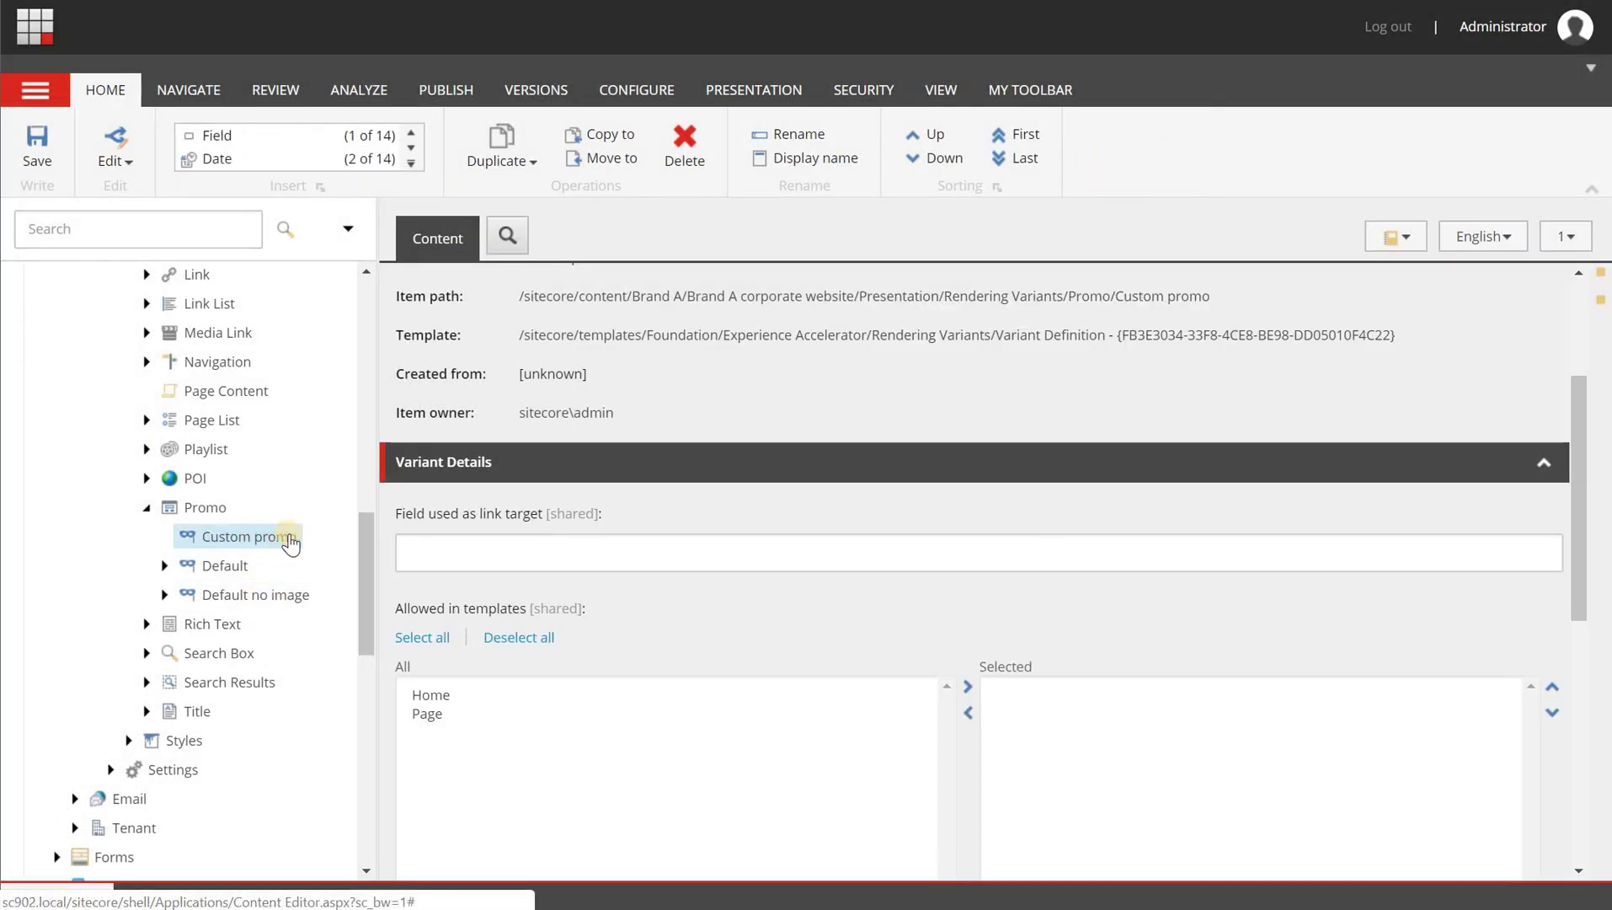
Step: Add a Field item named PromoTitle to the Custom promo variant
{"action": "right_click", "coordinate": [345, 539]}
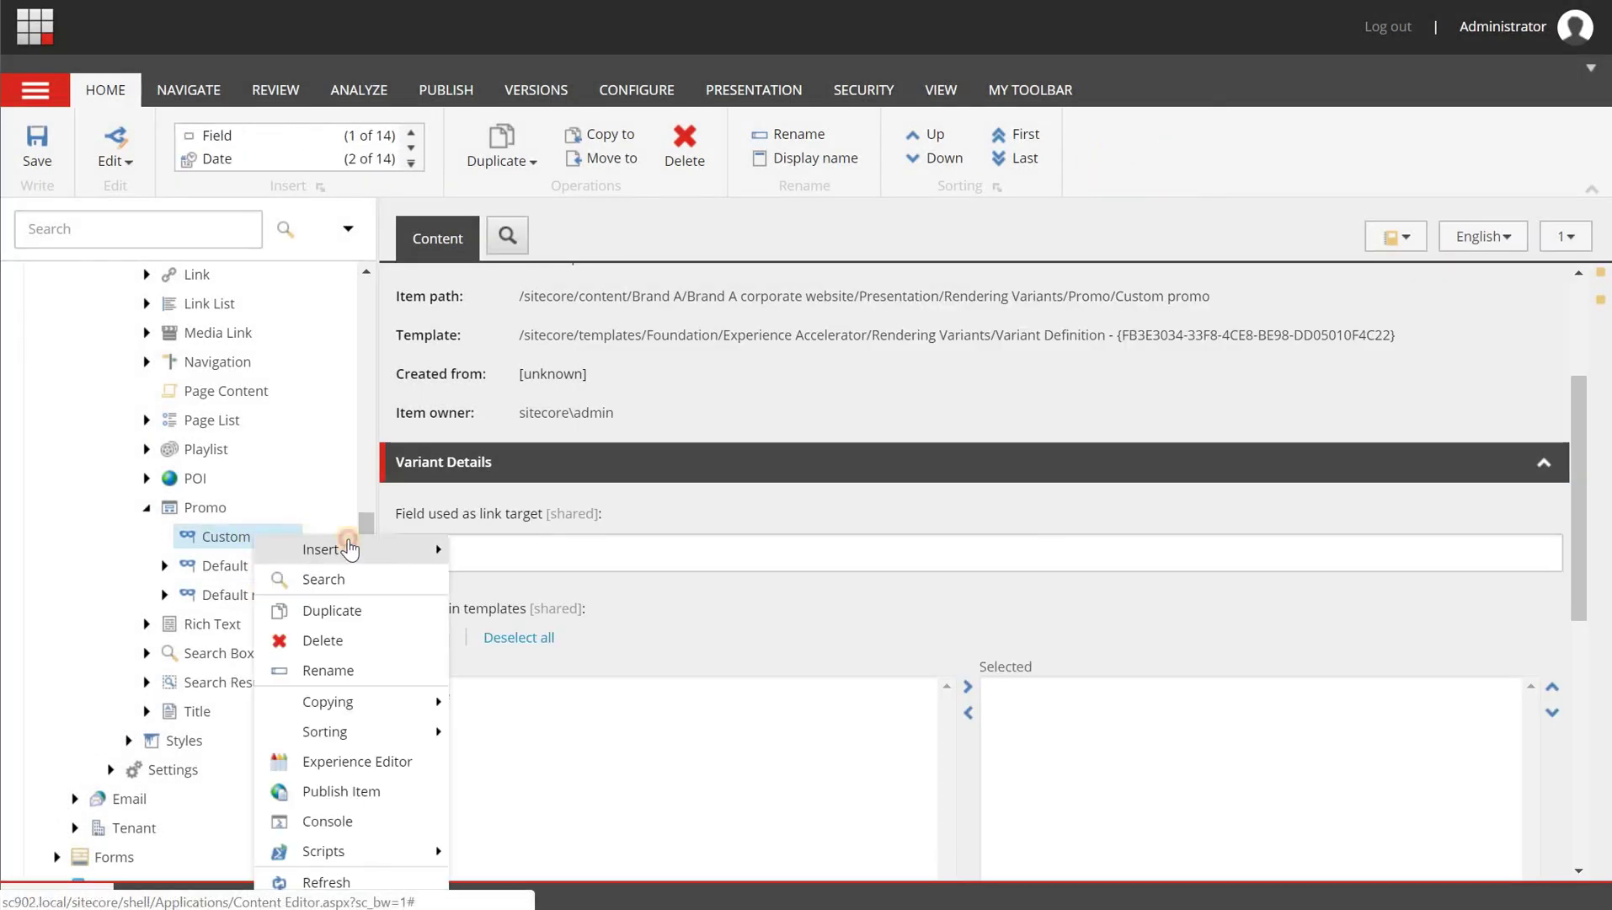
{"action": "mouse_move", "coordinate": [350, 549]}
{"action": "left_click", "coordinate": [516, 508]}
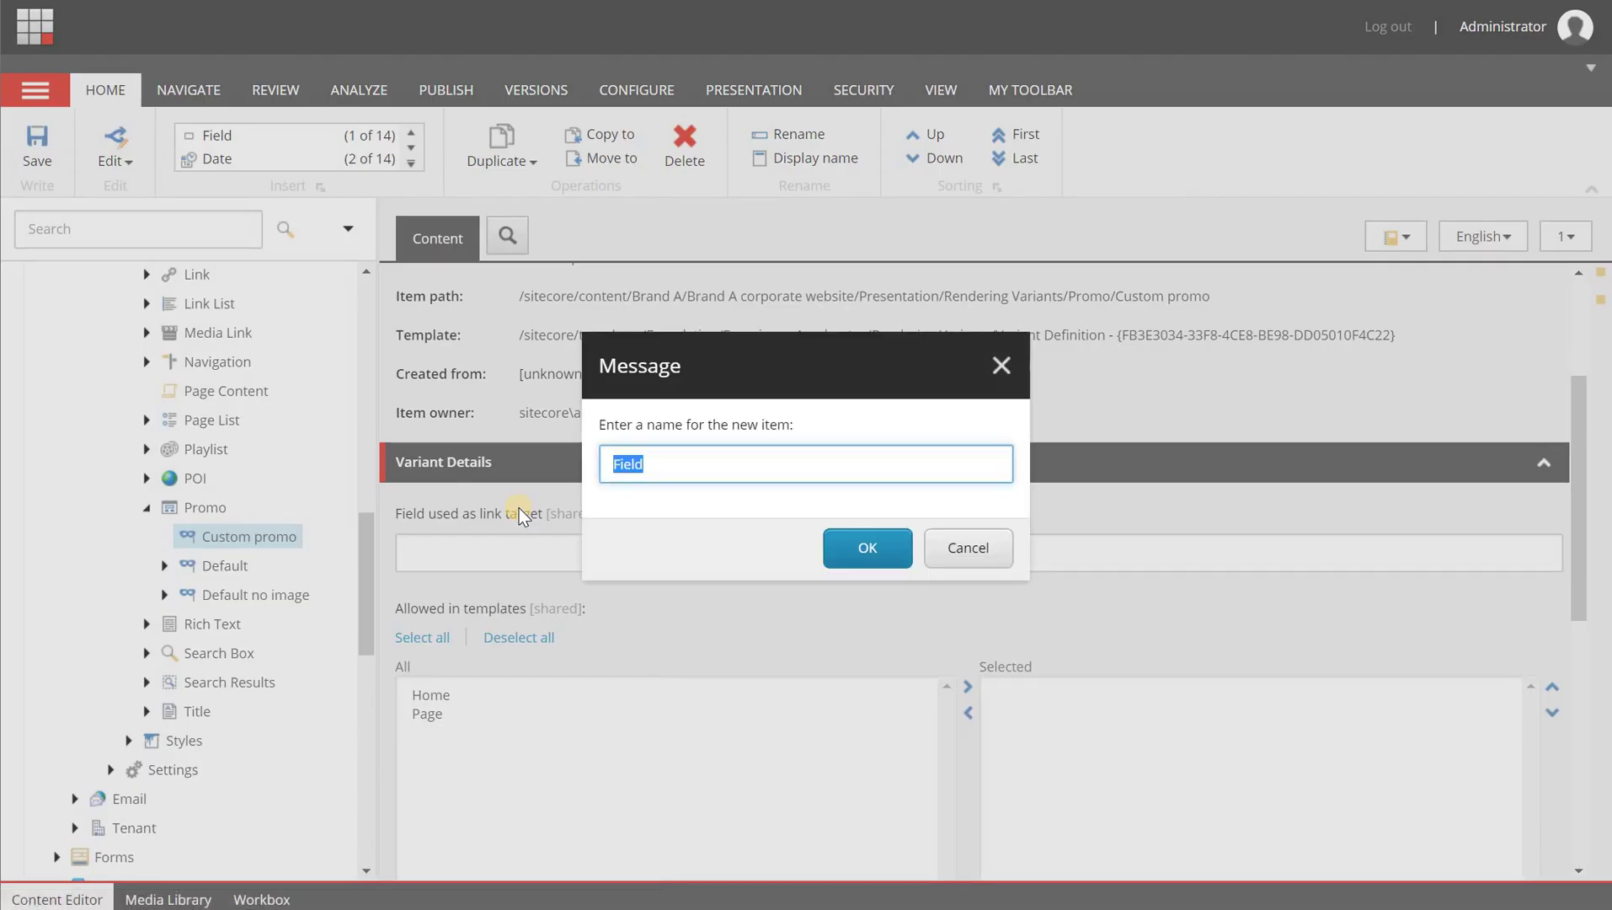
{"action": "type", "text": "PromoTitle"}
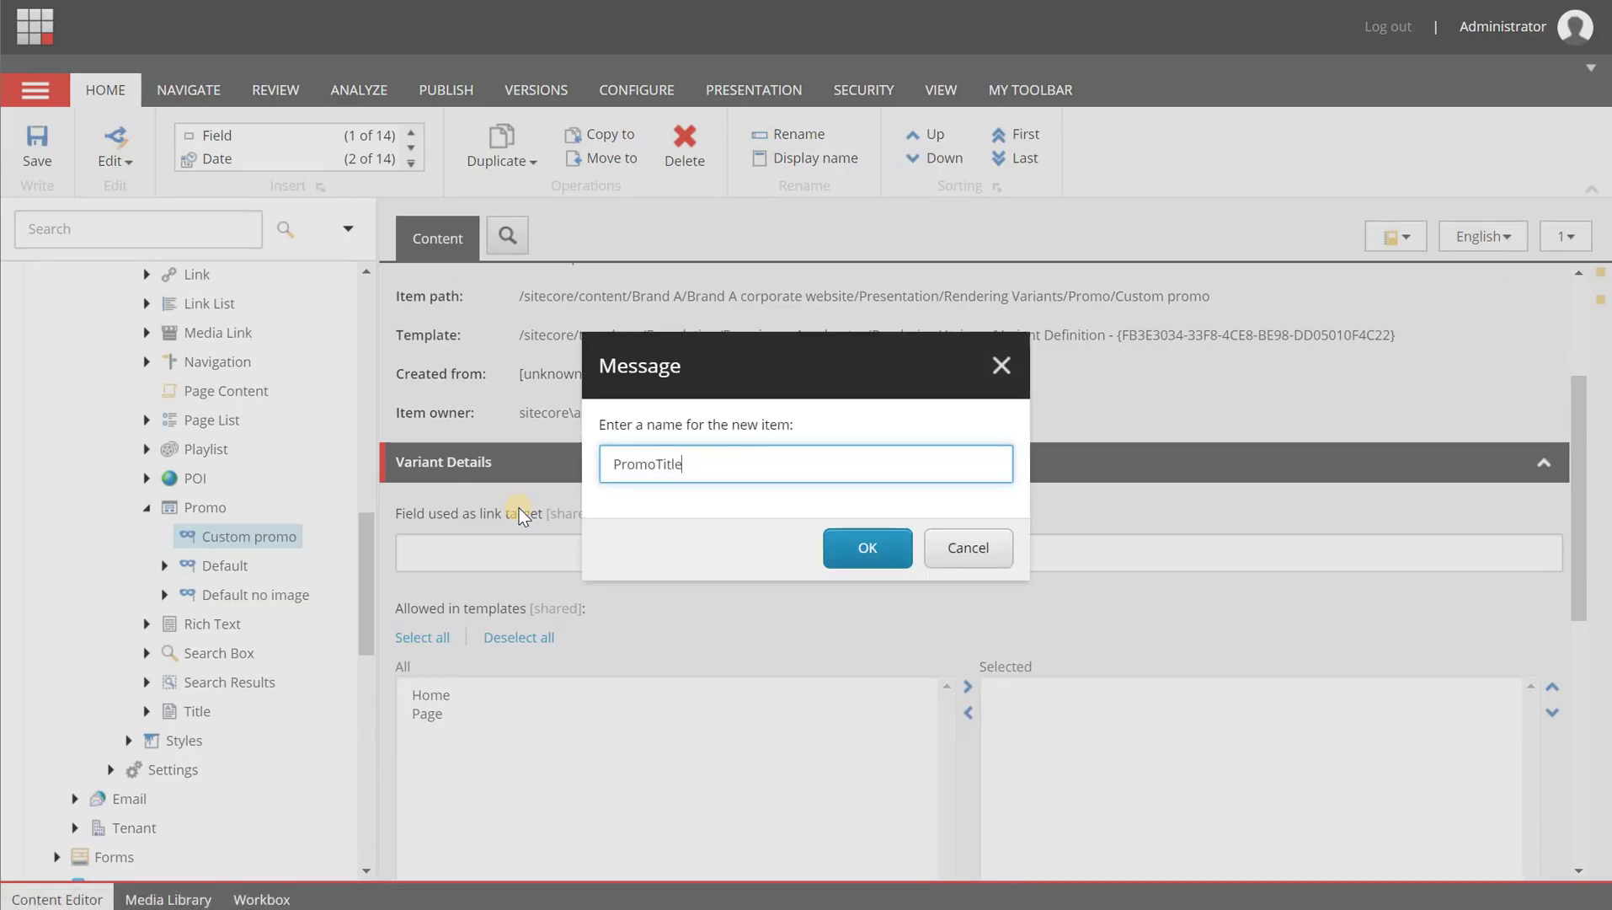
{"action": "key", "text": "Return"}
Step: Add a Field item named PromoAbstract to the Custom promo variant
{"action": "right_click", "coordinate": [267, 562]}
{"action": "mouse_move", "coordinate": [354, 553]}
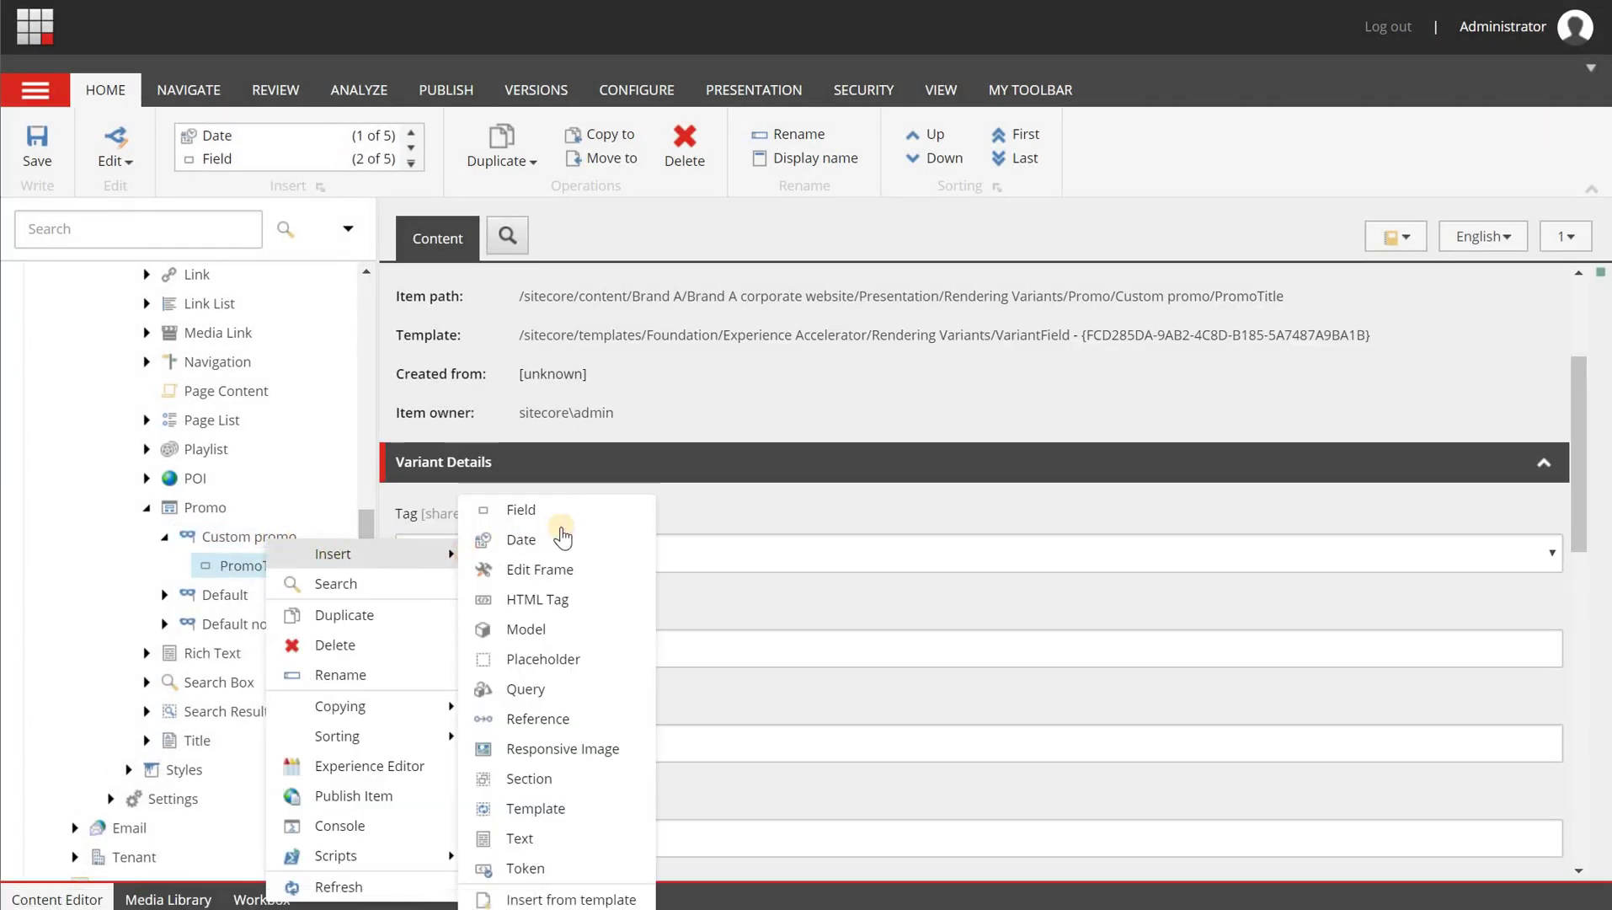
{"action": "left_click", "coordinate": [565, 511]}
{"action": "type", "text": "Promo"}
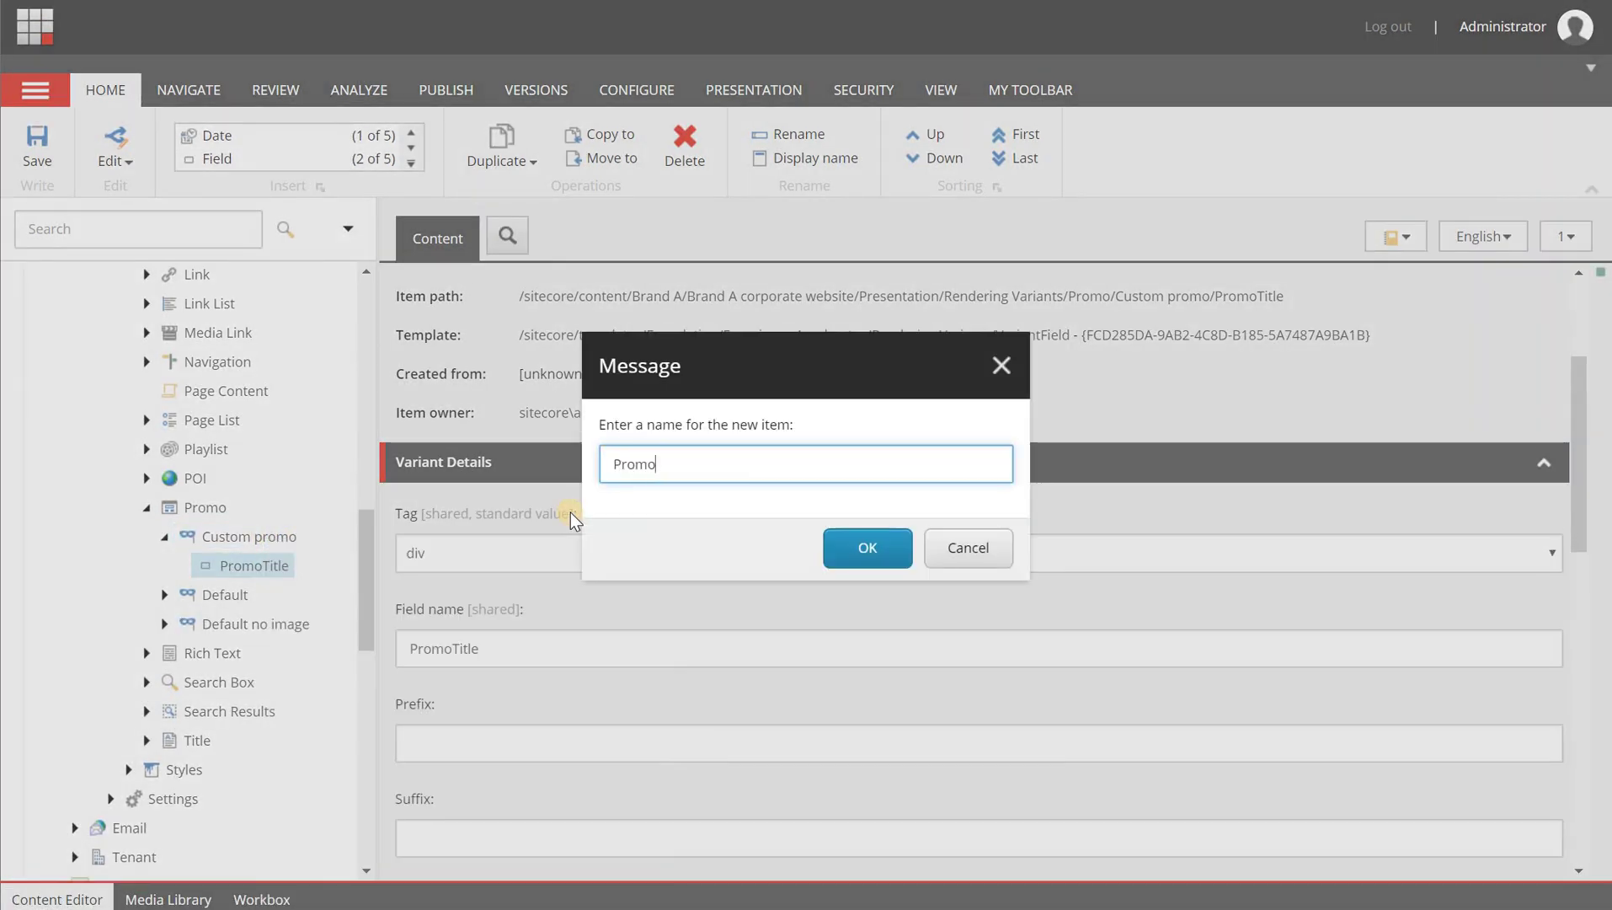
{"action": "type", "text": "Abstract"}
{"action": "key", "text": "Return"}
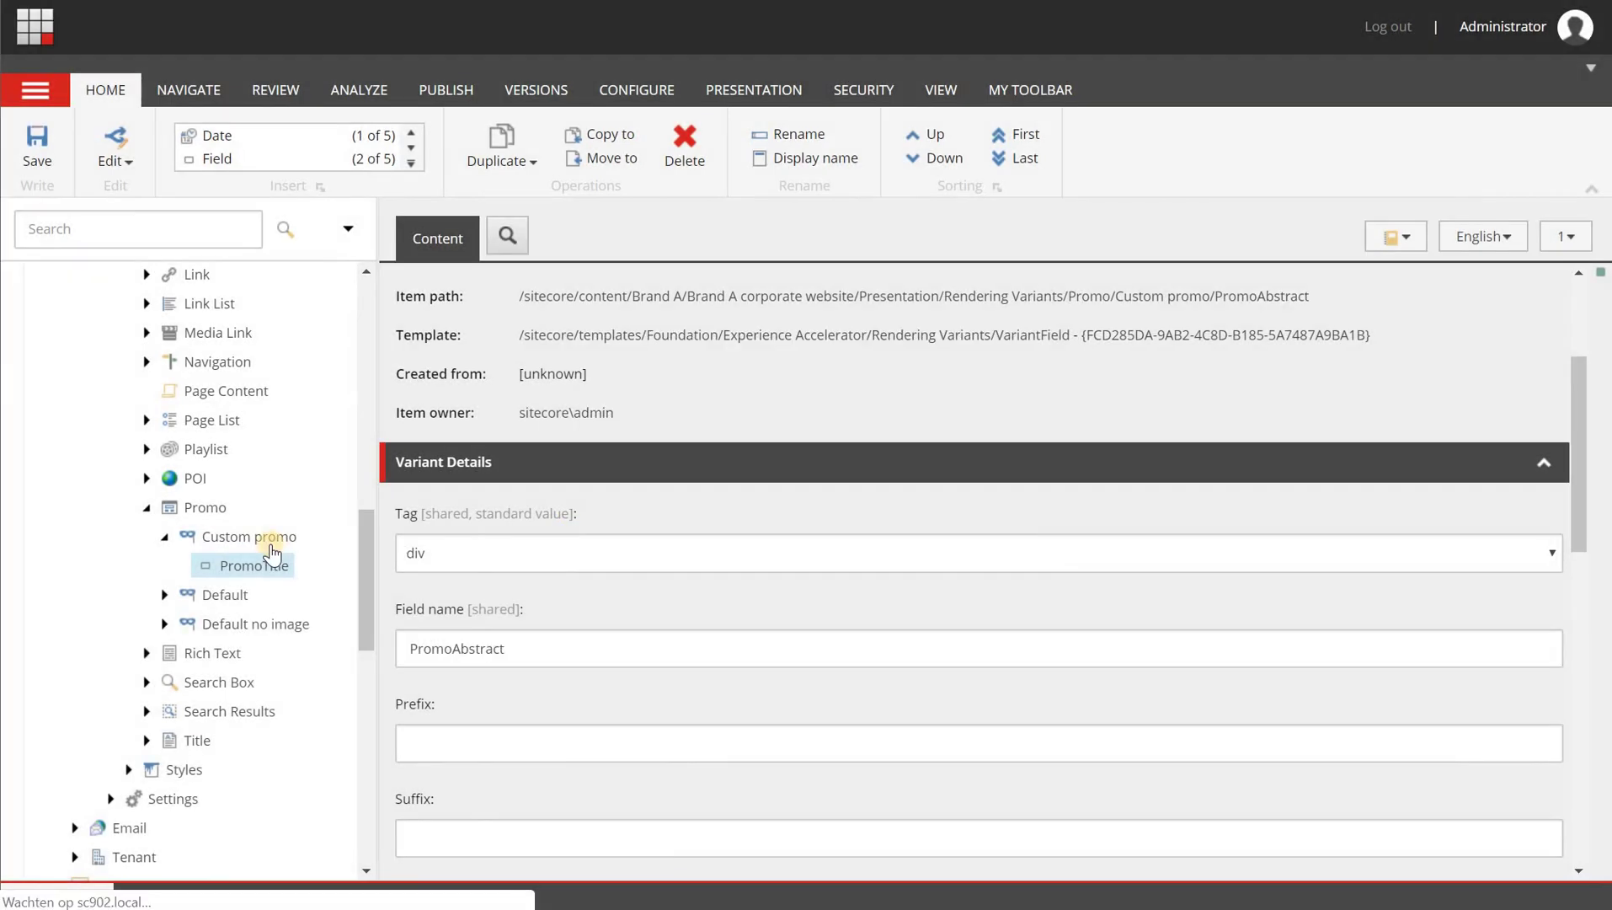
Step: Add a Field item named PromoLink to the Custom promo variant and move PromoTitle to the first position among its fields
{"action": "right_click", "coordinate": [284, 537]}
{"action": "mouse_move", "coordinate": [516, 553]}
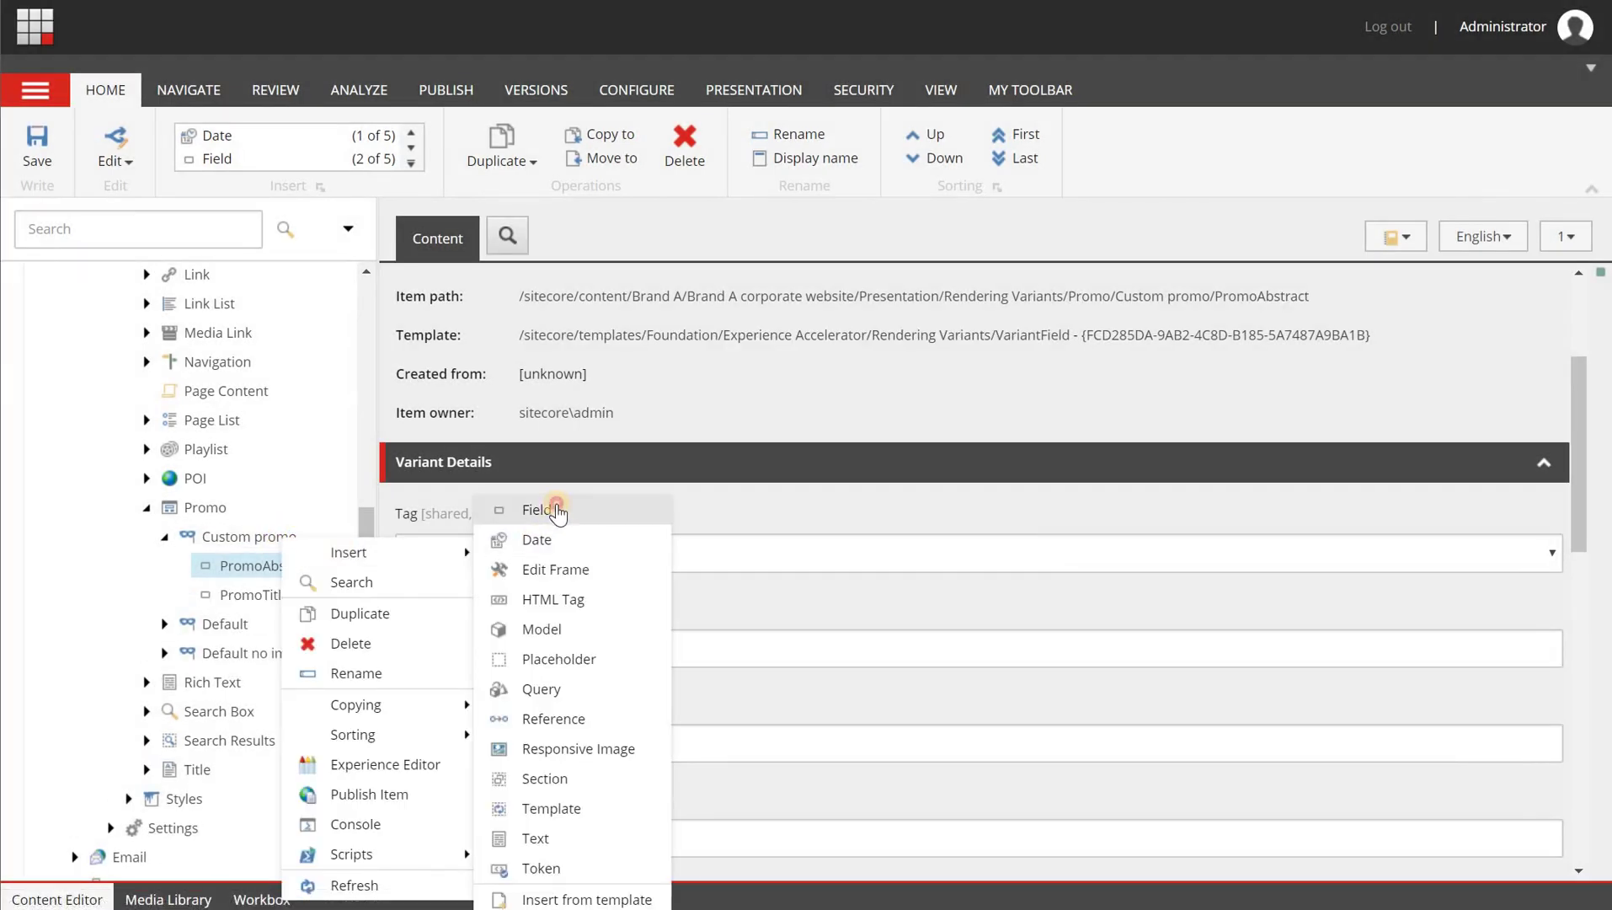
{"action": "left_click", "coordinate": [558, 511]}
{"action": "type", "text": "PromoLink"}
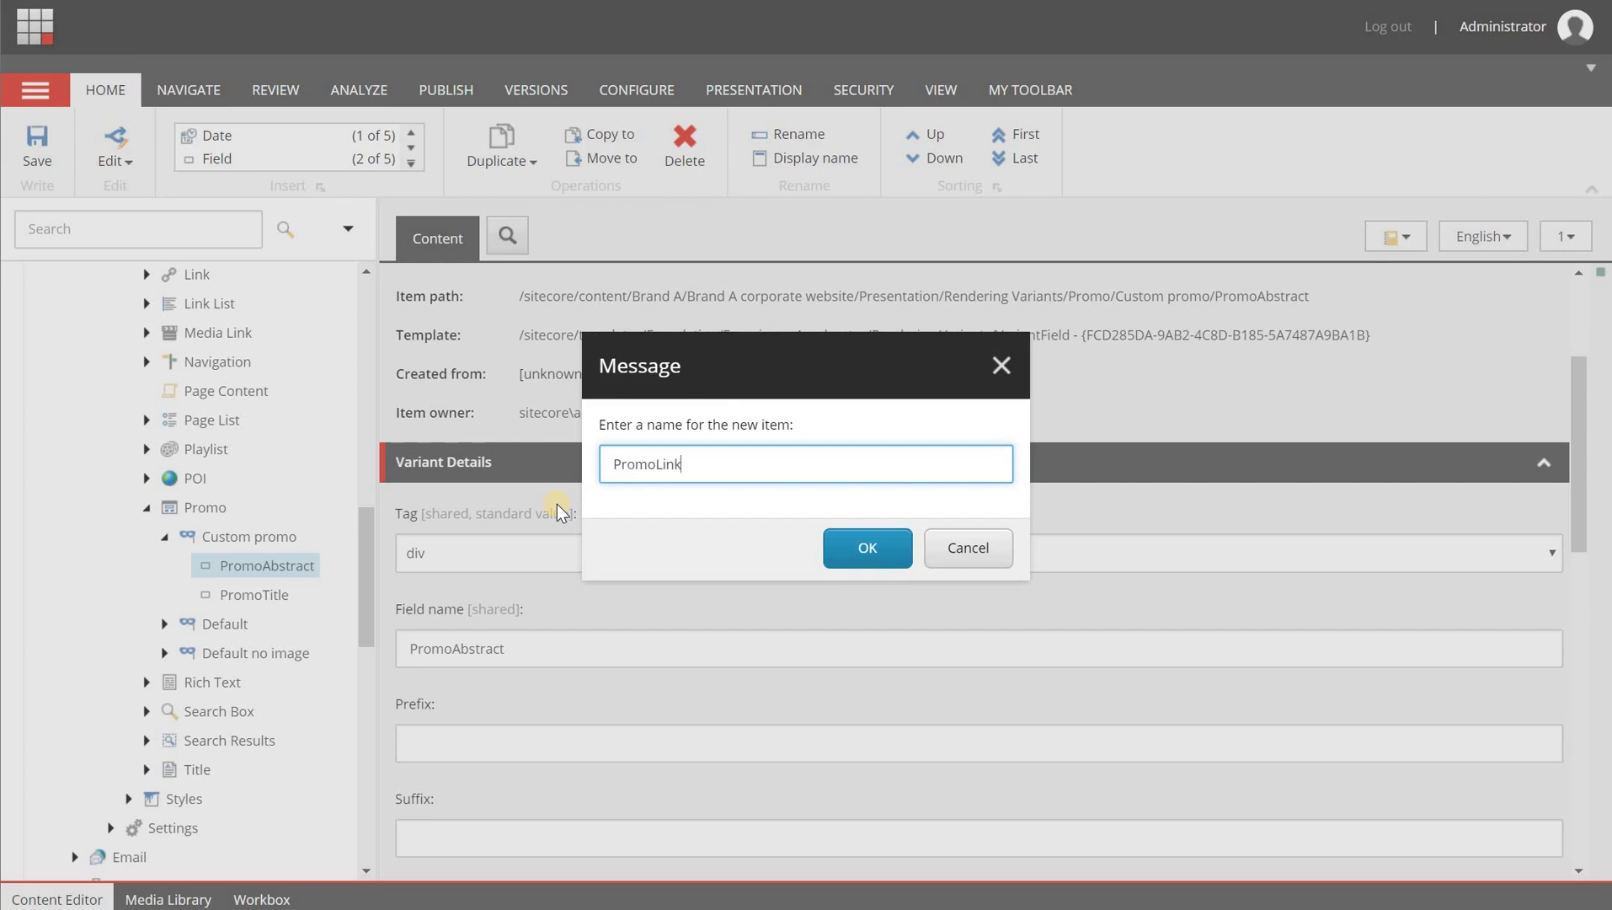
{"action": "key", "text": "Return"}
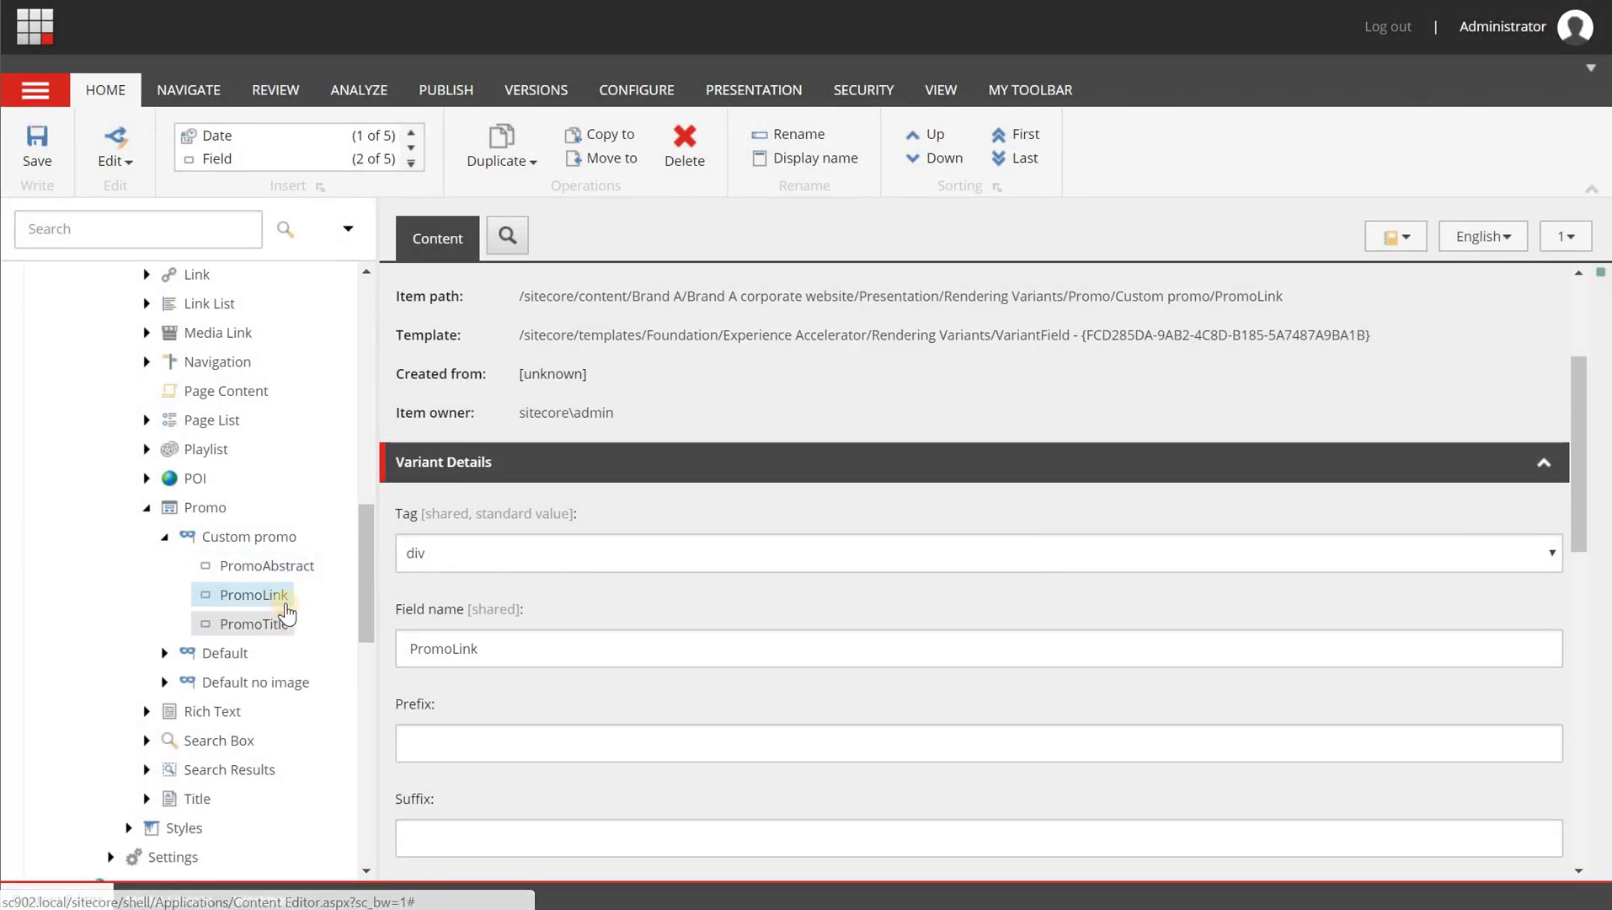
{"action": "left_click", "coordinate": [285, 622]}
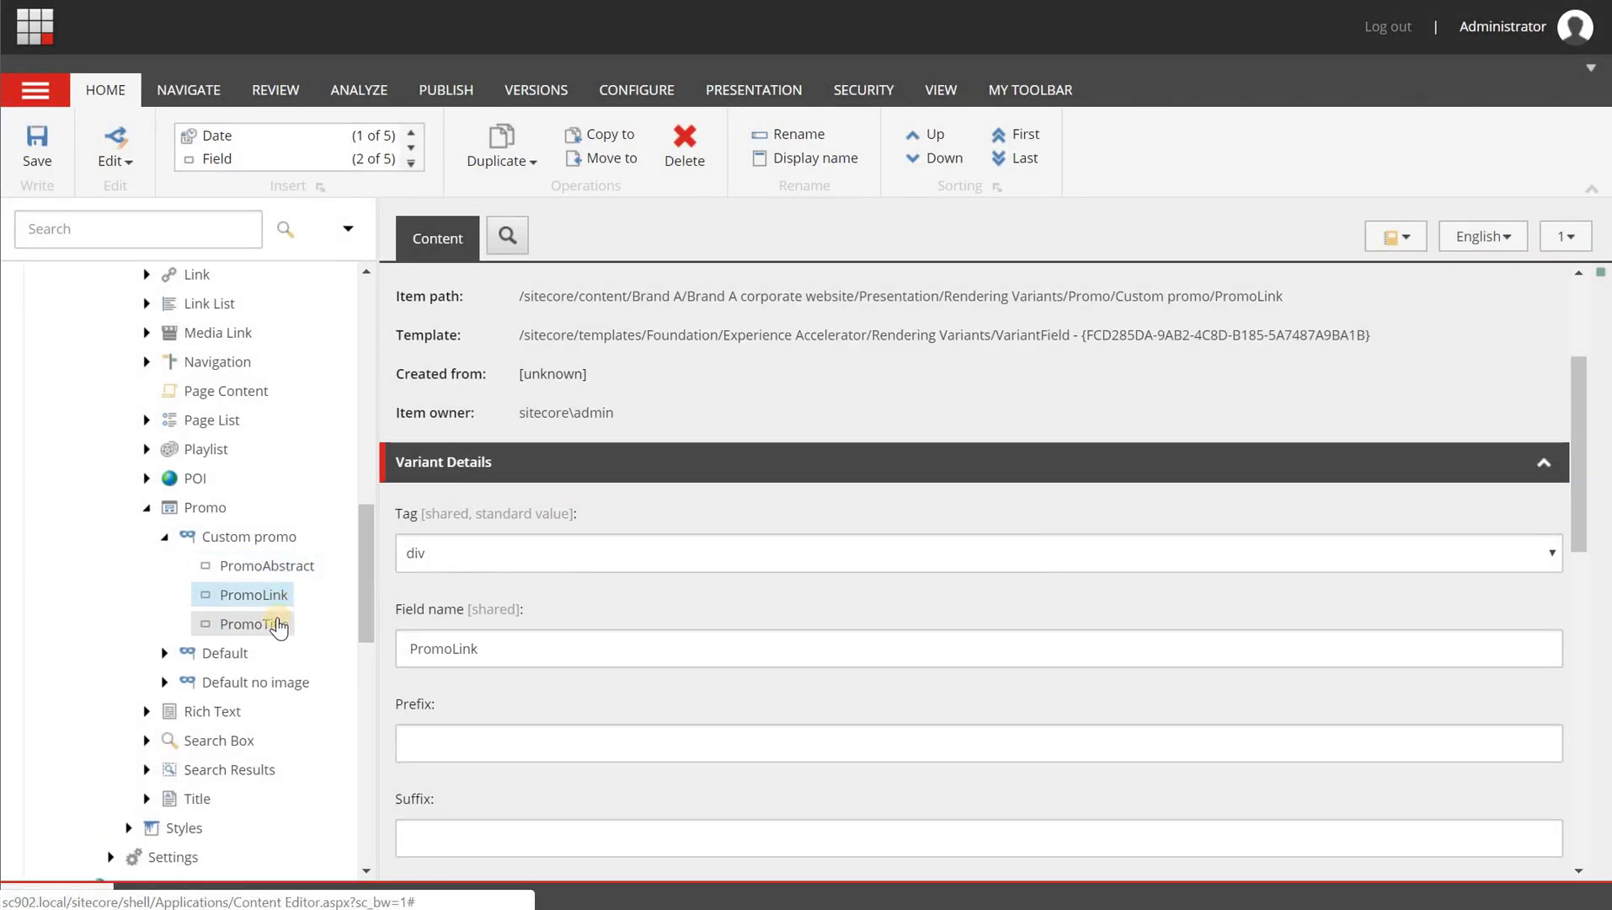
{"action": "left_click", "coordinate": [1021, 142]}
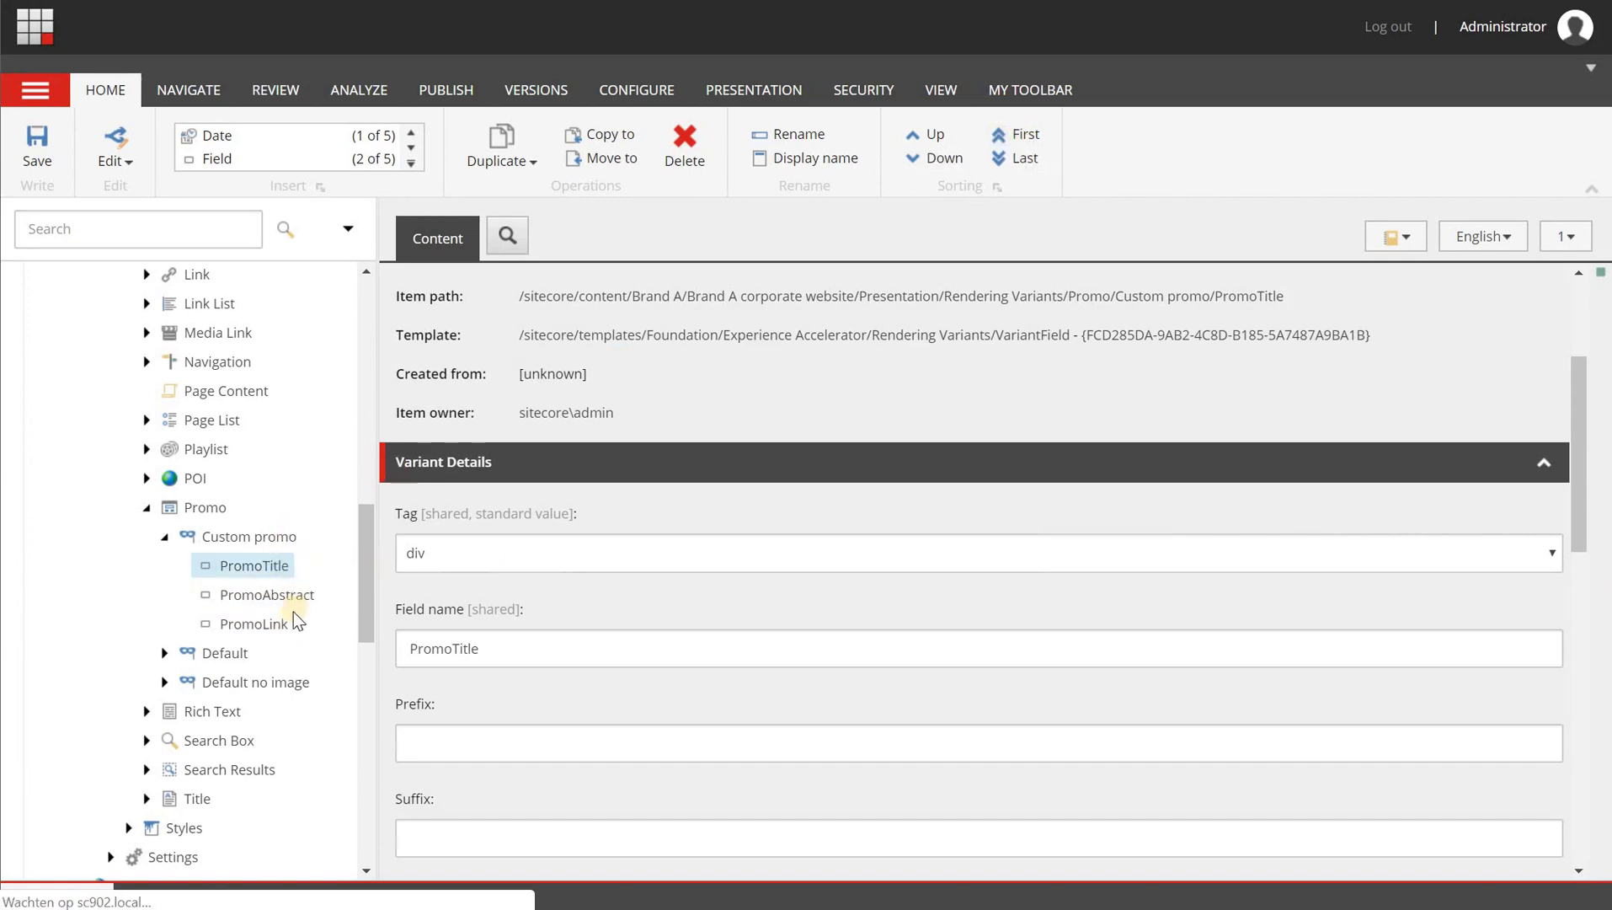
Step: Enable Is link for the PromoLink field of the Custom promo variant and save the item
{"action": "left_click", "coordinate": [282, 625]}
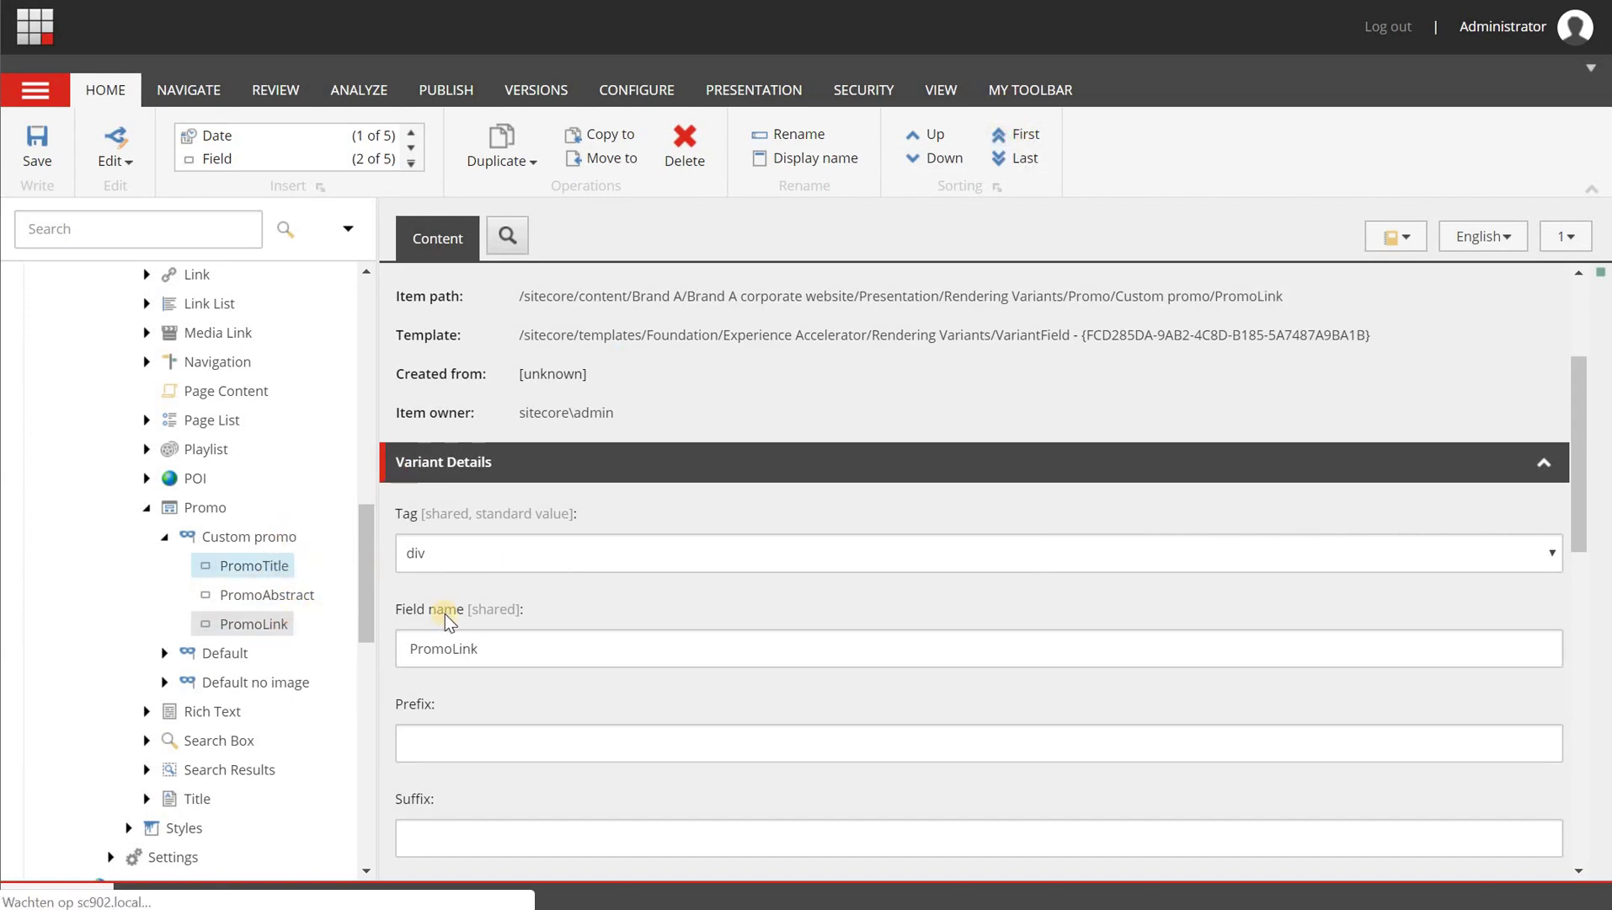
{"action": "scroll", "coordinate": [445, 613], "scroll_direction": "down", "scroll_amount": 3}
{"action": "left_click", "coordinate": [402, 671]}
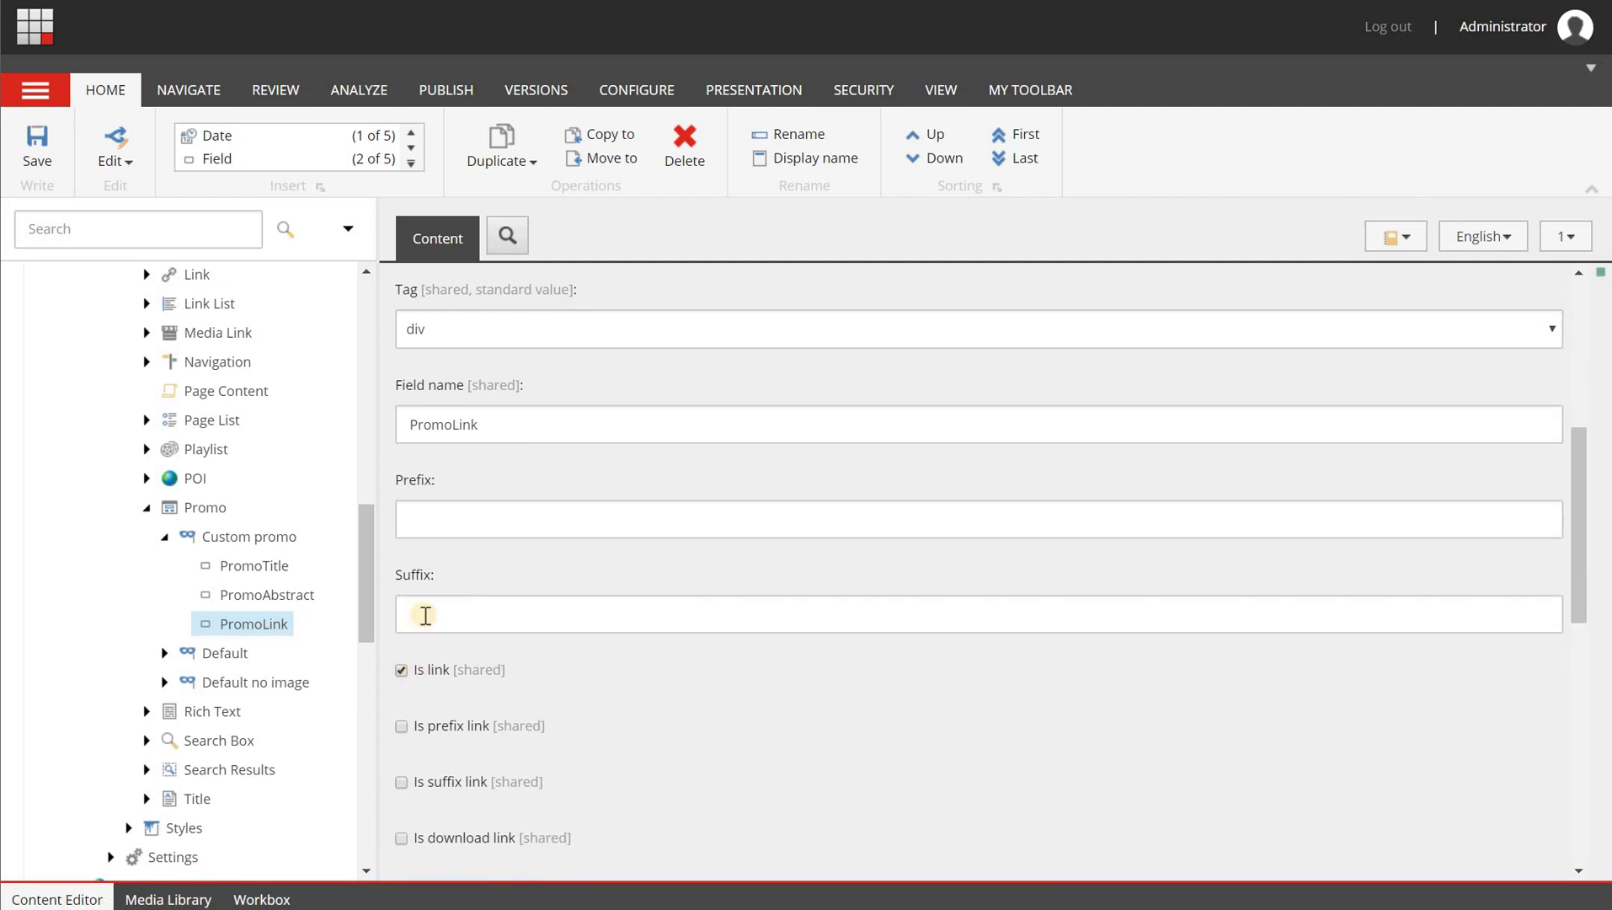
{"action": "left_click", "coordinate": [56, 157]}
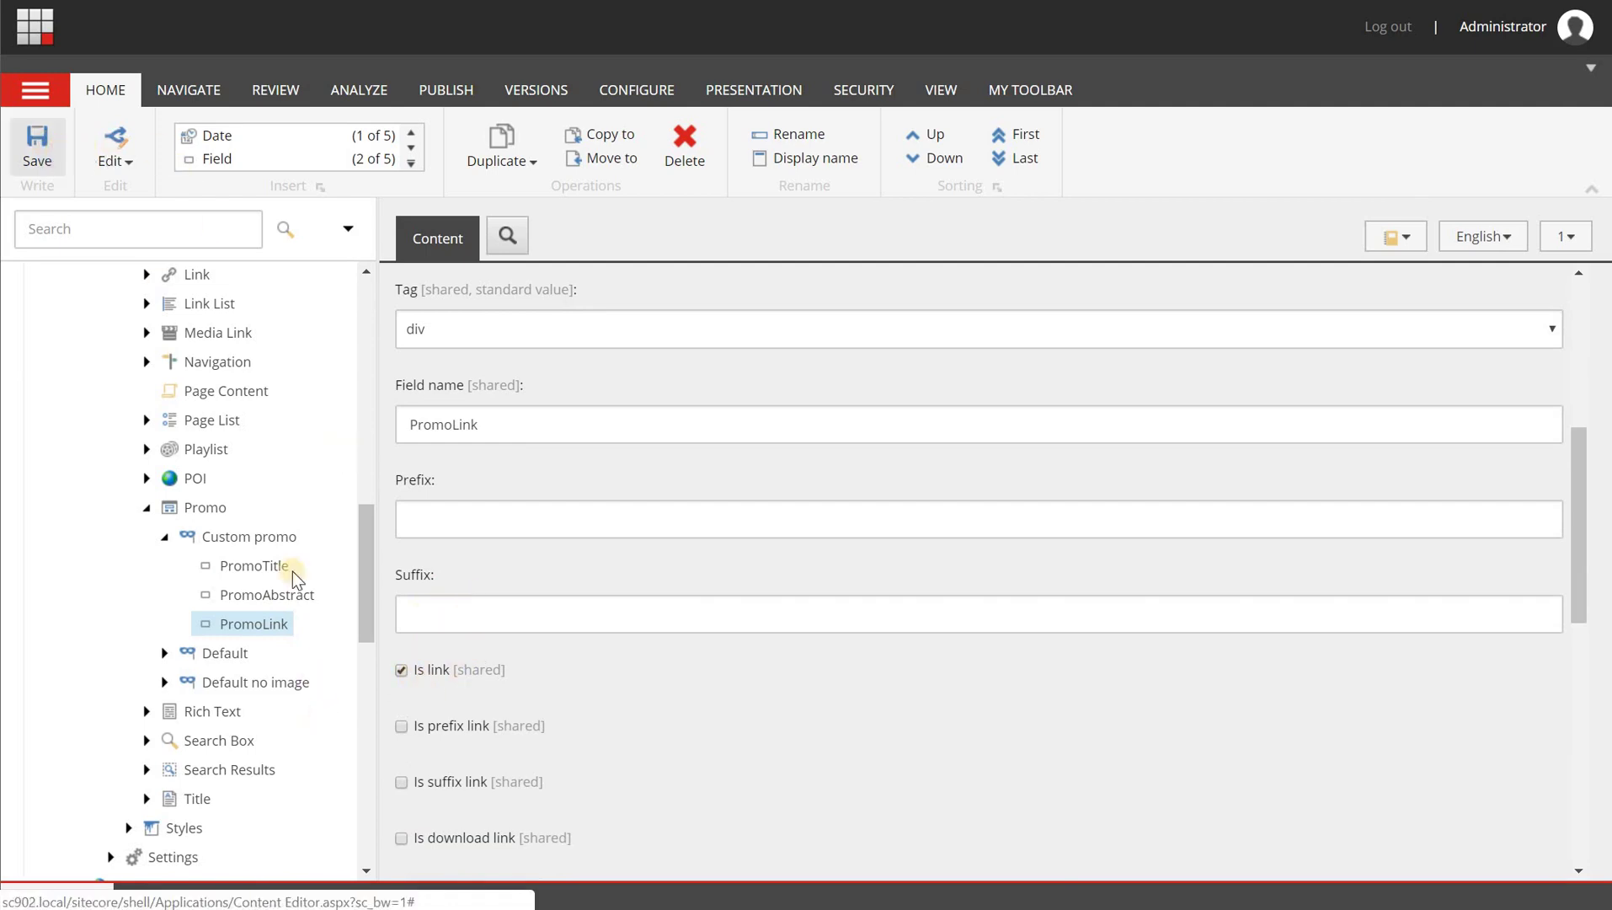
Step: In the Promo custom data item, set PromoTitle to "Promo Title" and PromoAbstract to "Promo Abstract"
{"action": "scroll", "coordinate": [241, 518], "scroll_direction": "up", "scroll_amount": 10}
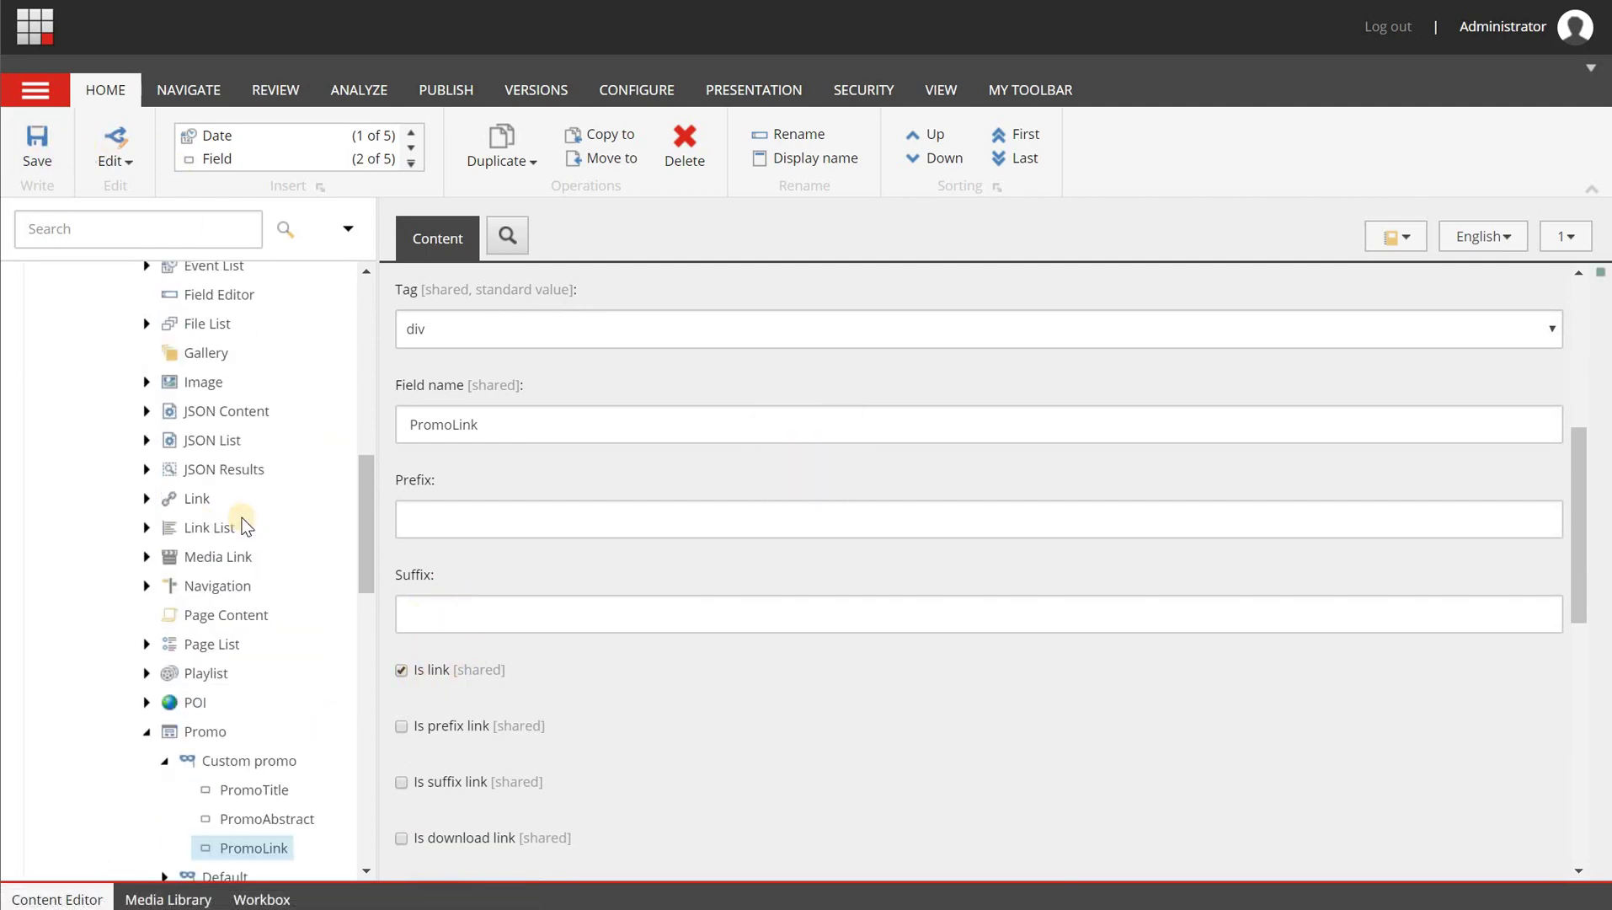
{"action": "scroll", "coordinate": [243, 528], "scroll_direction": "up", "scroll_amount": 1}
{"action": "left_click", "coordinate": [289, 619]}
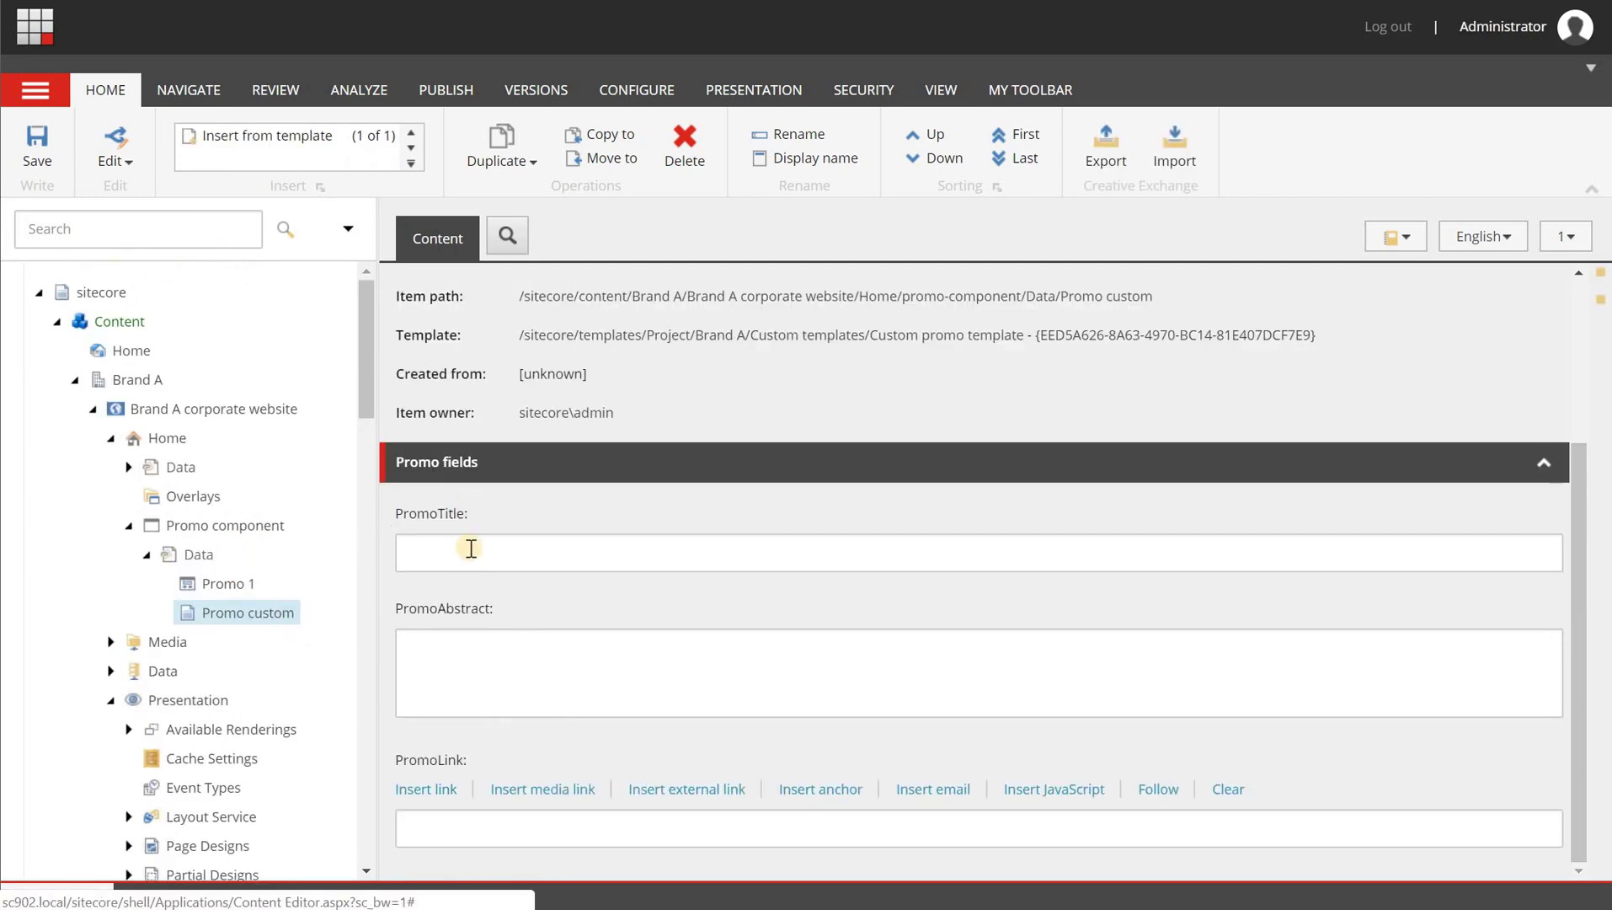
{"action": "left_click", "coordinate": [524, 534]}
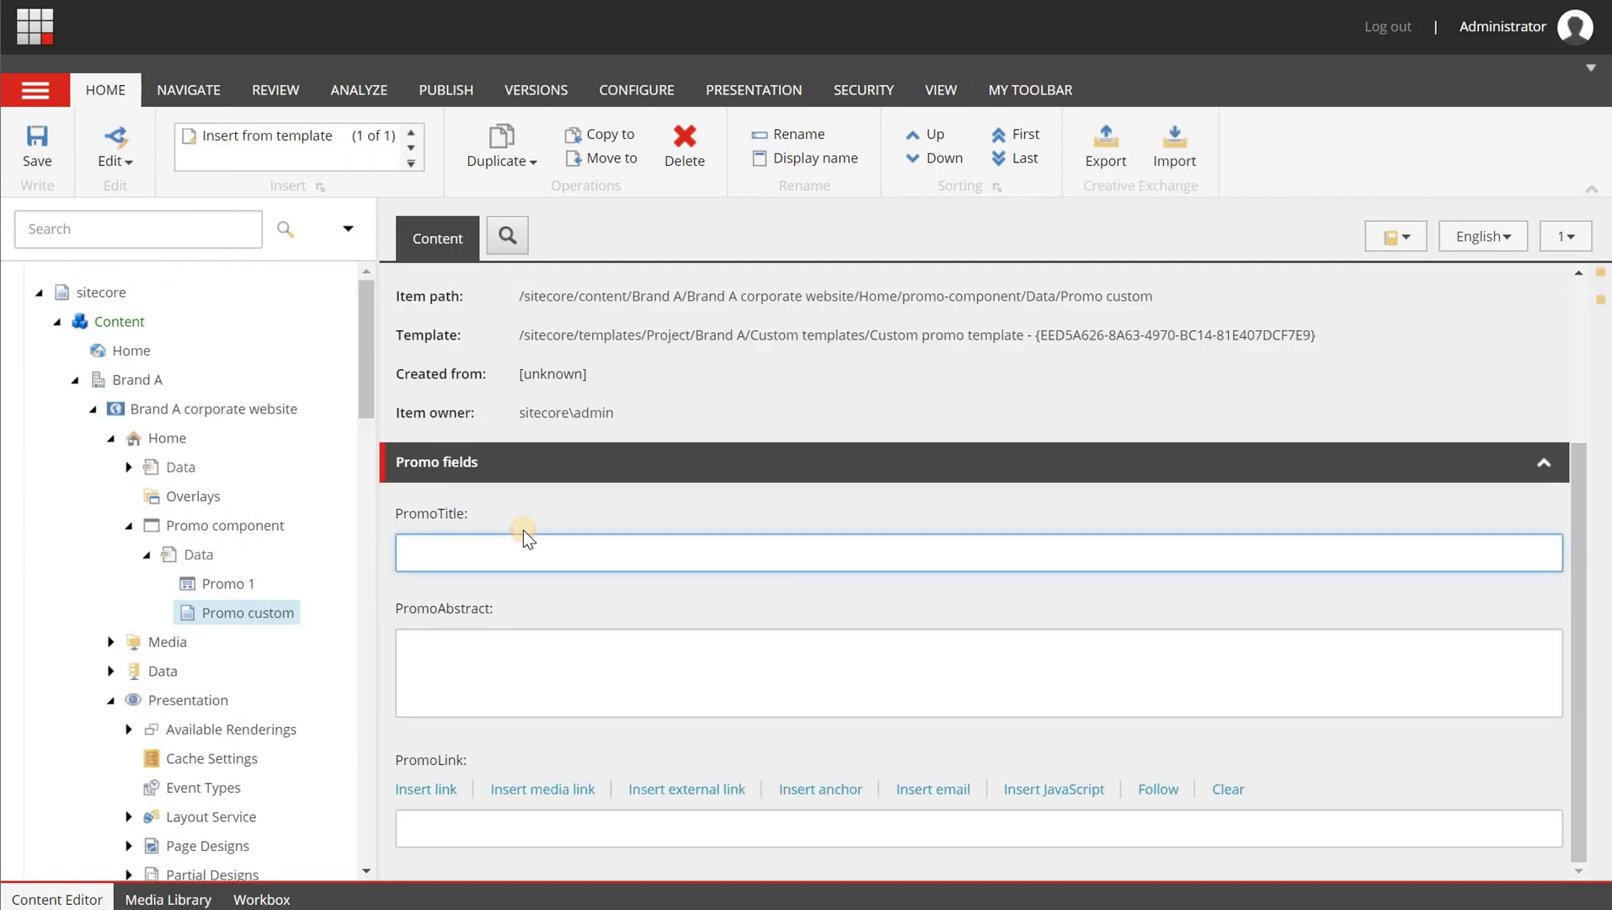
{"action": "type", "text": "Promo Title"}
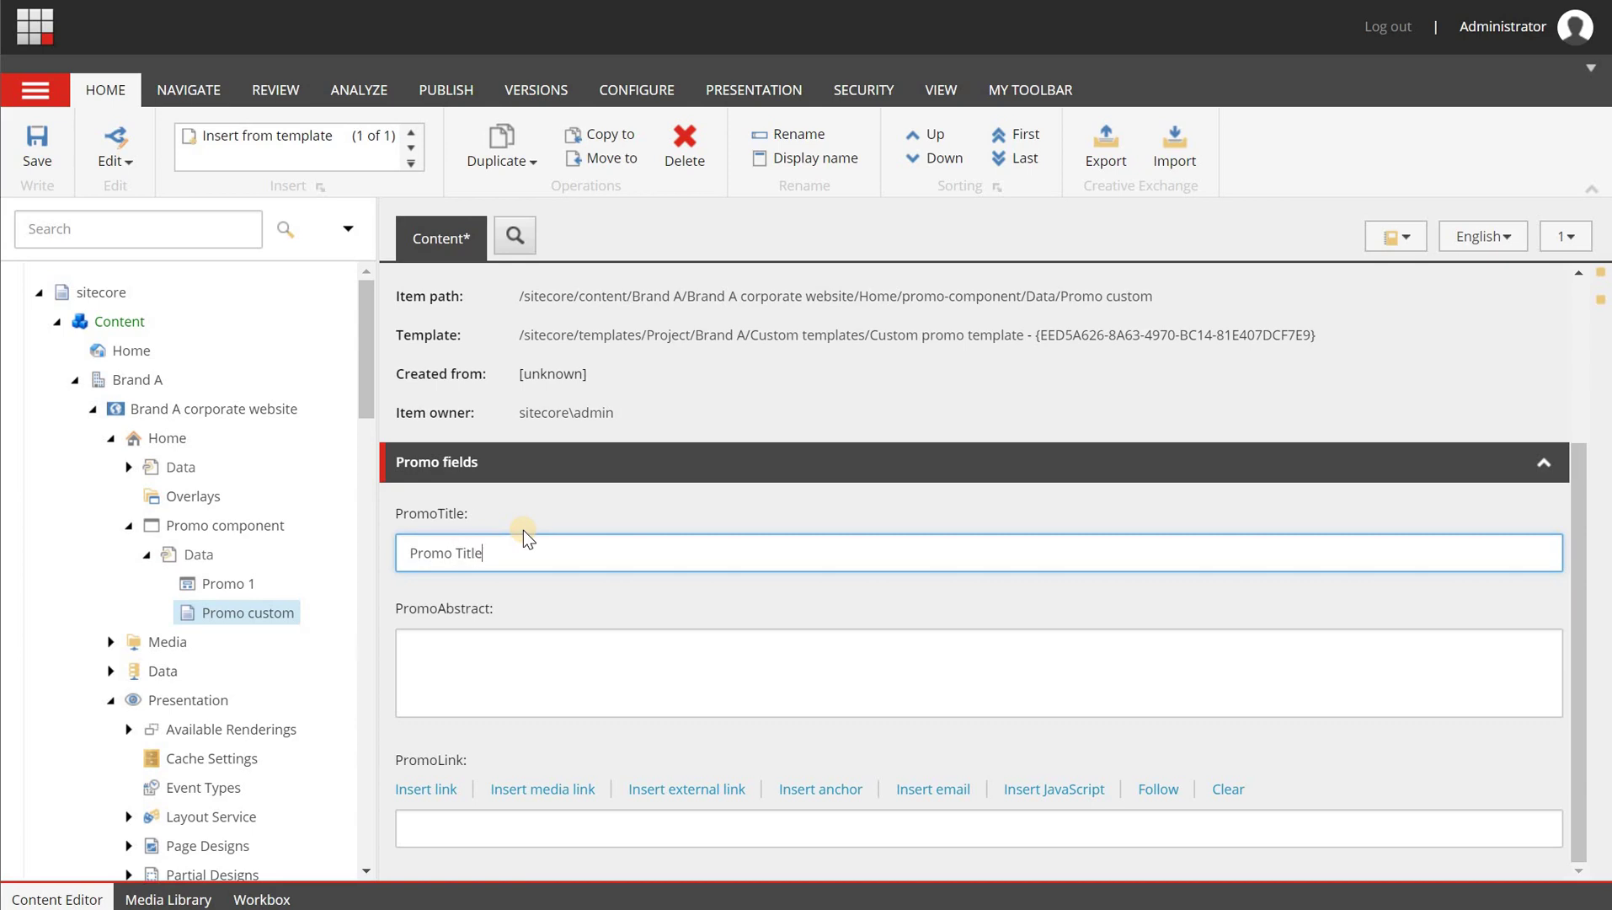
{"action": "key", "text": "Tab"}
{"action": "type", "text": "Promo "}
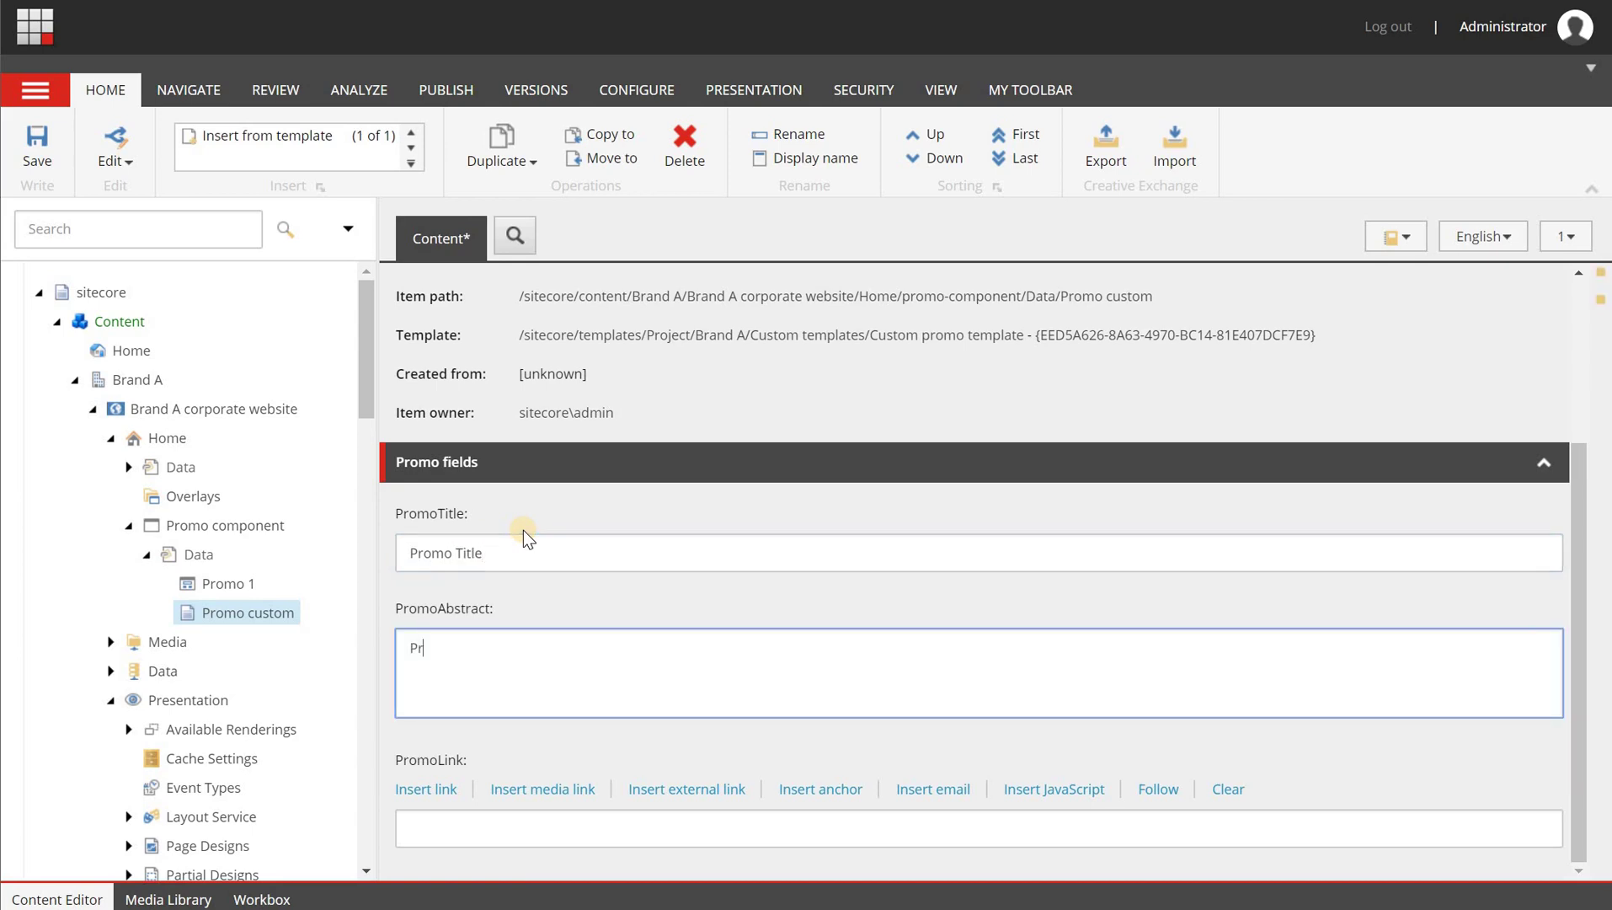
{"action": "type", "text": "Abstract"}
Step: Insert a PromoLink to the Brand A corporate website's Home item with the description "Go to home" and save the item
{"action": "left_click", "coordinate": [438, 792]}
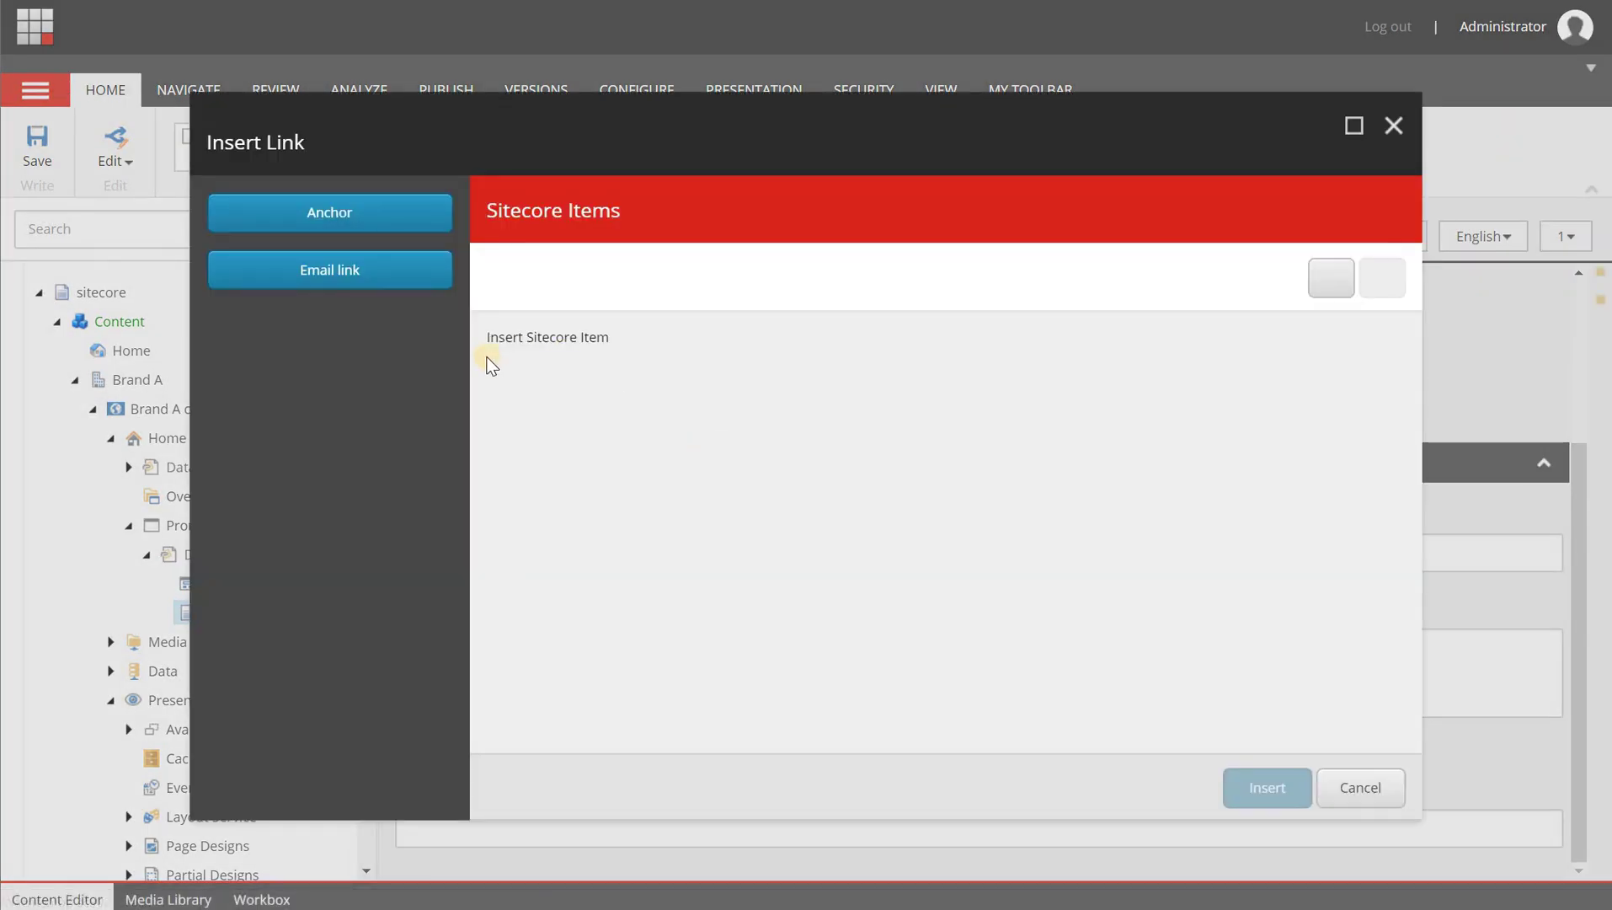
{"action": "left_click", "coordinate": [519, 401]}
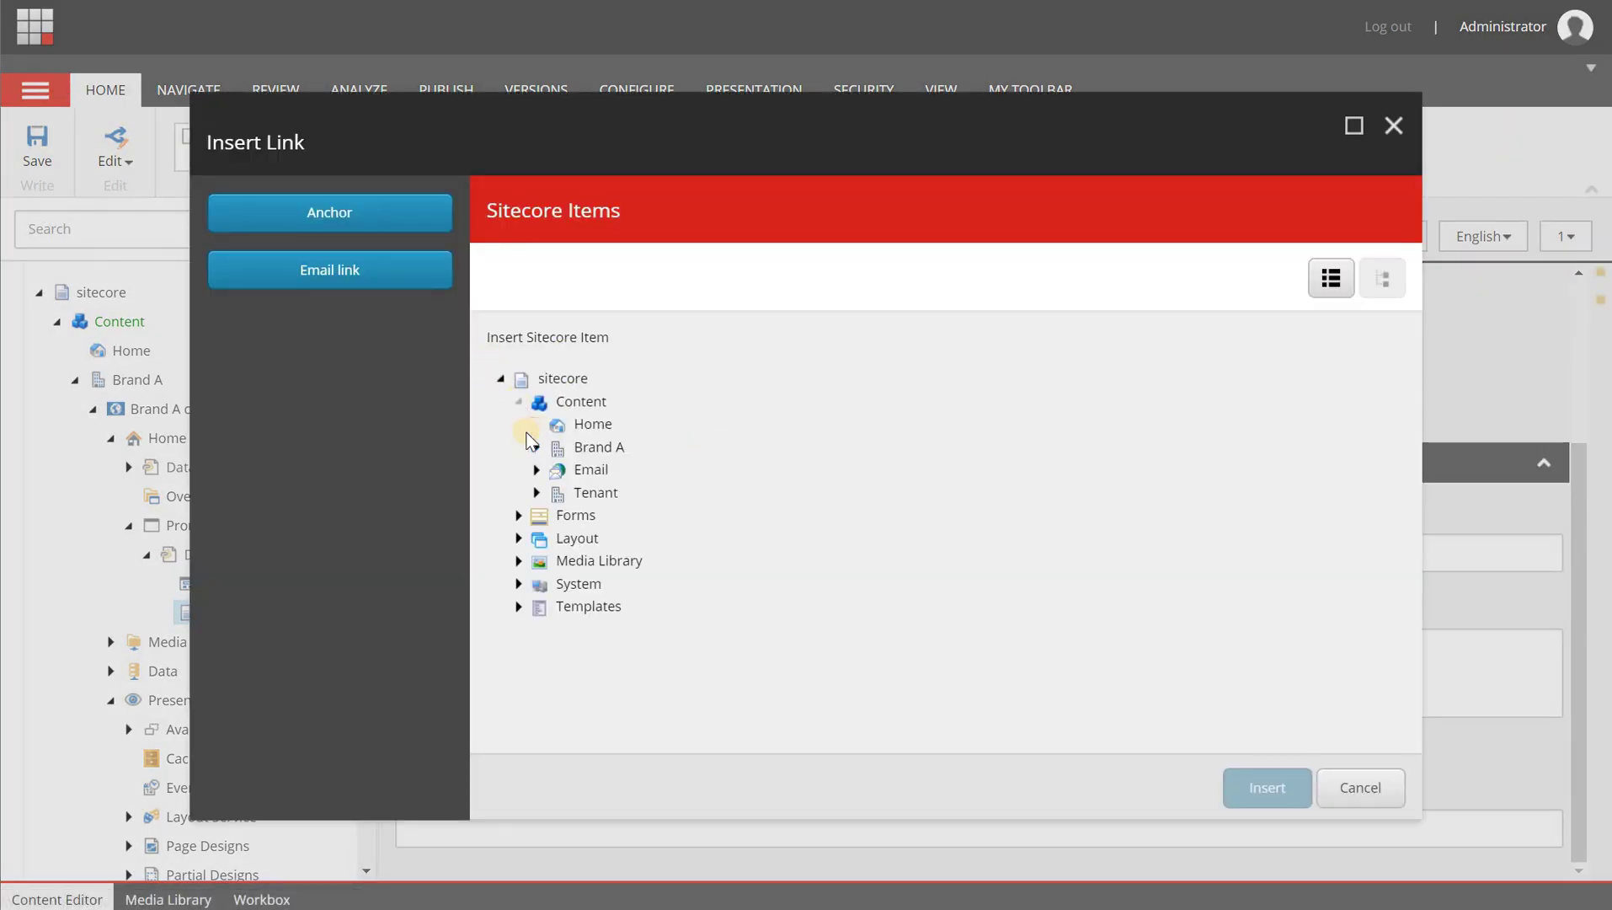
{"action": "left_click", "coordinate": [537, 447]}
{"action": "left_click", "coordinate": [613, 470]}
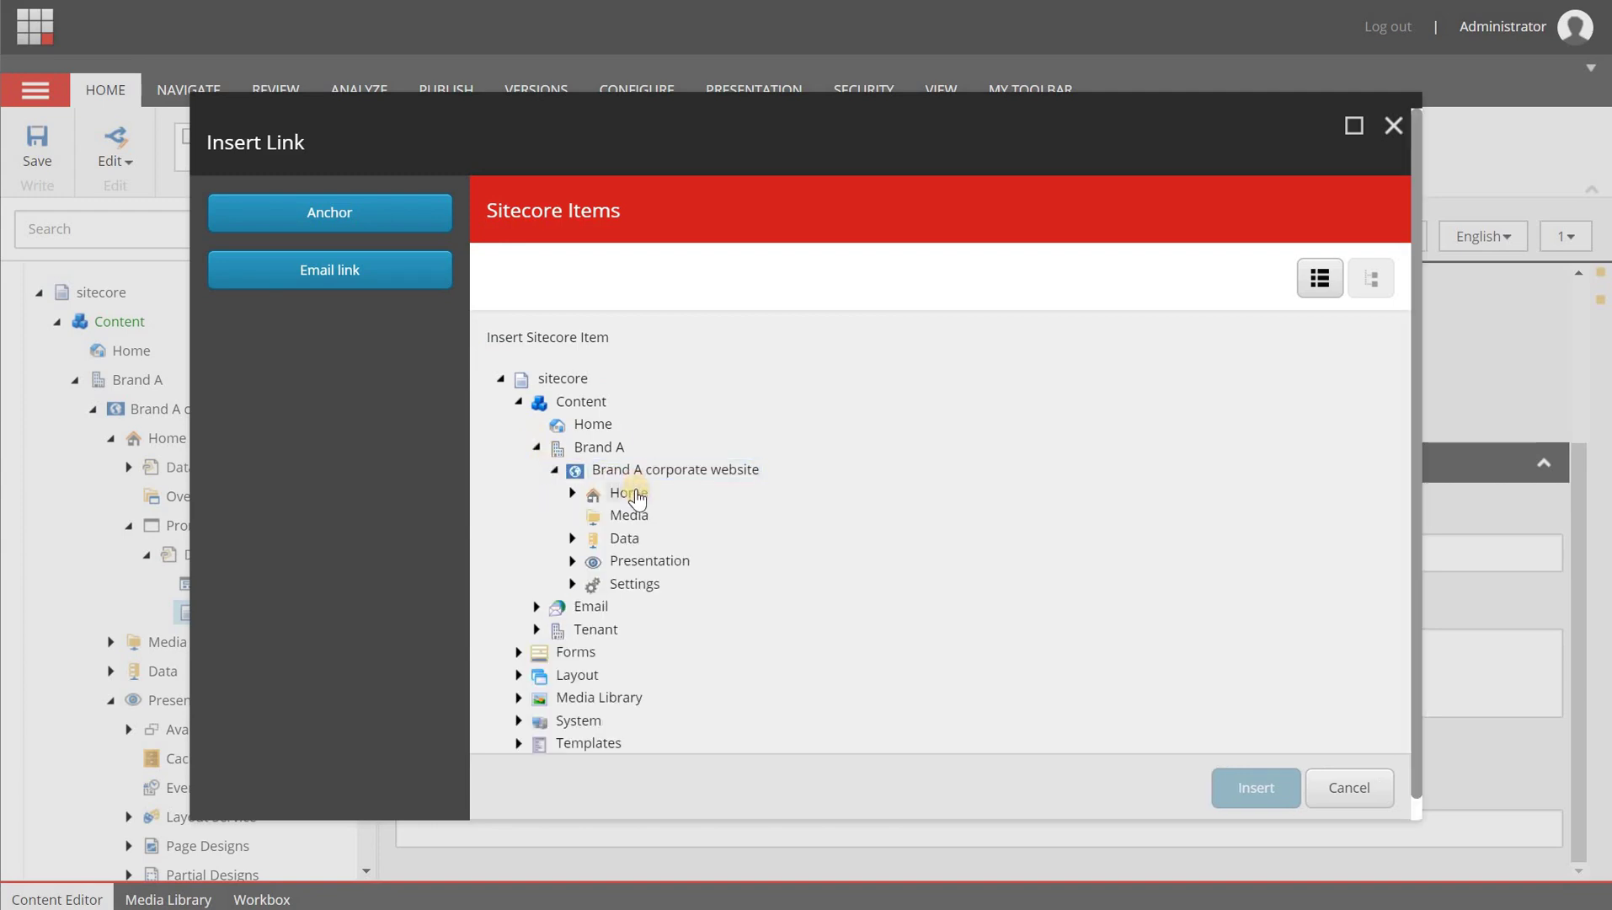
{"action": "left_click", "coordinate": [637, 495]}
{"action": "left_click", "coordinate": [1055, 455]}
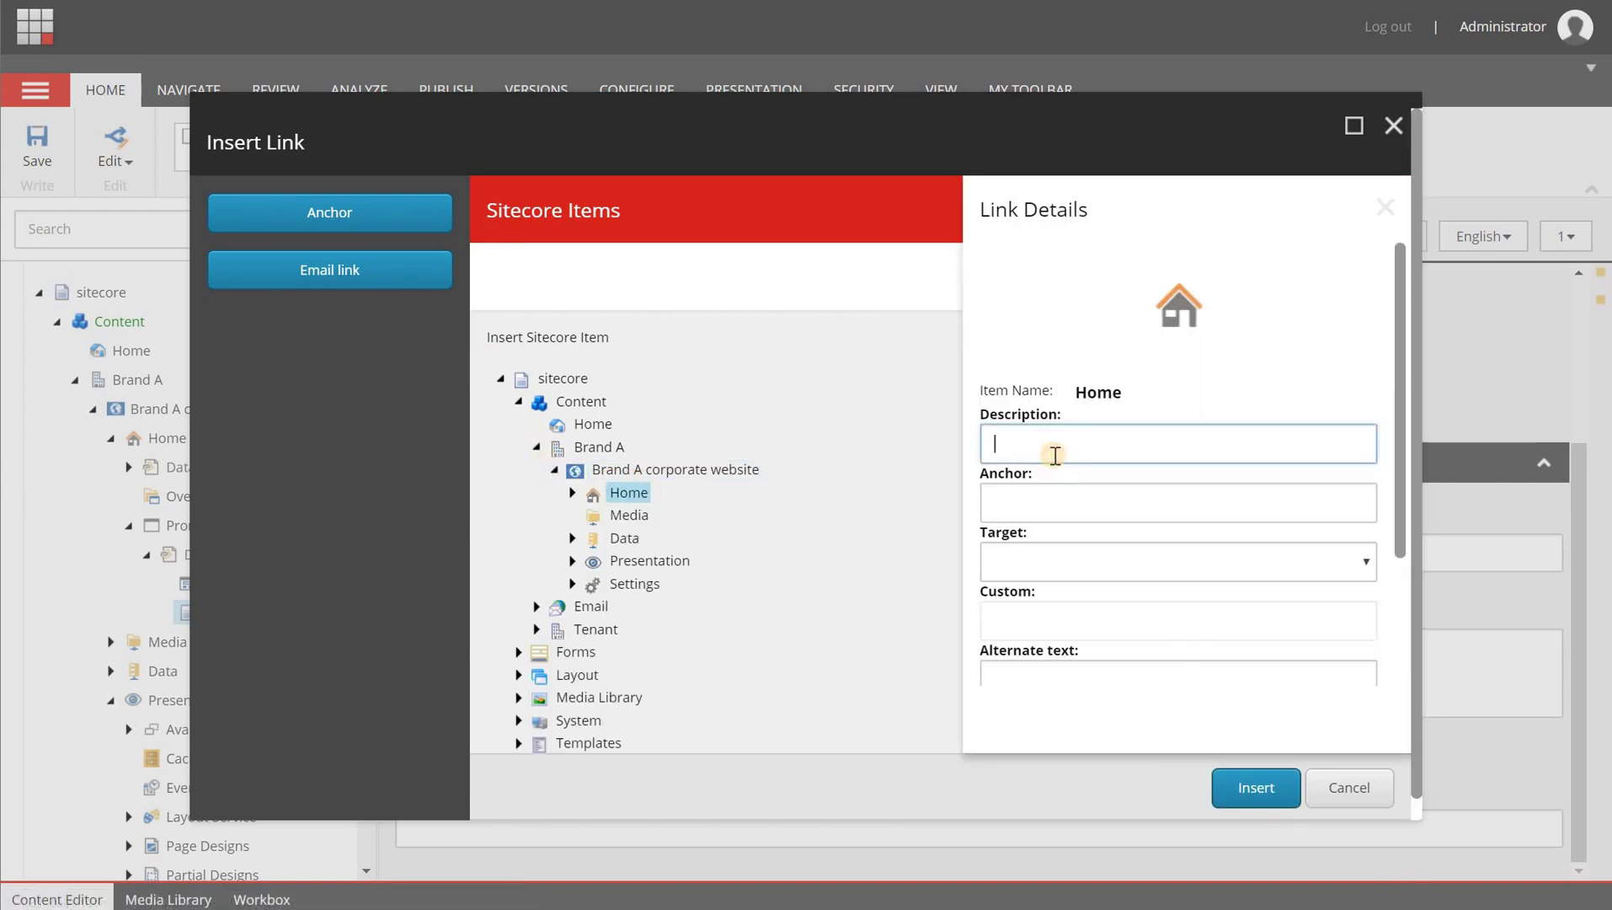
{"action": "type", "text": "Go to home"}
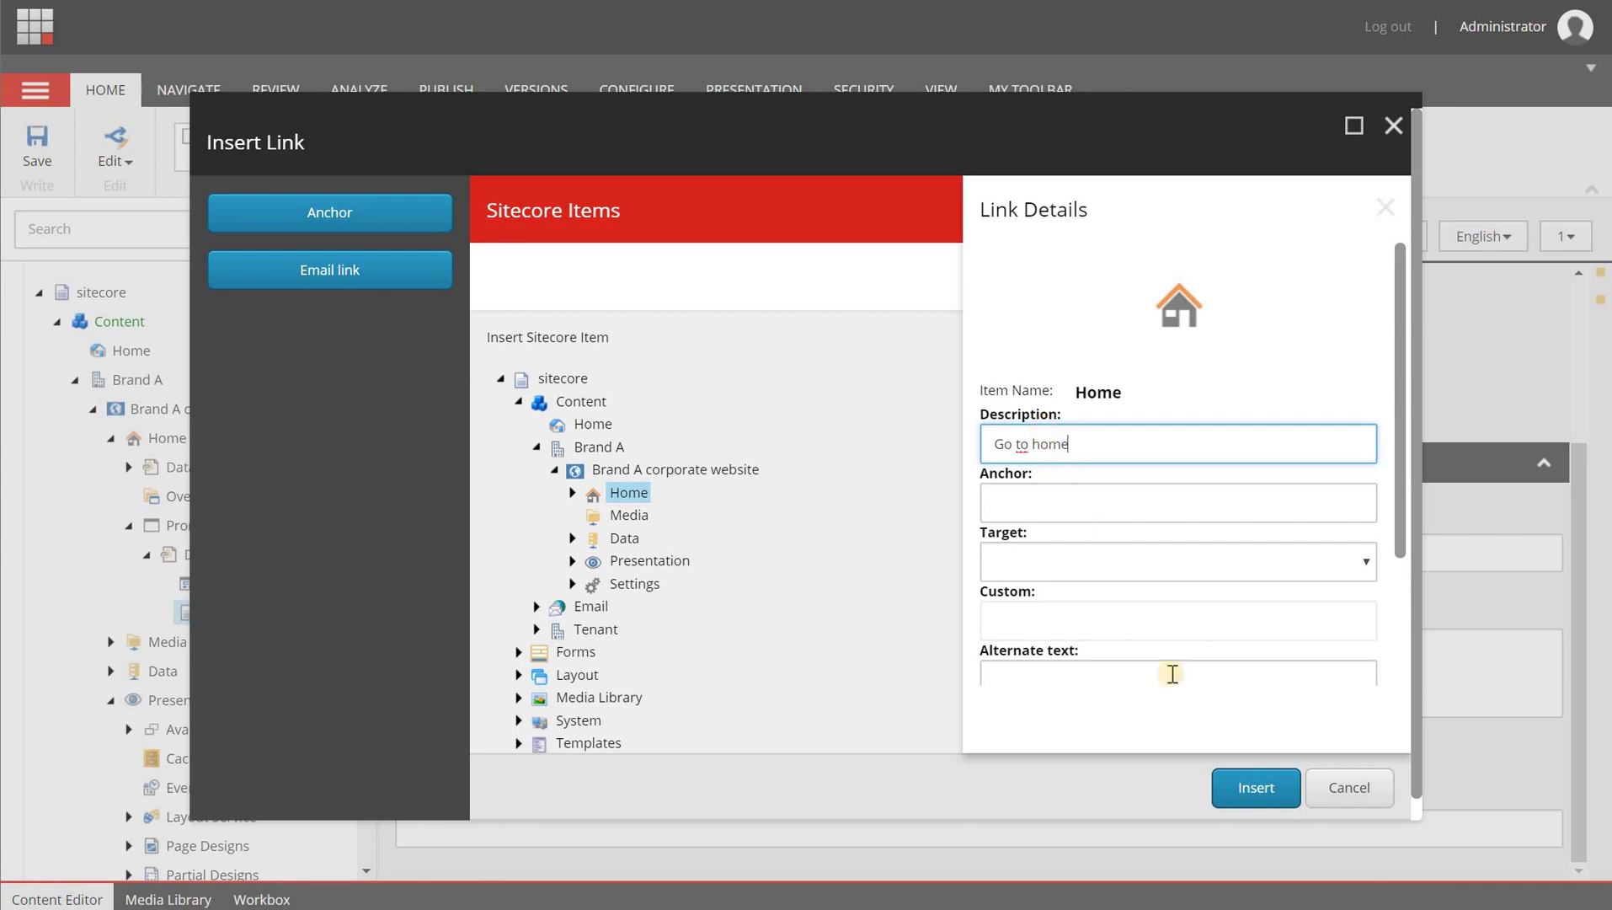
{"action": "left_click", "coordinate": [1247, 785]}
{"action": "left_click", "coordinate": [32, 139]}
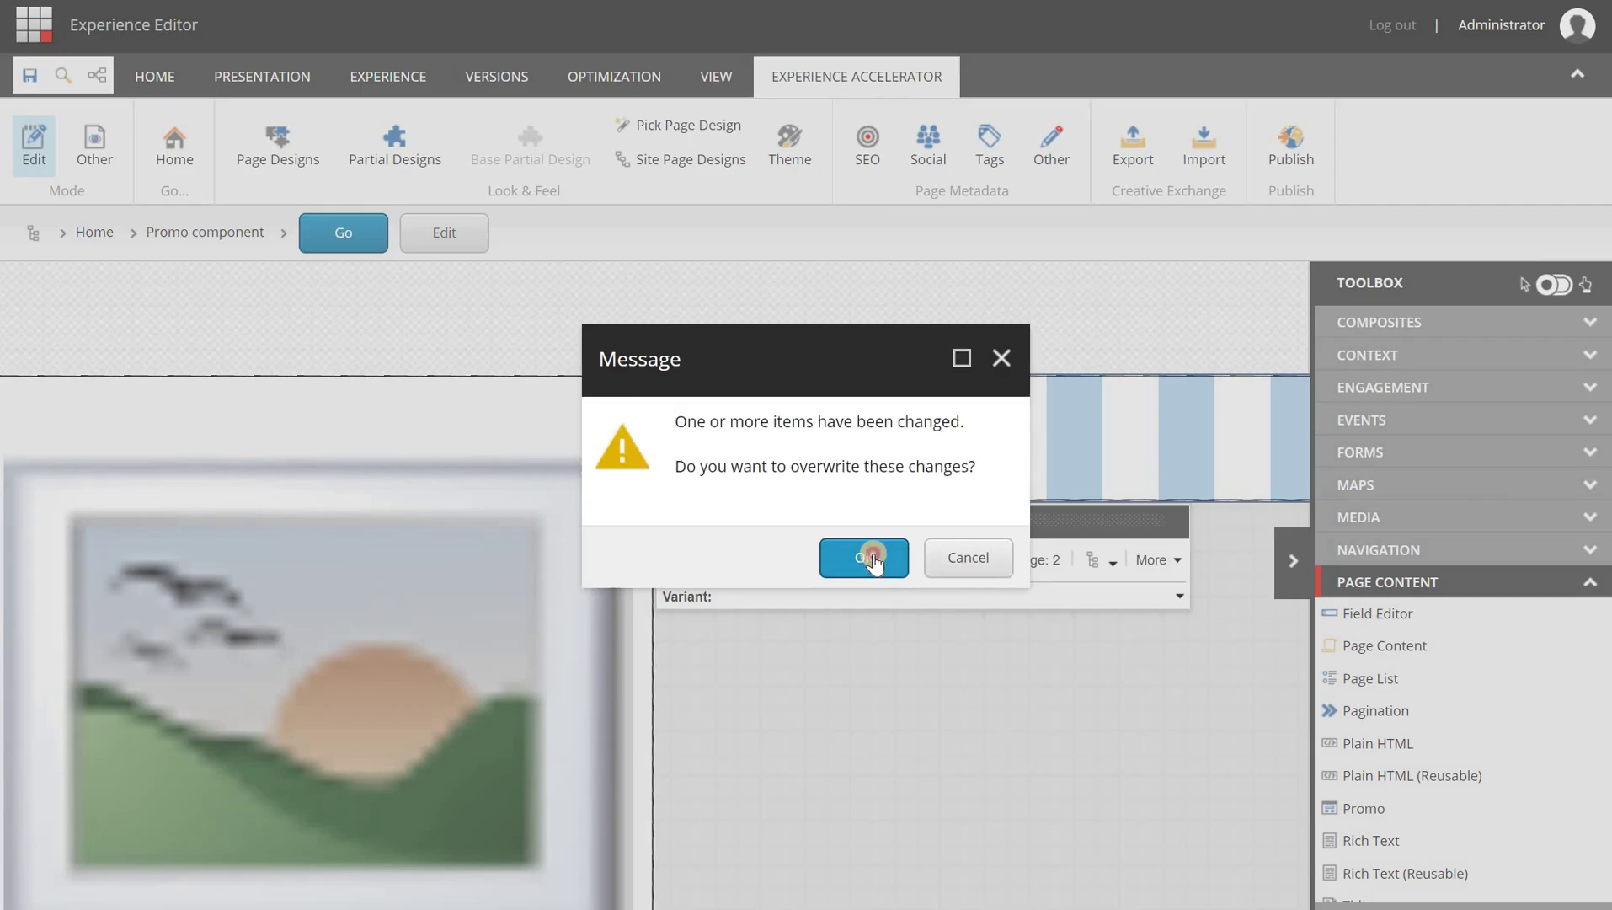
Step: In the Experience Editor, accept overwriting the changed items, apply the Custom promo variant to the second Promo component, and select that component
{"action": "left_click", "coordinate": [870, 557]}
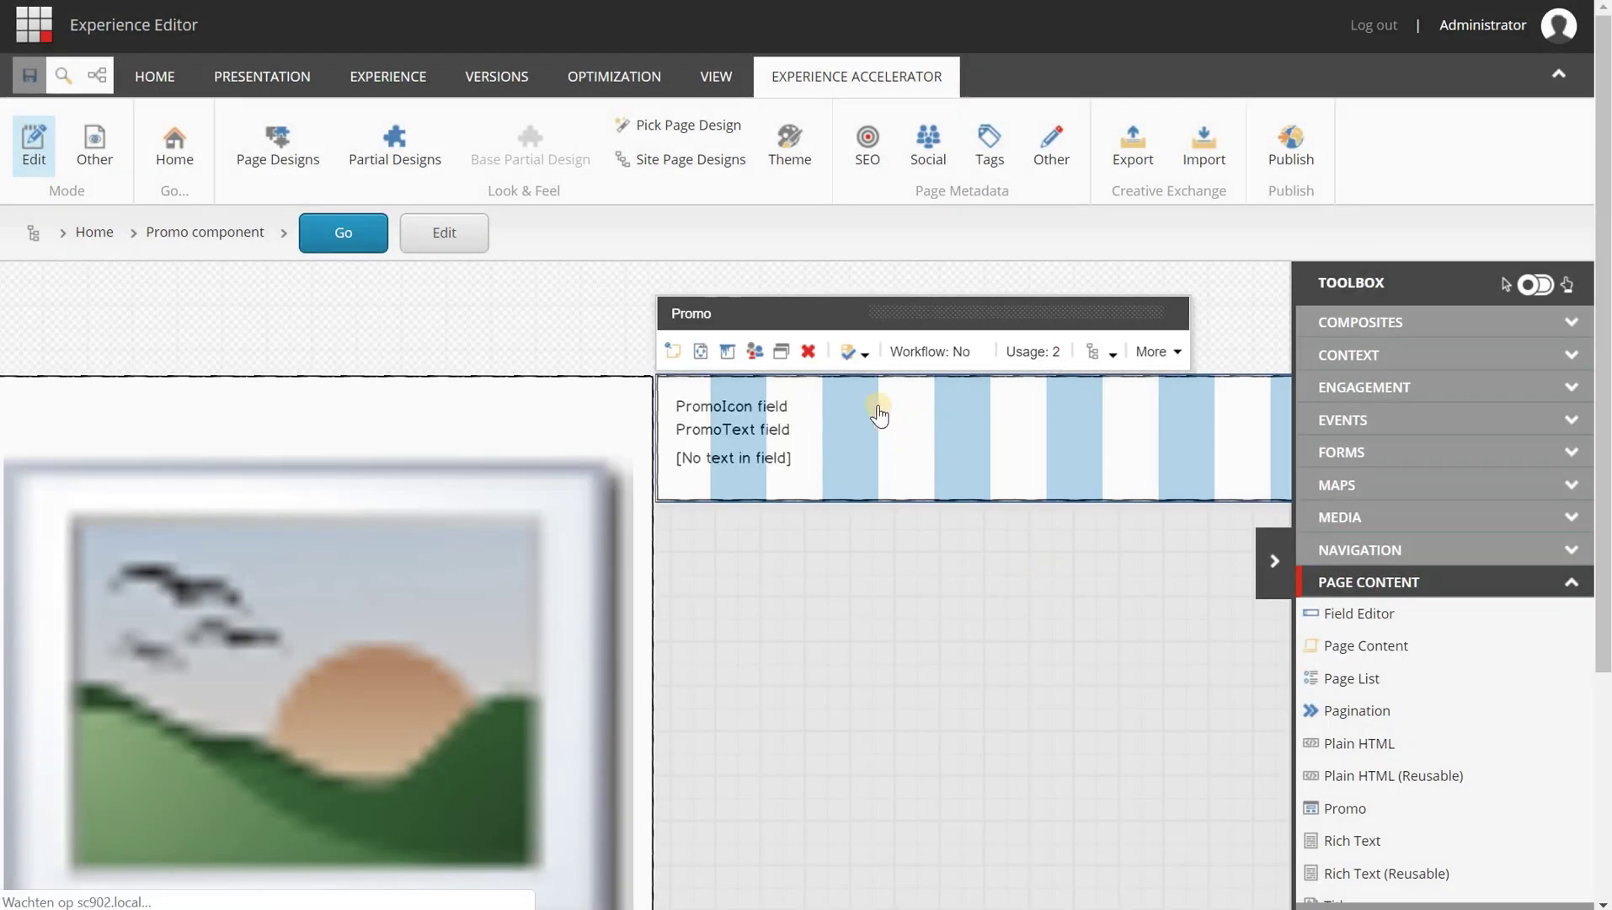
{"action": "left_click", "coordinate": [1033, 600]}
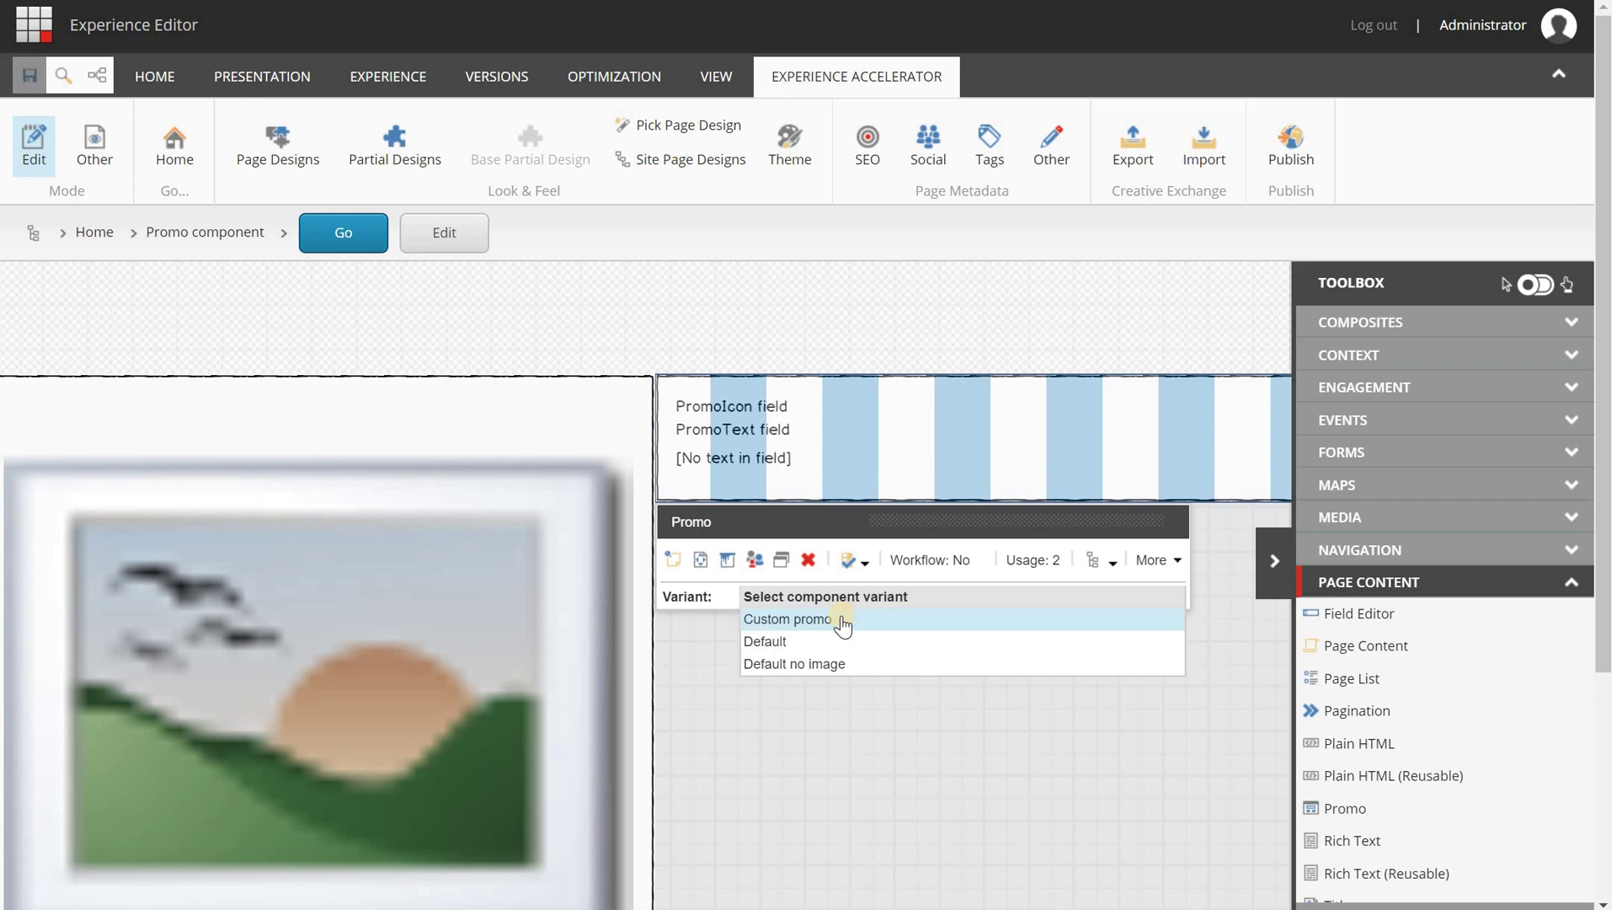
{"action": "left_click", "coordinate": [796, 638]}
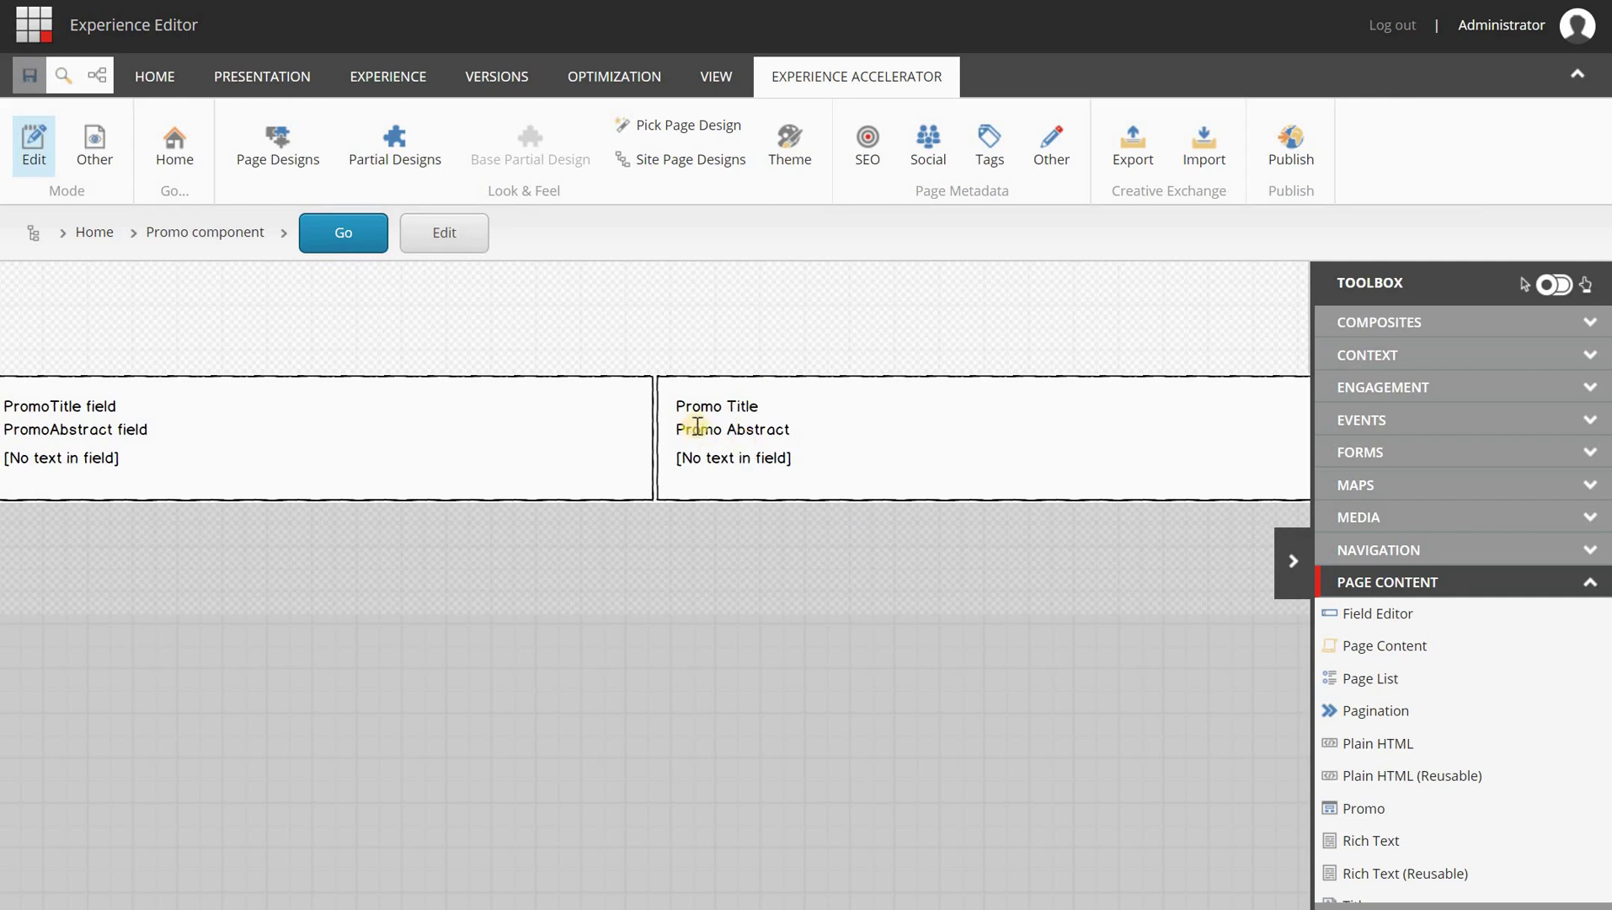
{"action": "left_click", "coordinate": [851, 452]}
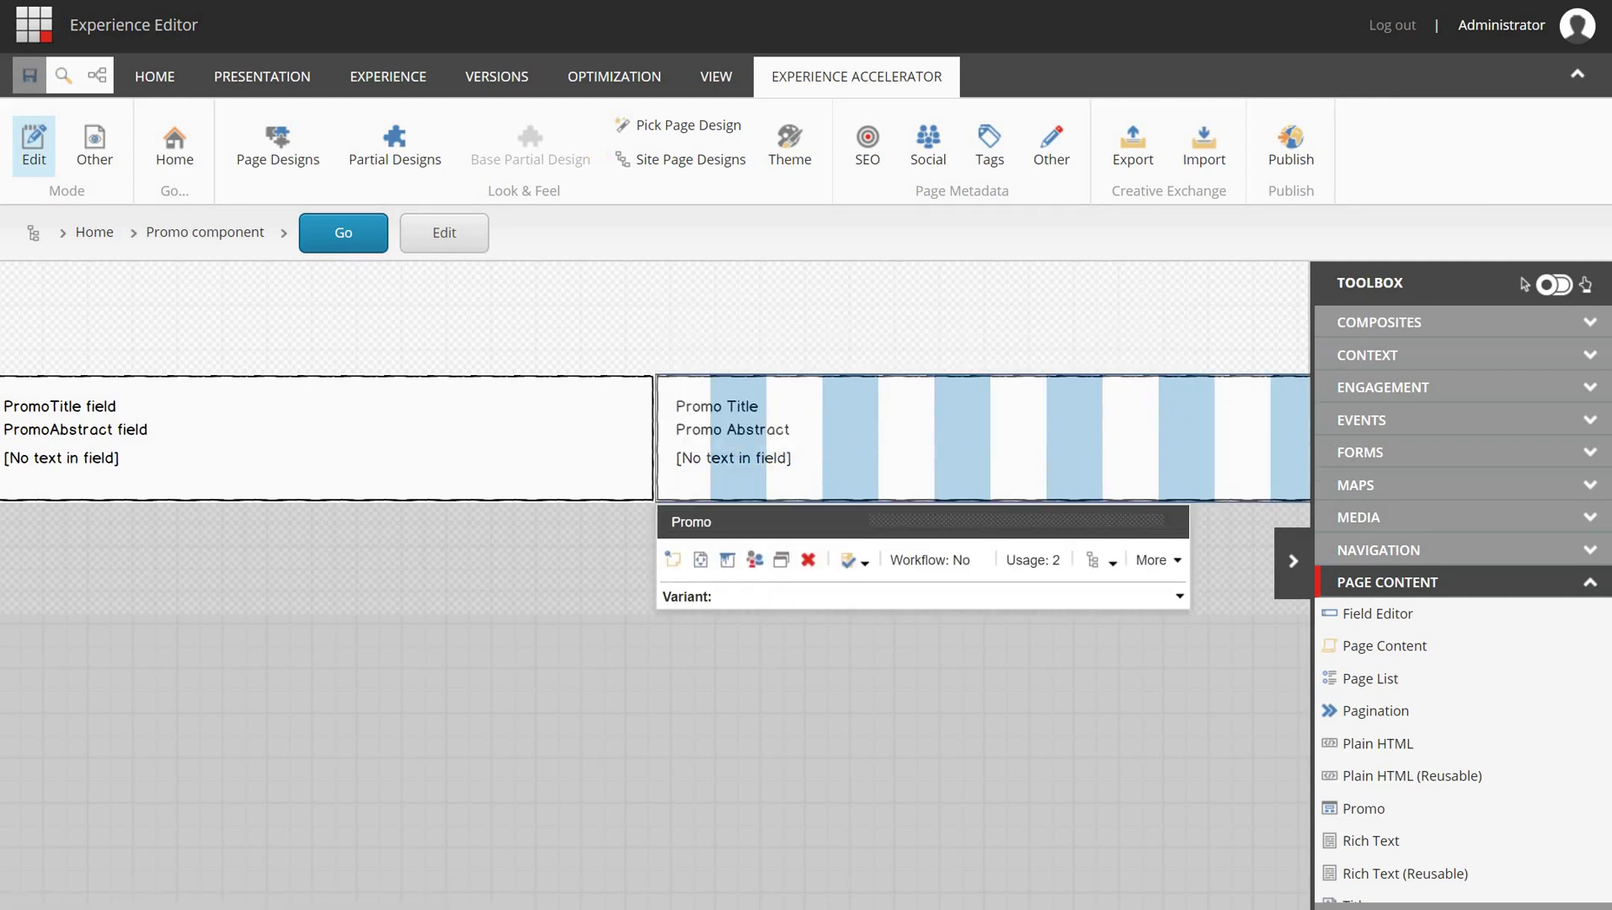